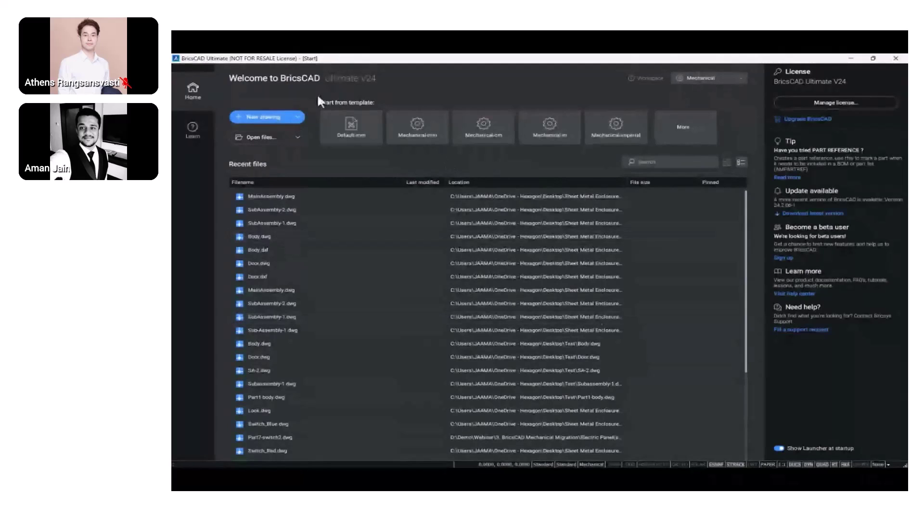
Start a new drawing, with the BOM Manager hidden and the sheet metal tools shown
left_click(267, 119)
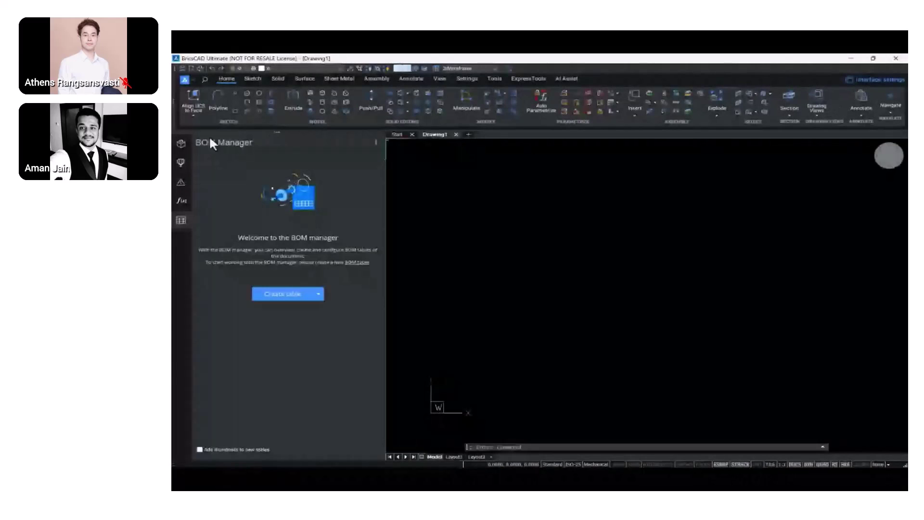
left_click(181, 221)
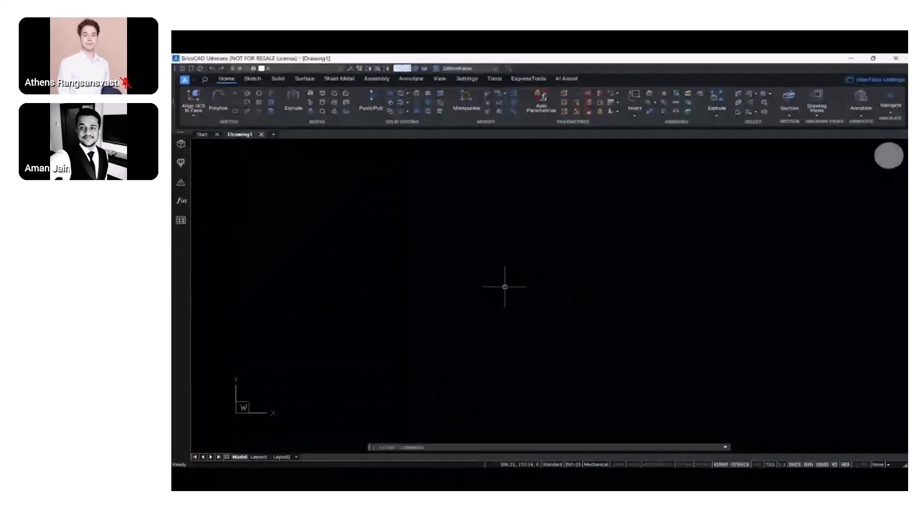
left_click(344, 80)
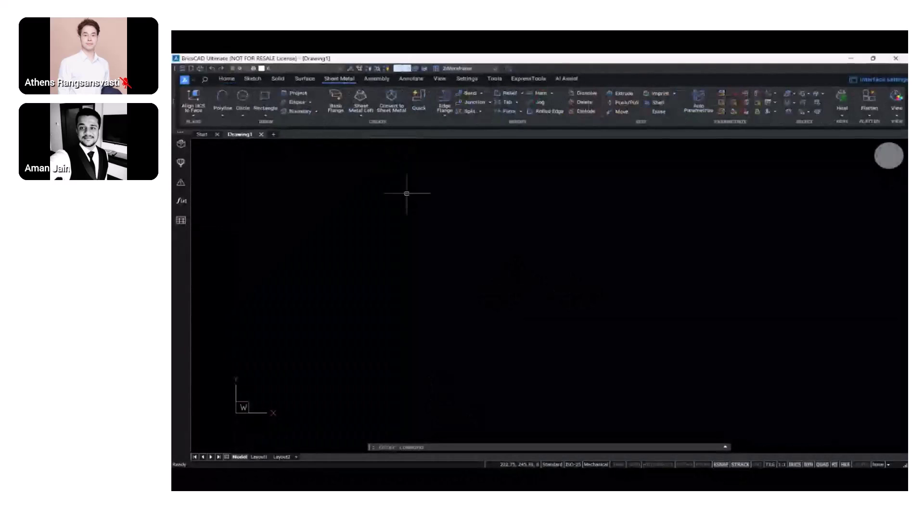
Draw a rectangle 700 wide and 700 high
scroll(423, 214, "down", 3)
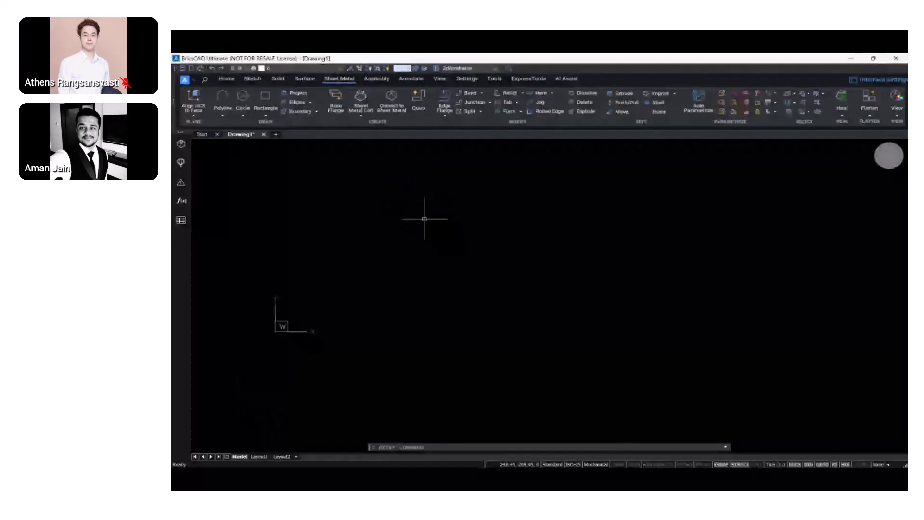
type("rect")
key("Return")
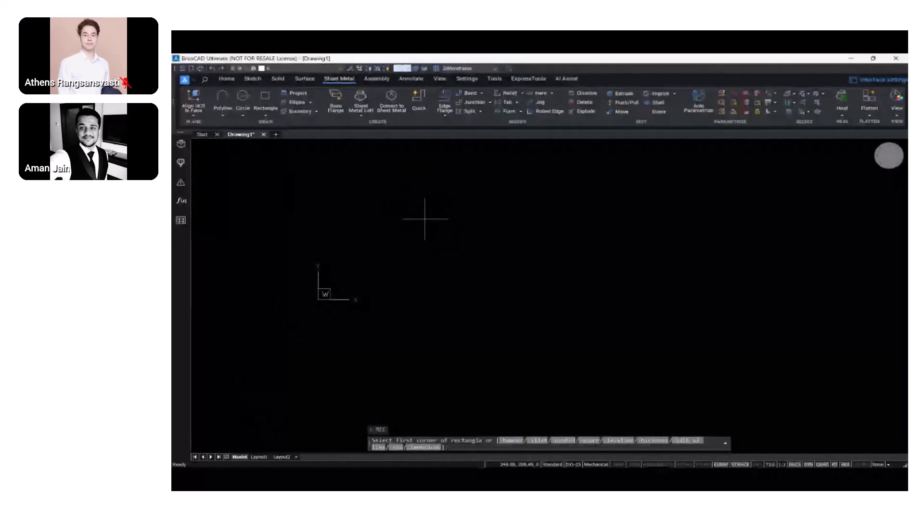
left_click(430, 198)
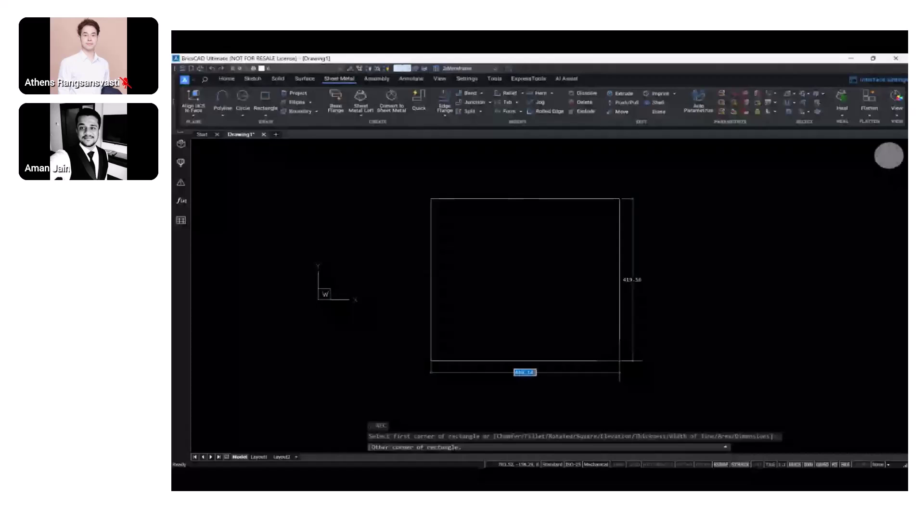
type("700")
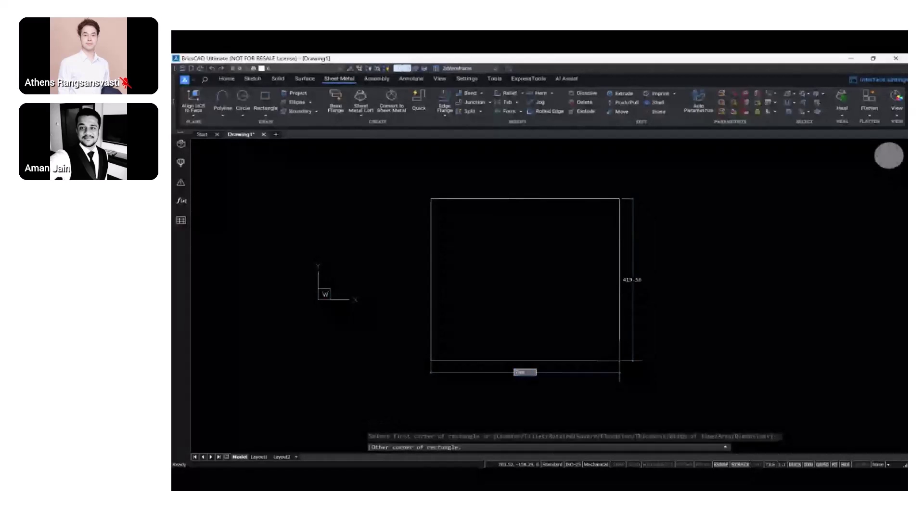
key("Tab")
type("3")
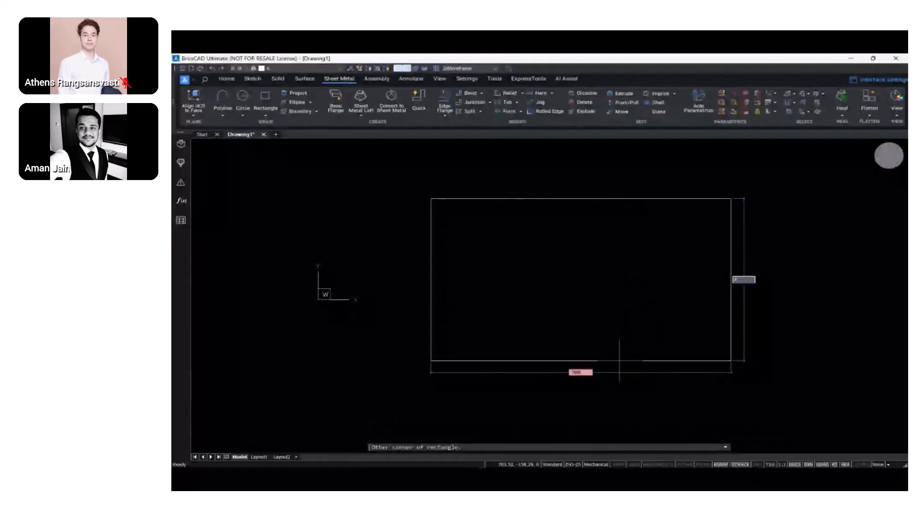
type("00")
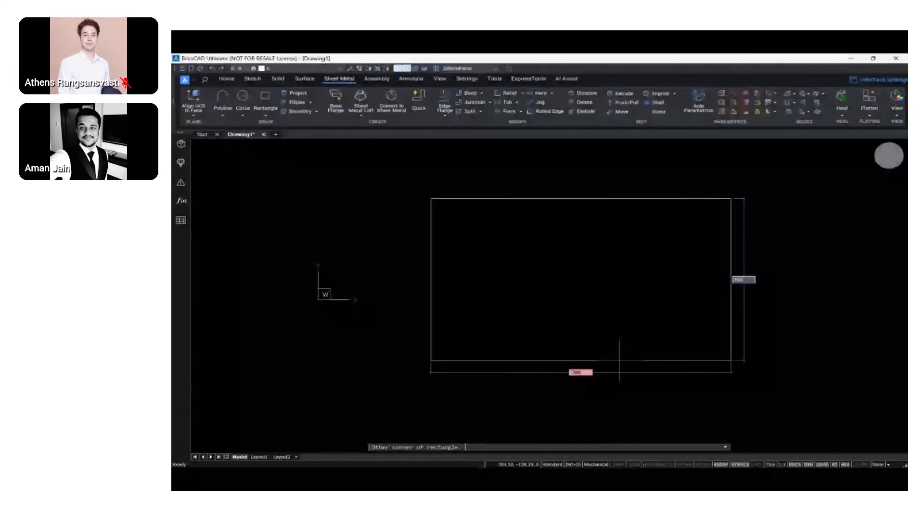
key("Return")
Move the rectangle from its center point to the origin at 0,0,0
scroll(619, 359, "down", 2)
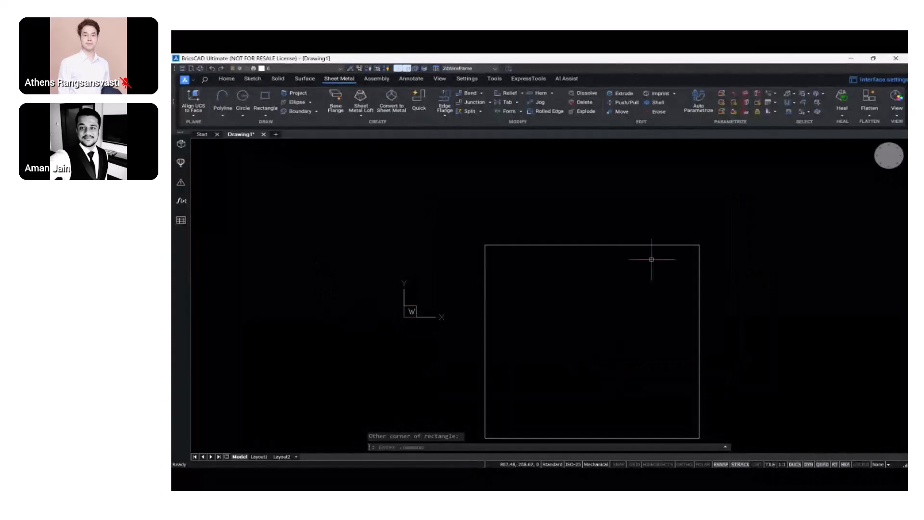
mouse_move(621, 320)
middle_mouse_down()
mouse_move(604, 312)
mouse_move(592, 281)
middle_mouse_up()
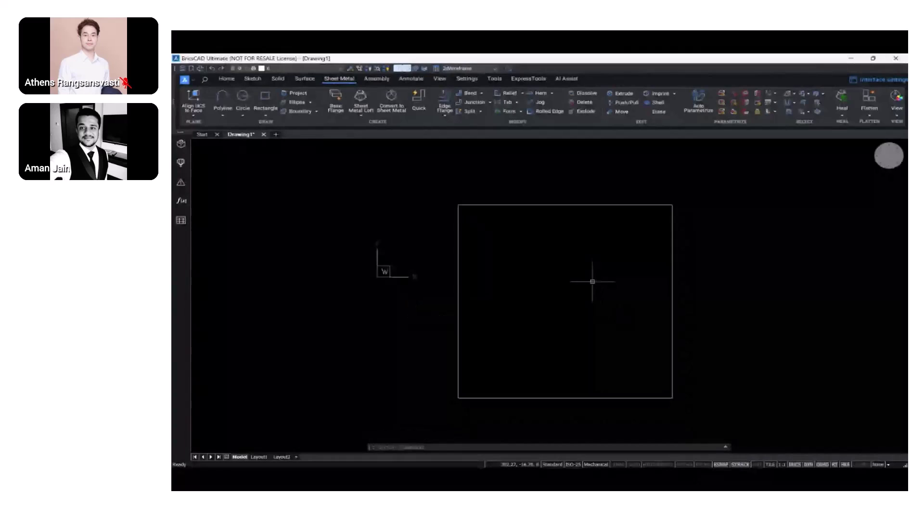
type("m")
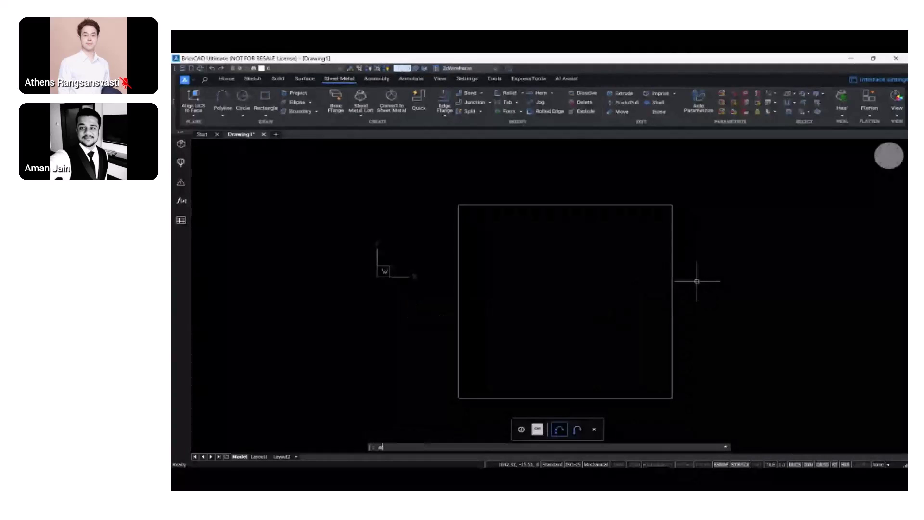
key("Return")
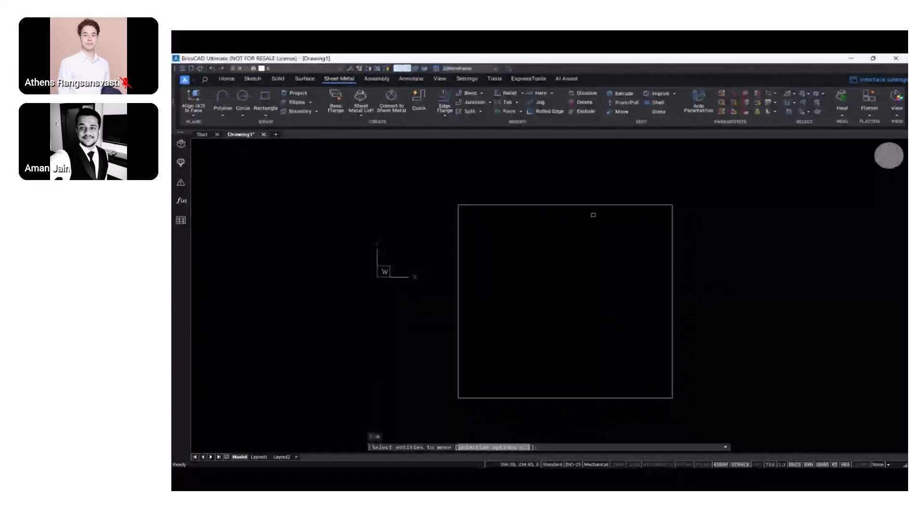
left_click(573, 206)
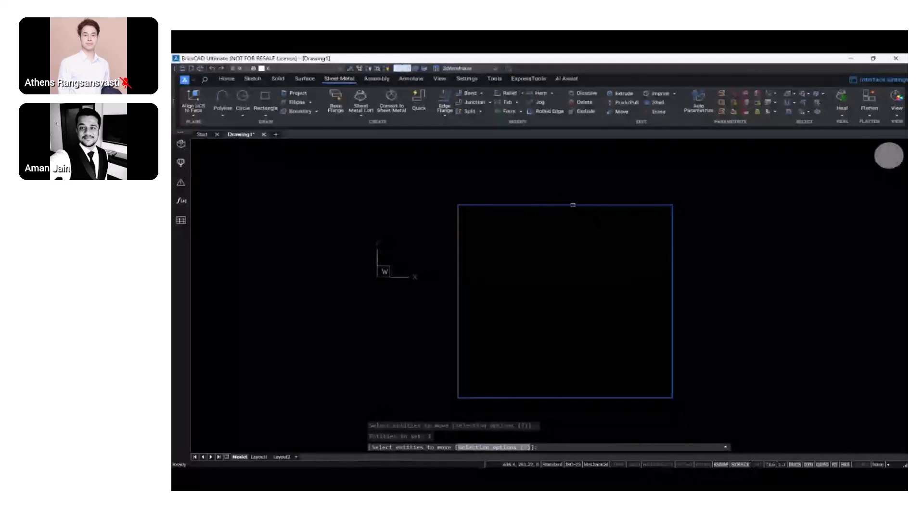
key("Return")
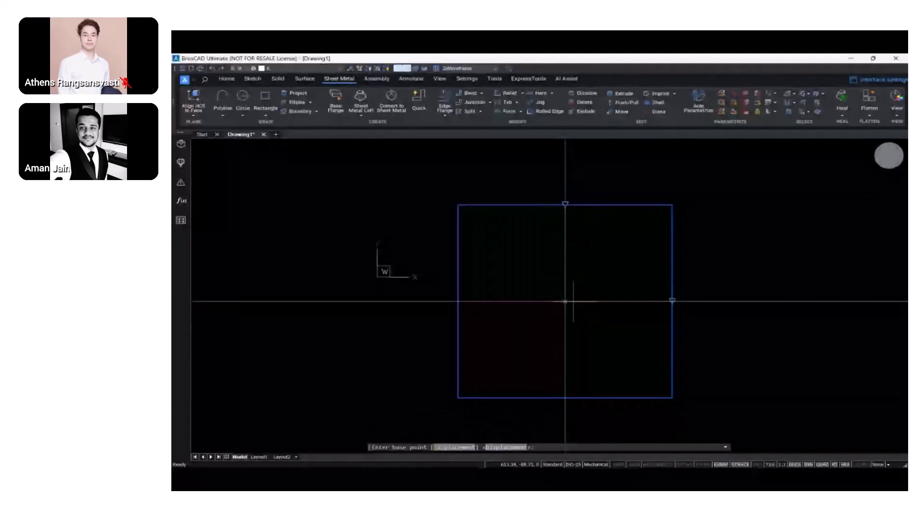
left_click(565, 301)
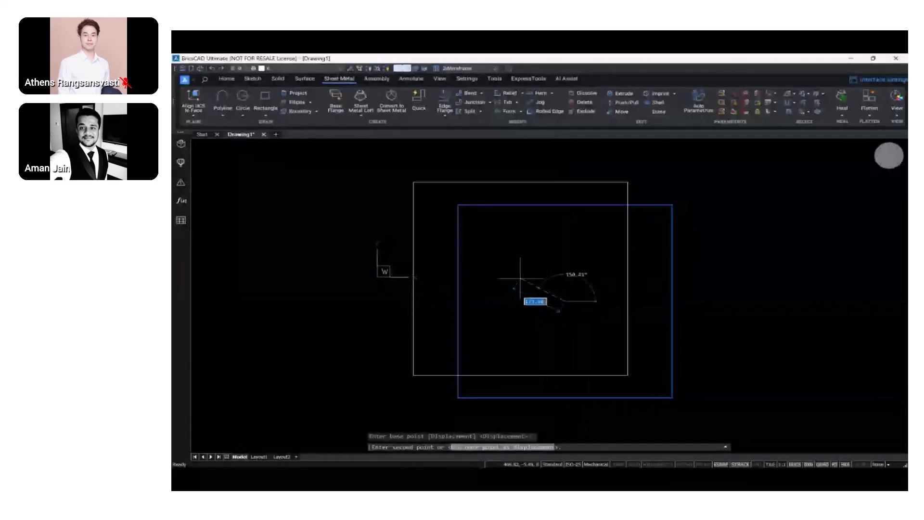
type("0,0,")
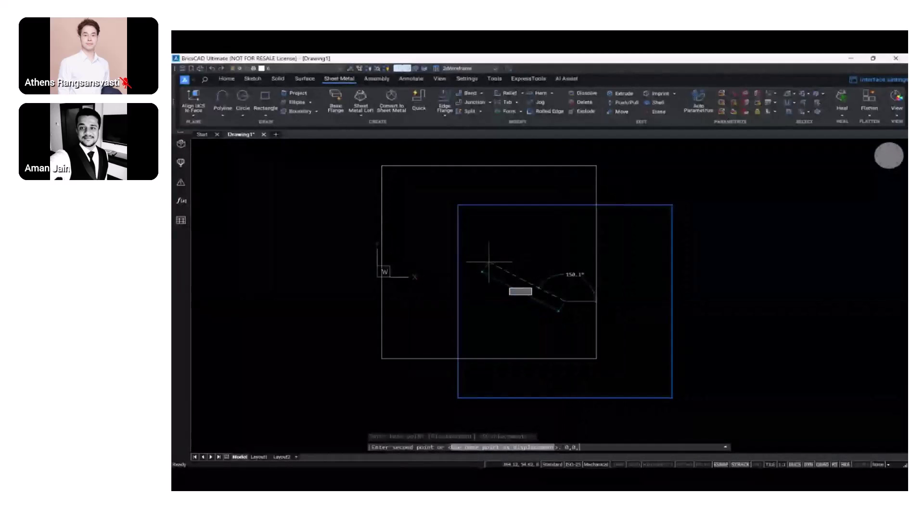
type("0")
key("Return")
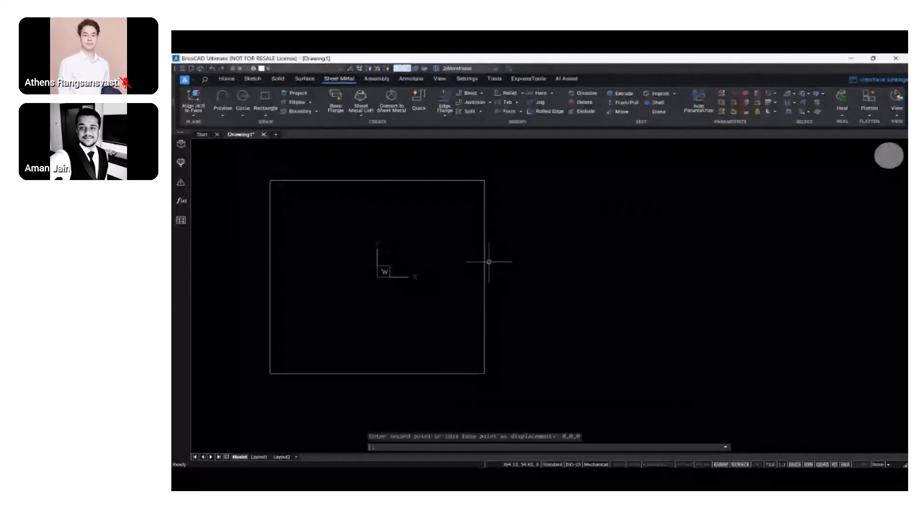
Create a sheet metal base flange from the rectangle in an isometric view, with its thickness direction set to Down
type("z")
key("Return")
type("e")
key("Return")
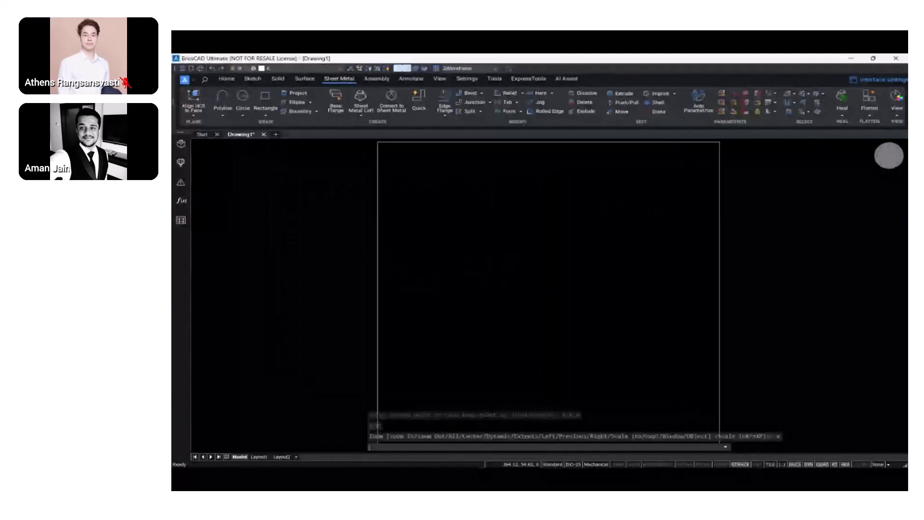
scroll(519, 261, "down", 2)
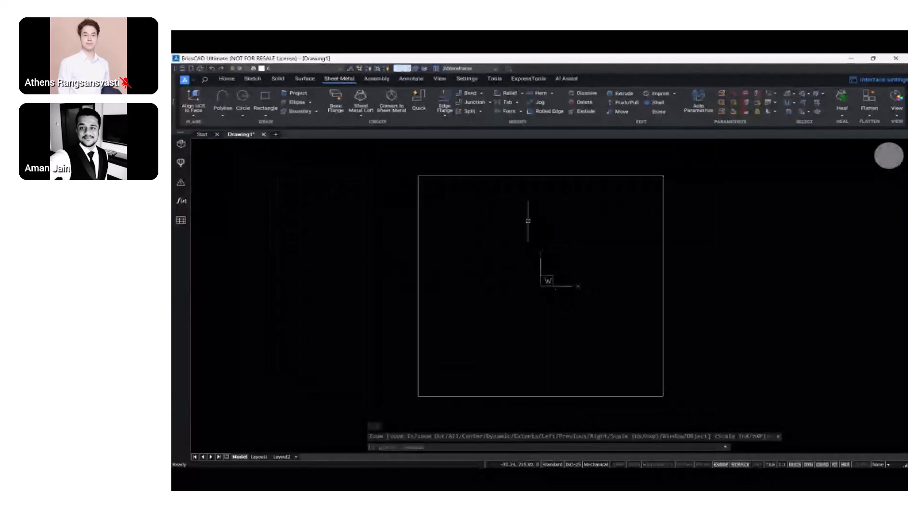
left_click(879, 163)
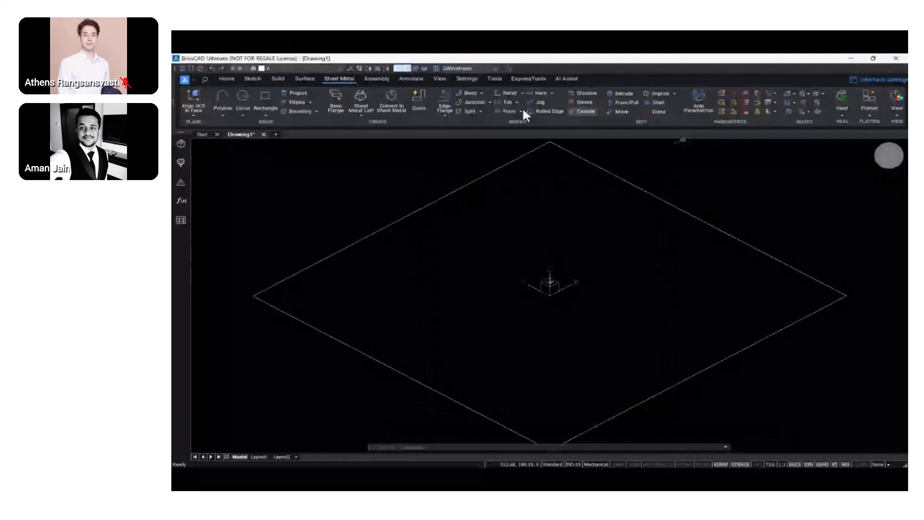
left_click(337, 114)
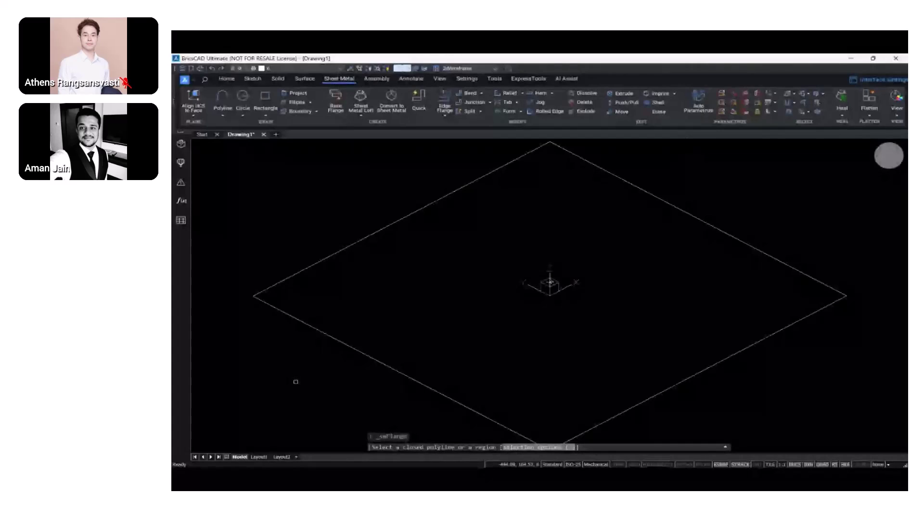
left_click(333, 339)
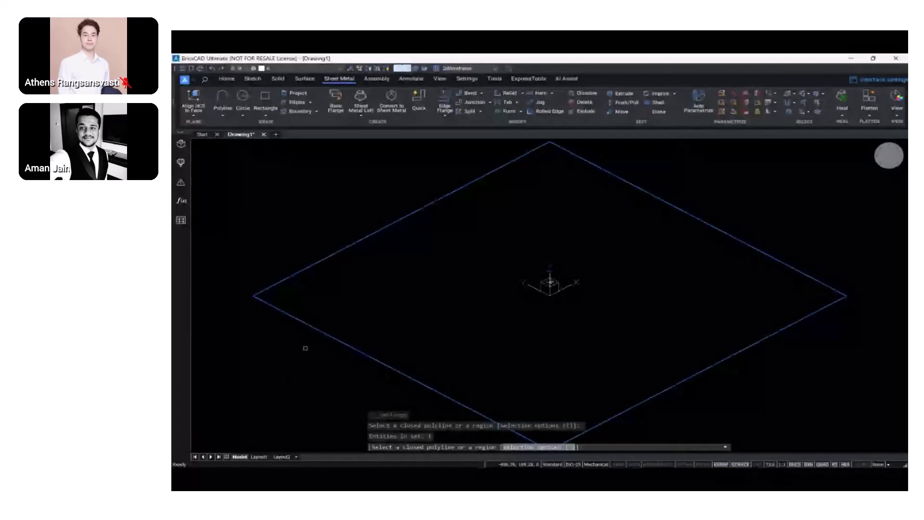
key("Return")
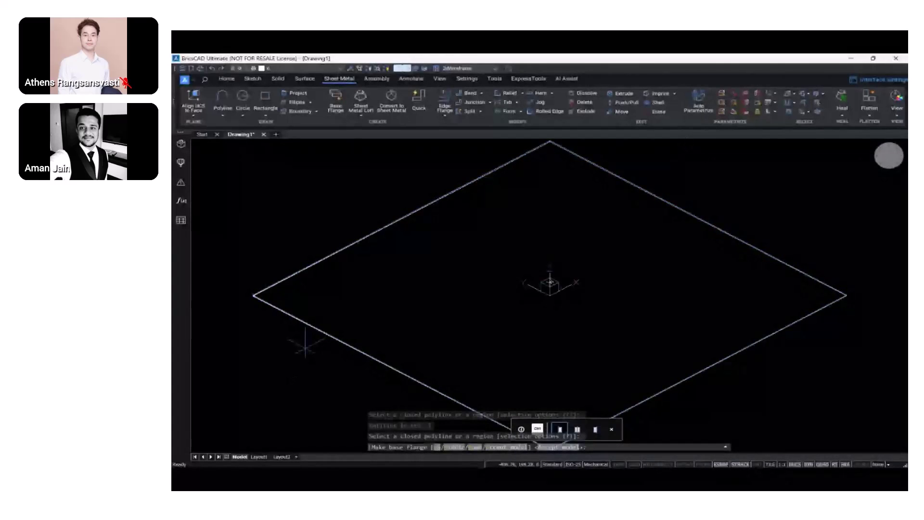
key("ctrl")
key("ctrl")
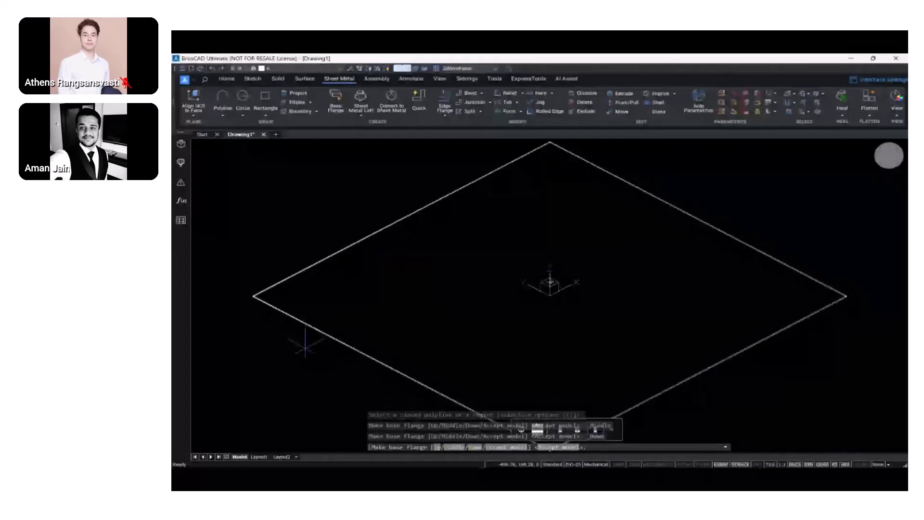
key("Return")
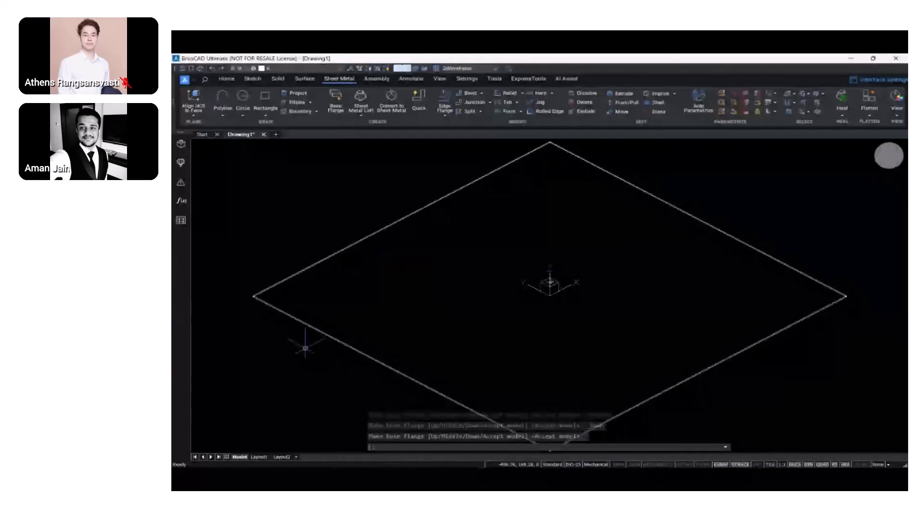
Set the visual style to Modeling and open the Mechanical Browser
left_click(472, 68)
left_click(454, 100)
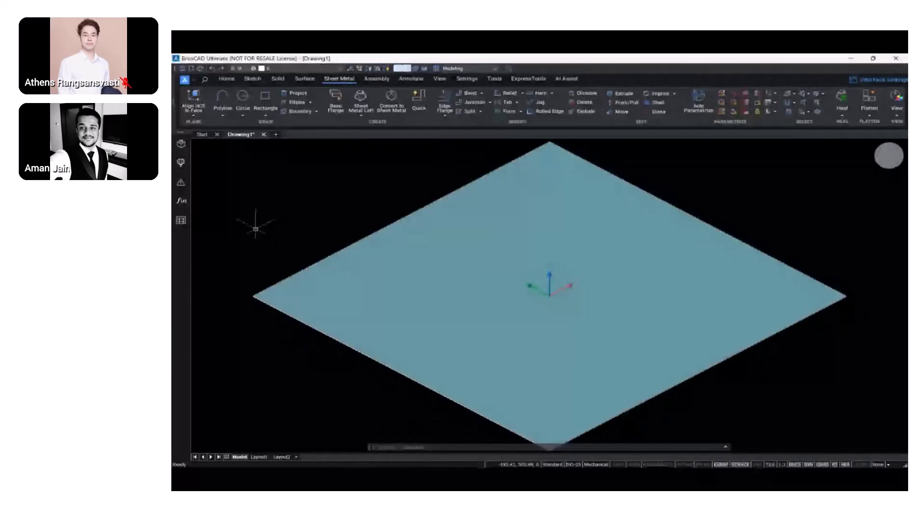
left_click(180, 144)
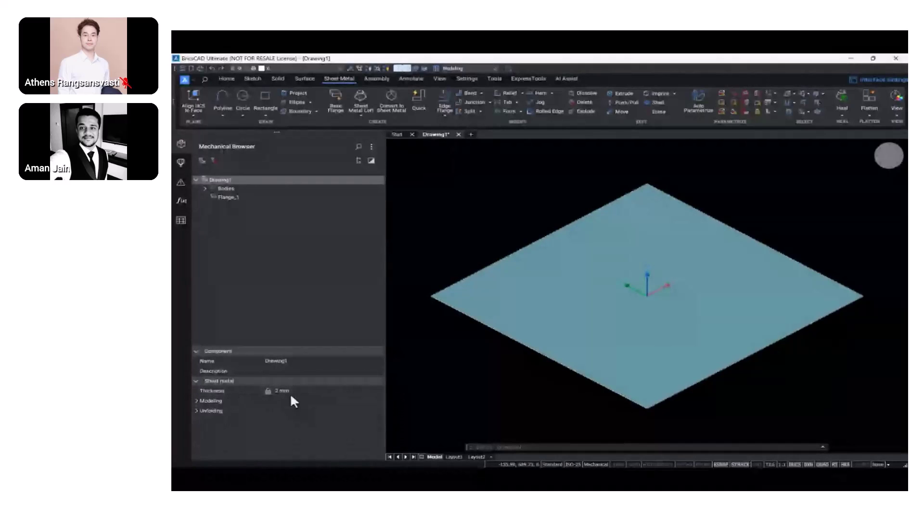
Examine the drawing's sheet metal Modeling and Unfolding parameters and look closely at the base flange's edge
left_click(191, 401)
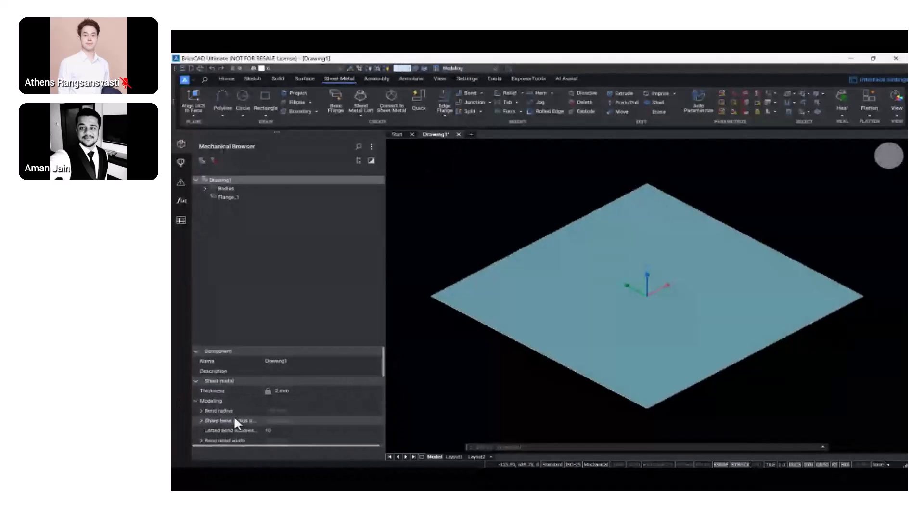
scroll(234, 418, "down", 2)
scroll(234, 417, "down", 5)
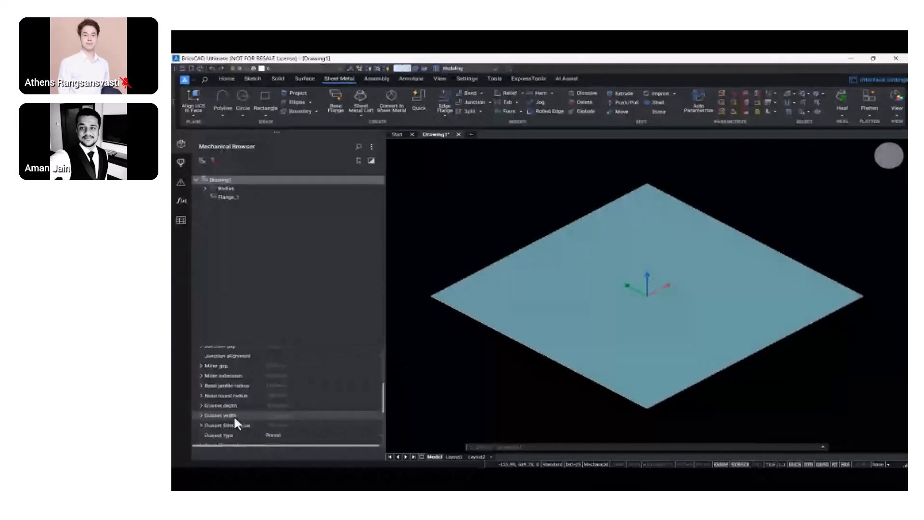
scroll(234, 417, "down", 3)
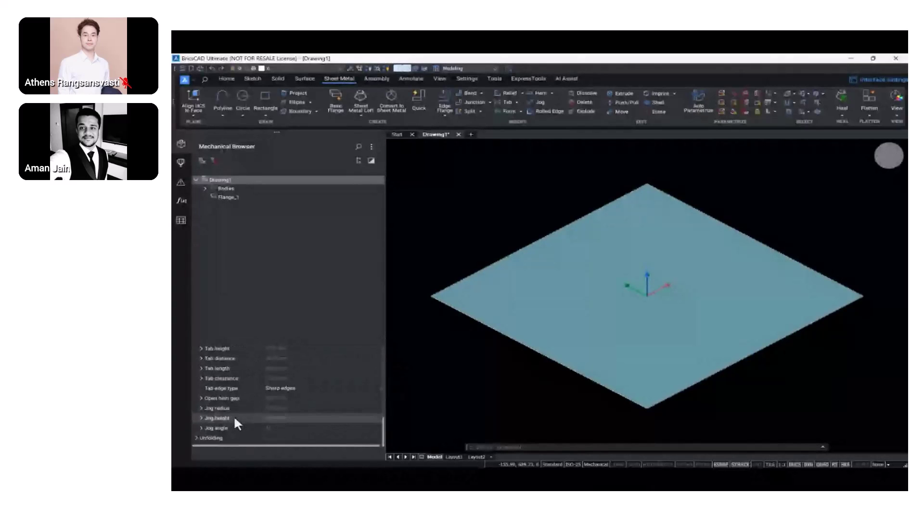
left_click(198, 438)
scroll(223, 417, "down", 3)
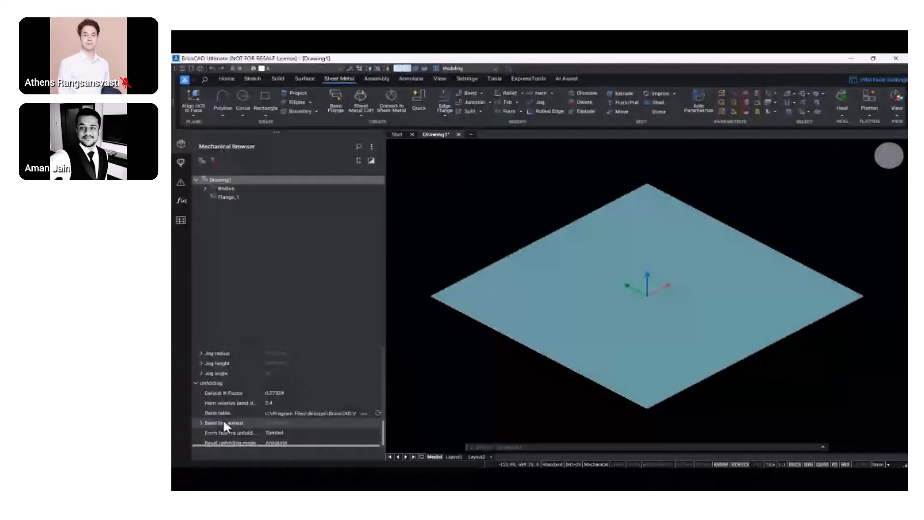
left_click(196, 382)
scroll(197, 382, "up", 10)
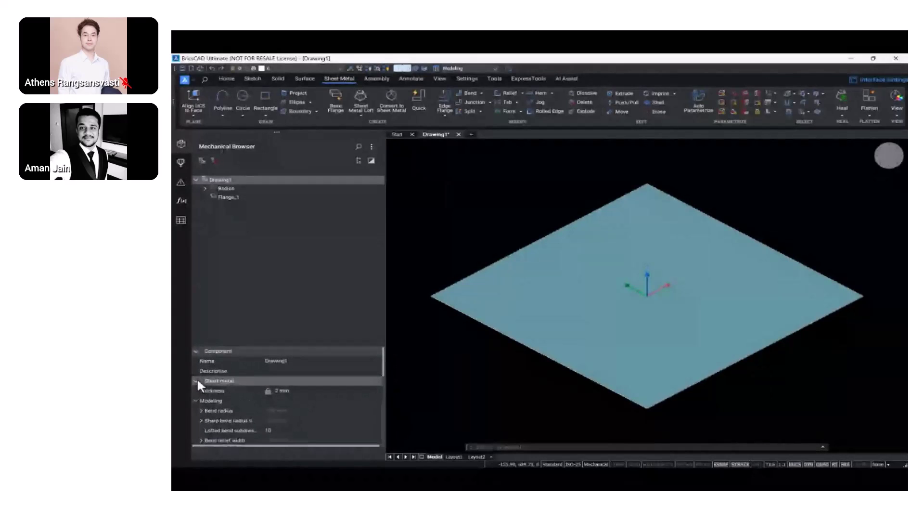
left_click(197, 381)
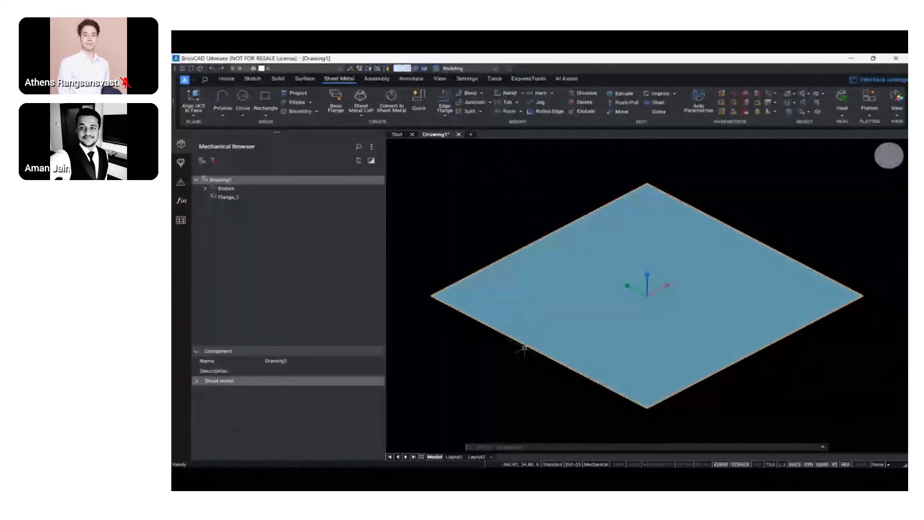
scroll(525, 349, "up", 5)
scroll(530, 348, "up", 2)
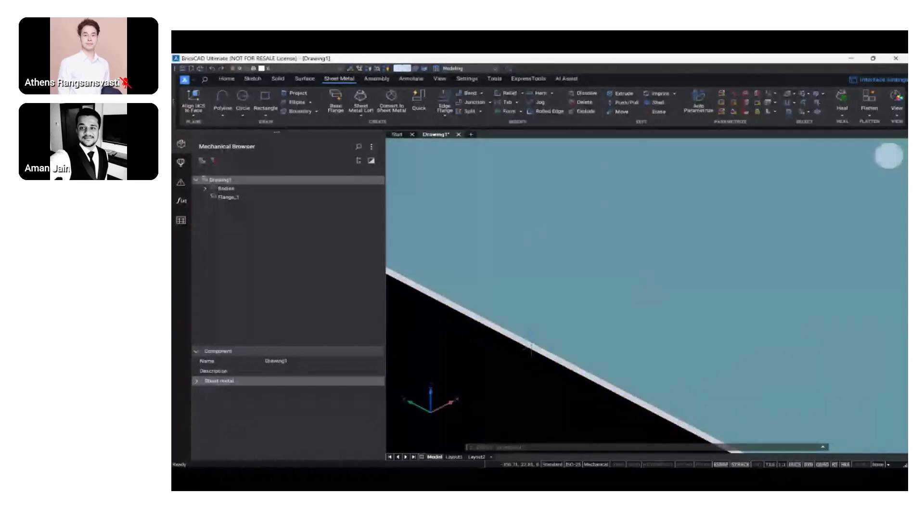
Select all four outer edges of the base flange and create upright edge flanges 20 long with the Edge Flange Outside option
mouse_move(532, 345)
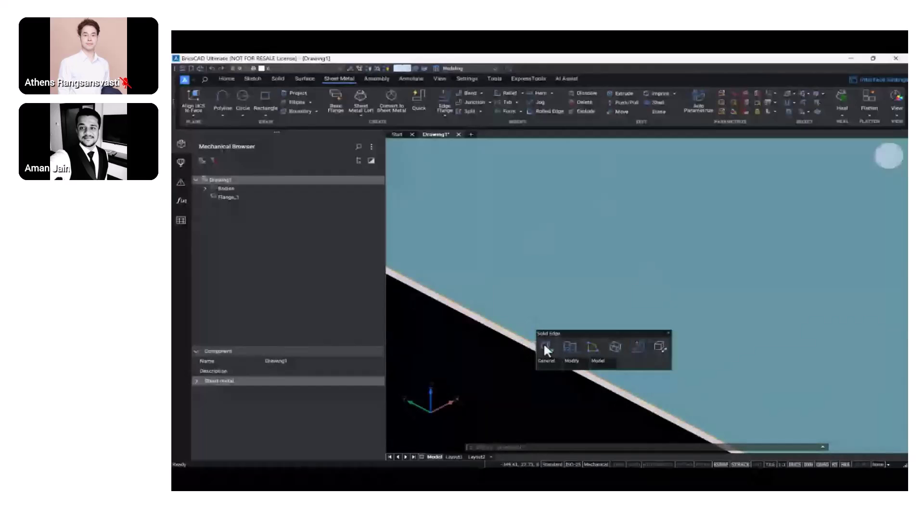
left_click(545, 344)
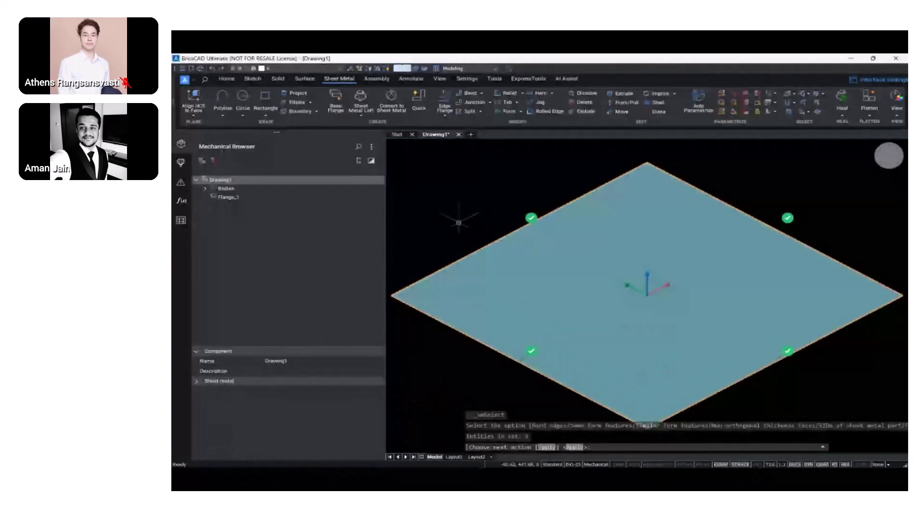
key("Return")
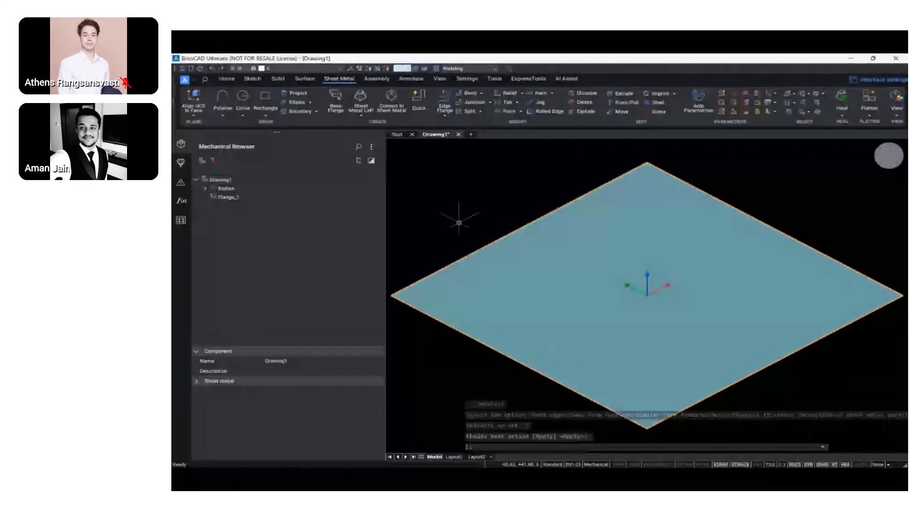
mouse_move(507, 355)
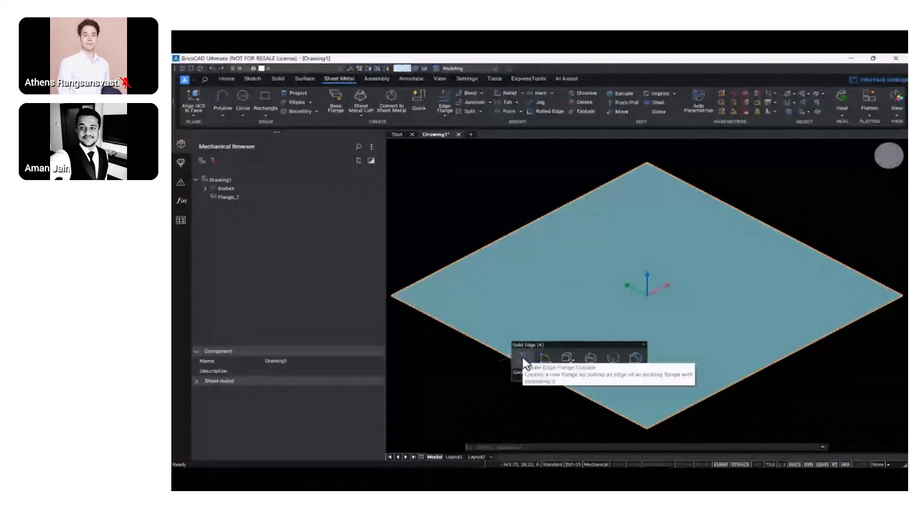
left_click(524, 360)
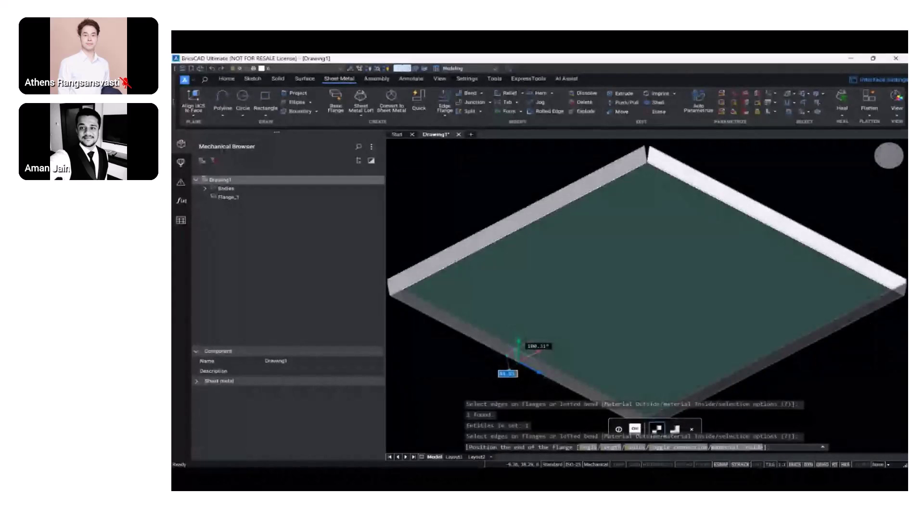
type("20")
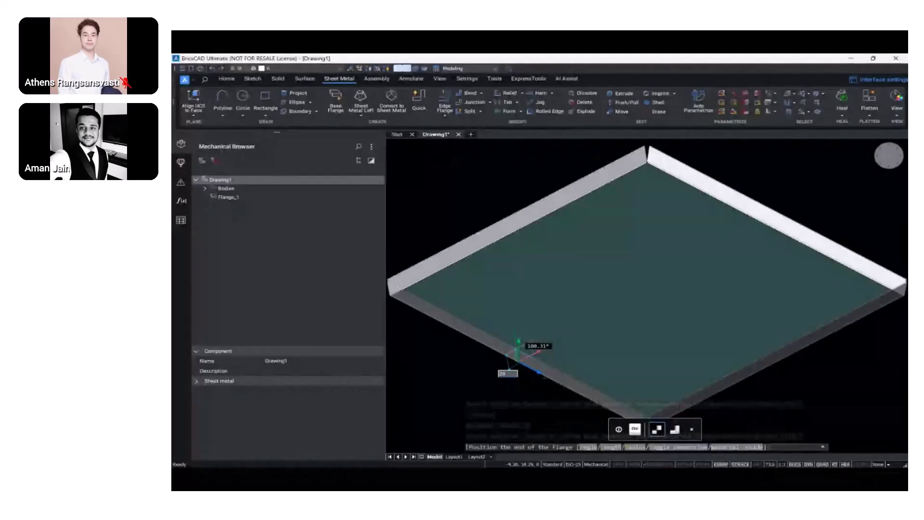
key("Tab")
type("9")
key("Return")
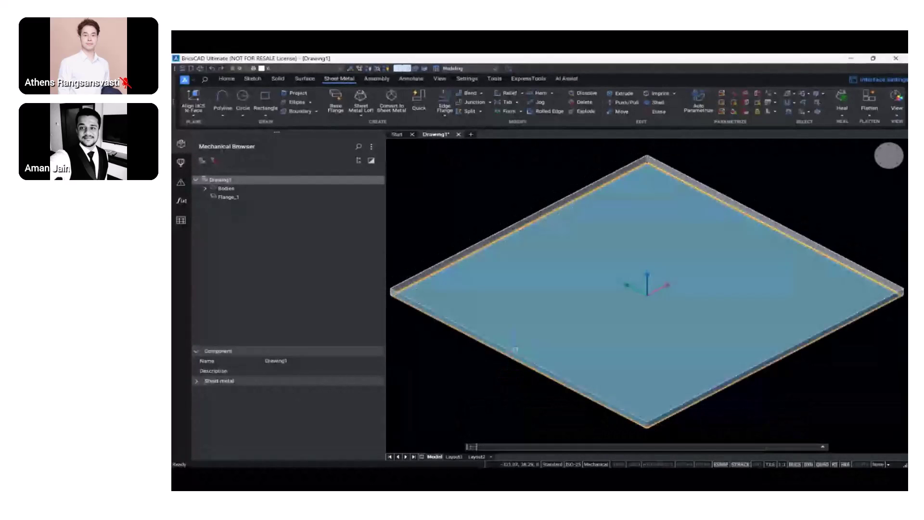
Examine the corner where two side flanges meet, including its junction and corner relief properties and the available relief types
middle_click_drag(660, 362, 662, 311)
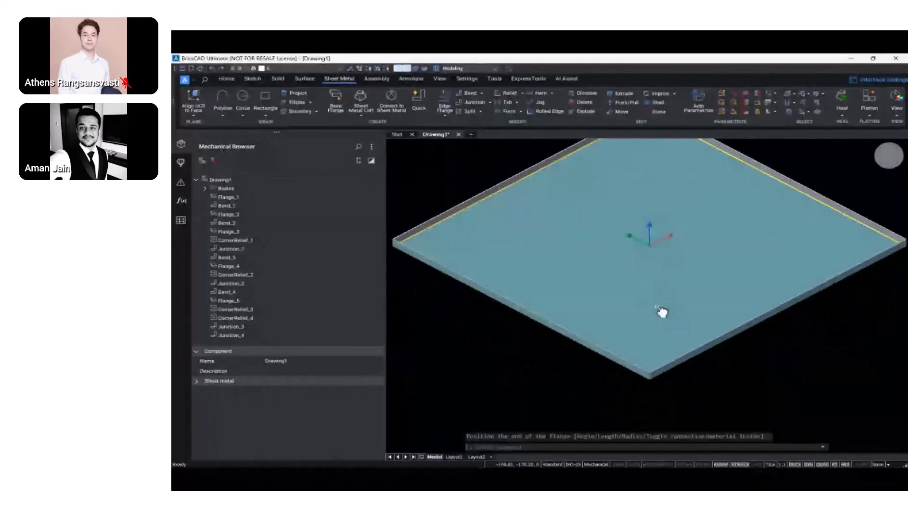
scroll(657, 373, "up", 5)
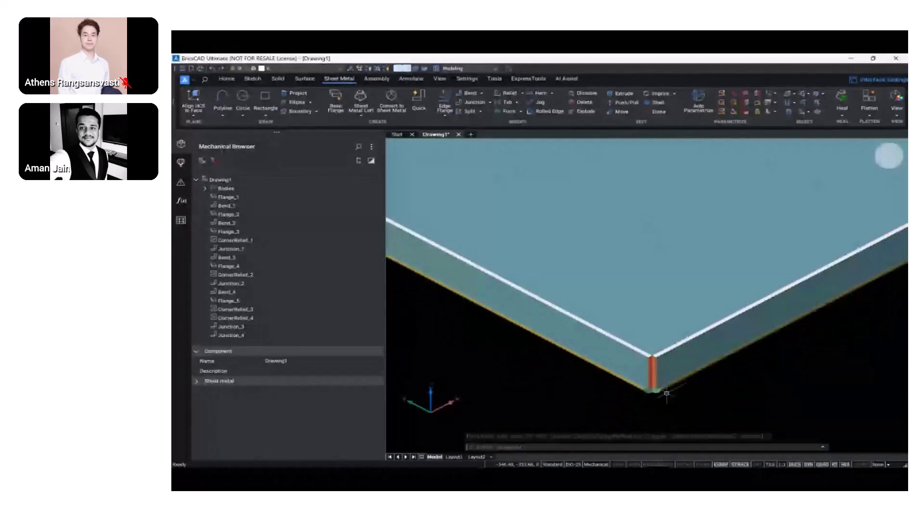
scroll(666, 393, "up", 5)
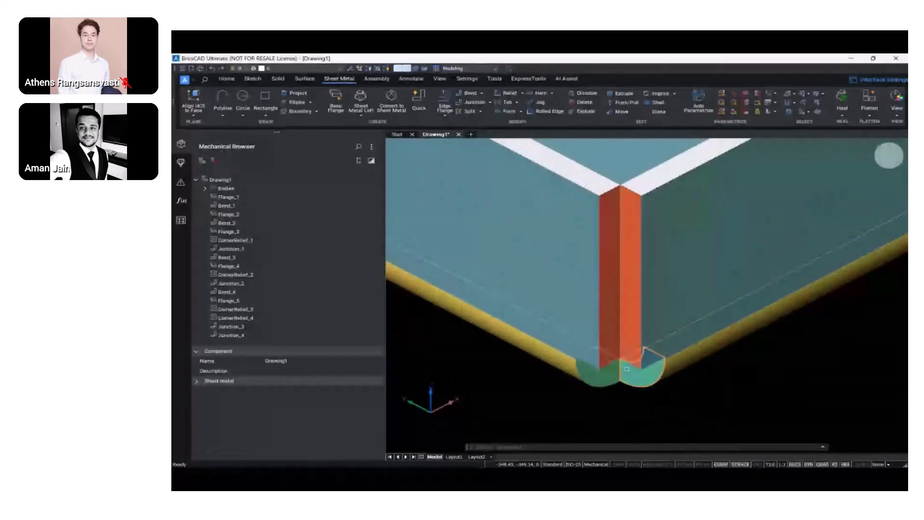
middle_click_drag(644, 352, 635, 385, "shift")
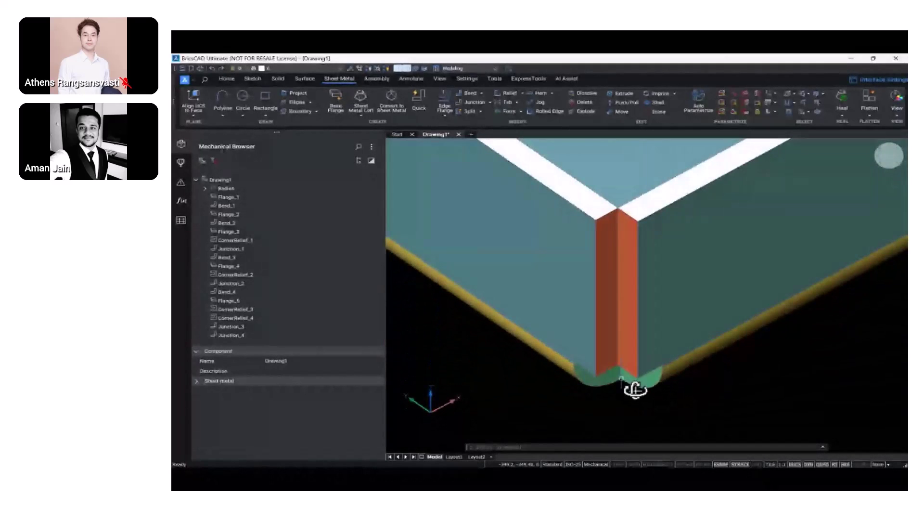
left_click(246, 239)
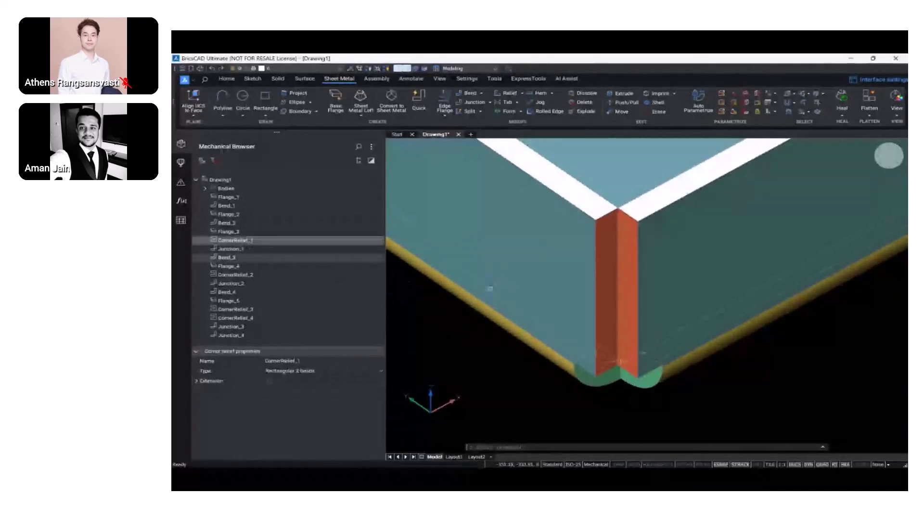
left_click(606, 297)
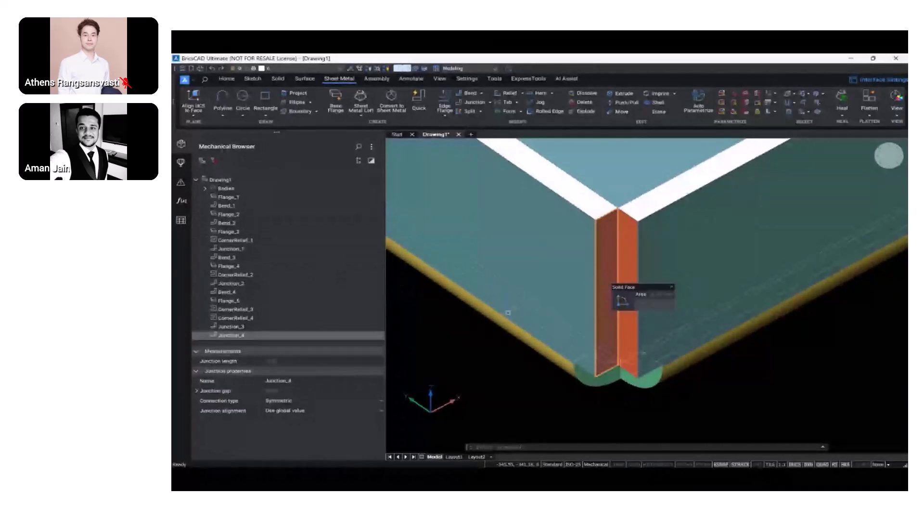
left_click(242, 319)
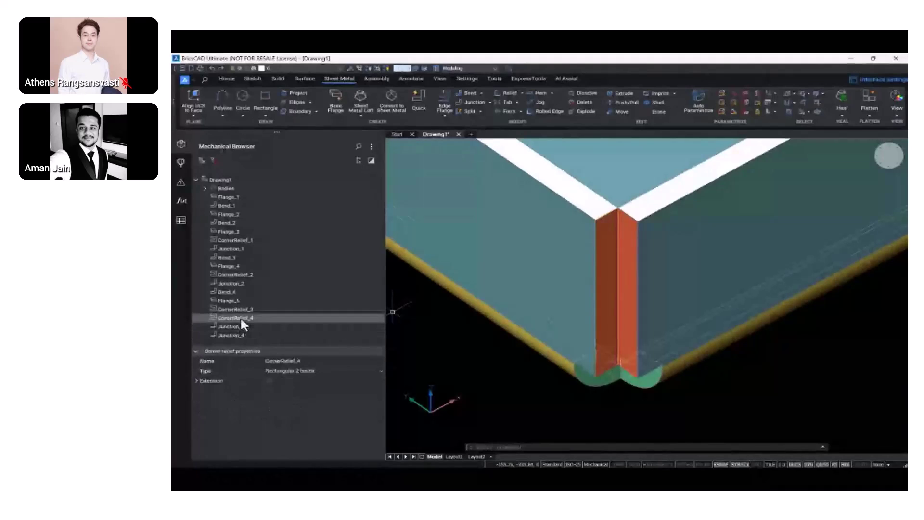
left_click(291, 371)
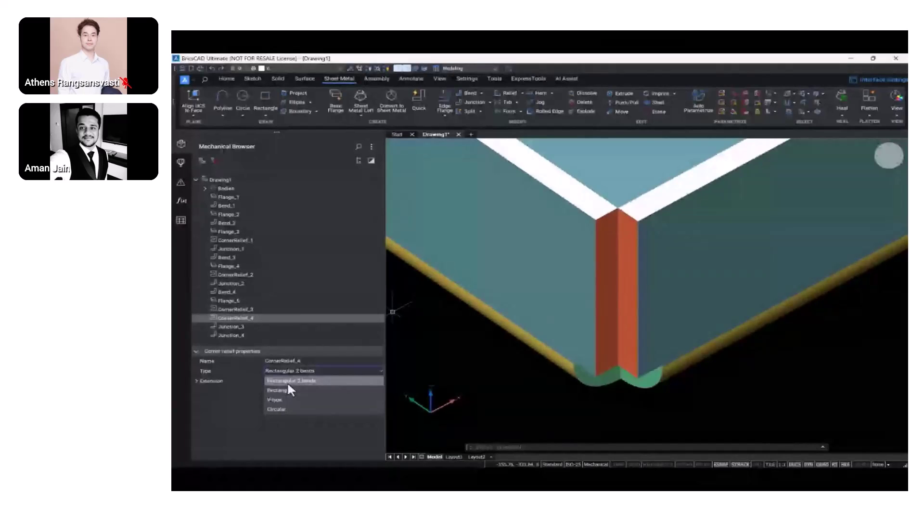
left_click(287, 383)
scroll(469, 384, "down", 3)
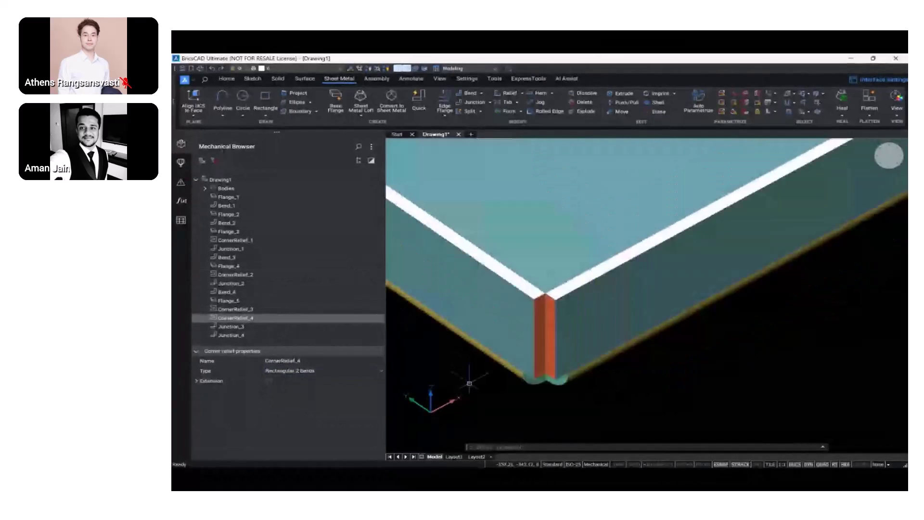
scroll(469, 384, "down", 2)
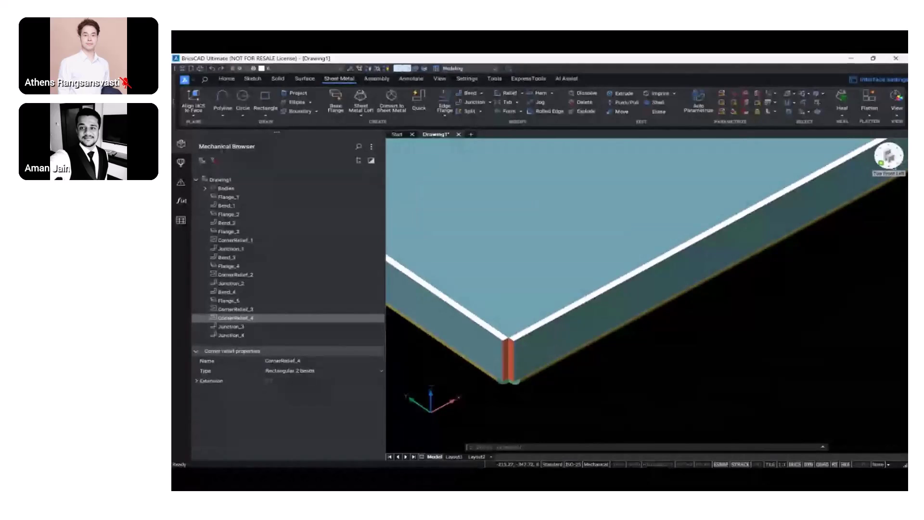
Select the four top inner edges of the side flanges and create inward-facing edge flanges 10 long on them
left_click(887, 155)
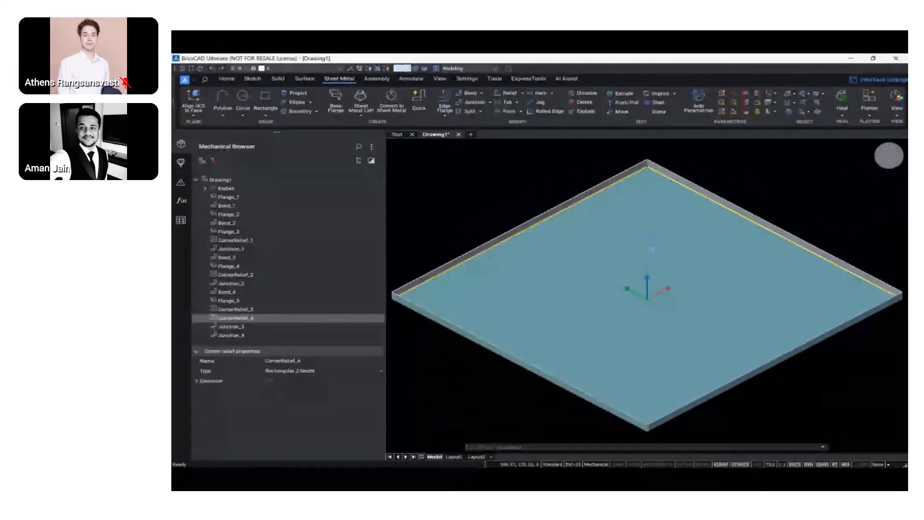
scroll(519, 368, "up", 5)
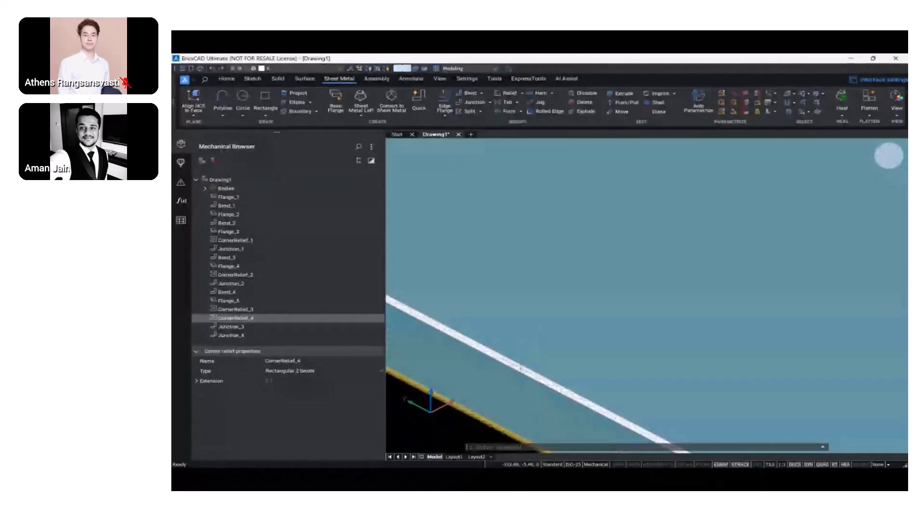
mouse_move(520, 368)
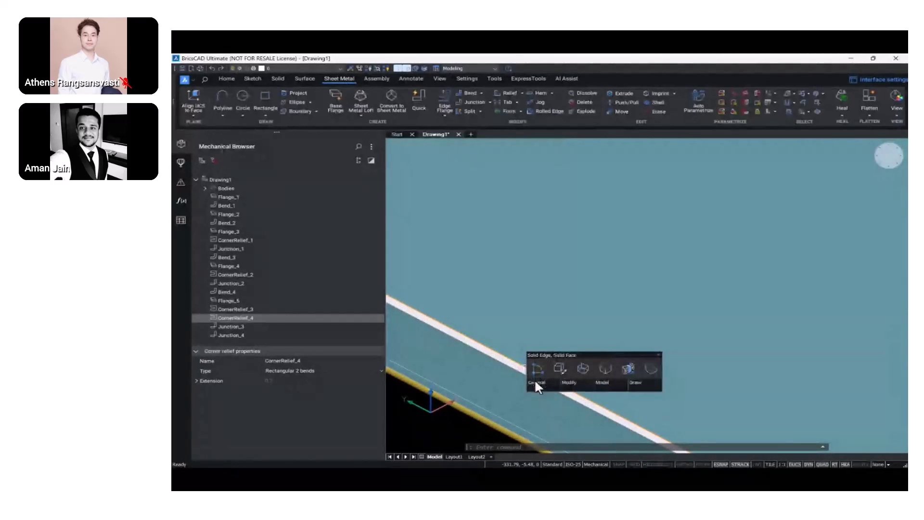
mouse_move(535, 384)
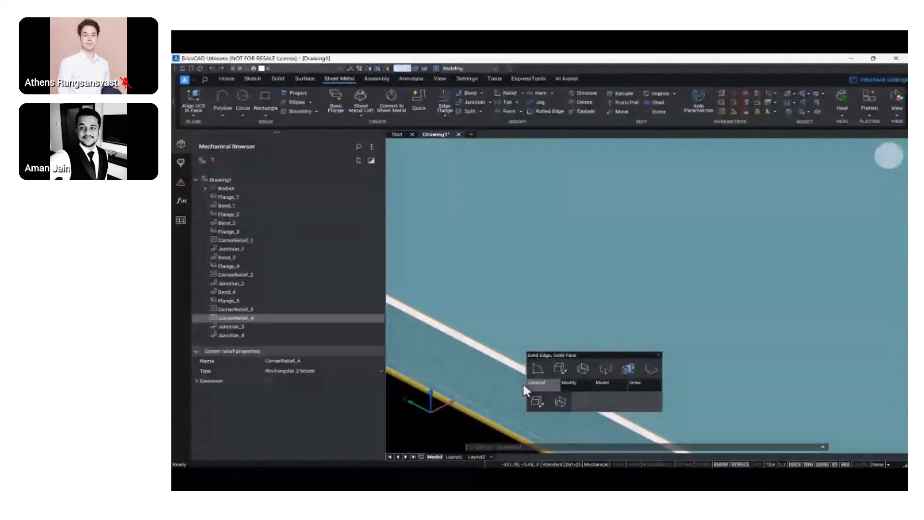
key("Escape")
scroll(513, 363, "up", 2)
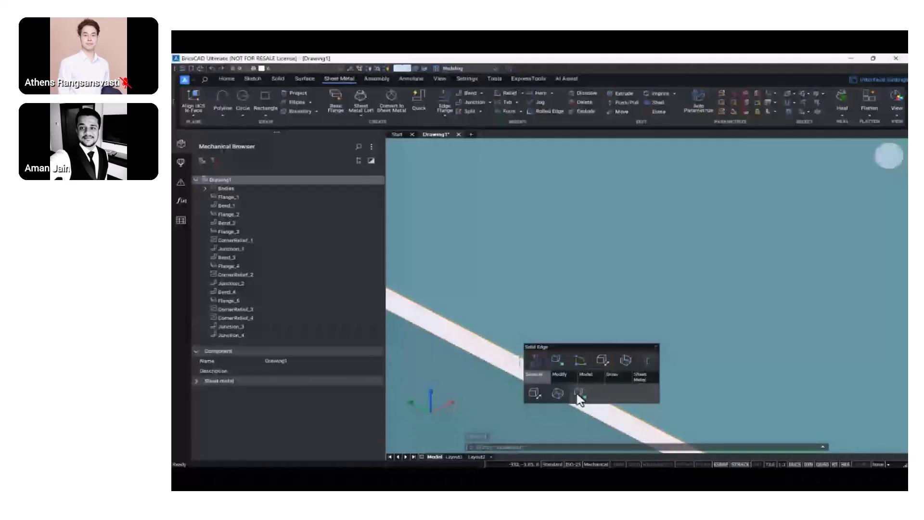
left_click(578, 392)
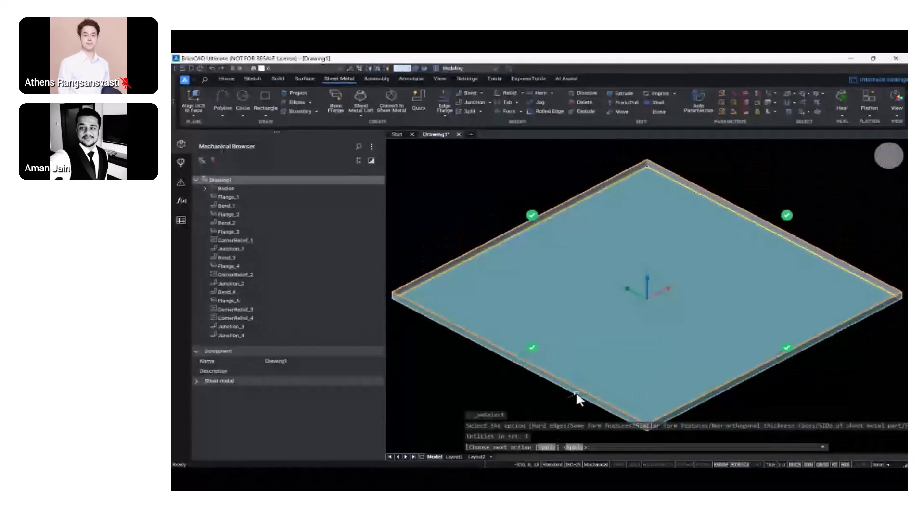
key("Return")
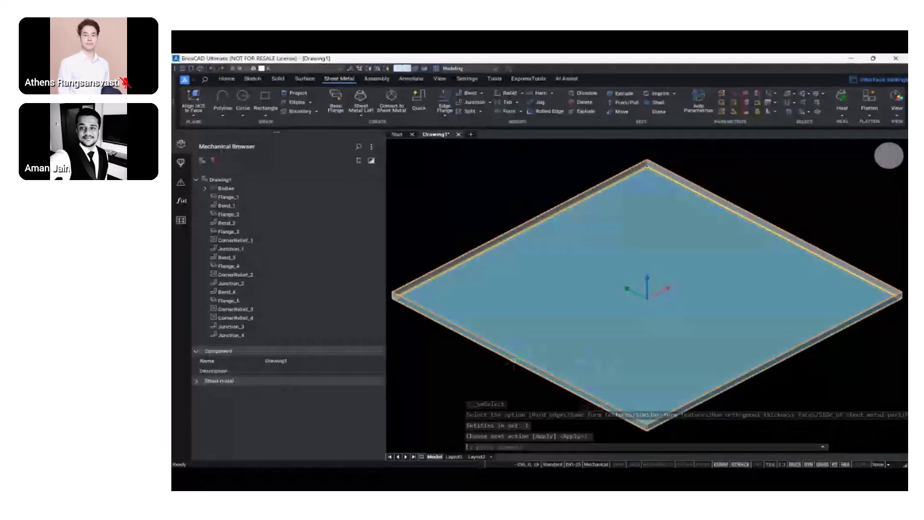
scroll(513, 361, "up", 5)
mouse_move(532, 379)
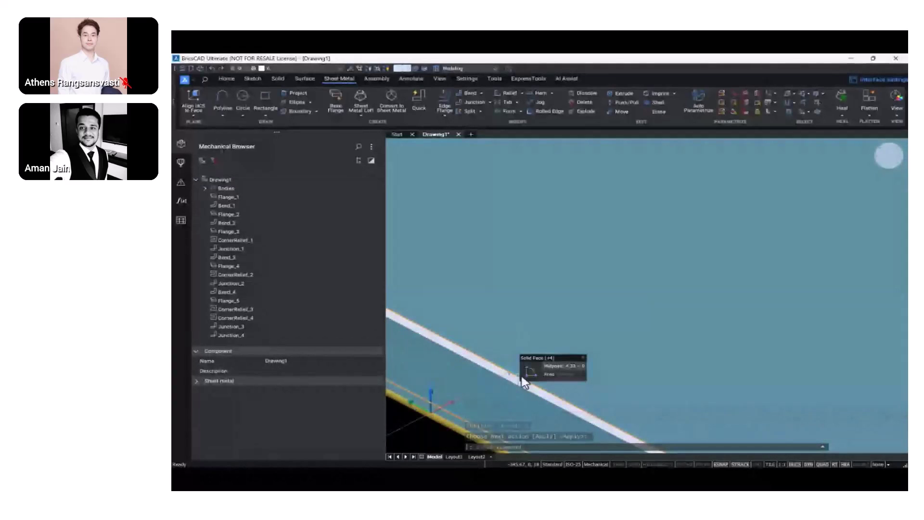
mouse_move(625, 387)
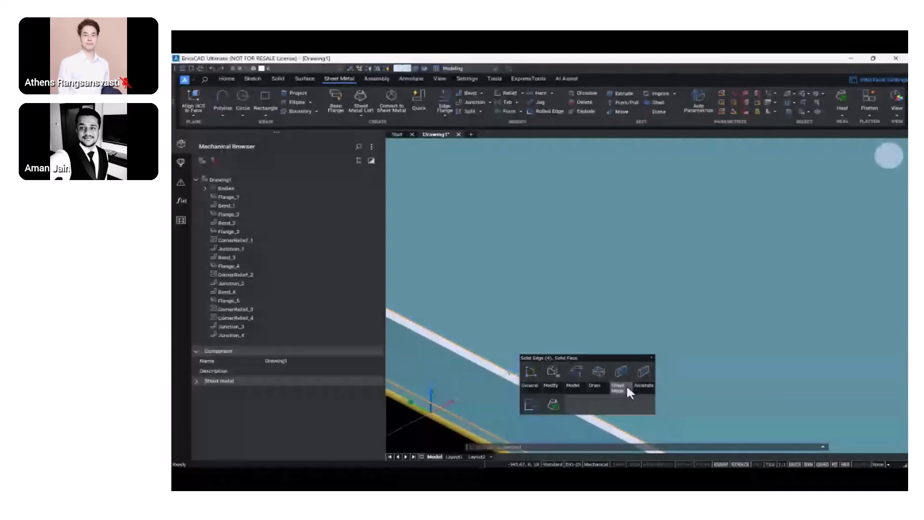
scroll(496, 371, "up", 4)
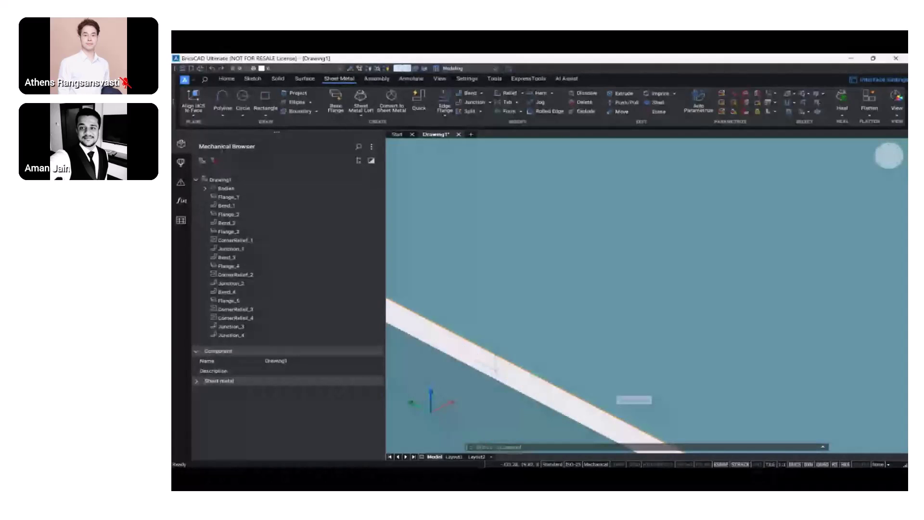
scroll(496, 370, "up", 1)
mouse_move(499, 353)
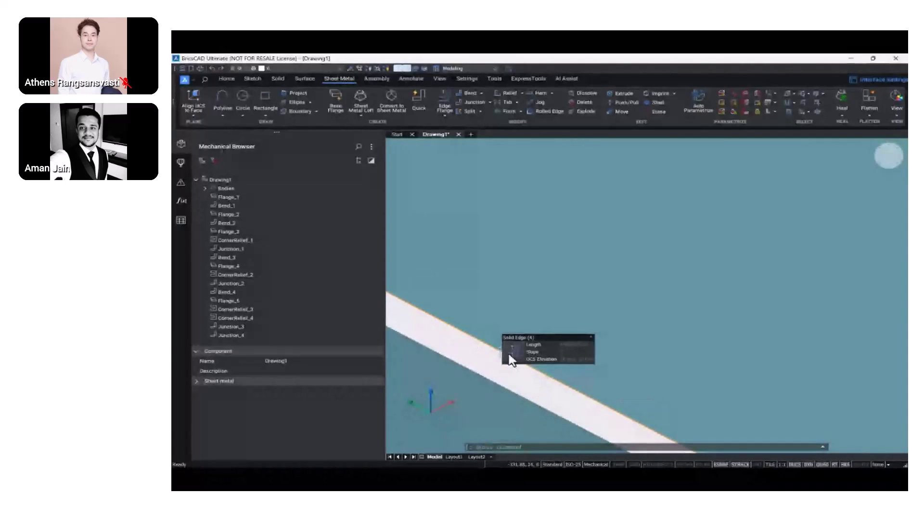
left_click(508, 353)
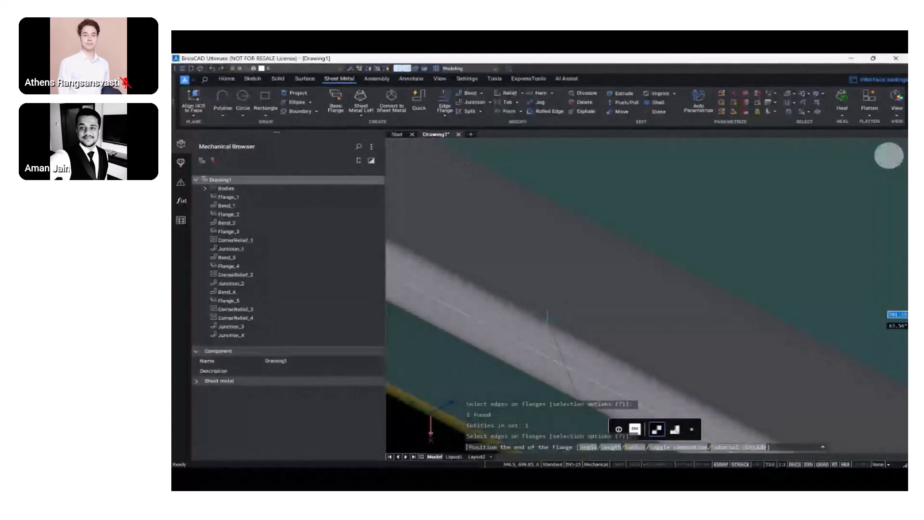
type("10")
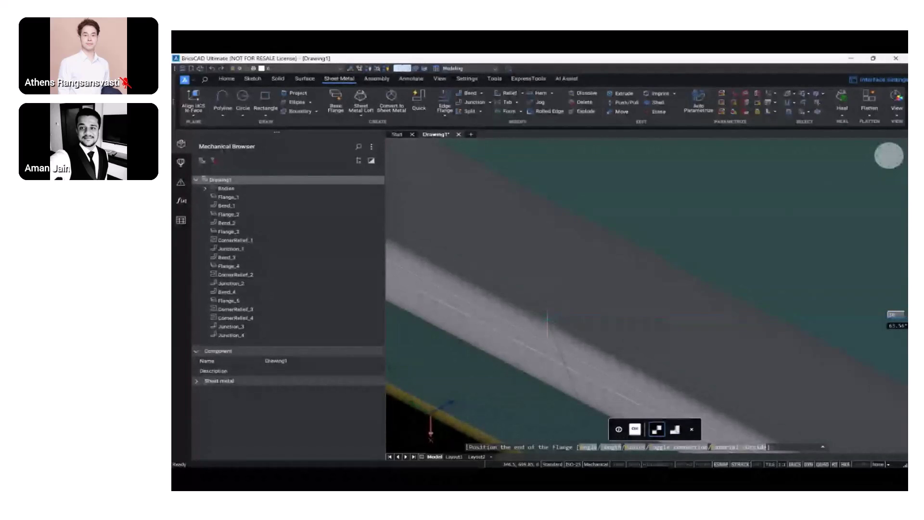
key("Tab")
key("Return")
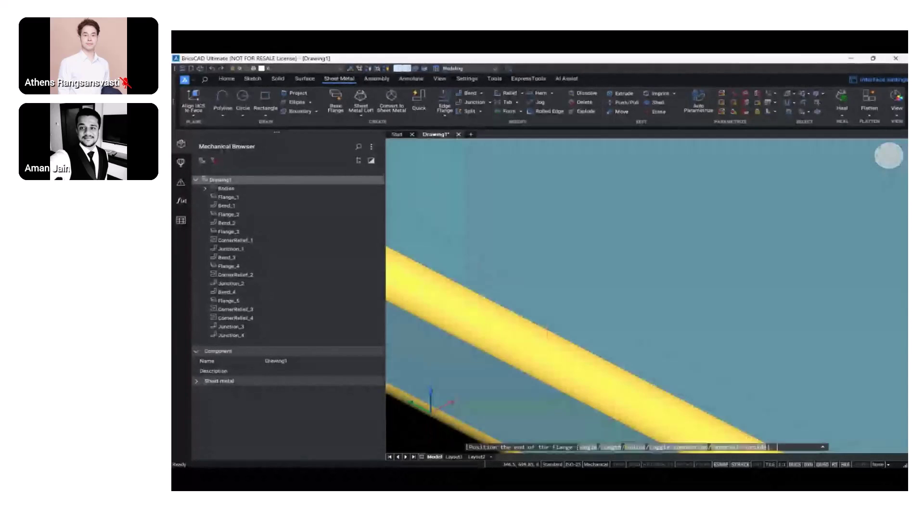
Examine the corner where the new inward flanges meet, looking closely at the junction gap and corner relief
scroll(547, 323, "down", 5)
scroll(547, 323, "down", 5)
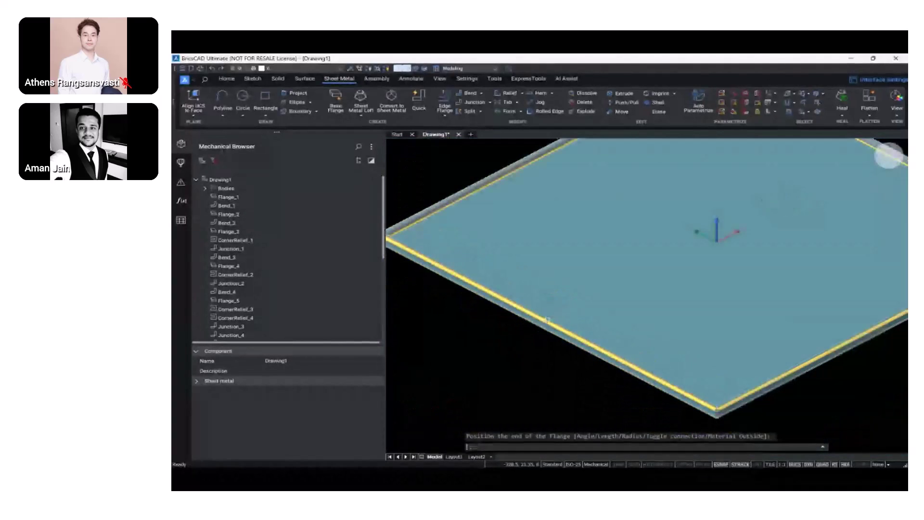
scroll(724, 384, "up", 2)
middle_click_drag(724, 384, 630, 347)
scroll(629, 347, "up", 6)
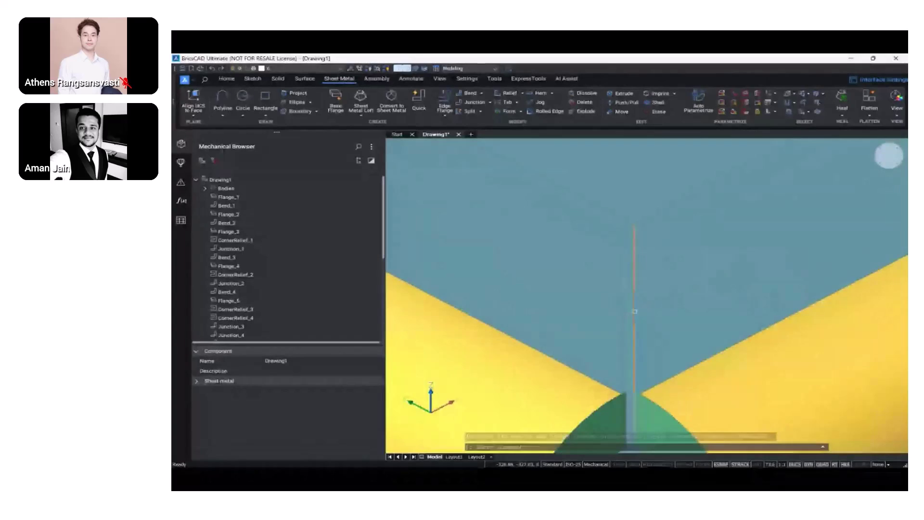
scroll(635, 311, "up", 3)
scroll(633, 328, "down", 3)
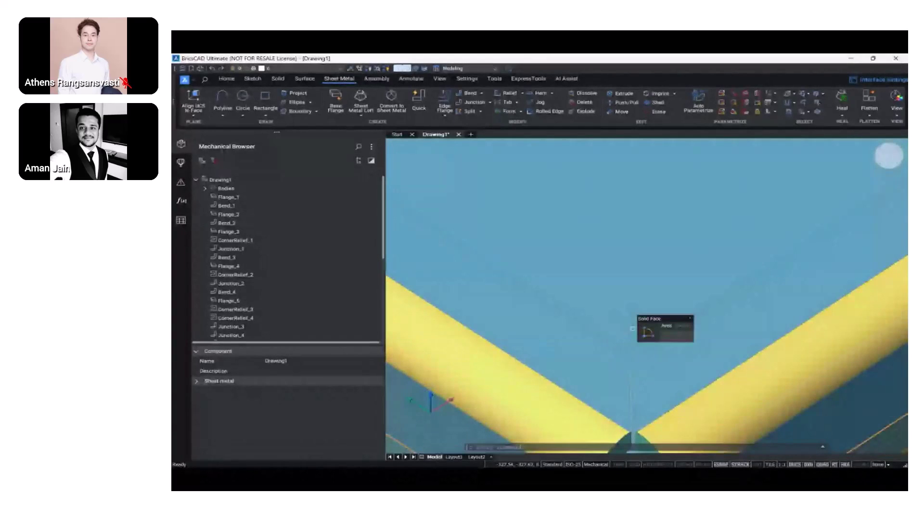
scroll(633, 328, "down", 4)
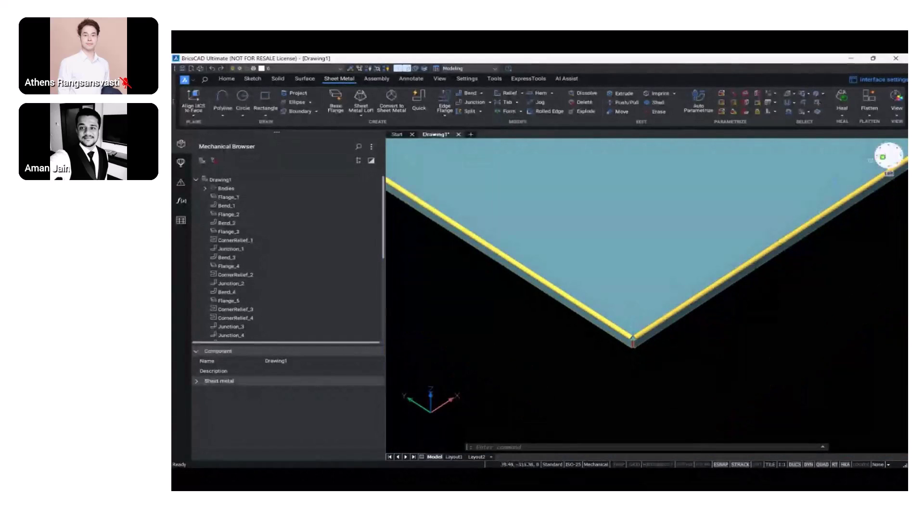
Filter the model tree for BendR, select all eight bend reliefs, and set their relief type to Smooth
left_click(878, 164)
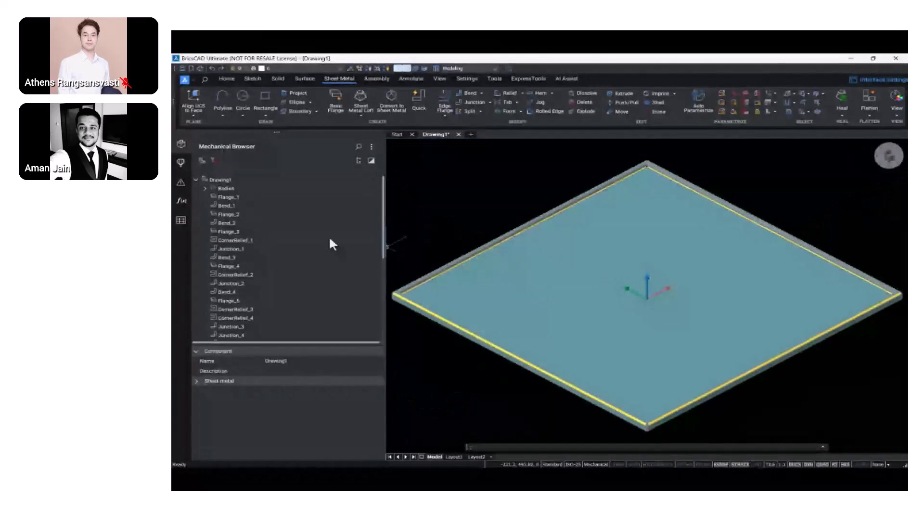
scroll(643, 423, "up", 5)
scroll(644, 420, "up", 4)
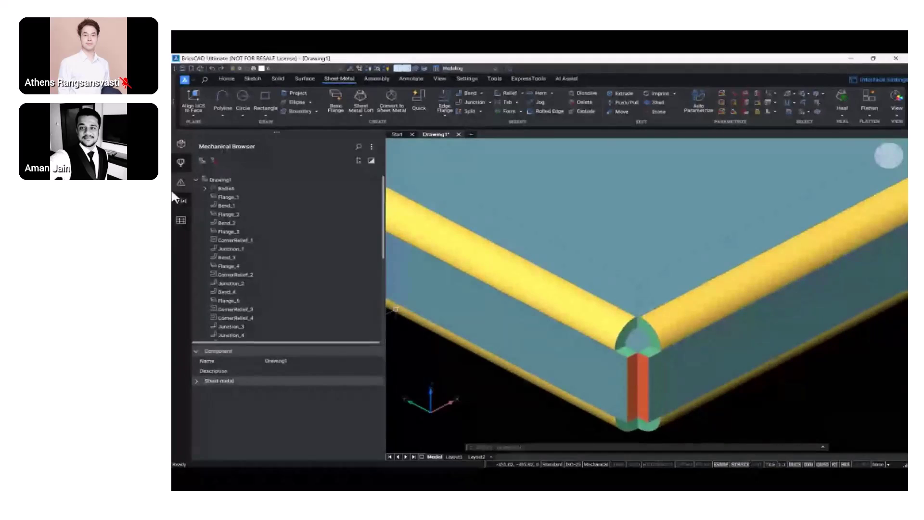
left_click(358, 147)
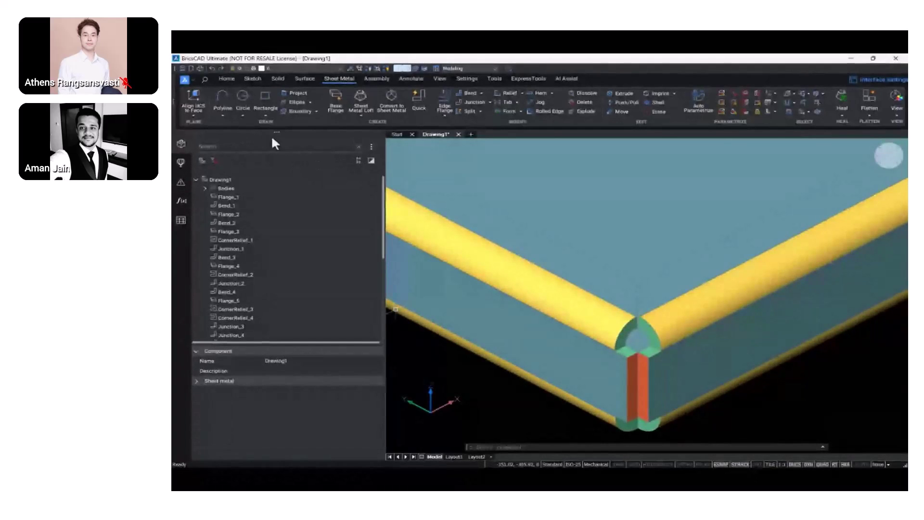
type("Bend")
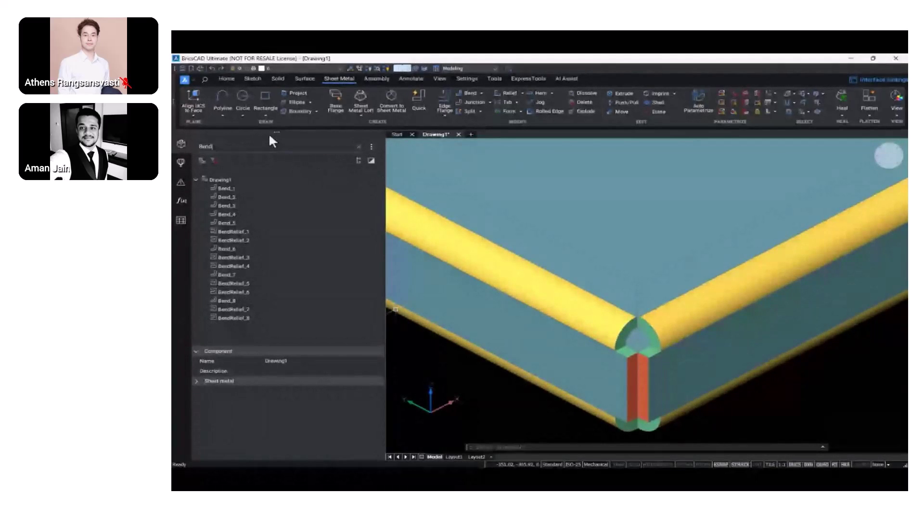
type("R")
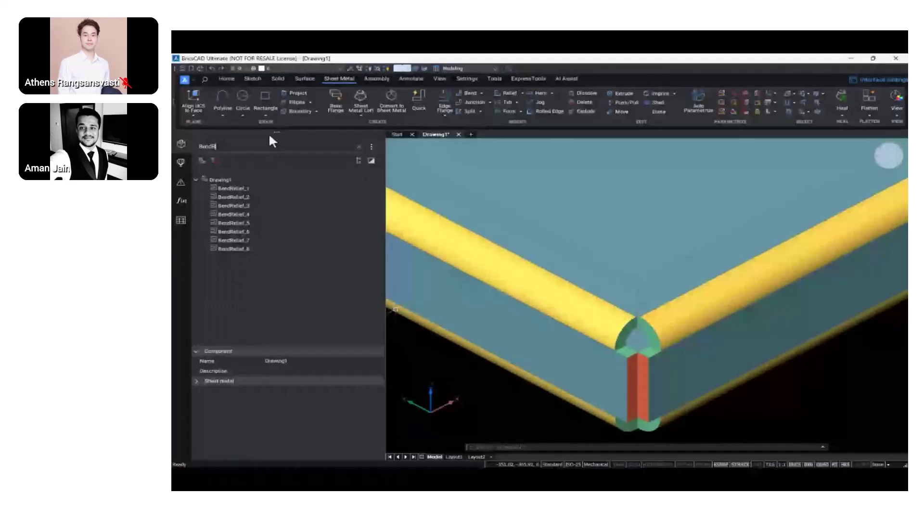
left_click(242, 187)
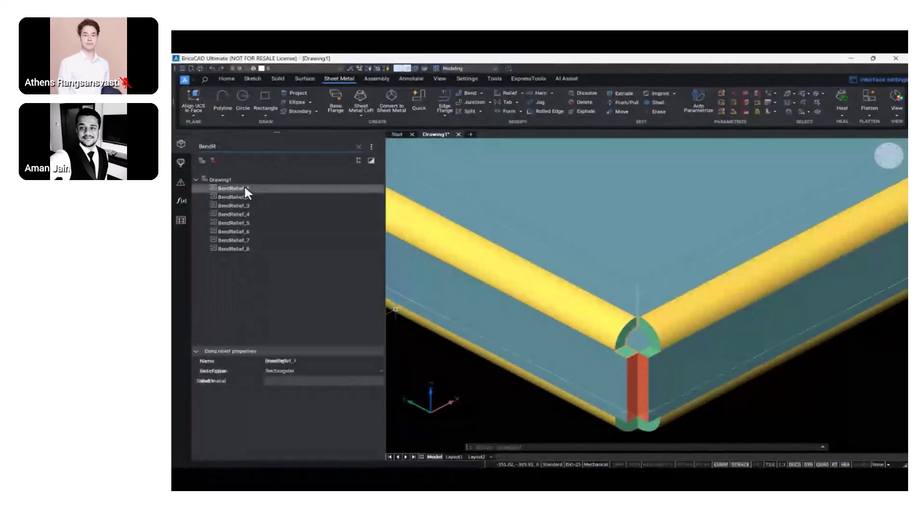
left_click(252, 247, "shift")
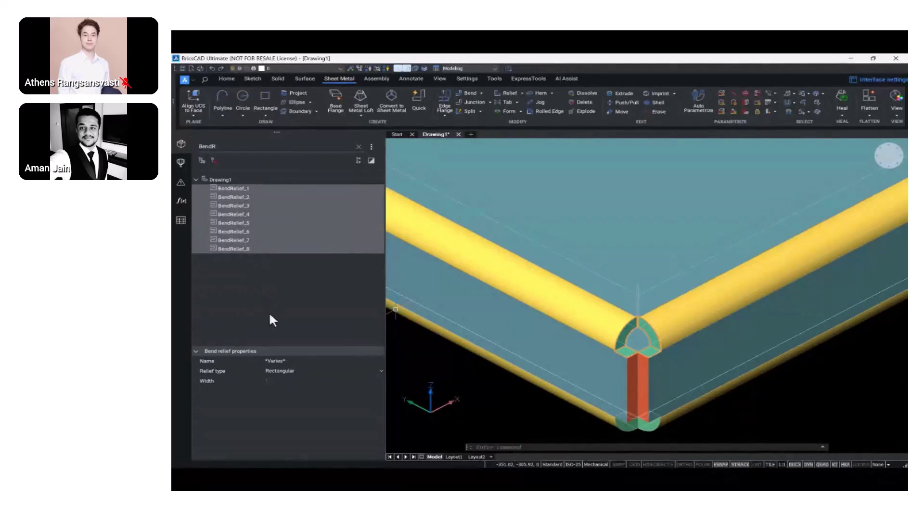
left_click(287, 372)
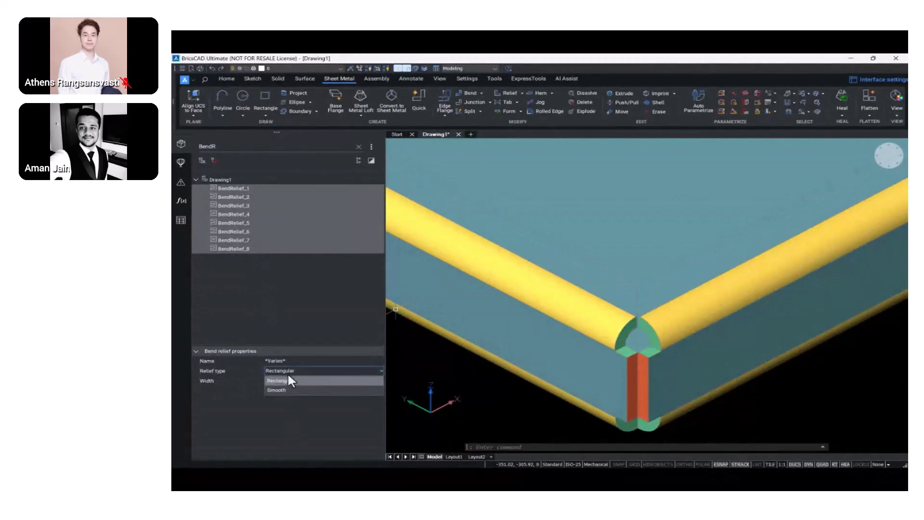
left_click(282, 390)
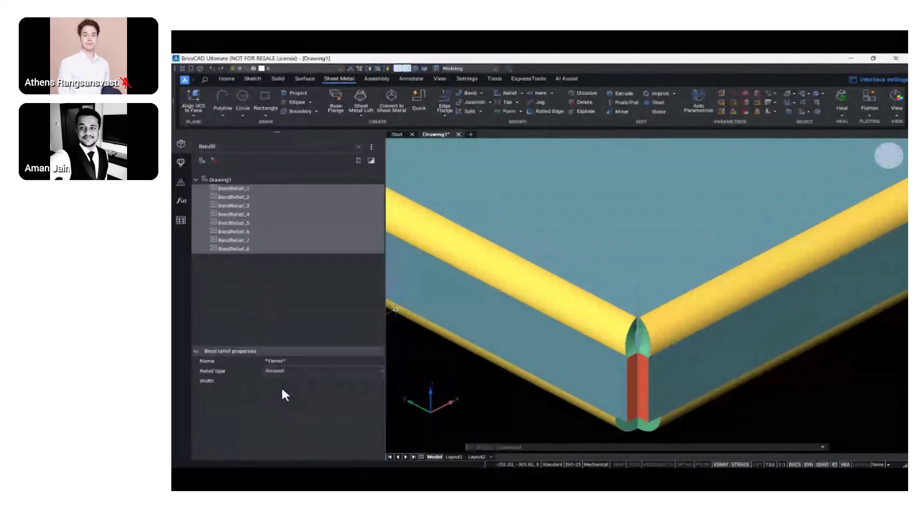
Check individual bend reliefs in the filtered tree, clear the filter, and deselect everything
left_click(268, 240)
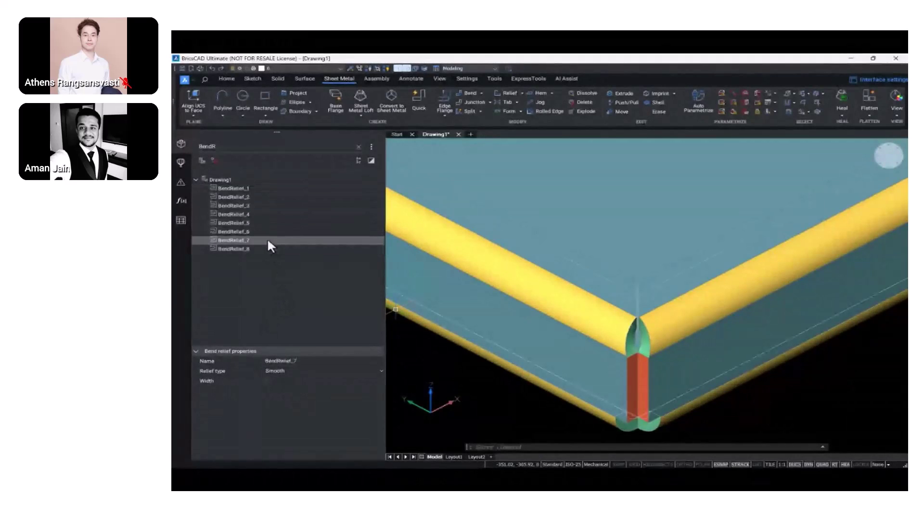
left_click(244, 188)
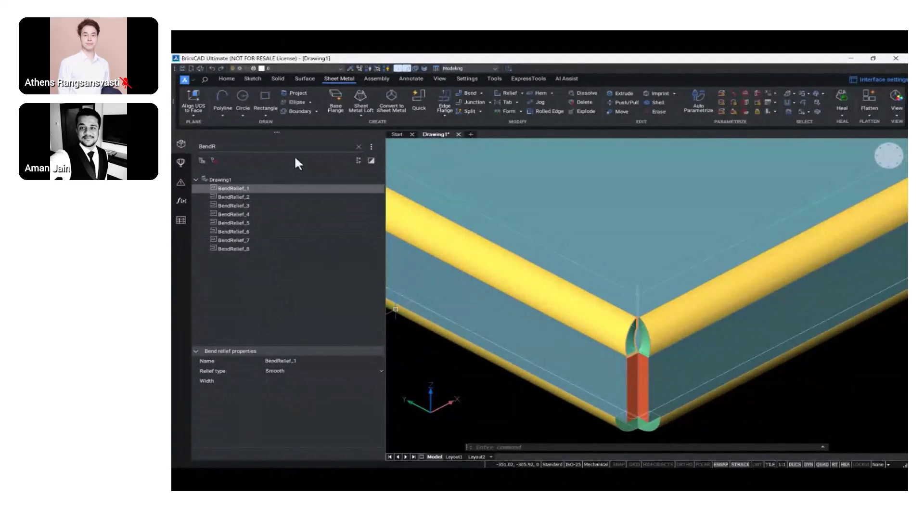
left_click(359, 145)
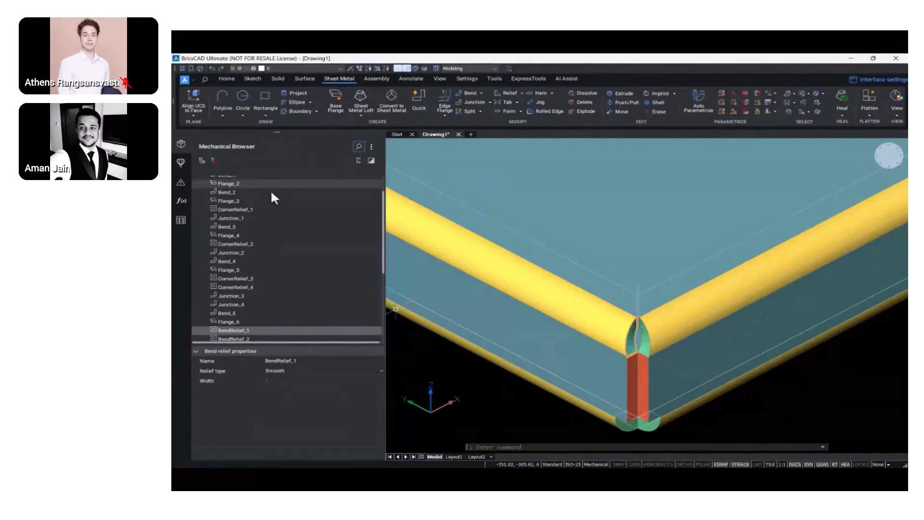
left_click(252, 196)
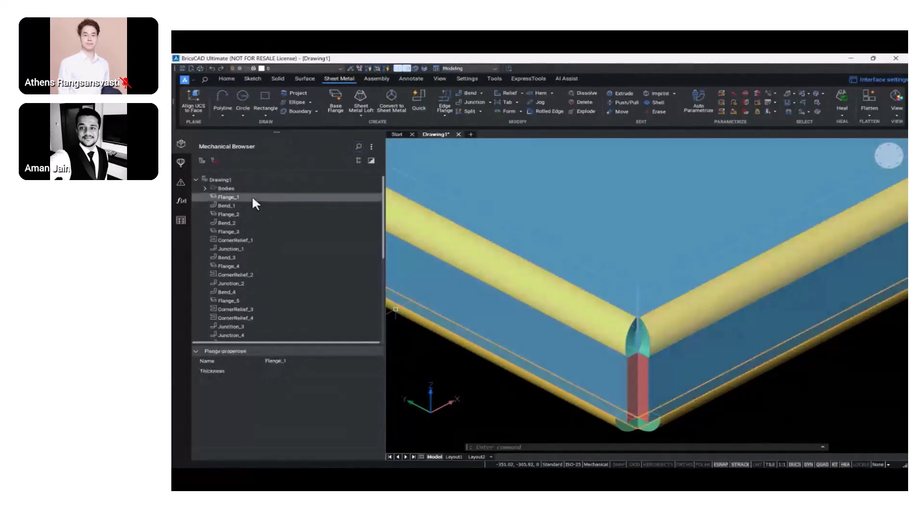
key("Escape")
Show the whole tray from the top and switch the visual style to 2dWireframe
scroll(730, 413, "down", 5)
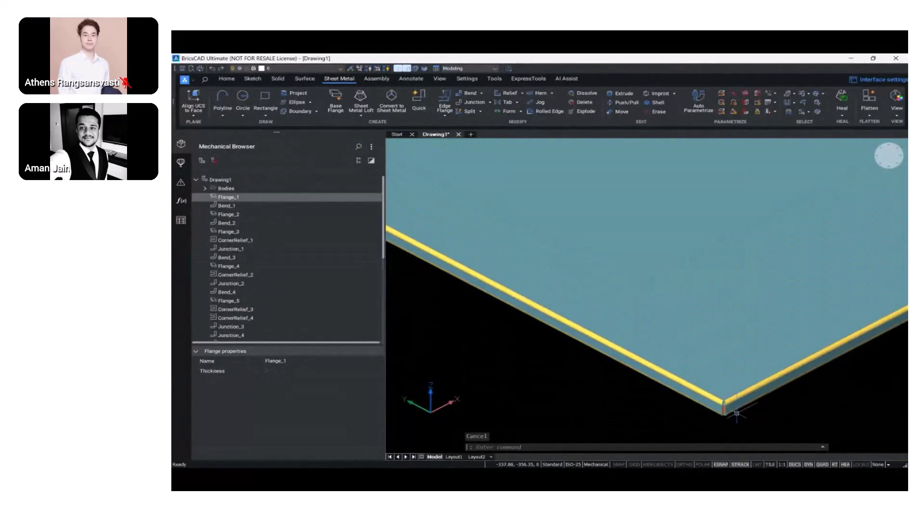
middle_click_drag(660, 386, 606, 390)
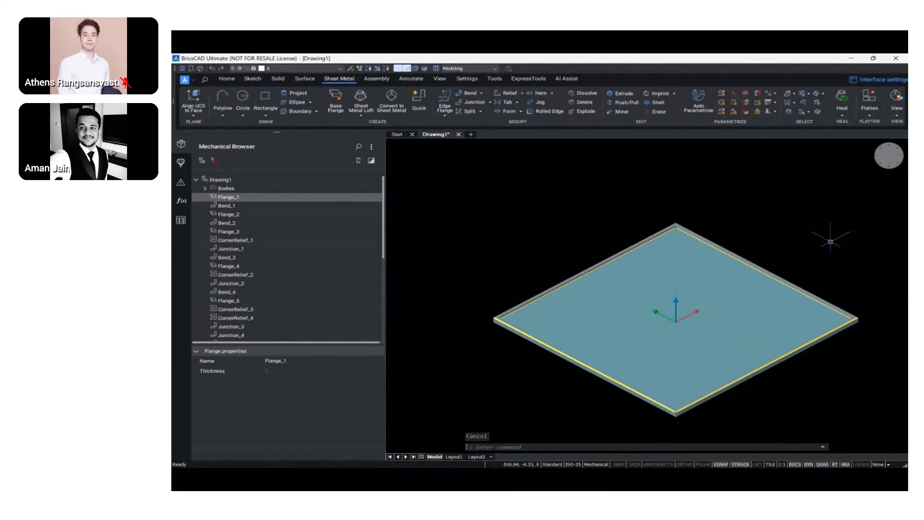
left_click(888, 156)
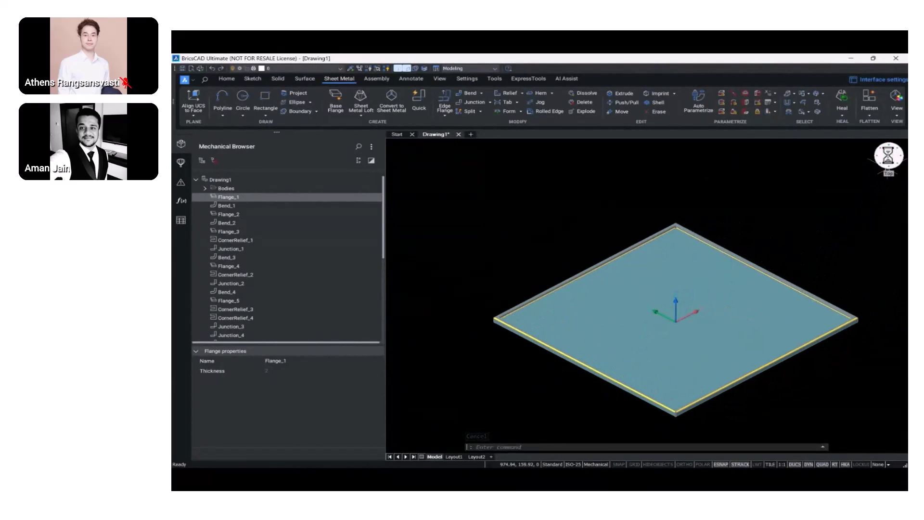
middle_click_drag(862, 204, 779, 257)
scroll(828, 202, "down", 2)
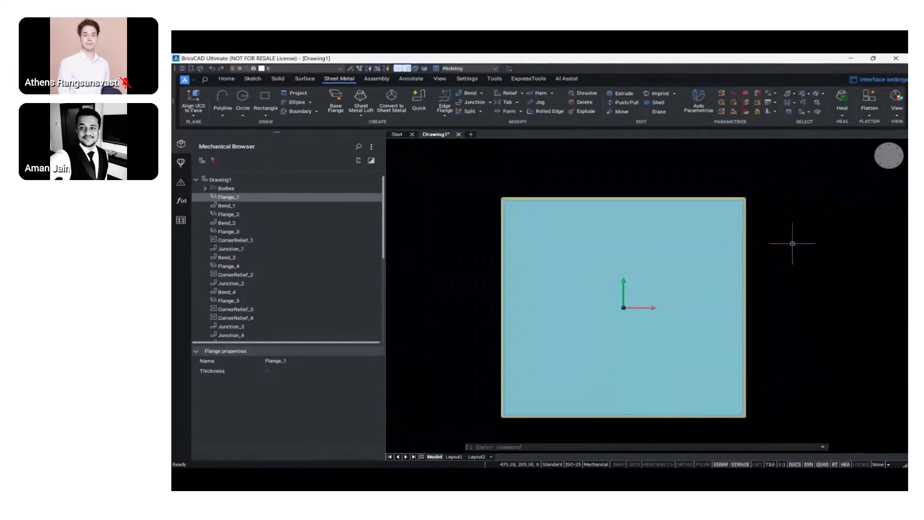
type("l")
key("Escape")
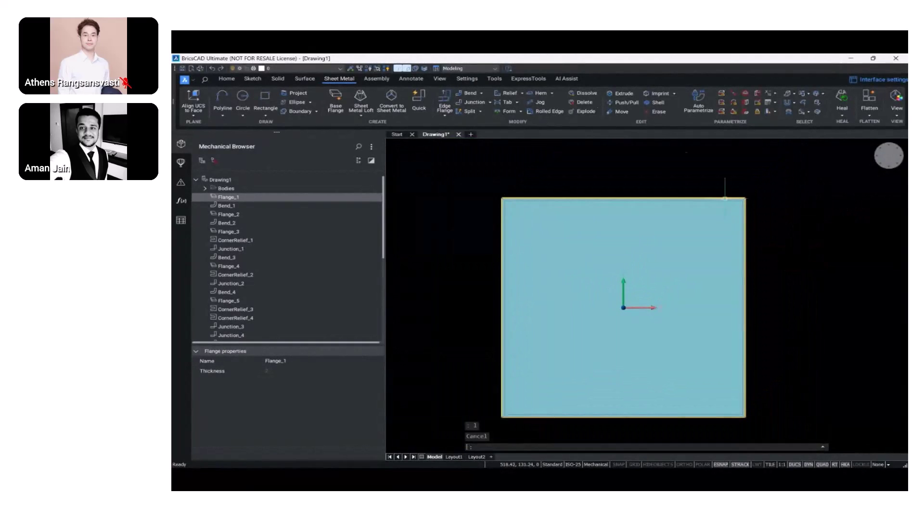
left_click(463, 68)
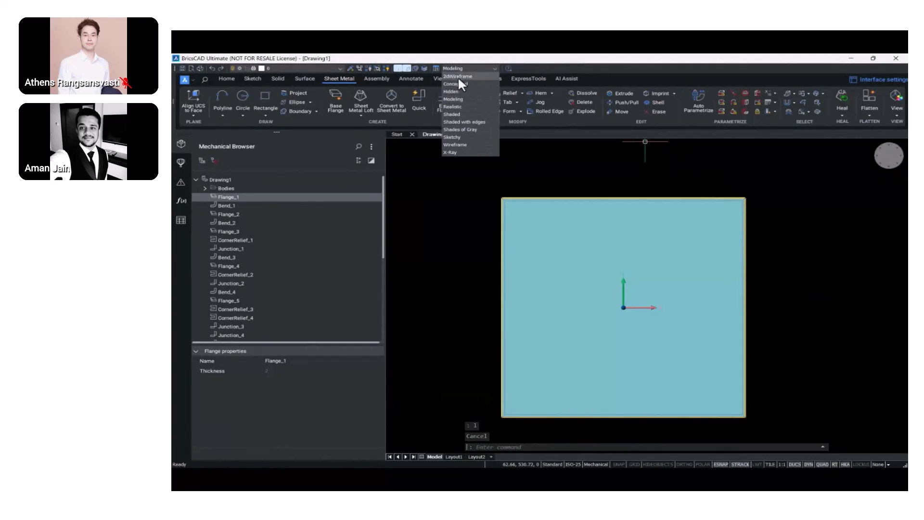
left_click(459, 77)
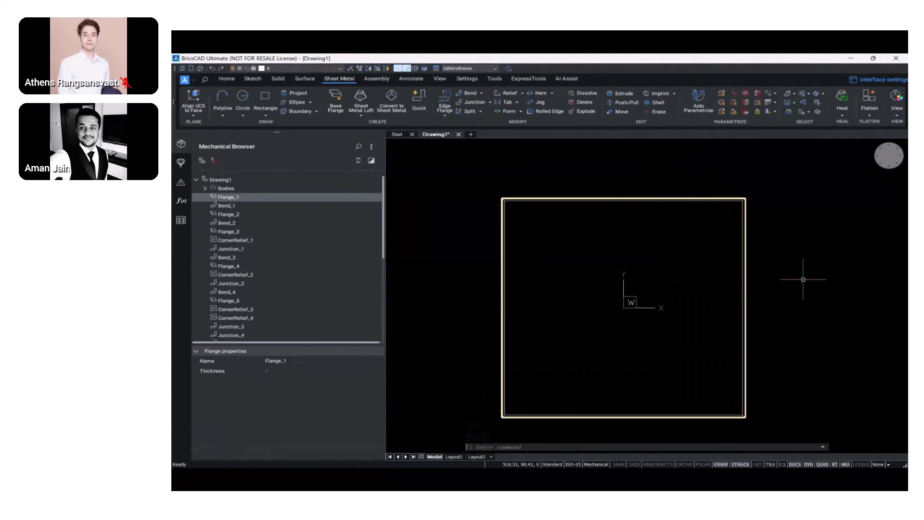
Draw a line from 0,0,0 straight up along the Y axis, 200 long, with ortho turned on
type("l")
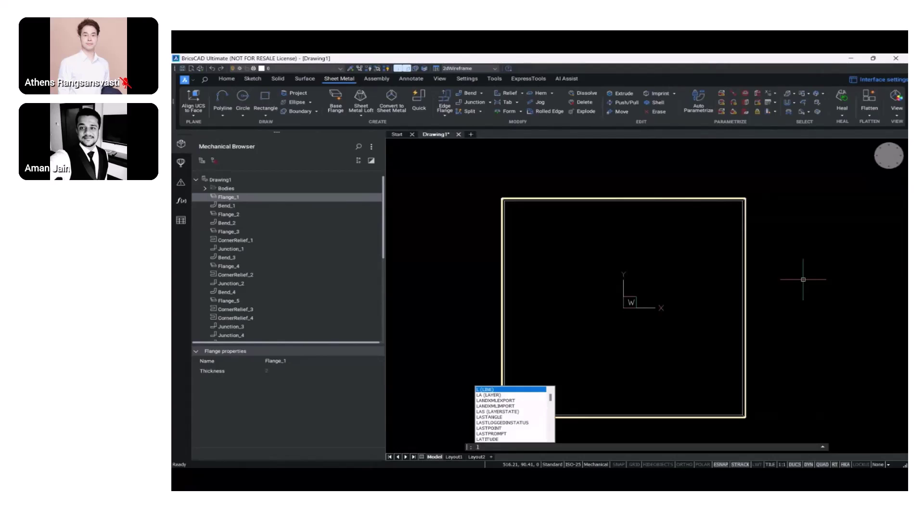
key("Return")
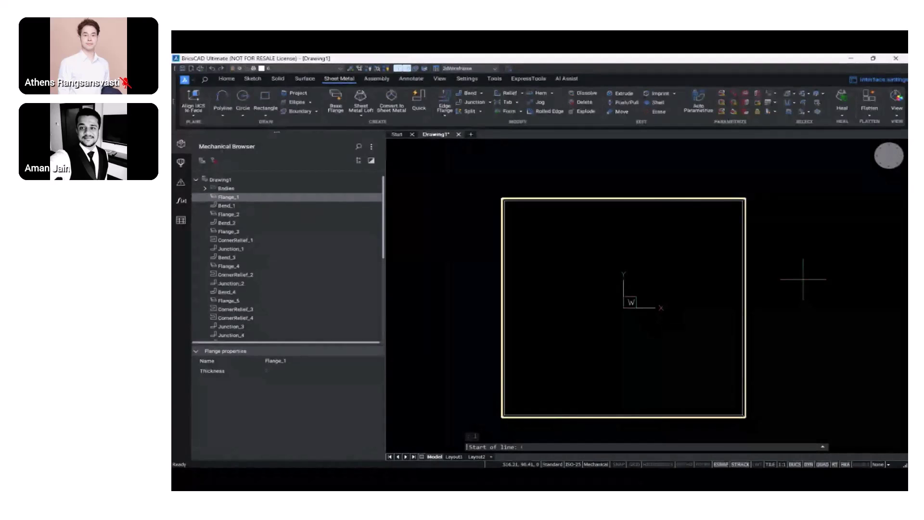
type("0,0,0")
key("Return")
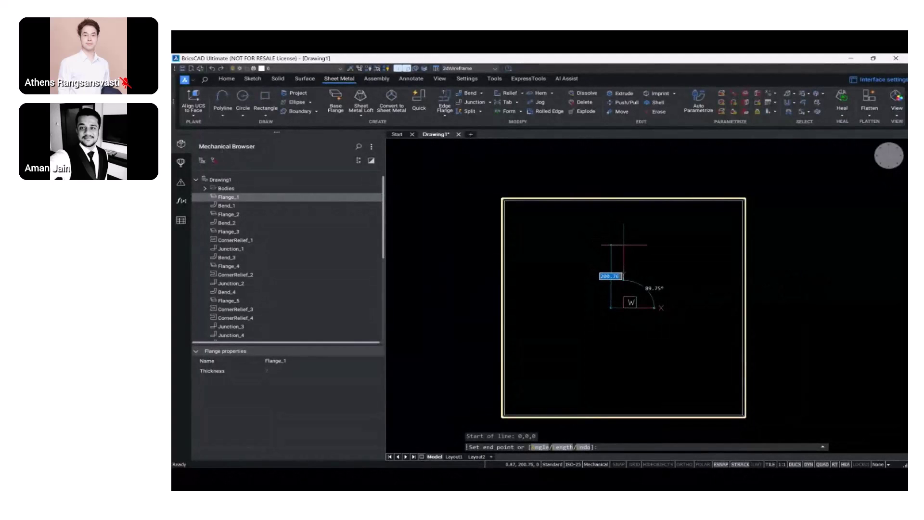
scroll(624, 245, "up", 3)
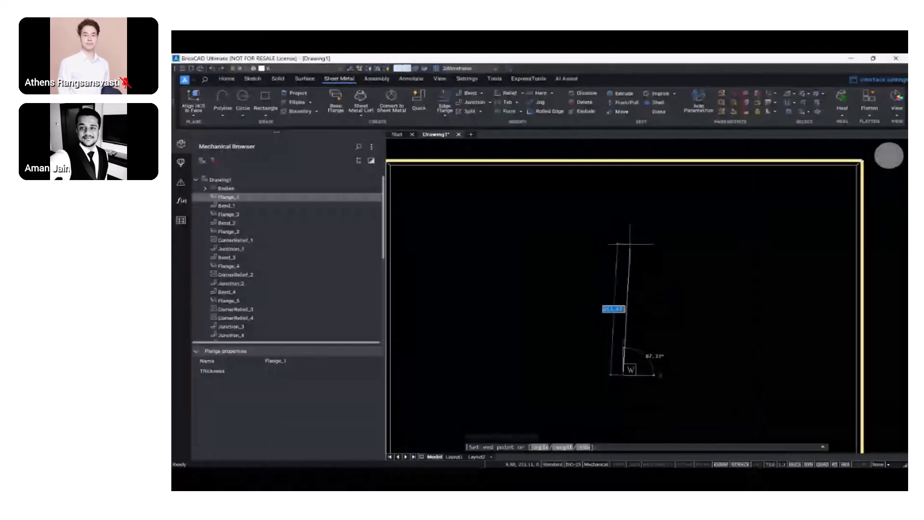
scroll(630, 244, "down", 2)
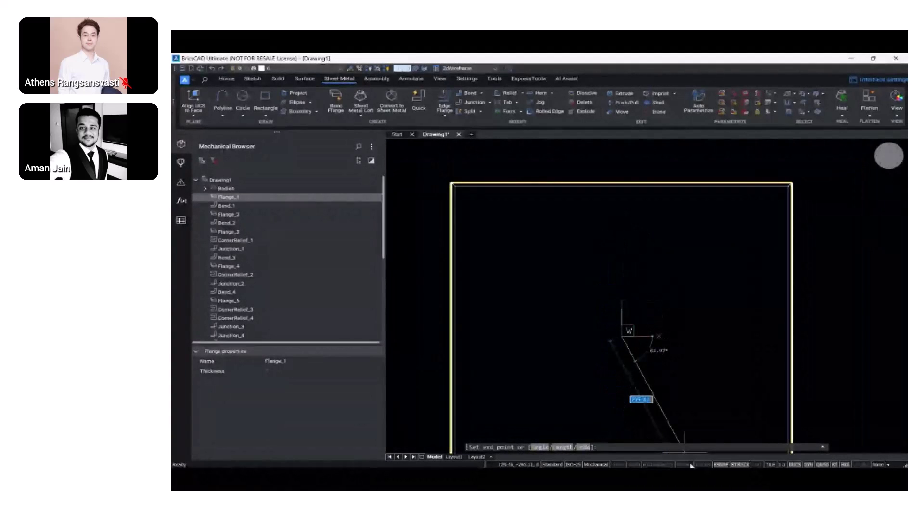
left_click(689, 464)
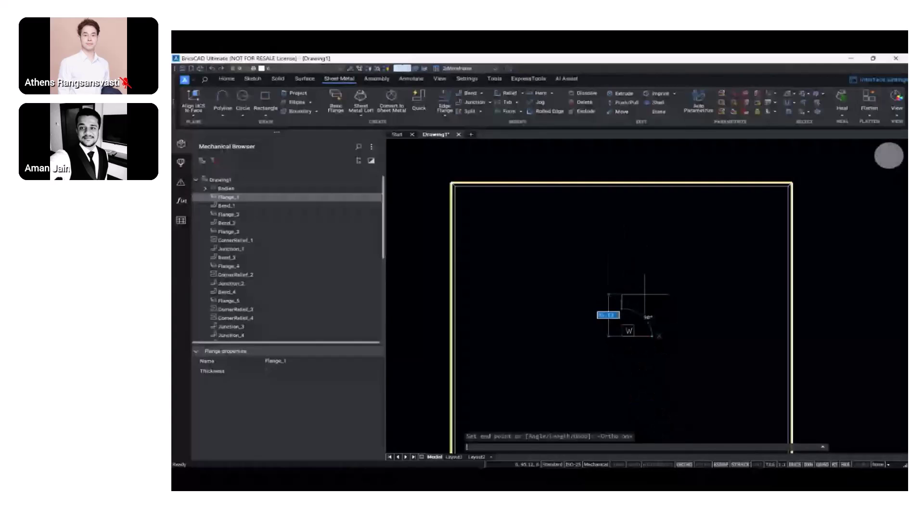
type("200")
key("Return")
key("Escape")
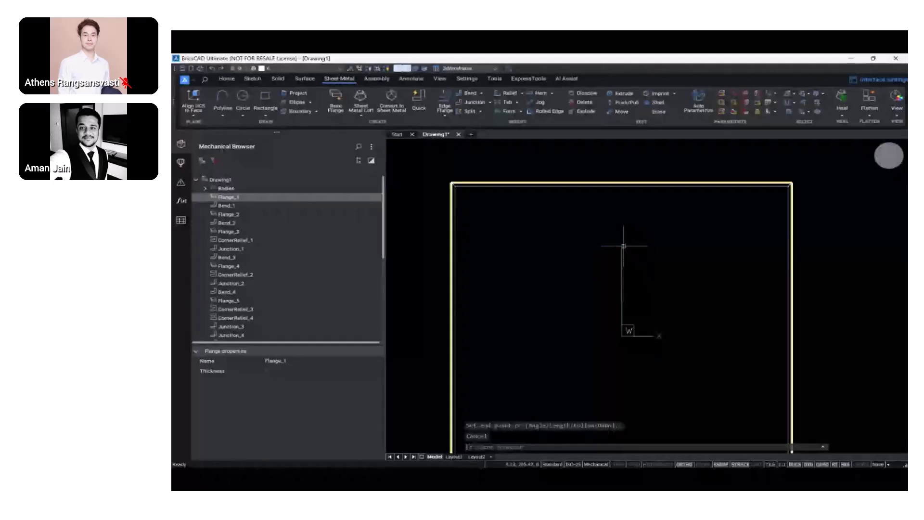
Draw a horizontal line 145 long from the midpoint of the vertical line toward the left side of the tray
type("l")
key("Return")
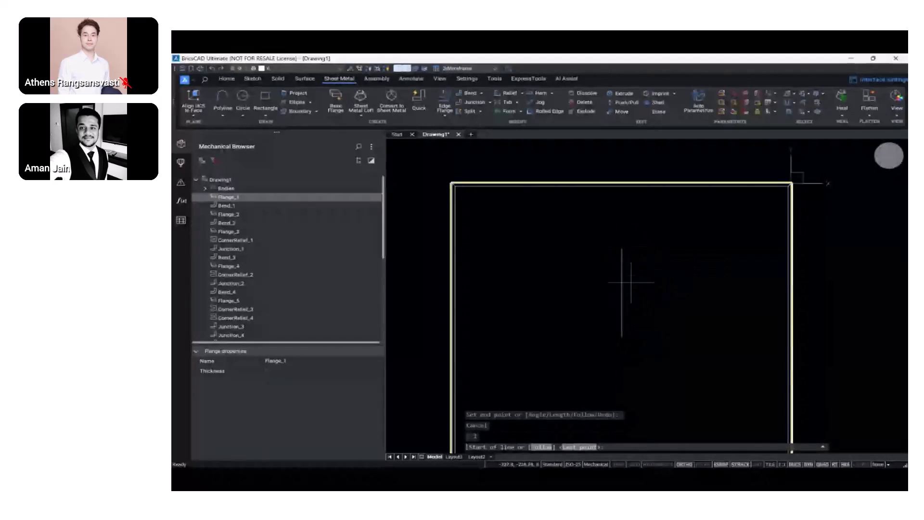
left_click(621, 290)
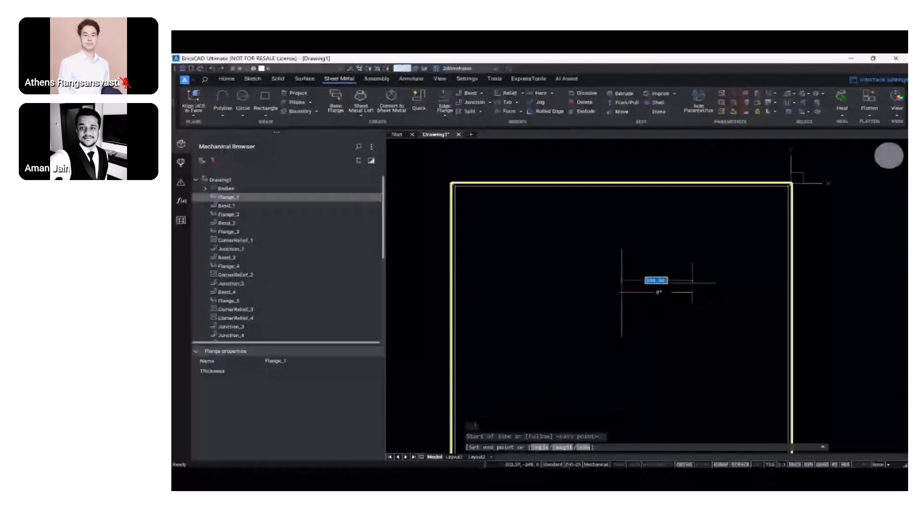
type("10")
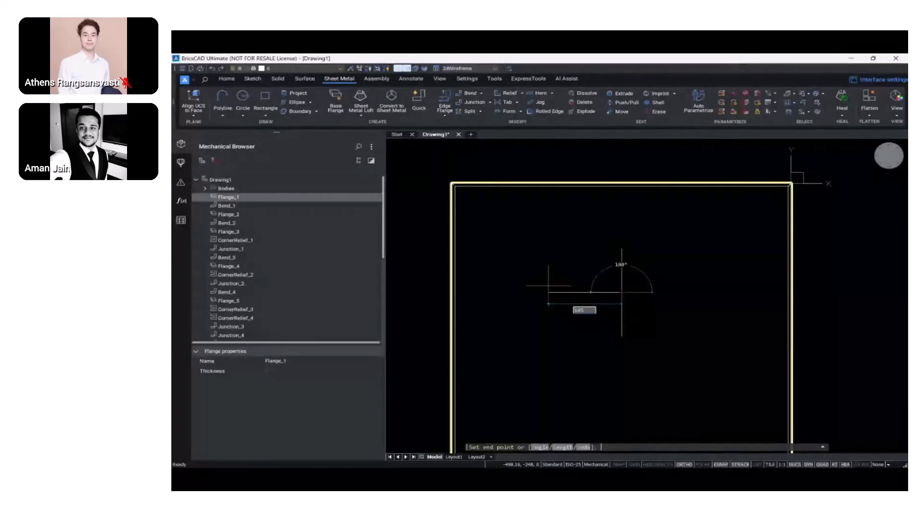
key("Escape")
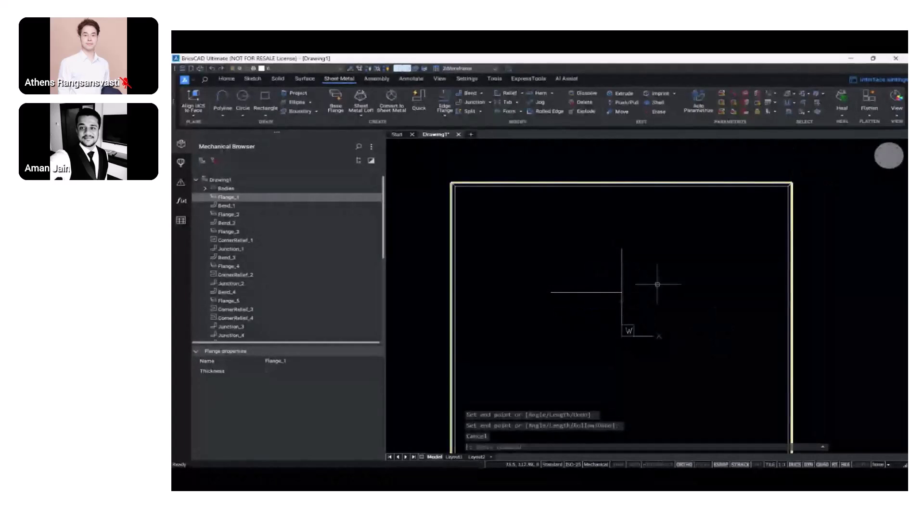
Draw a second horizontal line 145 long to the left from the upper endpoint of the vertical line
type("l")
key("Return")
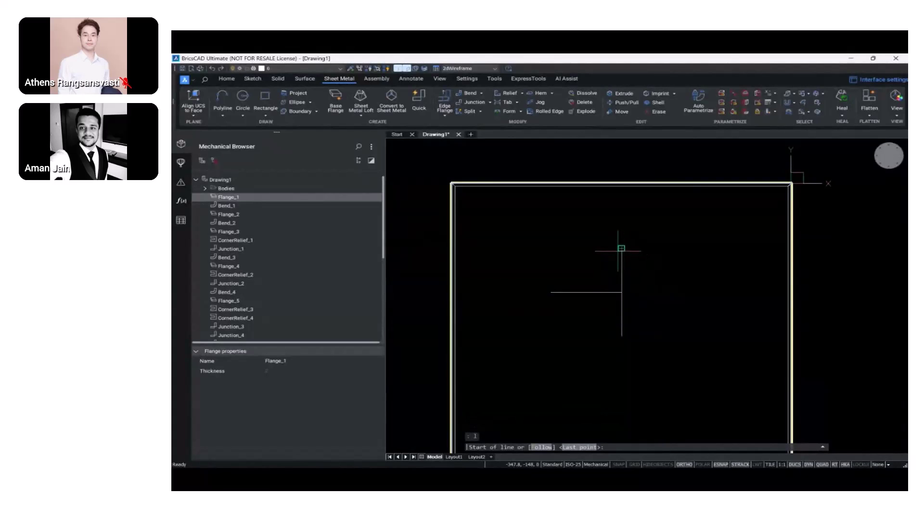
left_click(621, 248)
type("145")
key("Return")
key("Escape")
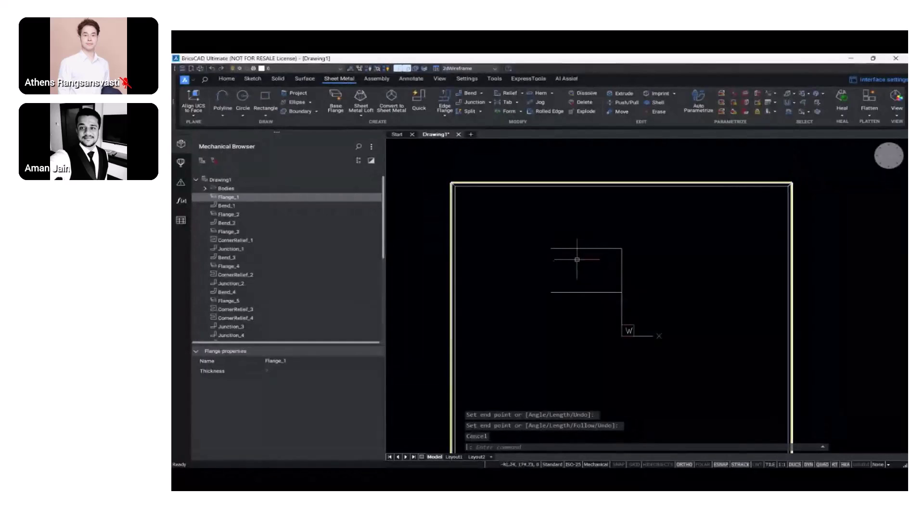
Insert the simple Hole component from the library's Holes category at the free endpoint of the upper horizontal line
left_click(180, 163)
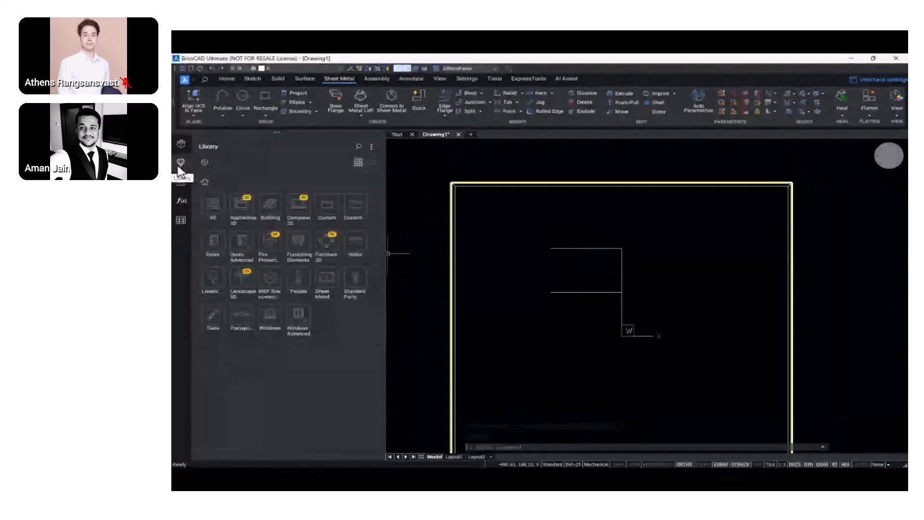
left_click(364, 248)
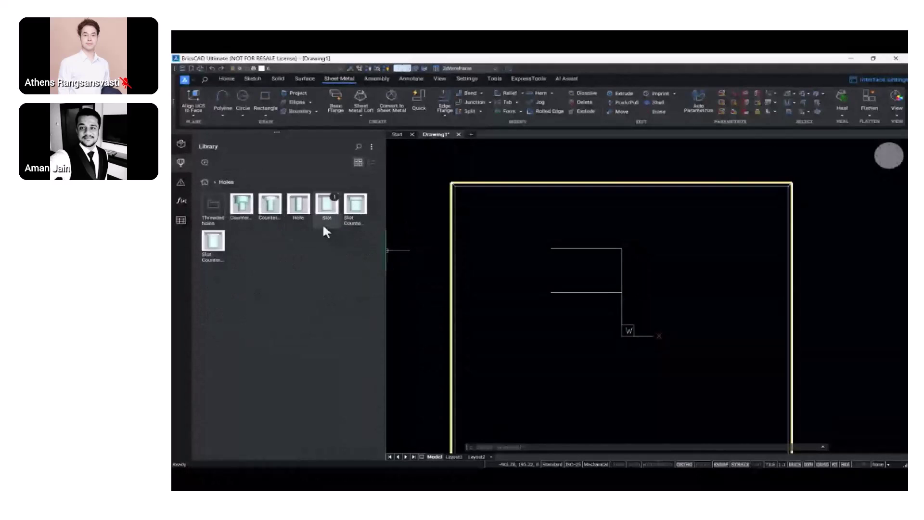
left_click(299, 212)
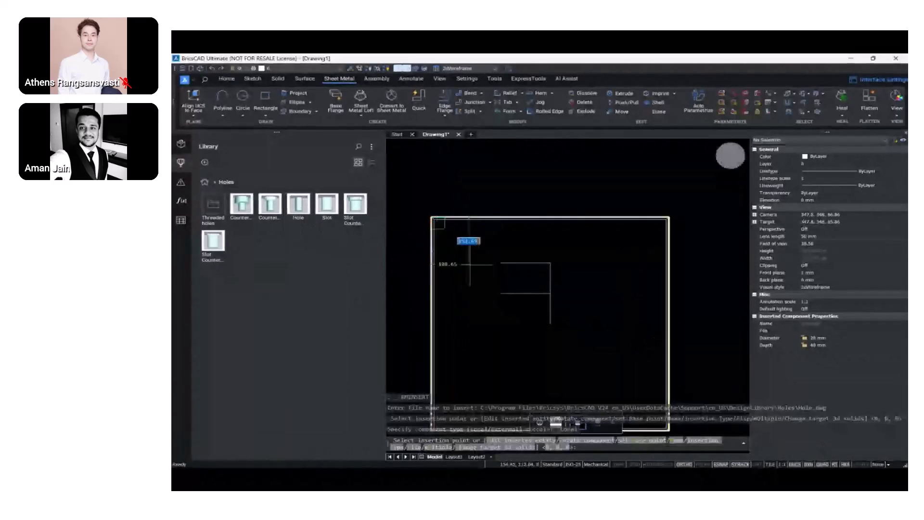
scroll(469, 264, "up", 5)
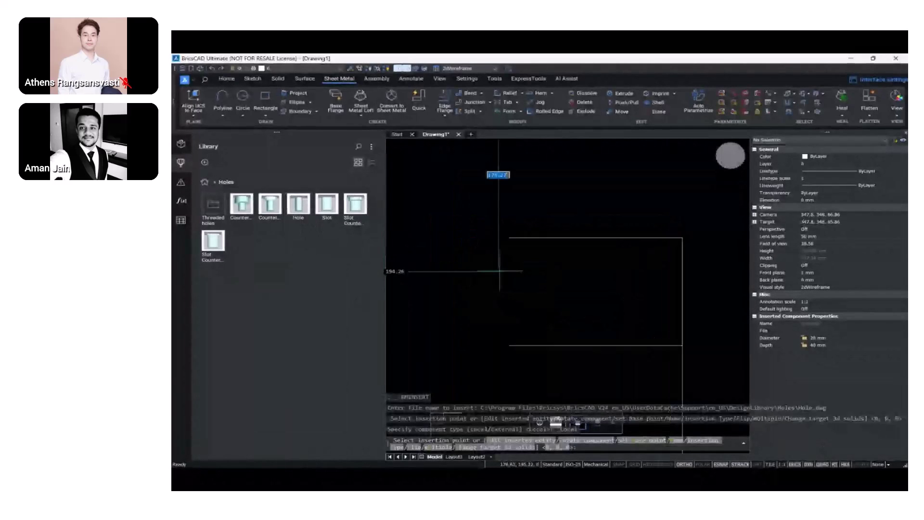
left_click(508, 237)
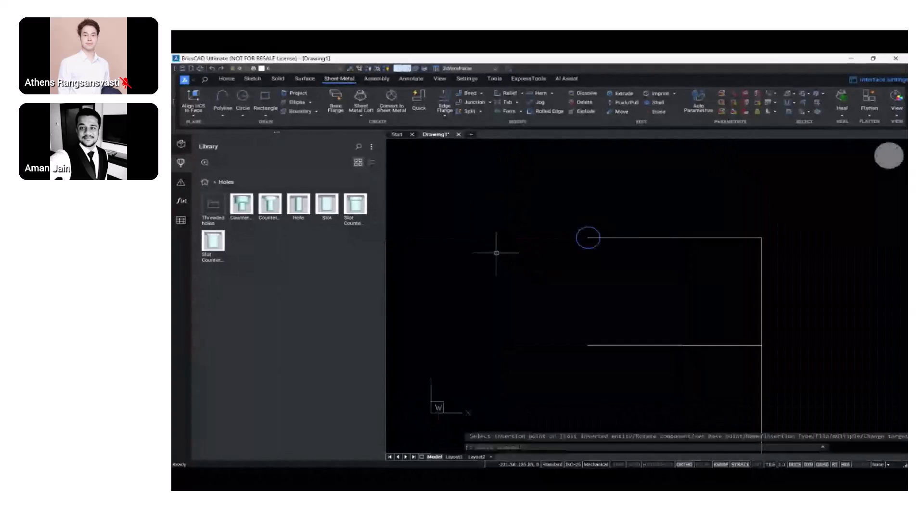
scroll(561, 297, "down", 4)
middle_click_drag(561, 298, 543, 275)
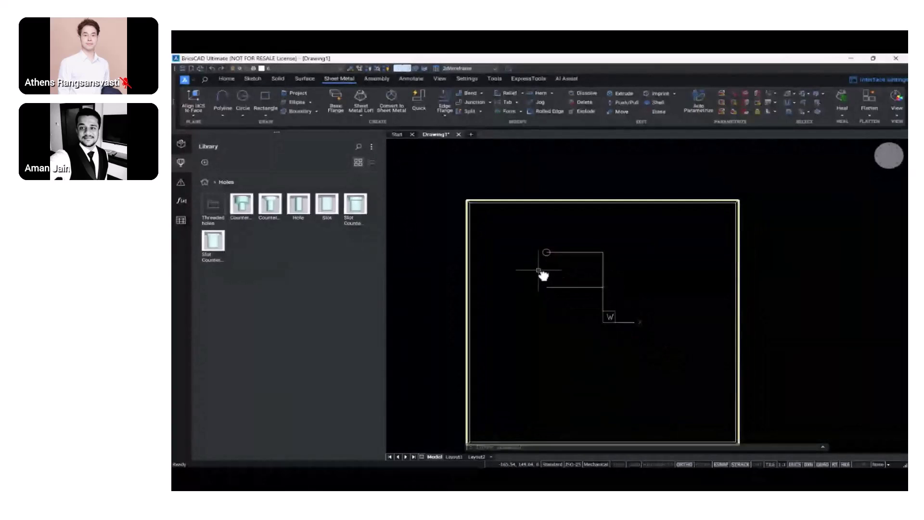
Check the diameter and depth parameters of the inserted hole in its properties
scroll(552, 261, "up", 3)
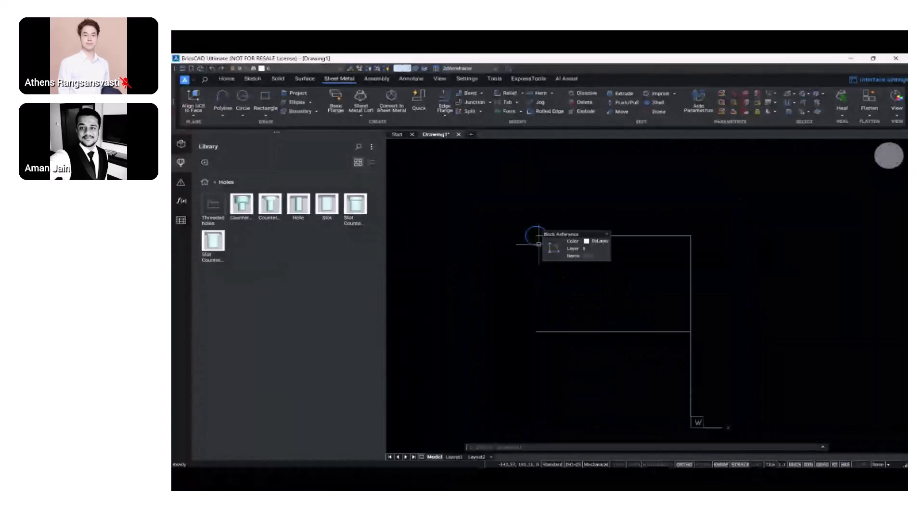
double_click(539, 244)
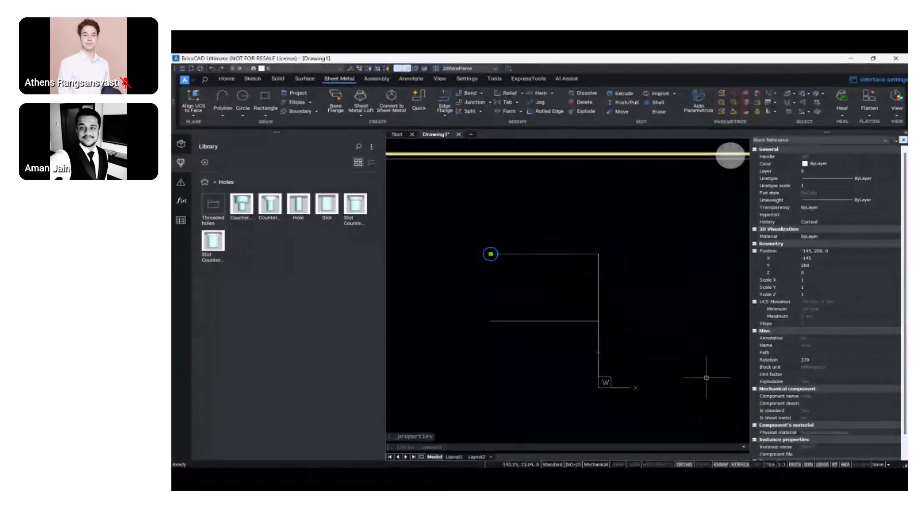
scroll(774, 409, "down", 1)
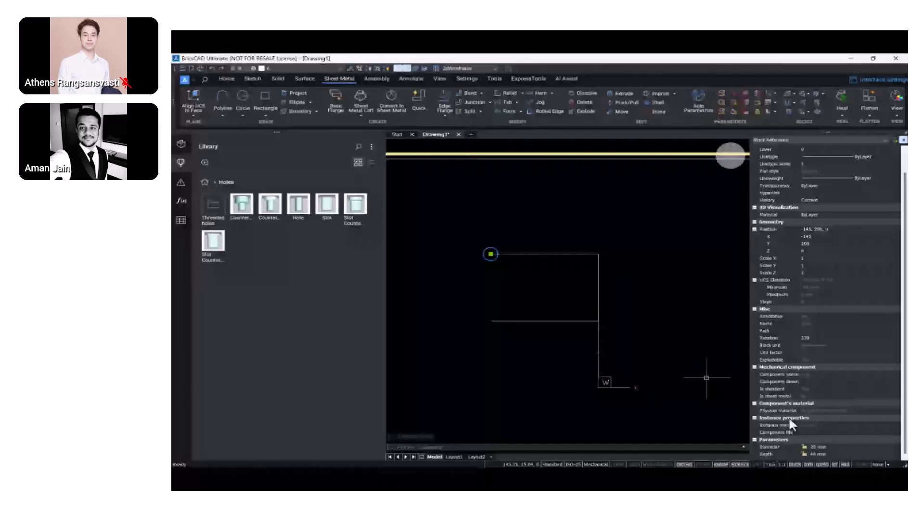
left_click(818, 446)
type("2")
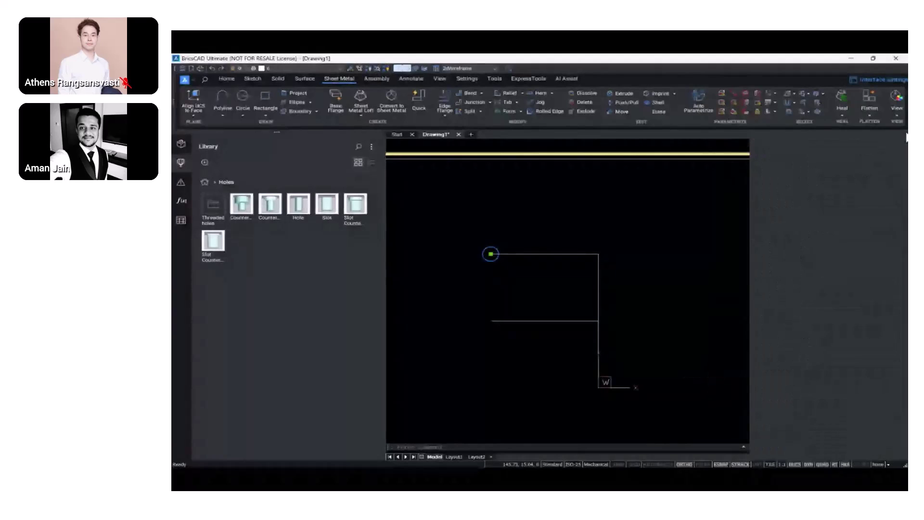
scroll(680, 227, "up", 2)
key("Escape")
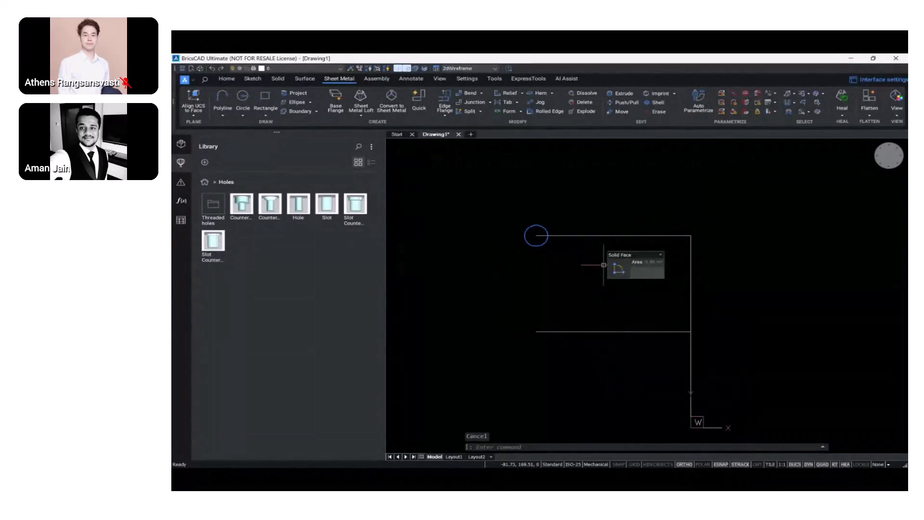
Mirror the hole across the vertical construction line, keeping the original
type("su")
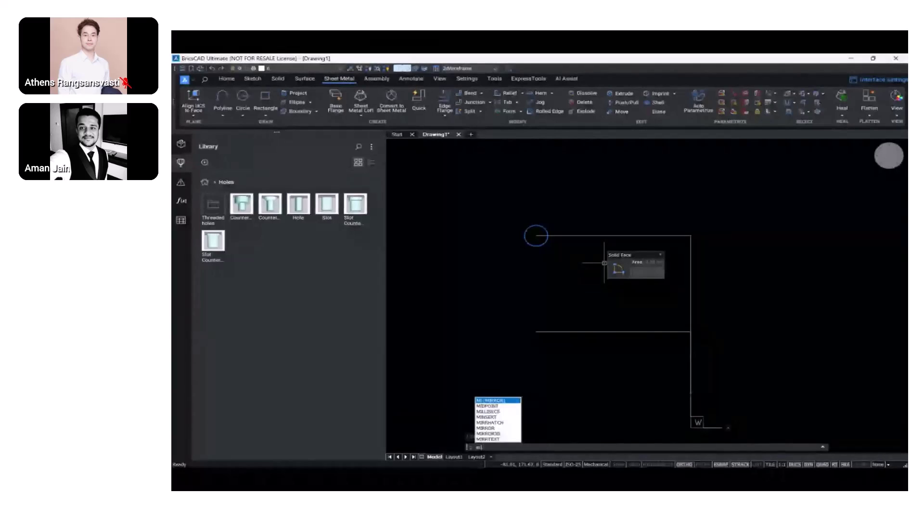
key("Return")
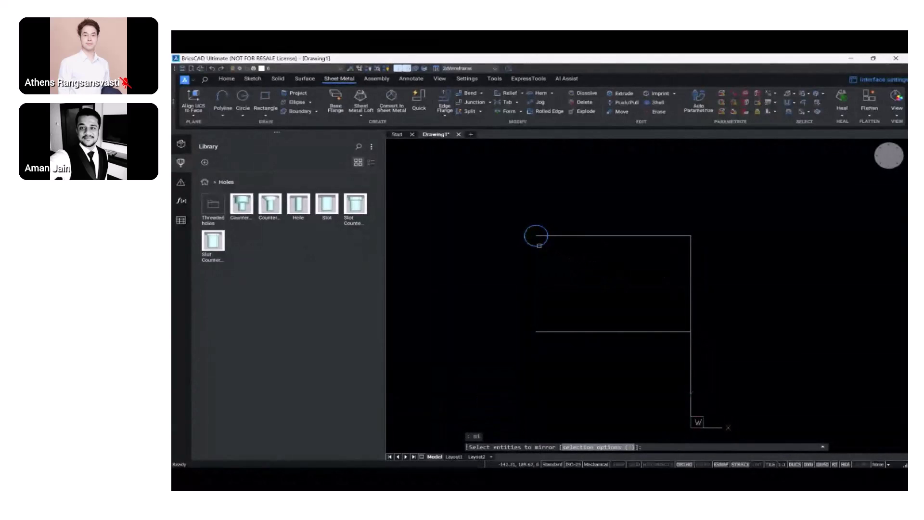
left_click(540, 247)
key("Return")
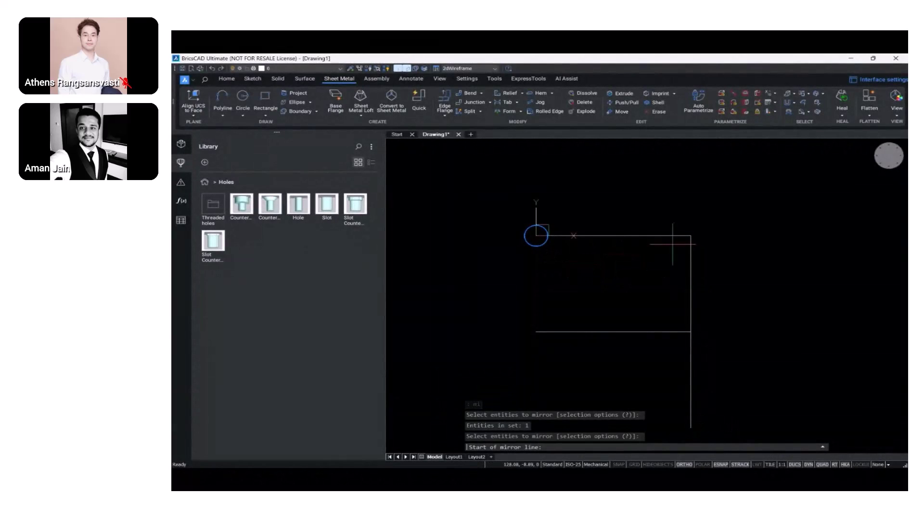
left_click(690, 235)
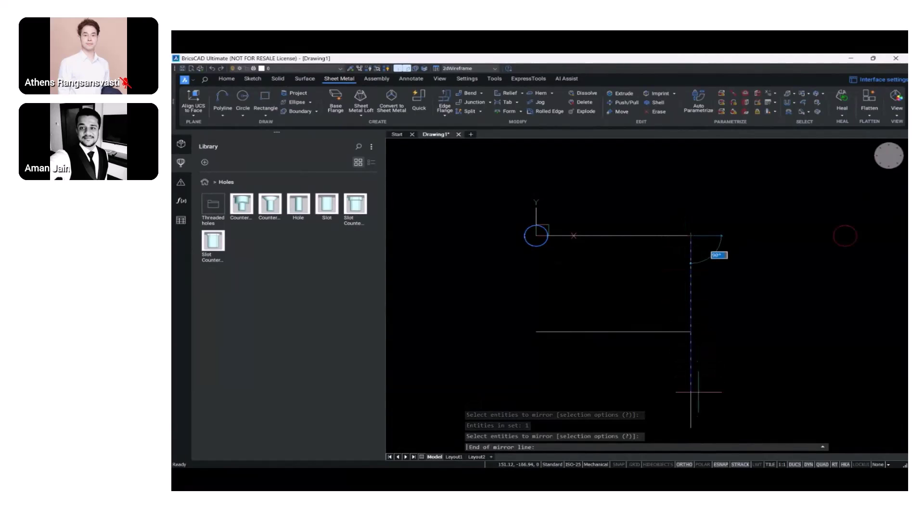
left_click(690, 428)
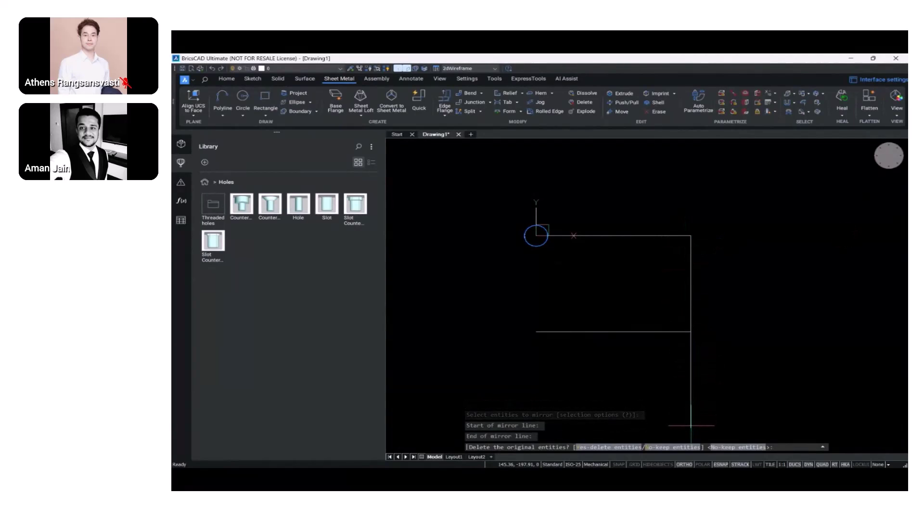
key("Return")
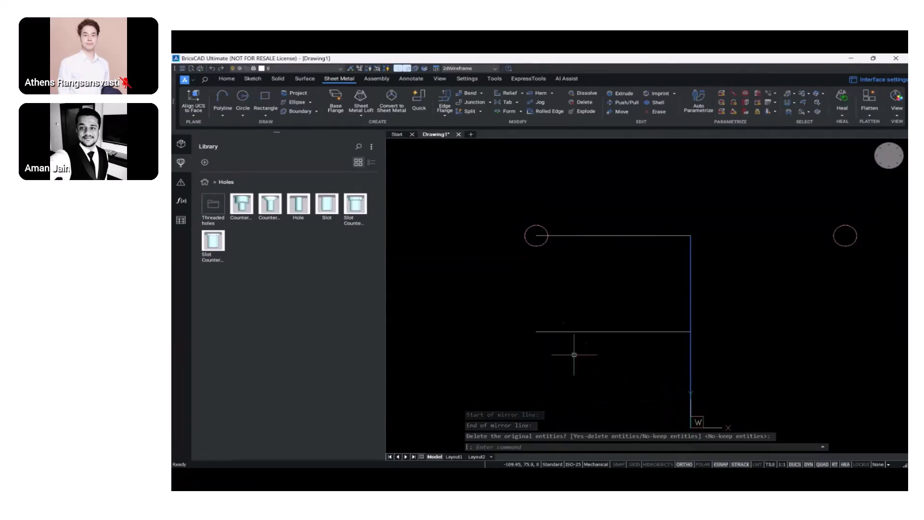
key("Escape")
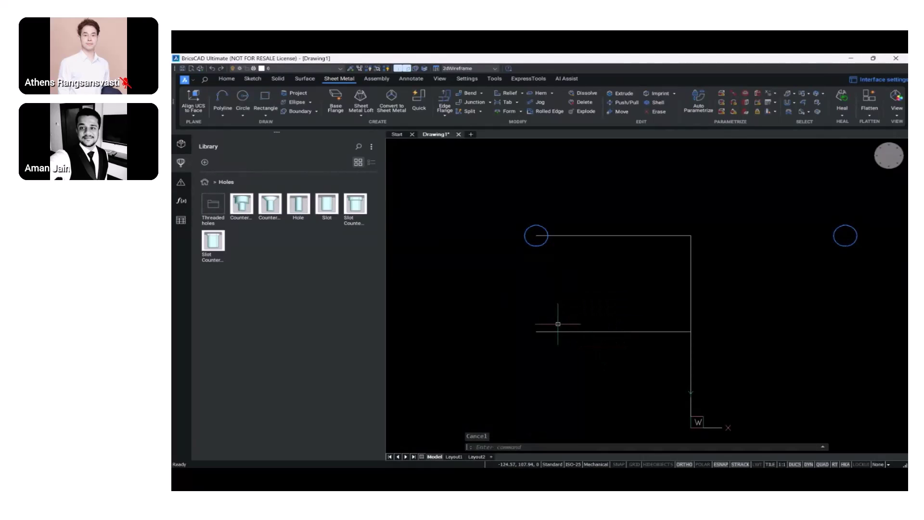
scroll(606, 354, "down", 4)
key("Escape")
left_click(828, 347)
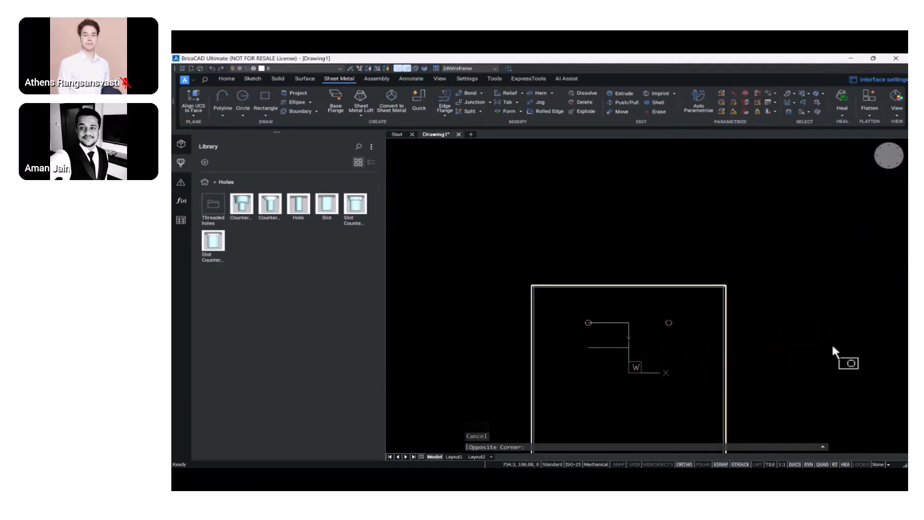
key("Escape")
key("Escape")
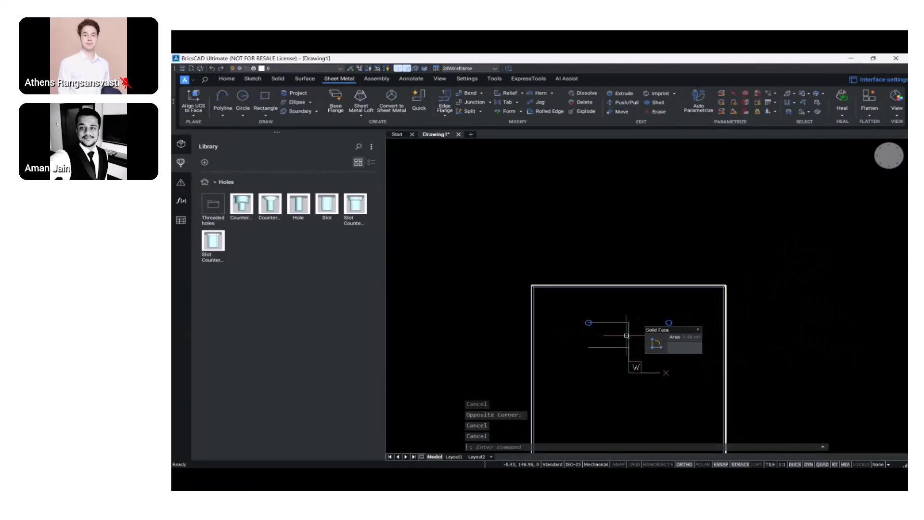
Mirror both upper holes across the lower horizontal construction line, keeping the originals
scroll(552, 330, "up", 3)
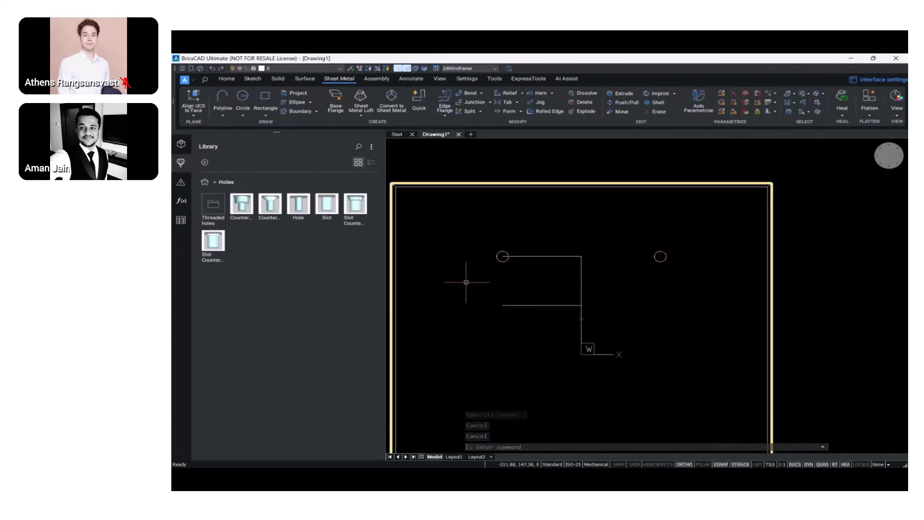
type("mi")
key("Return")
scroll(494, 269, "up", 4)
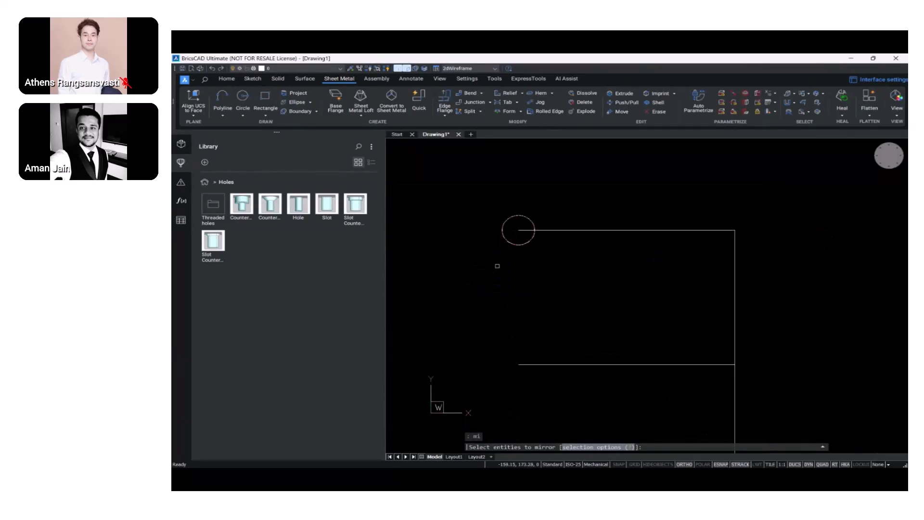
left_click(517, 246)
scroll(709, 269, "down", 3)
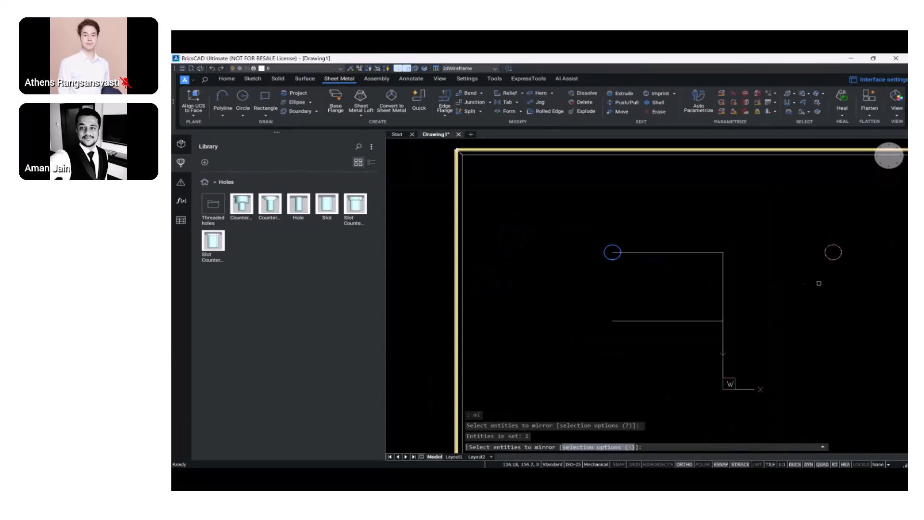
left_click(832, 260)
key("Return")
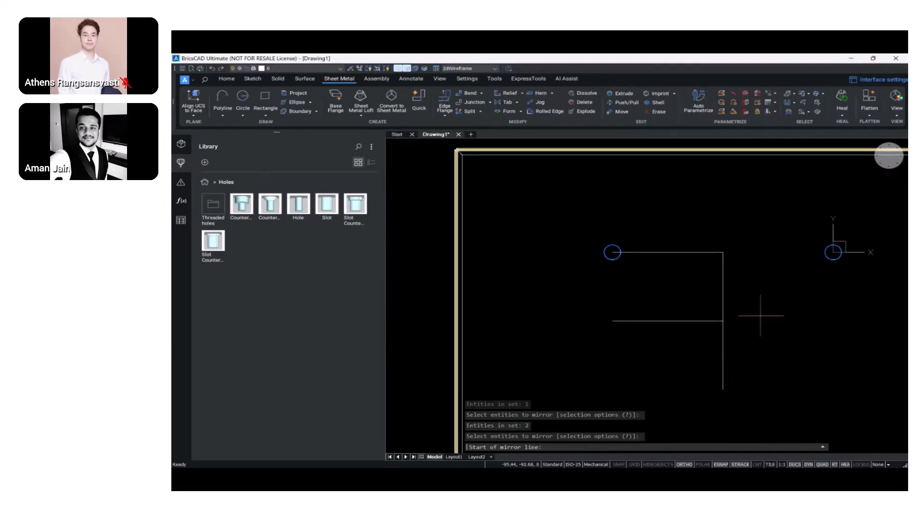
left_click(612, 321)
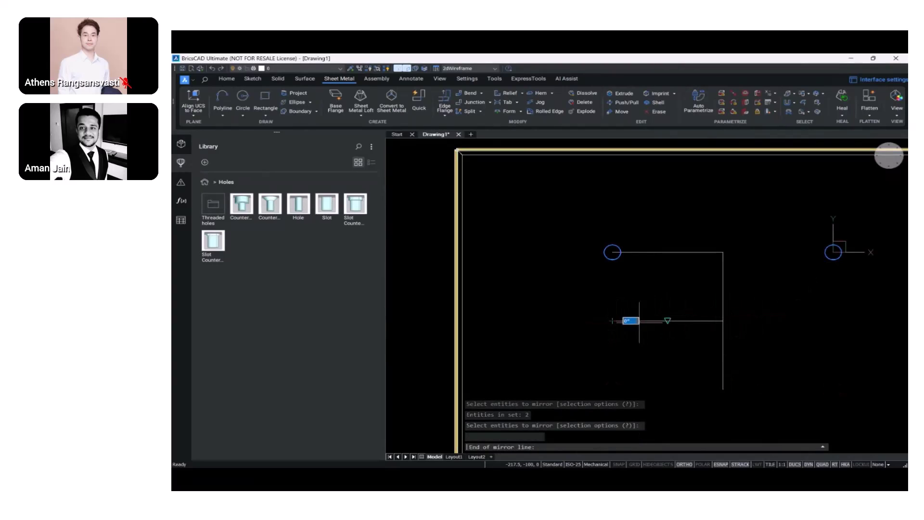
left_click(723, 320)
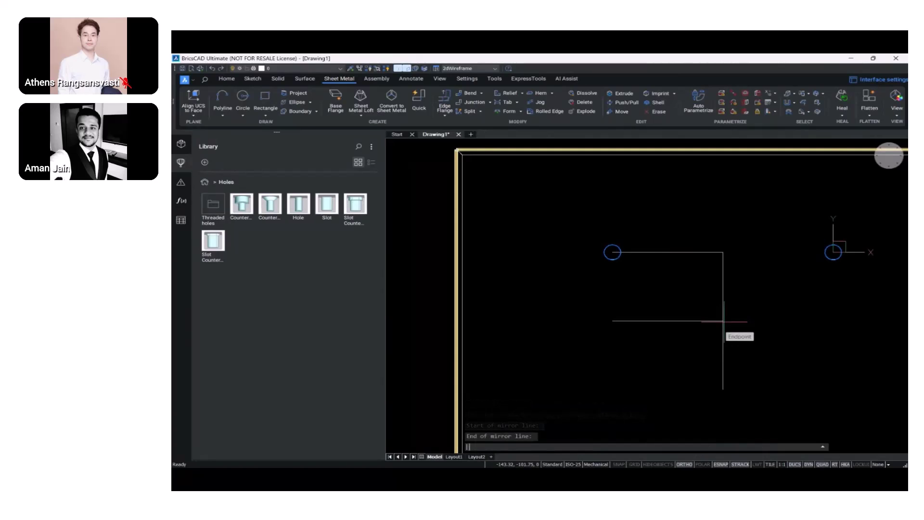
scroll(723, 320, "down", 3)
mouse_move(719, 327)
middle_mouse_down()
mouse_move(584, 309)
mouse_move(572, 294)
middle_mouse_up()
key("Escape")
Delete the two horizontal construction lines and the vertical construction line
left_click(570, 269)
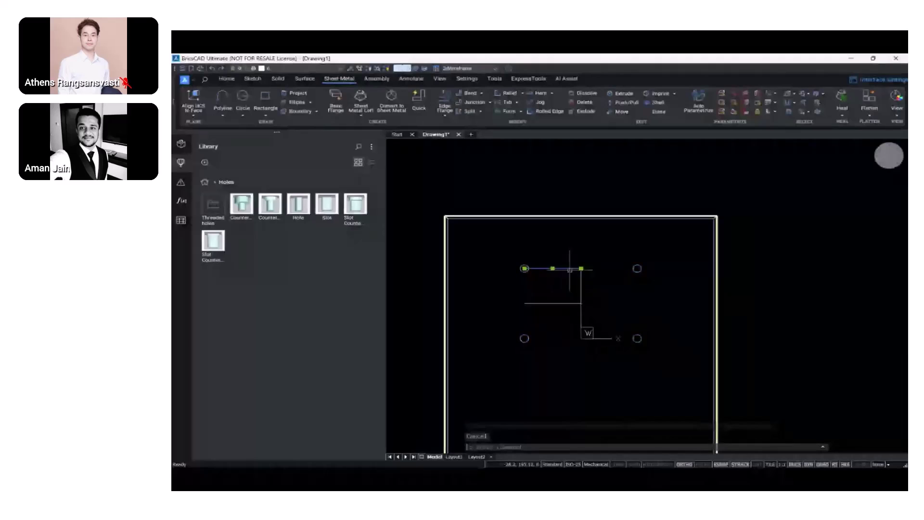
left_click(573, 303)
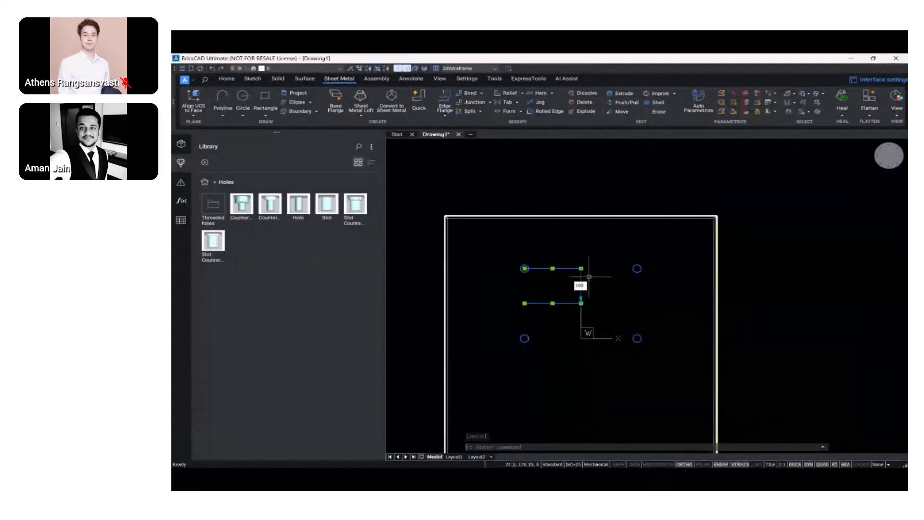
left_click(582, 278)
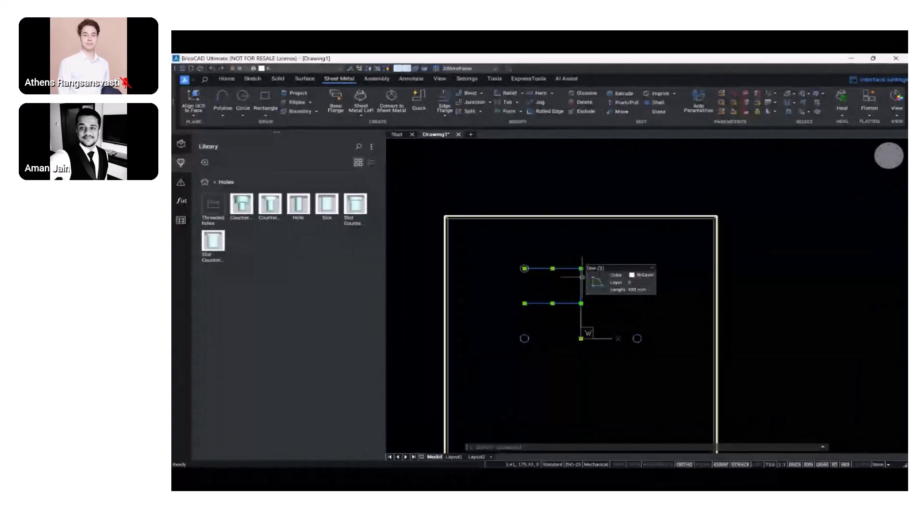
key("Delete")
middle_click_drag(557, 284, 501, 256)
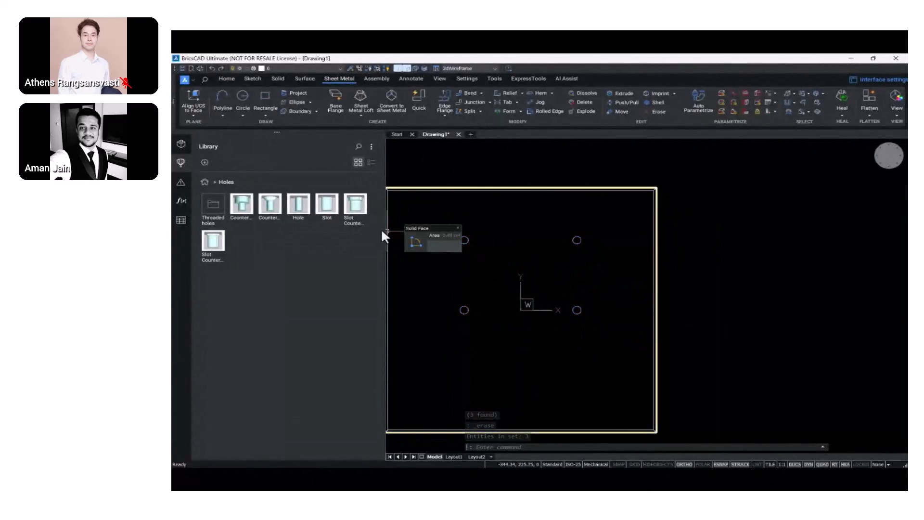
Insert another simple Hole component 150 along X and 0 along Y from the hole at the lower right of the pattern
left_click(298, 210)
scroll(509, 307, "up", 3)
middle_click_drag(547, 302, 446, 281)
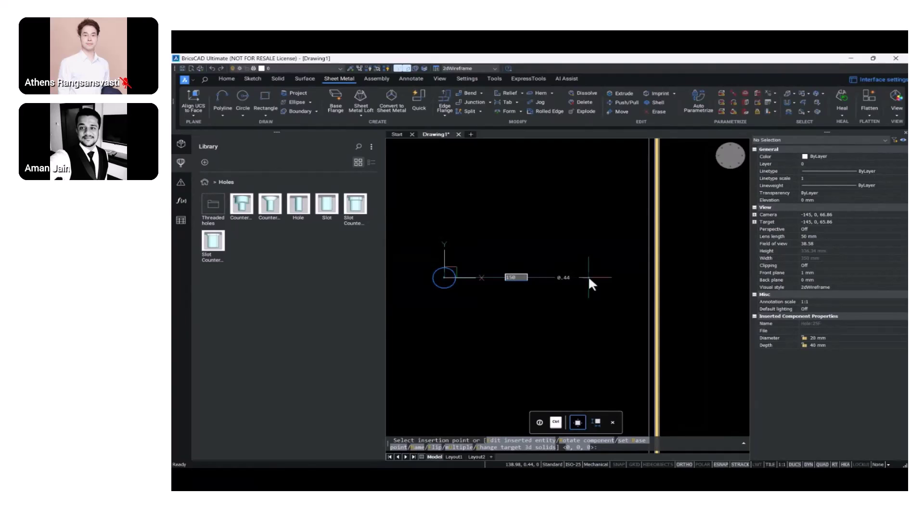
key("Tab")
key("Tab")
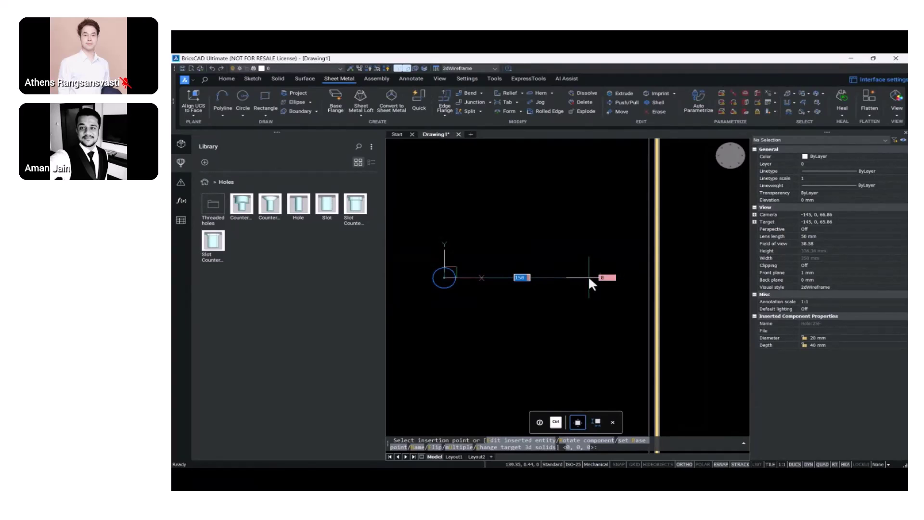
key("Return")
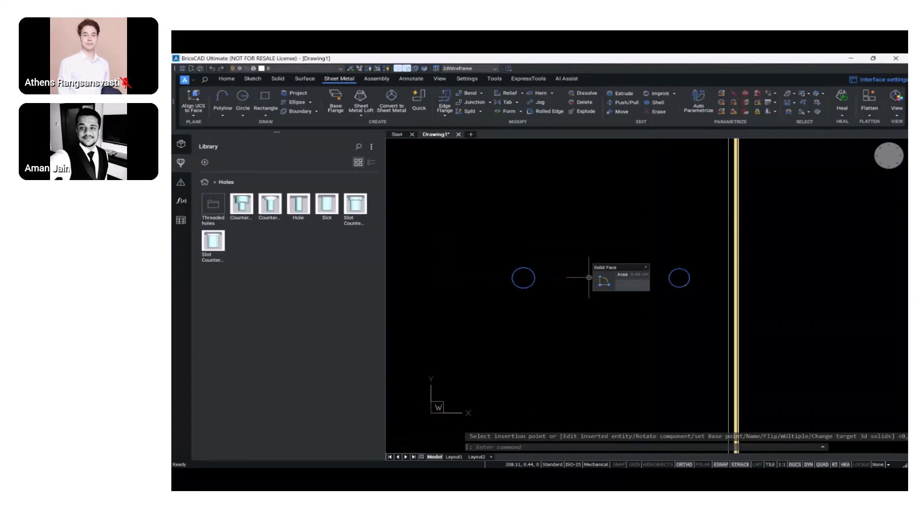
scroll(580, 308, "down", 5)
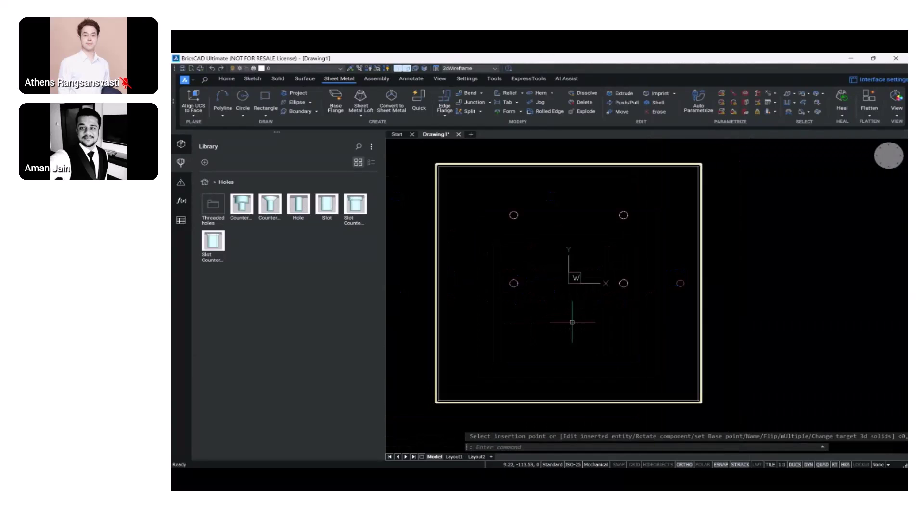
middle_click_drag(574, 321, 626, 336)
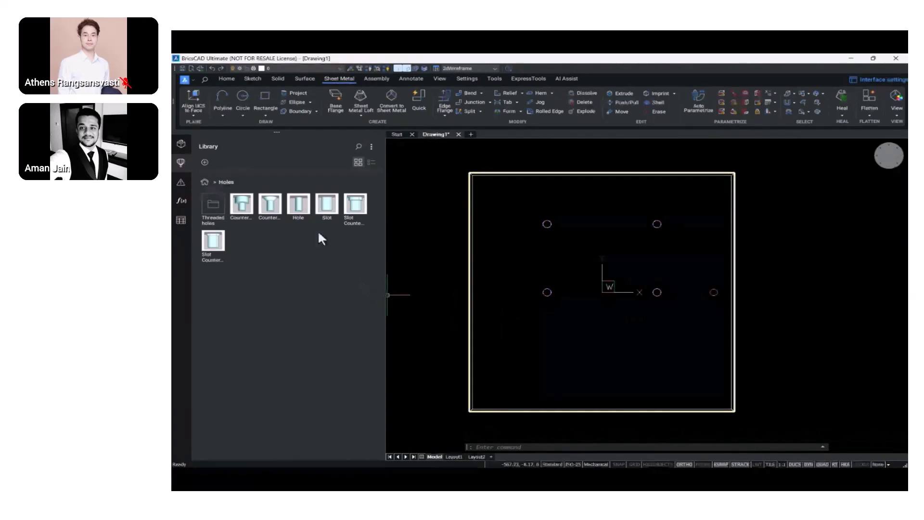
Insert a Slot component horizontally on the tray's base, 100 above the lower left corner and 50 in from the left edge
left_click(327, 205)
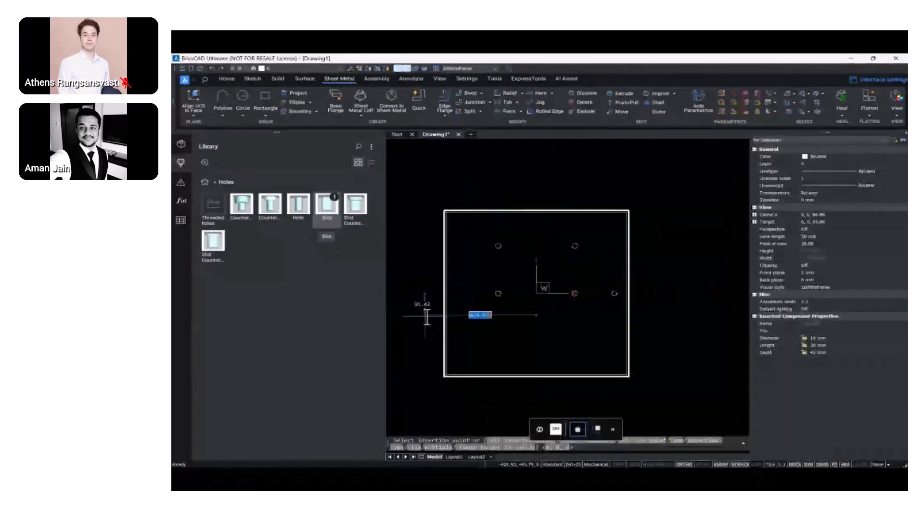
mouse_move(458, 330)
middle_mouse_down()
mouse_move(493, 303)
mouse_move(472, 260)
middle_mouse_up()
scroll(492, 298, "up", 2)
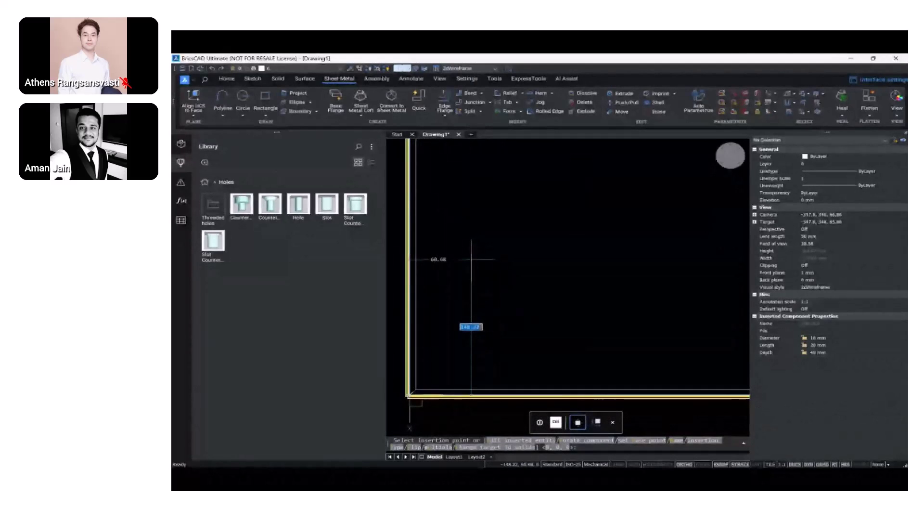
left_click(471, 259)
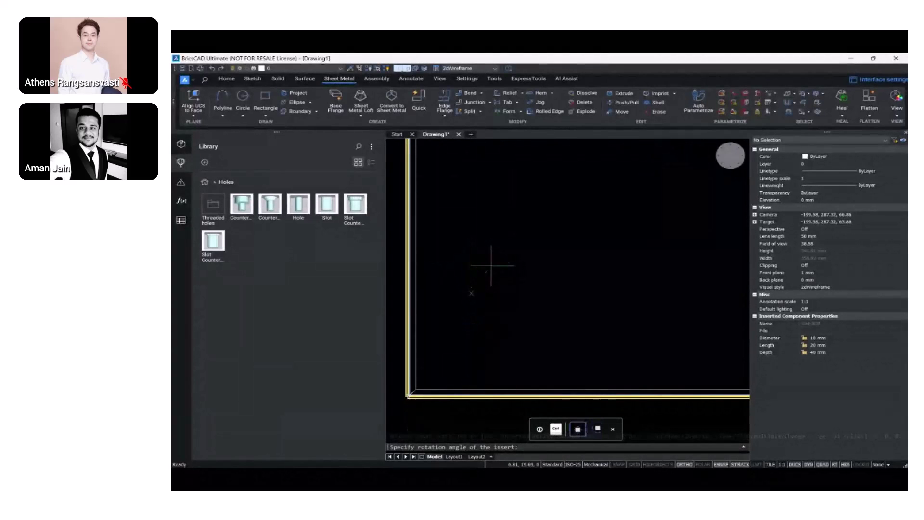
left_click(491, 260)
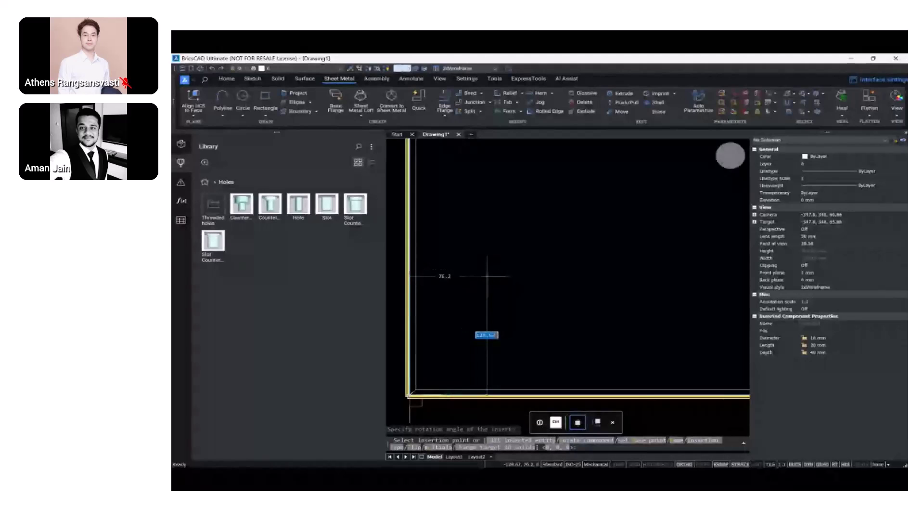
type("100")
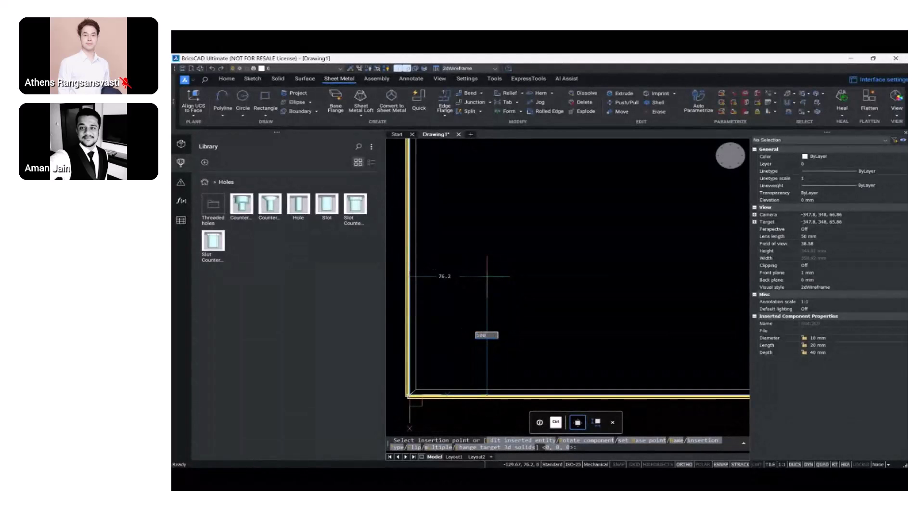
key("Tab")
key("Tab")
type("50")
key("Return")
Create a rectangular array of the slot with 20 columns spaced 31.5 apart
scroll(615, 316, "down", 5)
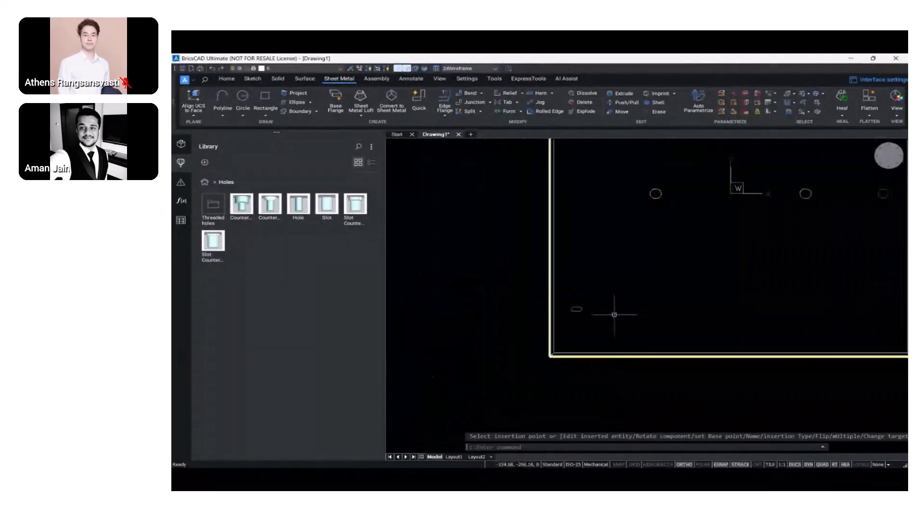
mouse_move(648, 328)
middle_mouse_down()
mouse_move(517, 344)
mouse_move(431, 400)
mouse_move(539, 356)
mouse_move(530, 364)
middle_mouse_up()
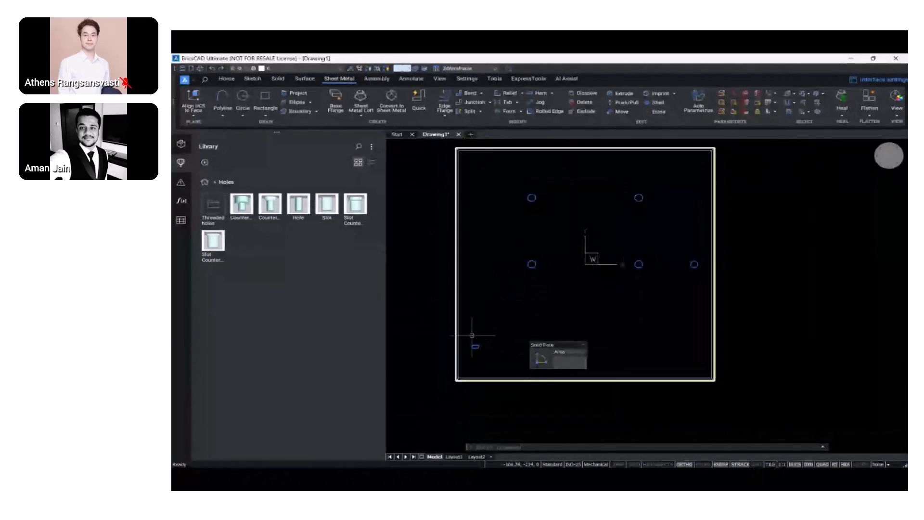
type("ARRANGE")
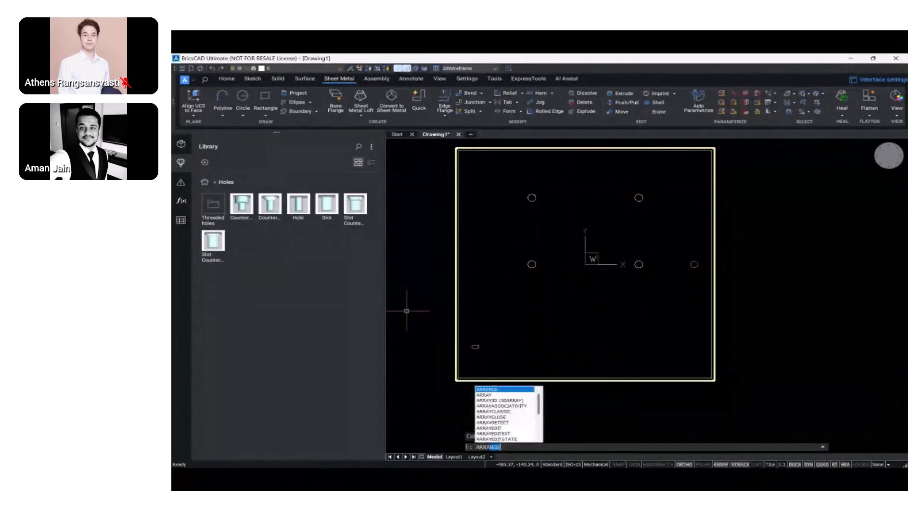
key("Down")
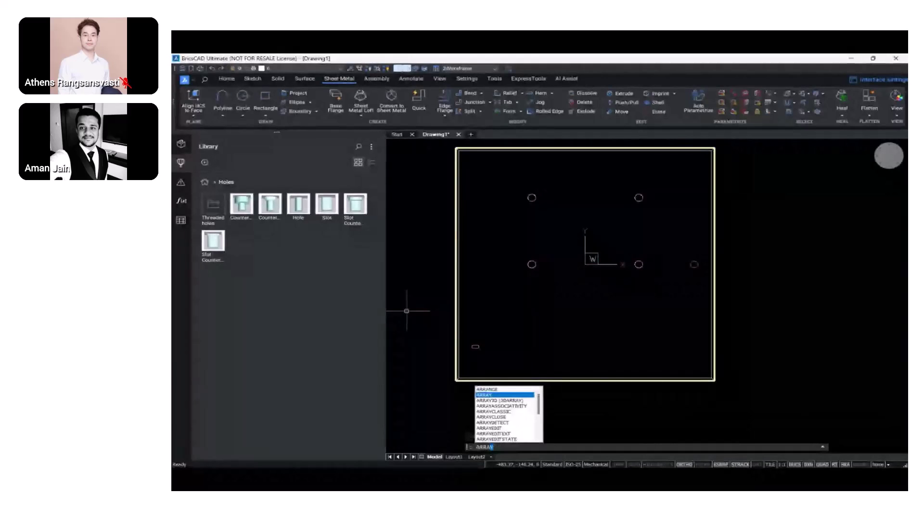
key("Return")
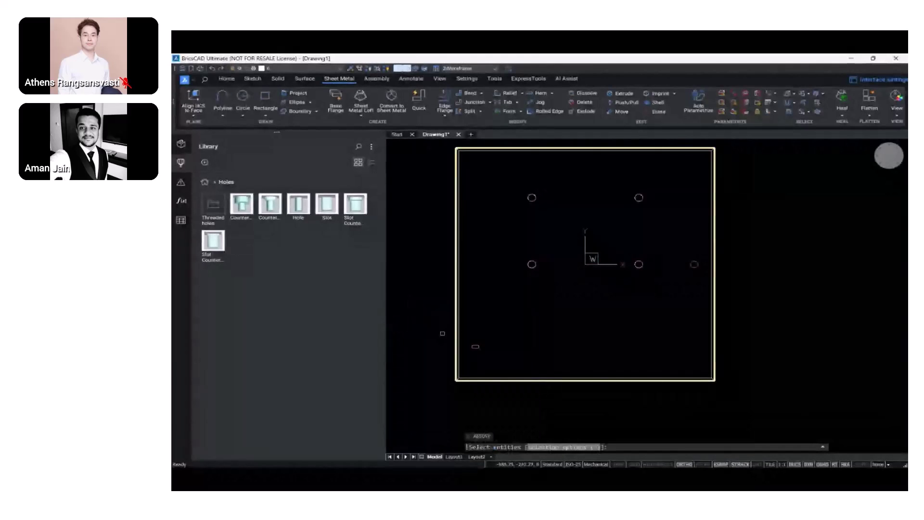
scroll(476, 346, "up", 3)
left_click(474, 329)
scroll(477, 331, "down", 4)
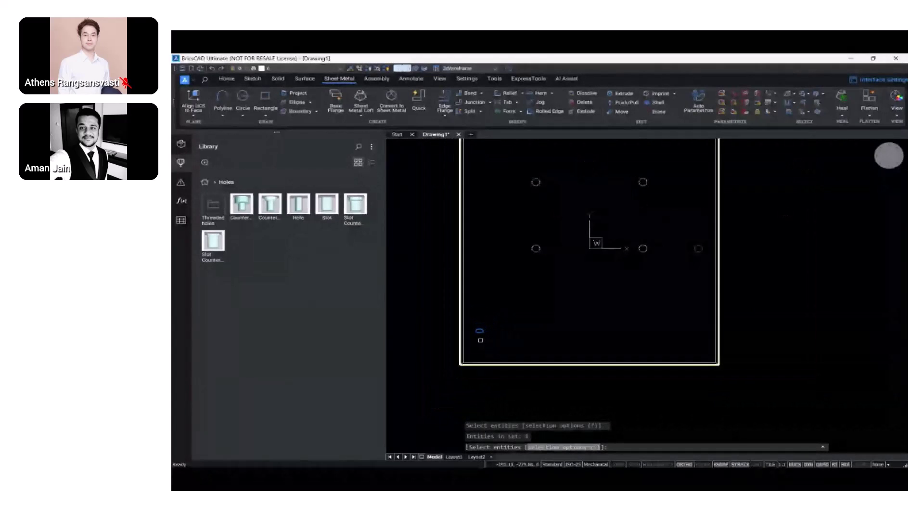
middle_click_drag(481, 340, 472, 371)
key("Return")
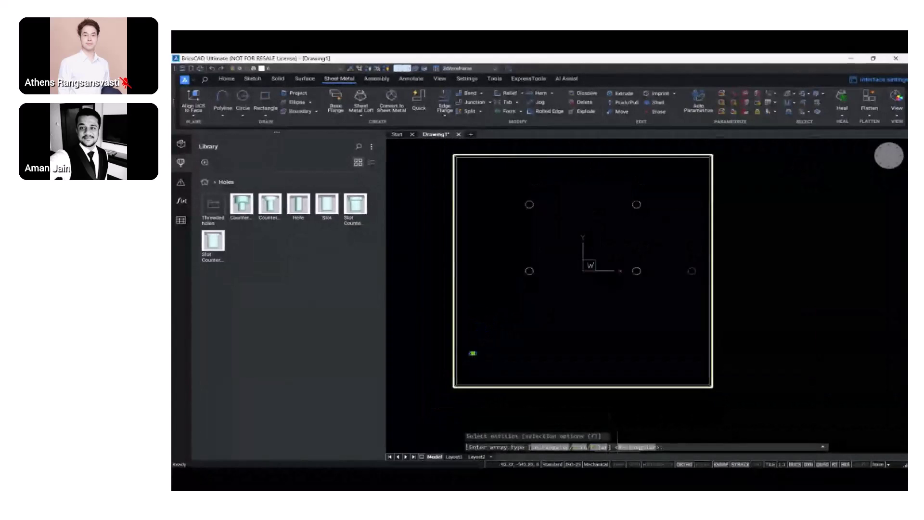
left_click(635, 447)
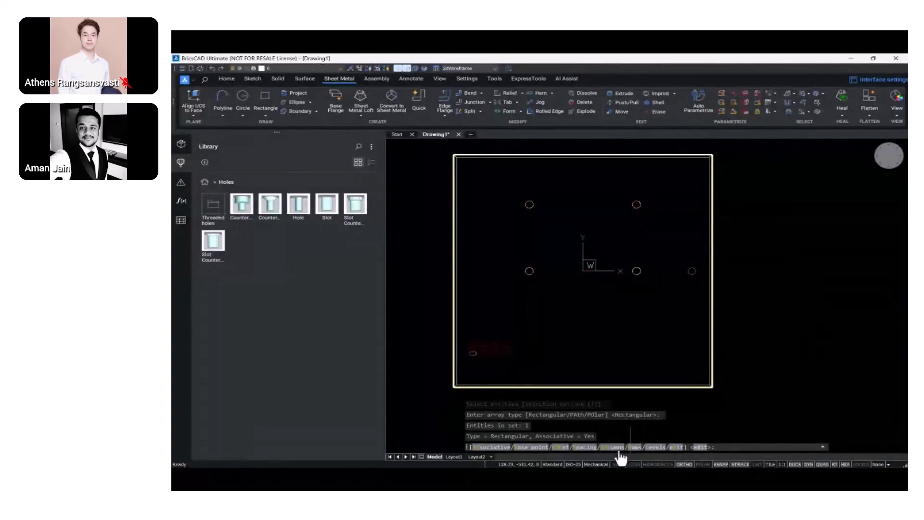
left_click(608, 447)
type("20")
key("Return")
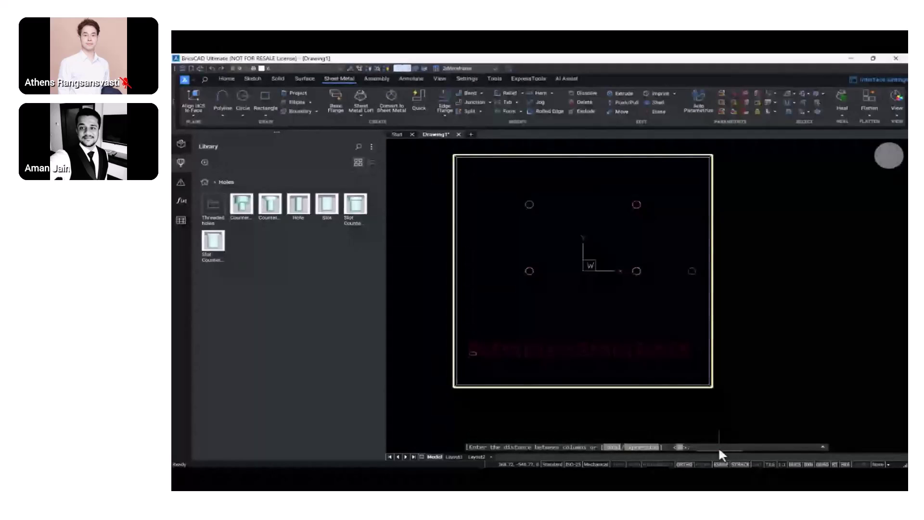
type("31.5")
key("Return")
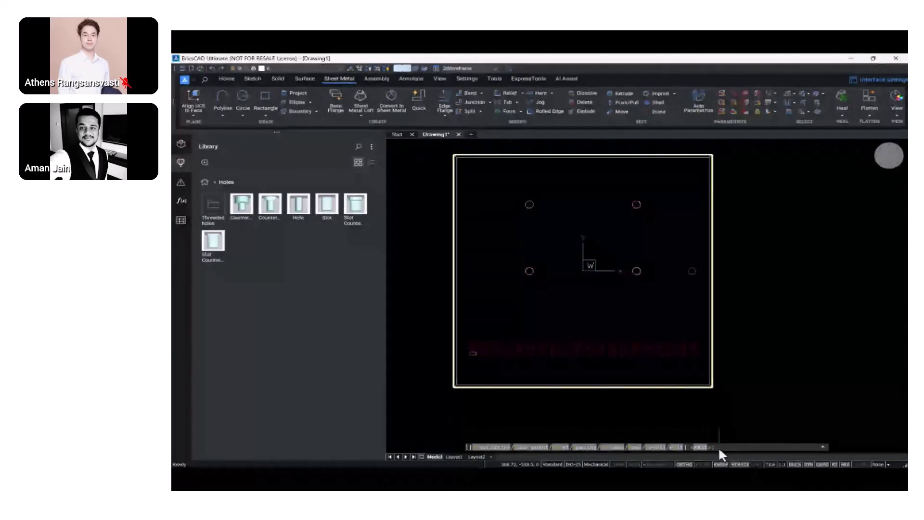
Set the slot array to 4 rows with the default spacing of 15 and default elevation increment, and finish the array
left_click(634, 447)
type("4")
key("Return")
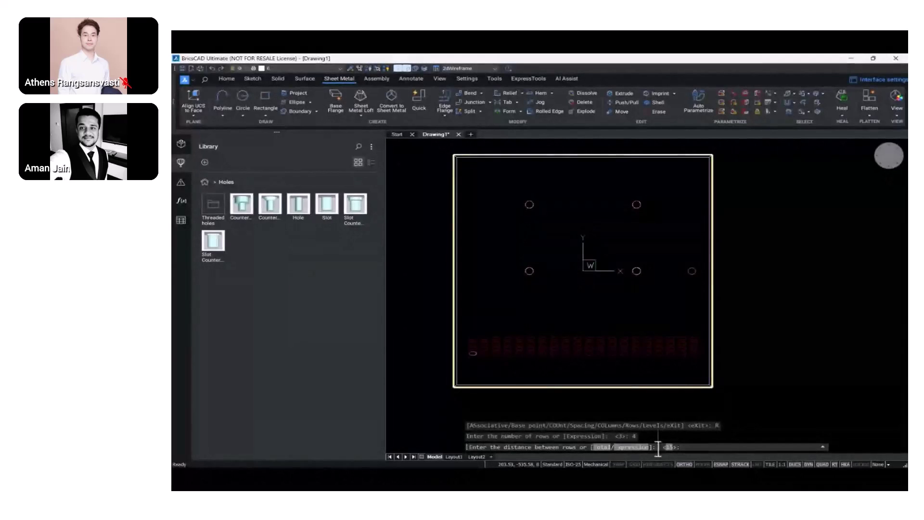
key("Return")
key("Return")
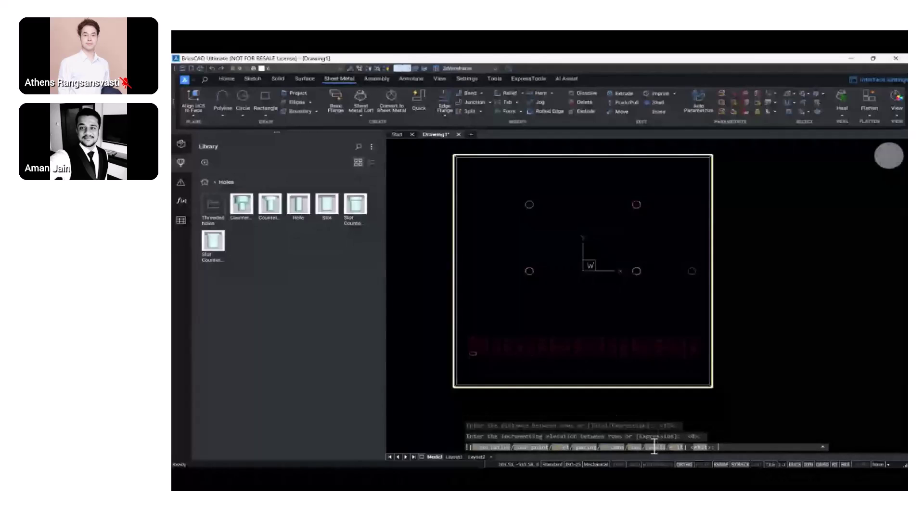
key("Return")
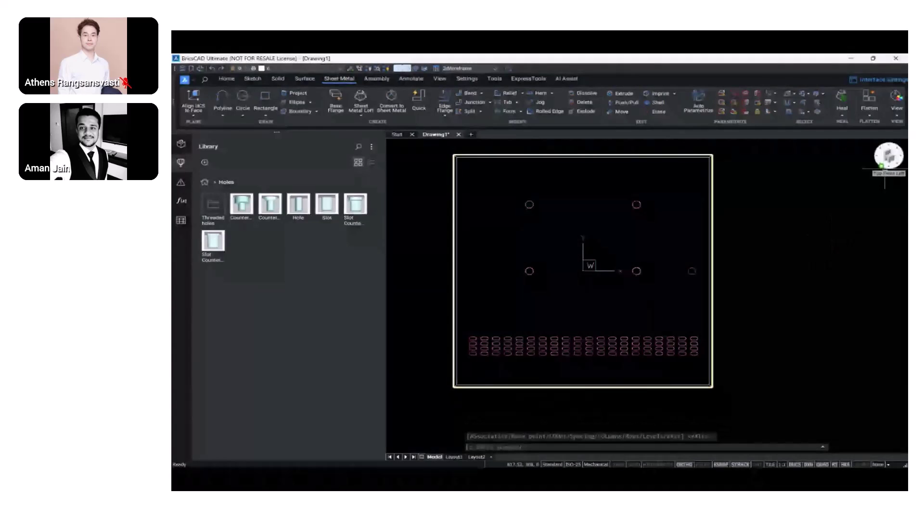
Show the tray in an isometric view, hide the component library, and apply the Modeling visual style
left_click(881, 166)
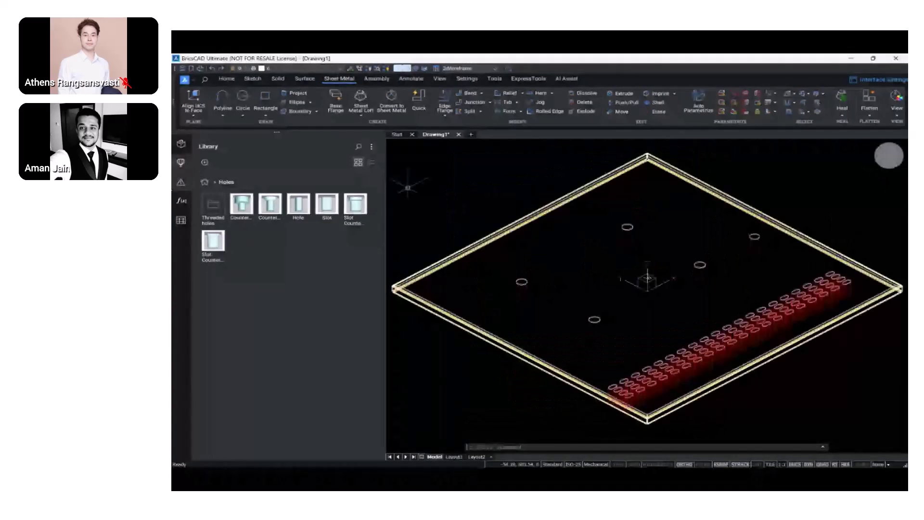
left_click(176, 163)
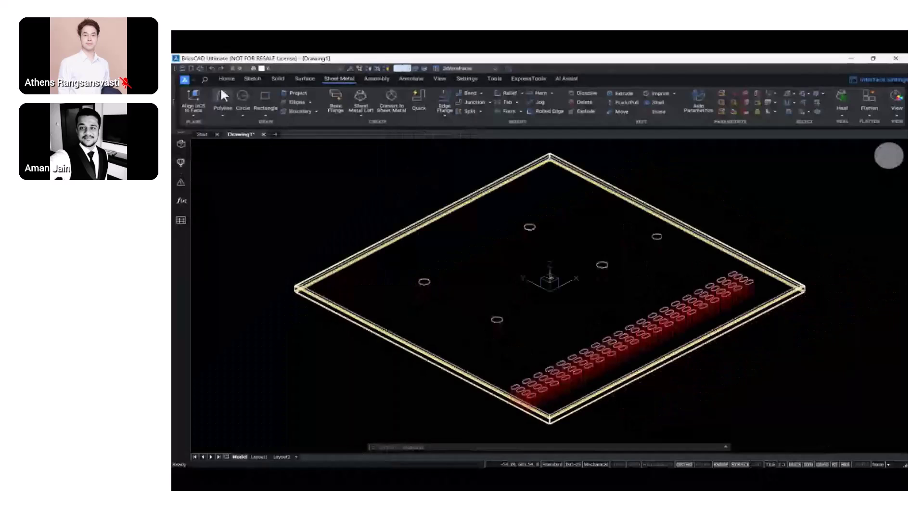
left_click(469, 69)
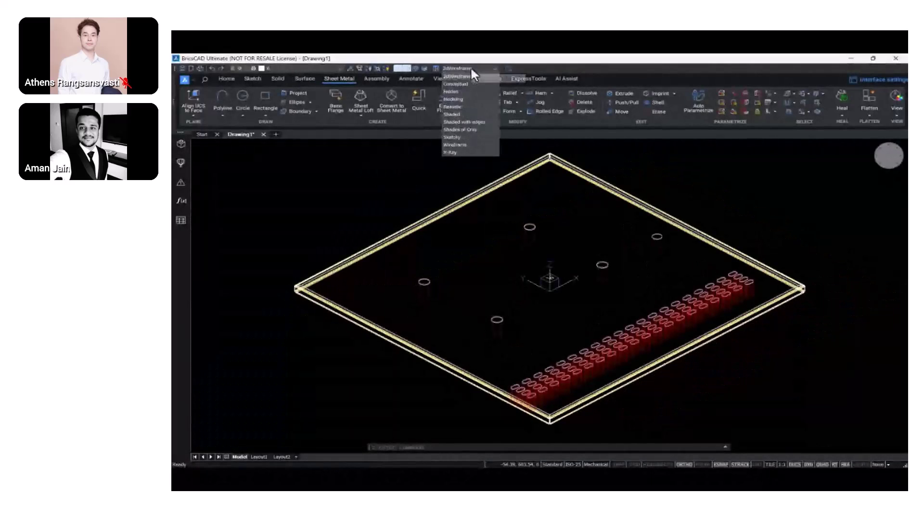
left_click(456, 84)
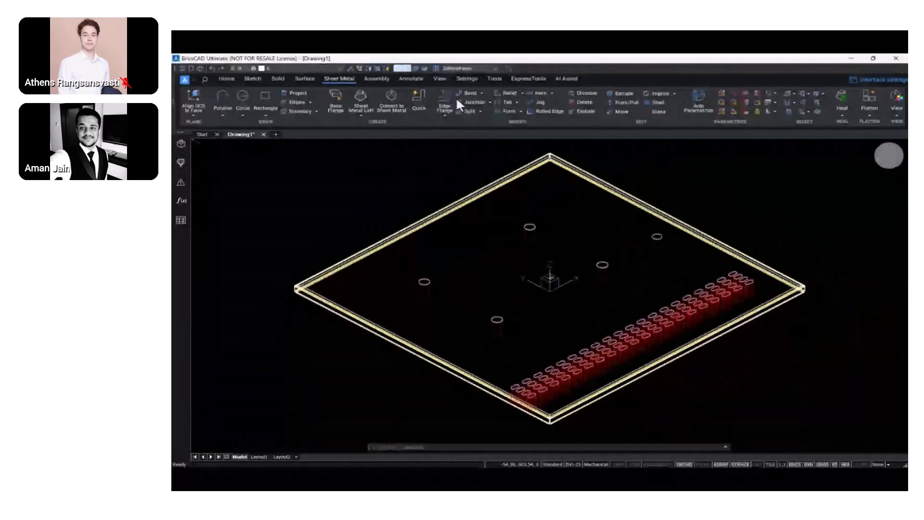
Turn off the BC_SUBTRACT layer to hide the cutting bodies of the holes and slots
left_click(308, 67)
left_click(233, 84)
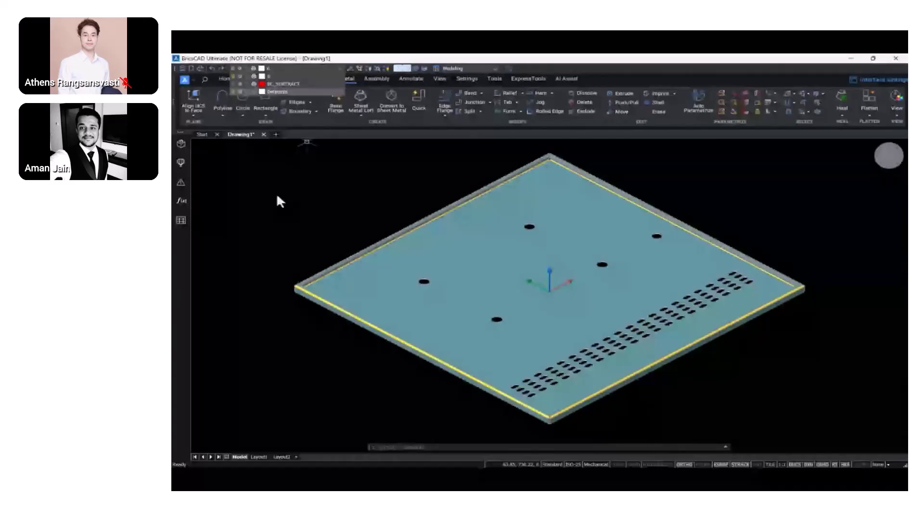
left_click(282, 205)
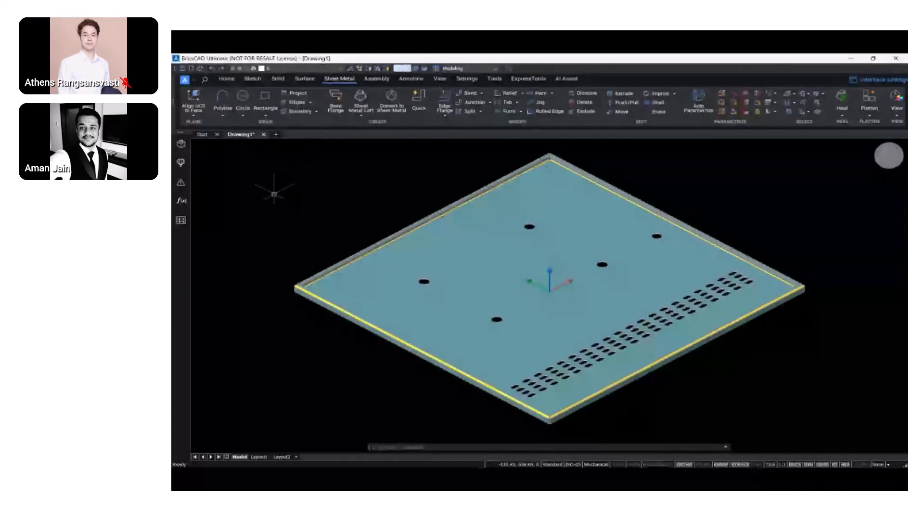
Save the drawing as Door in the Parts folder of the SheetMetal Enclosure directory
left_click(193, 83)
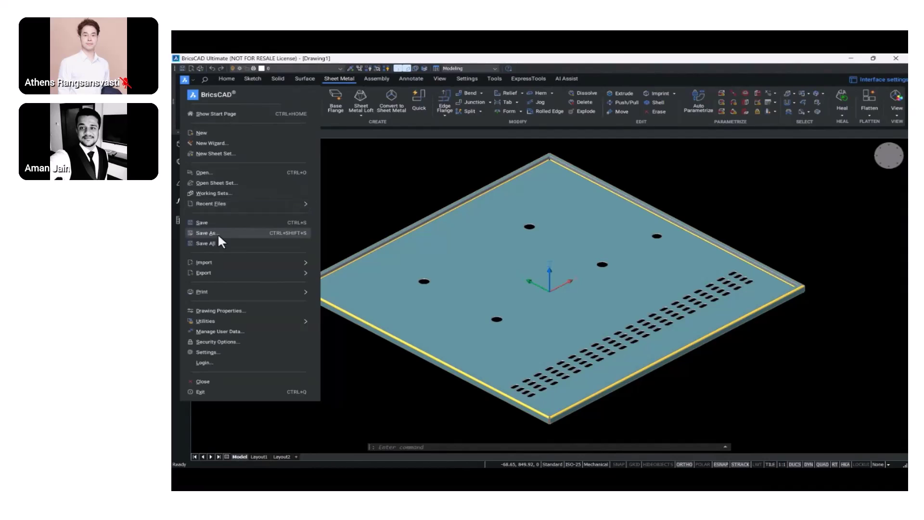
key("Escape")
key("ctrl+shift+s")
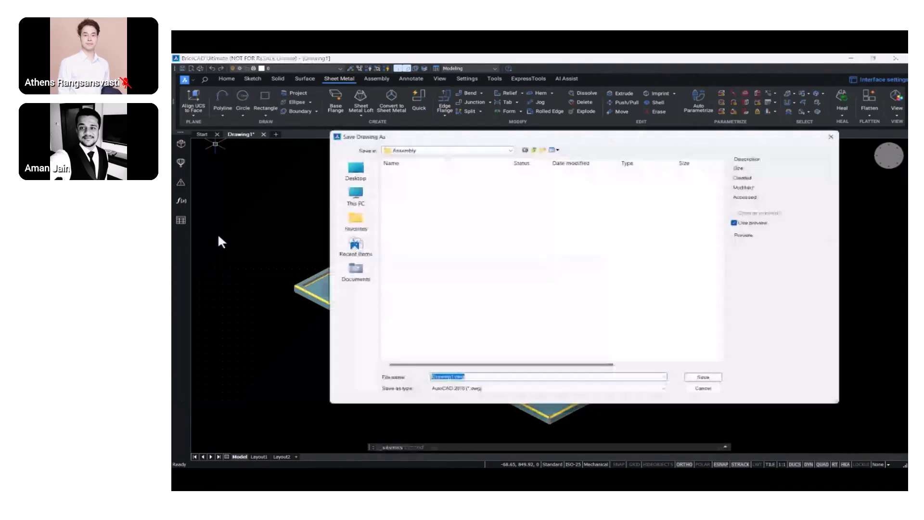
left_click(536, 150)
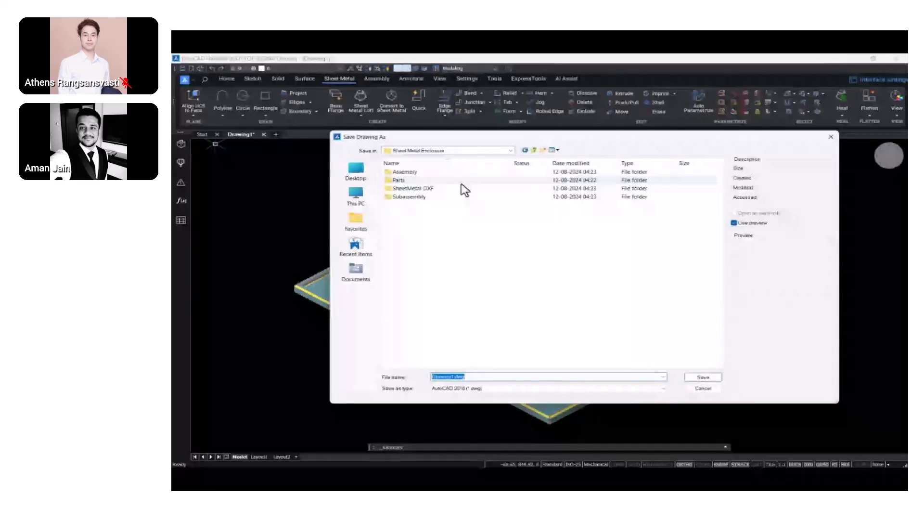
double_click(457, 182)
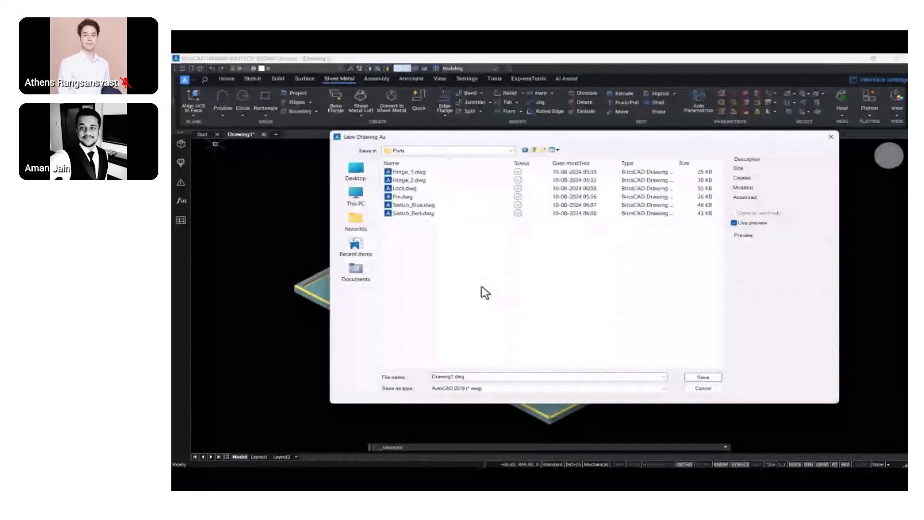
double_click(483, 377)
type("Door")
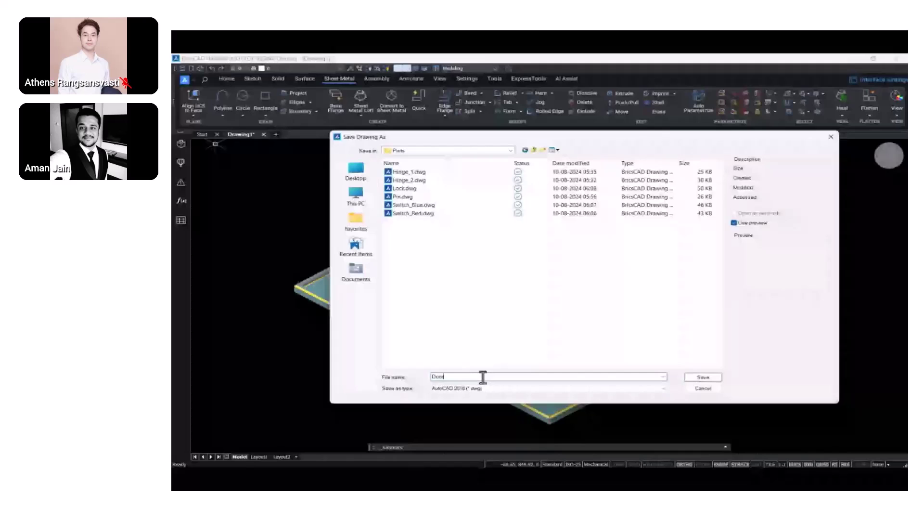
left_click(704, 378)
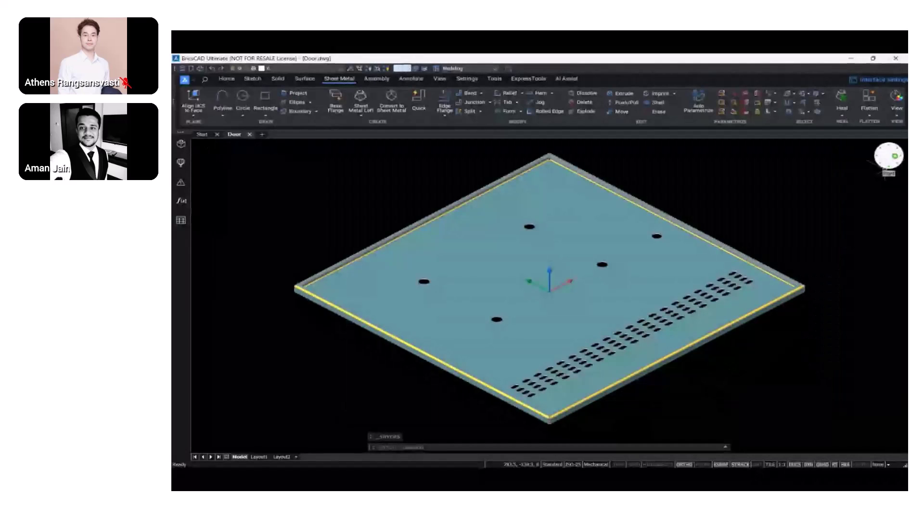
Unfold the sheet metal door and place the flat pattern beside the folded model in the top view
left_click(886, 156)
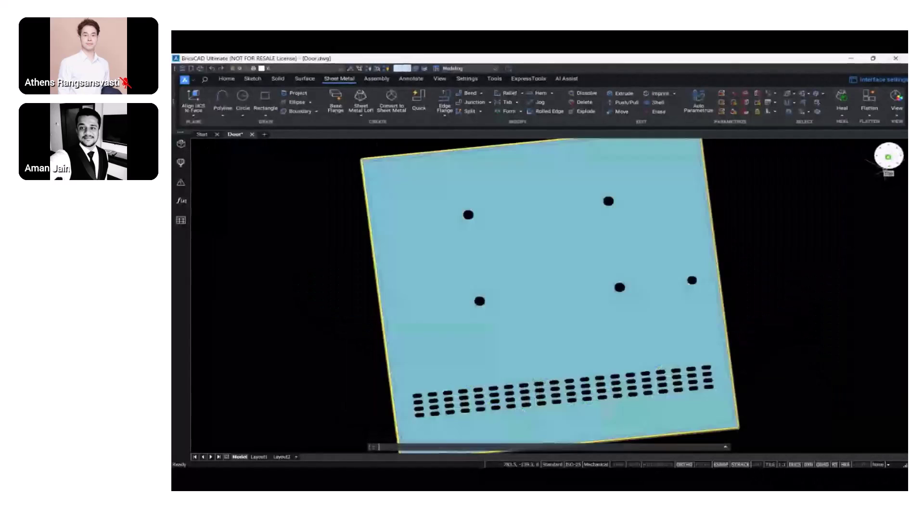
scroll(651, 233, "down", 2)
middle_click_drag(732, 233, 590, 261)
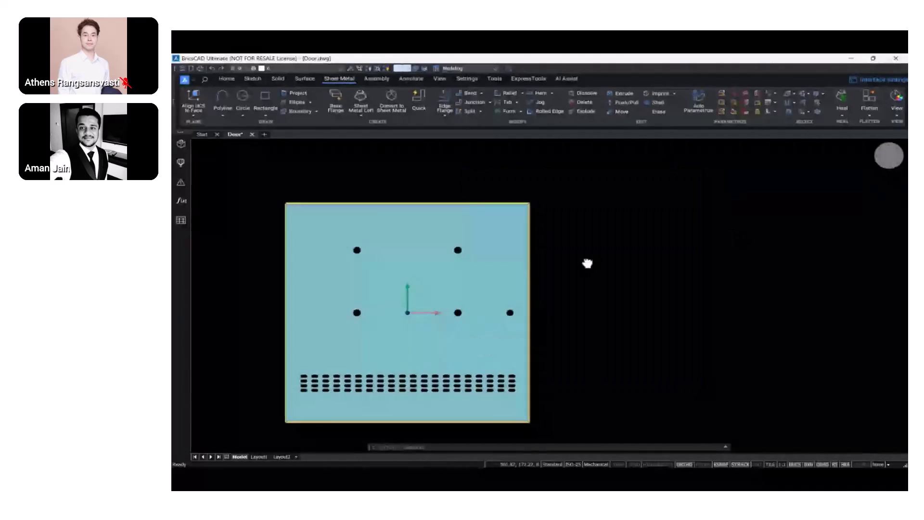
left_click(869, 116)
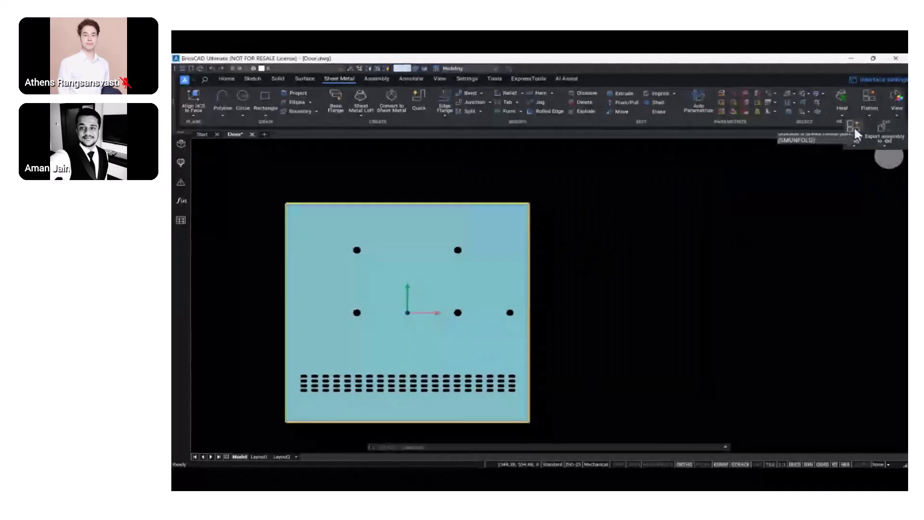
left_click(854, 131)
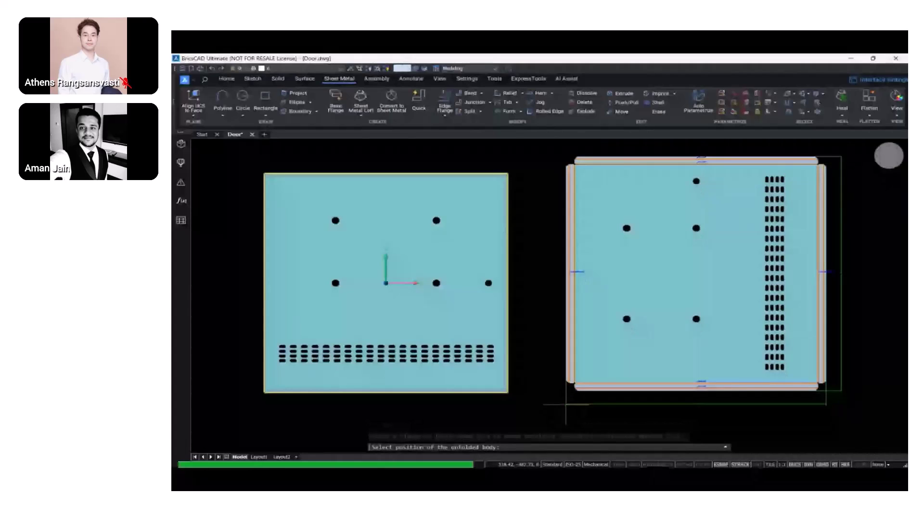
left_click(566, 404)
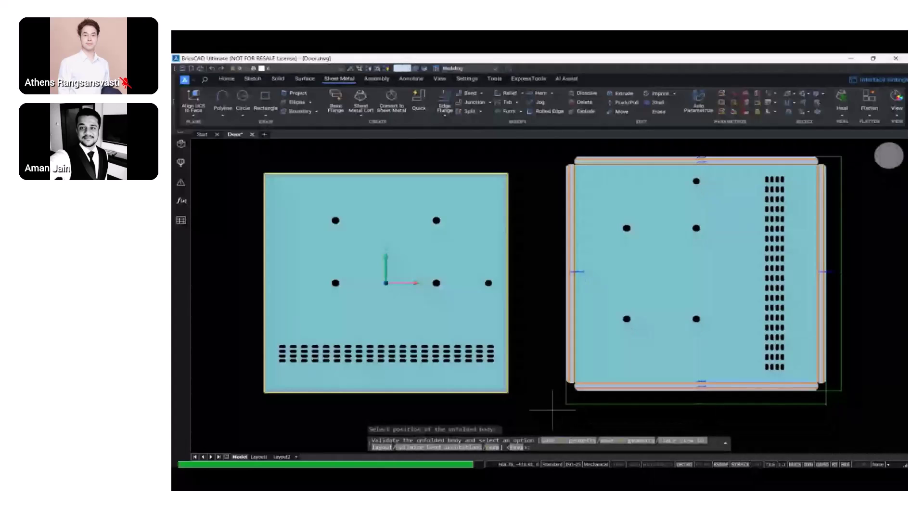
Save the unfolded body's 2D geometry as a DXF file named Door_unfold in the SheetMetal DXF folder
left_click(562, 442)
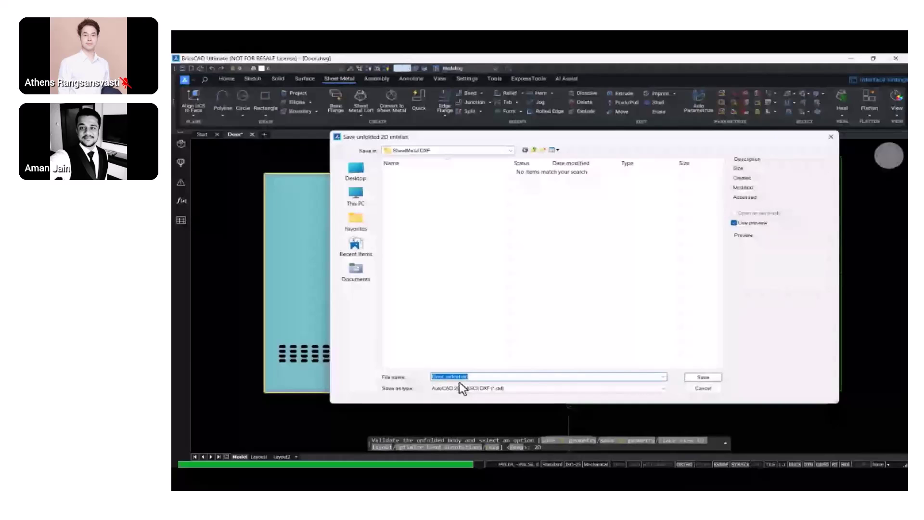
left_click(710, 380)
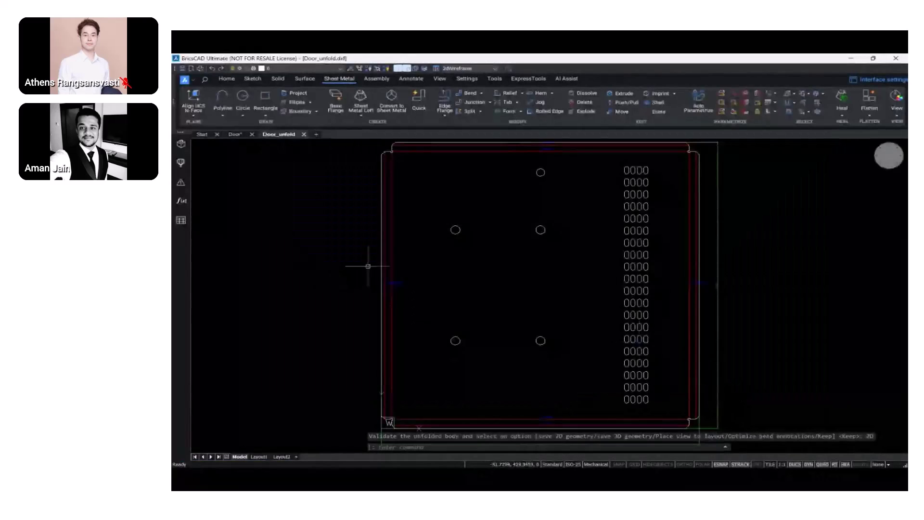
Examine the holes, slots, bend lines and overall dimensions of the flat pattern in the exported drawing
scroll(384, 269, "up", 5)
scroll(409, 291, "up", 3)
scroll(455, 299, "down", 6)
middle_click_drag(613, 295, 447, 253)
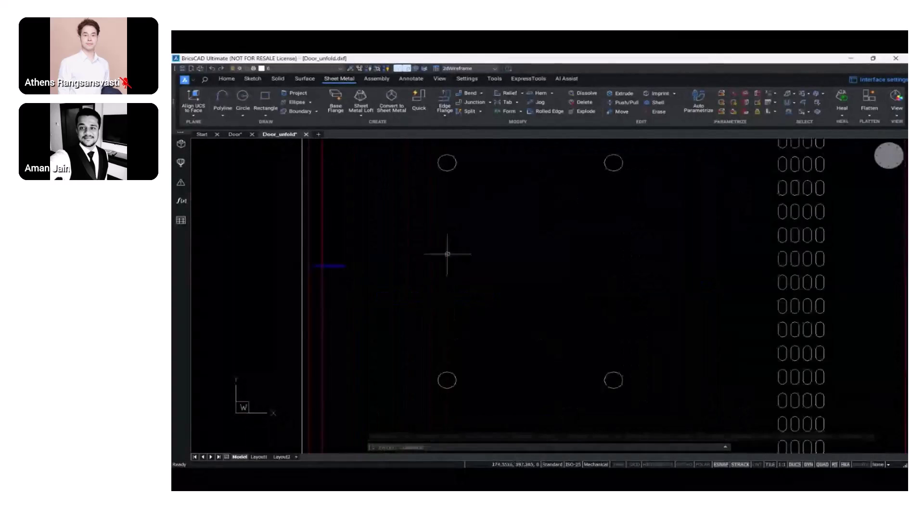
middle_click_drag(680, 303, 538, 261)
scroll(798, 212, "up", 4)
scroll(789, 251, "down", 2)
scroll(786, 256, "down", 3)
middle_click_drag(786, 318, 644, 353)
scroll(655, 289, "up", 5)
scroll(688, 333, "up", 1)
scroll(680, 334, "down", 5)
scroll(571, 391, "up", 2)
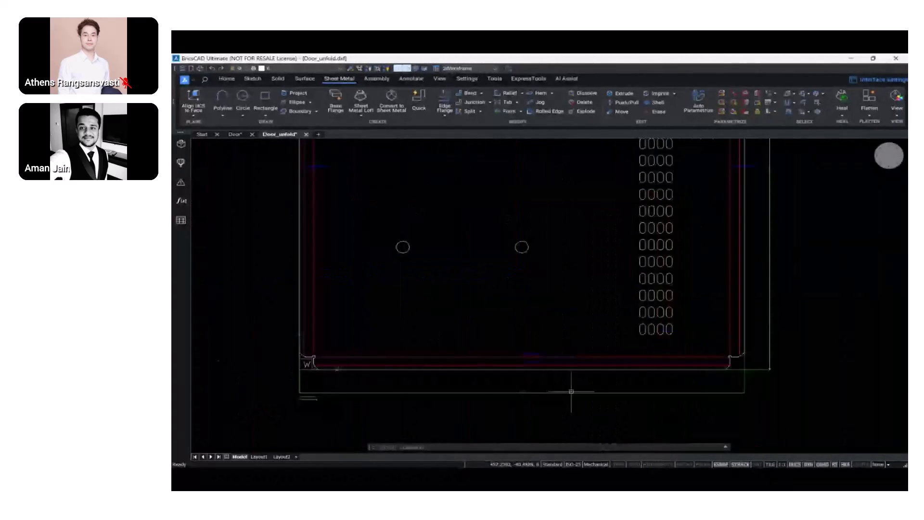
scroll(437, 387, "up", 6)
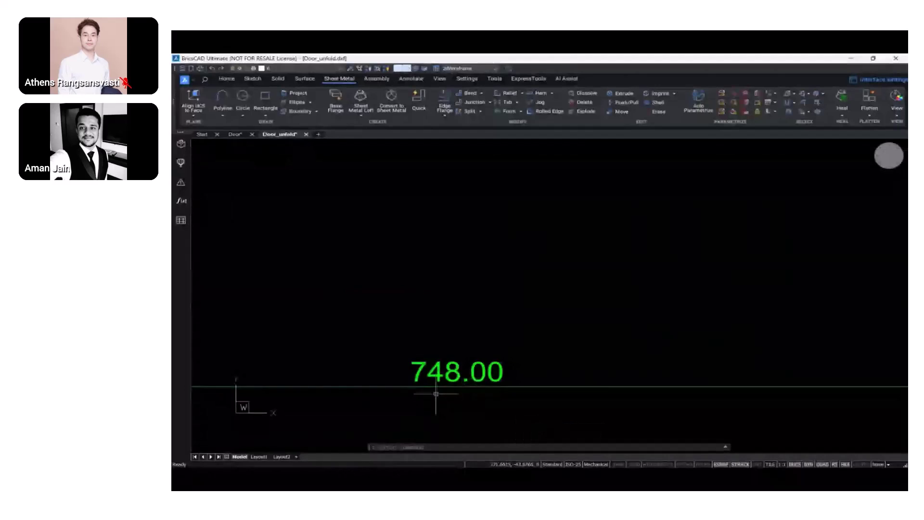
scroll(437, 390, "down", 4)
scroll(441, 389, "up", 1)
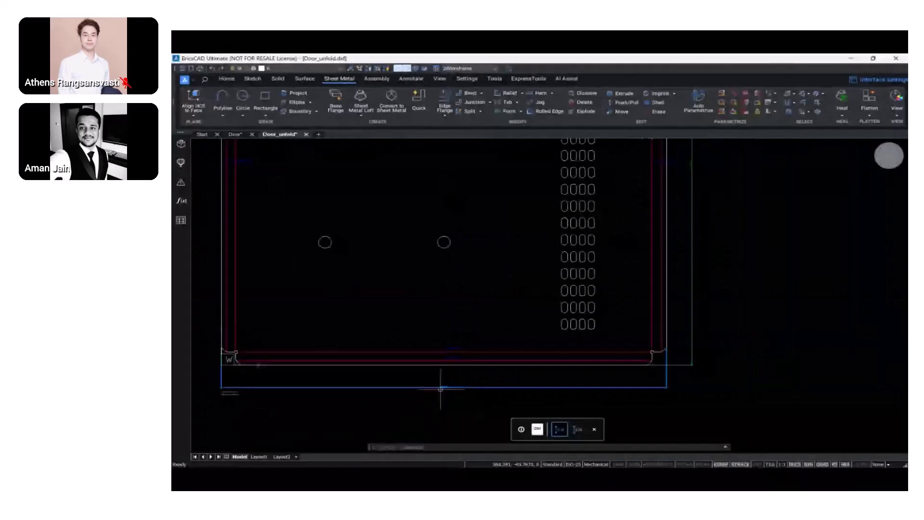
mouse_move(440, 389)
middle_click_drag(440, 389, 482, 409)
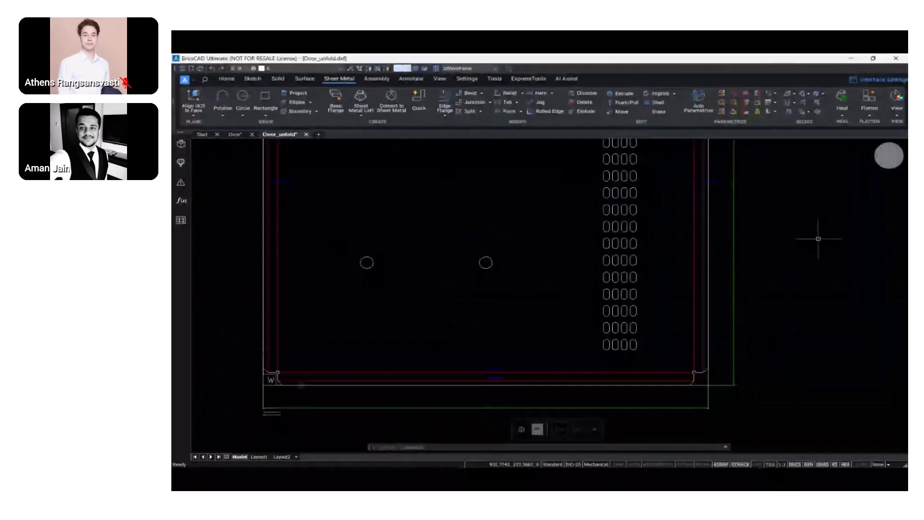
scroll(717, 380, "up", 5)
scroll(688, 339, "down", 6)
mouse_move(569, 274)
middle_mouse_down()
mouse_move(567, 374)
mouse_move(573, 367)
middle_mouse_up()
scroll(571, 334, "up", 2)
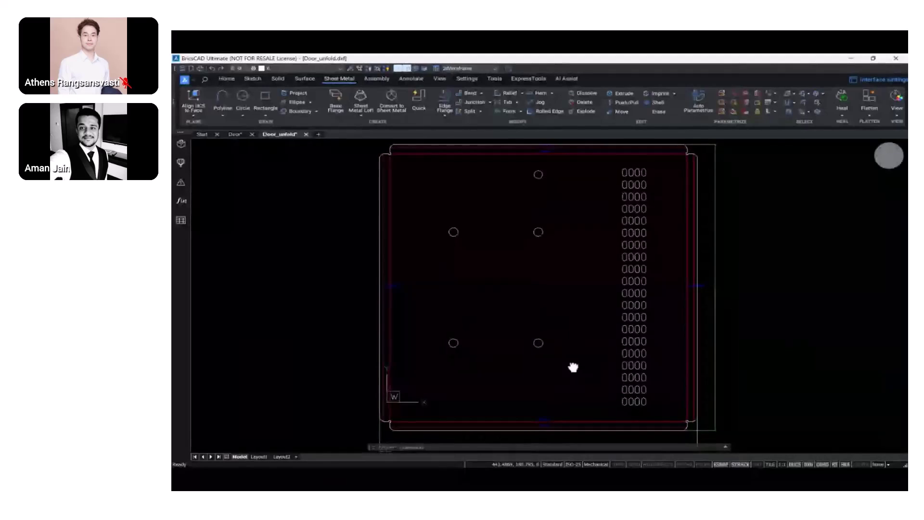
Close the unfolded drawing, saving it as Door_unfold.dwg in the SheetMetal DXF folder
left_click(306, 134)
key("Escape")
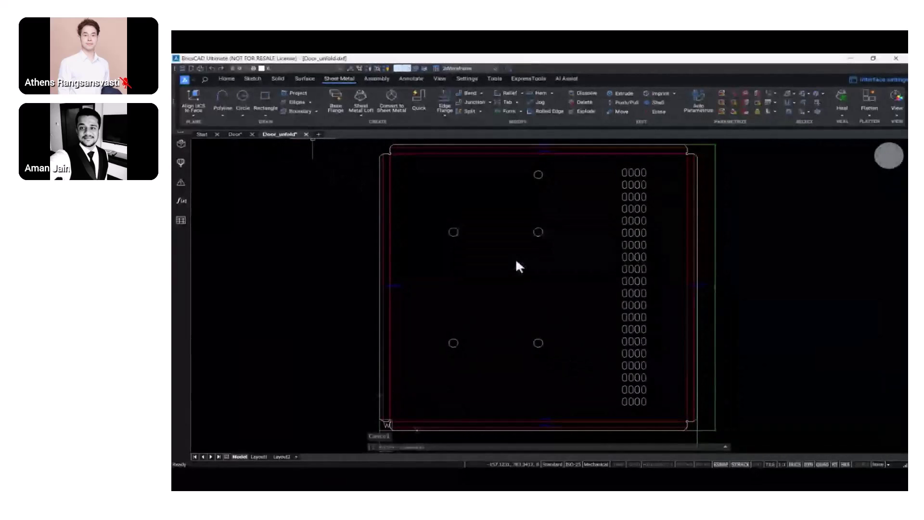
key("ctrl+shift+s")
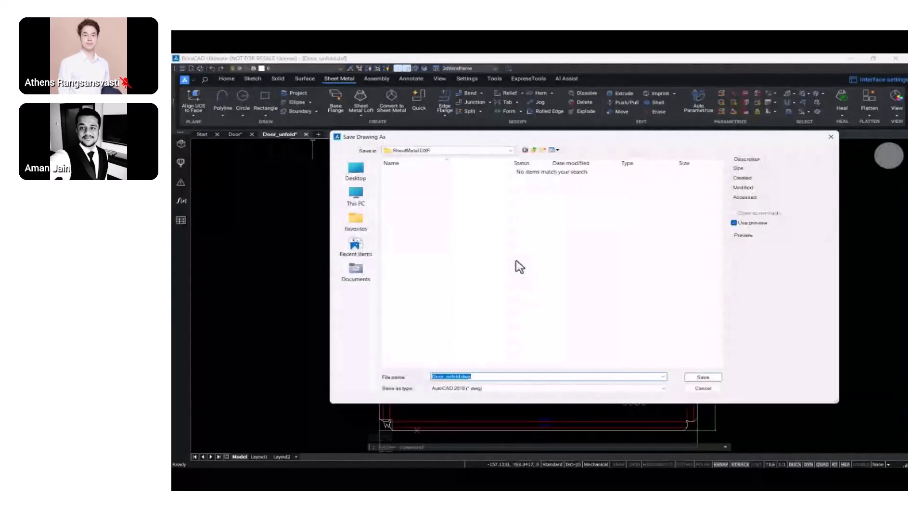
left_click(703, 380)
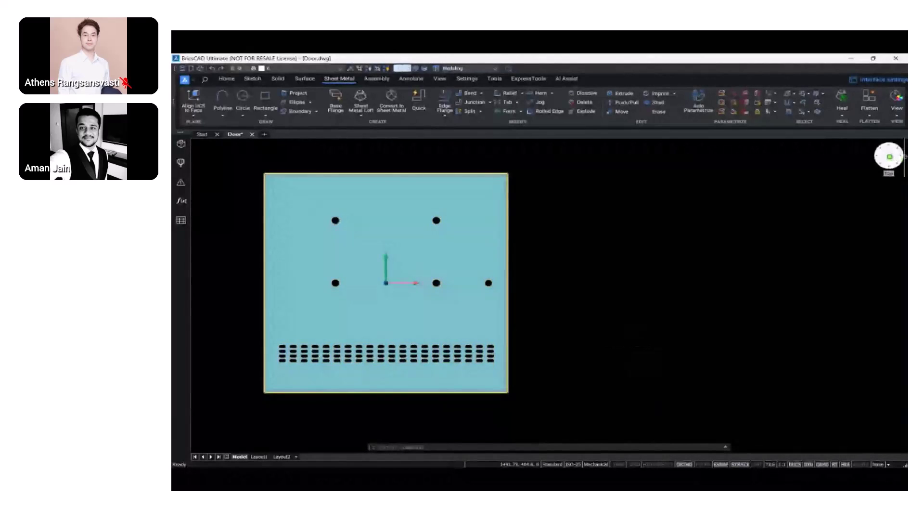
Return the folded door to an isometric view and close its drawing with the changes saved
left_click(889, 156)
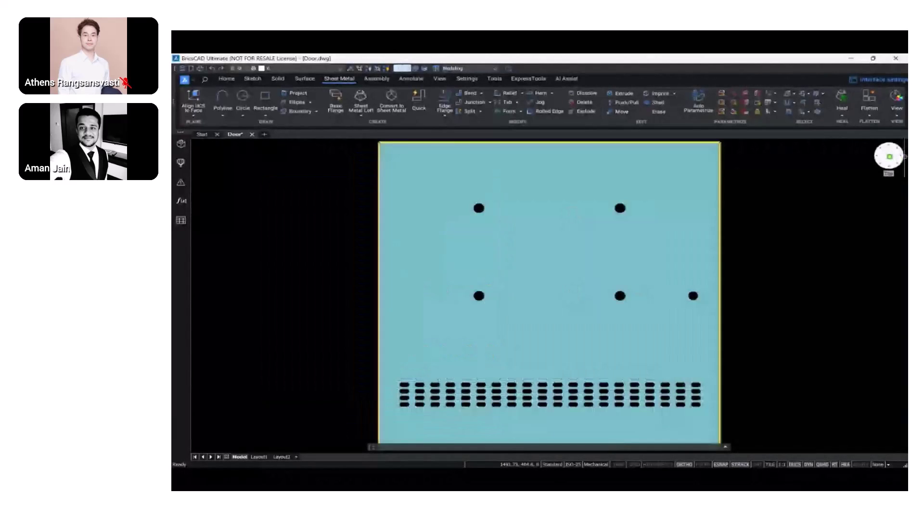
left_click(878, 163)
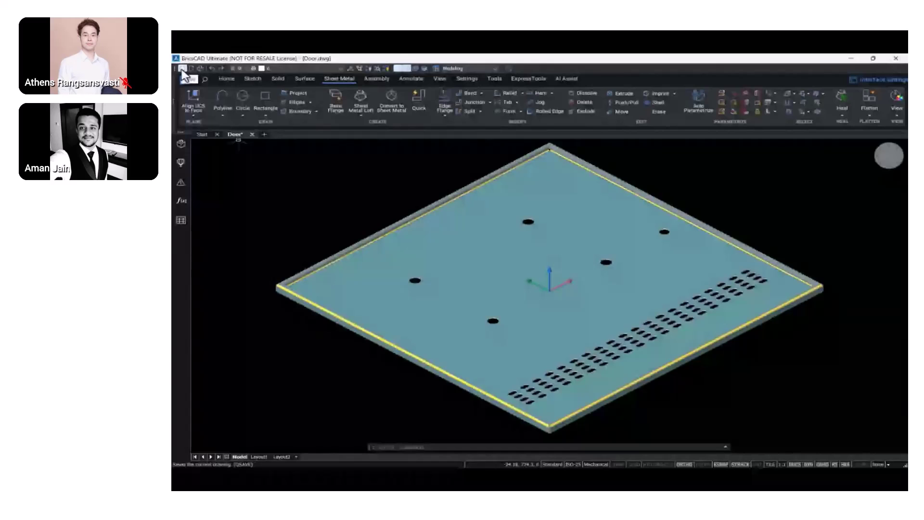
left_click(252, 134)
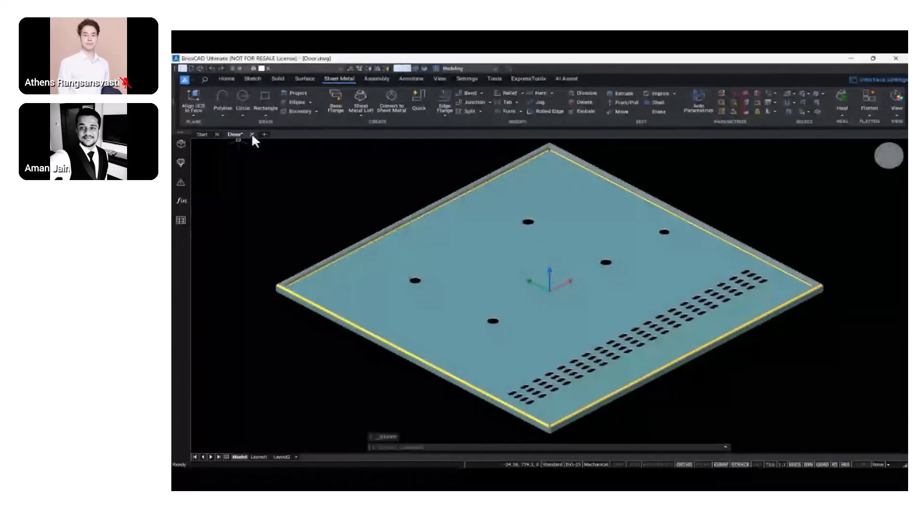
left_click(523, 263)
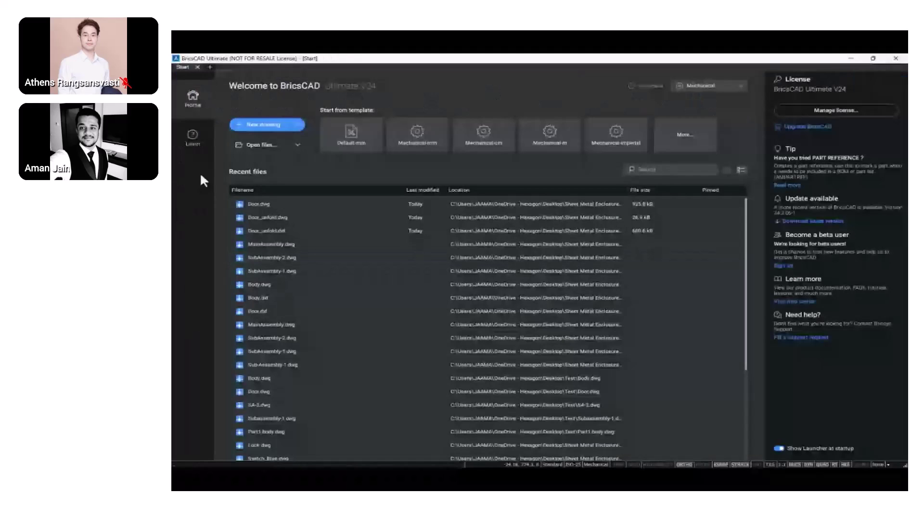
Create a new drawing and save it as Body in the Parts folder of the SheetMetal Enclosure directory
left_click(258, 126)
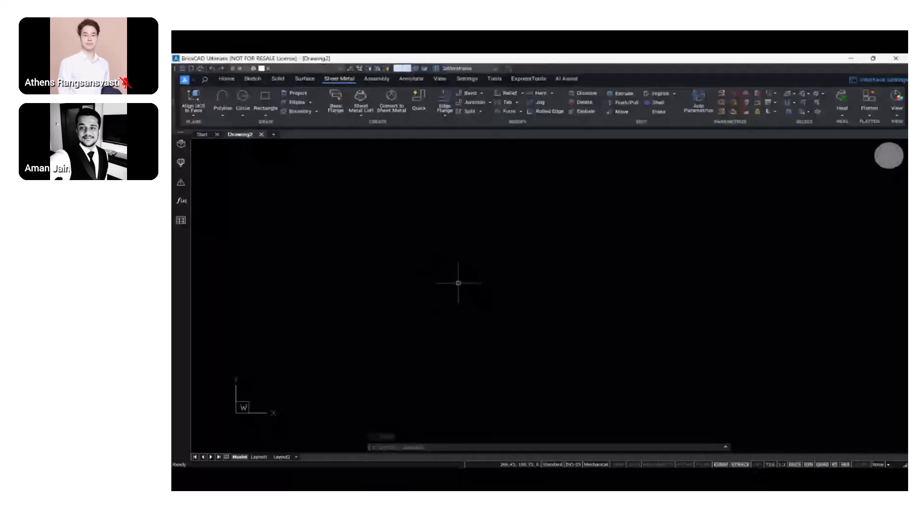
left_click(190, 78)
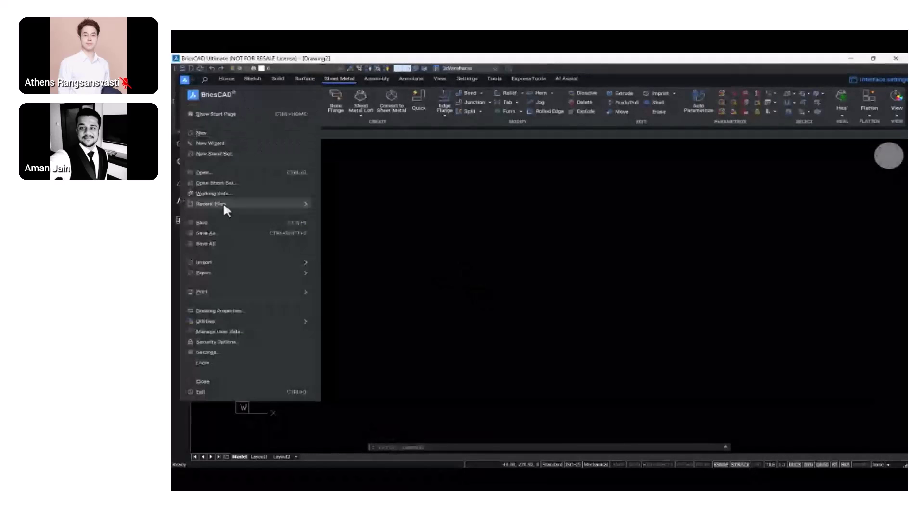
left_click(212, 235)
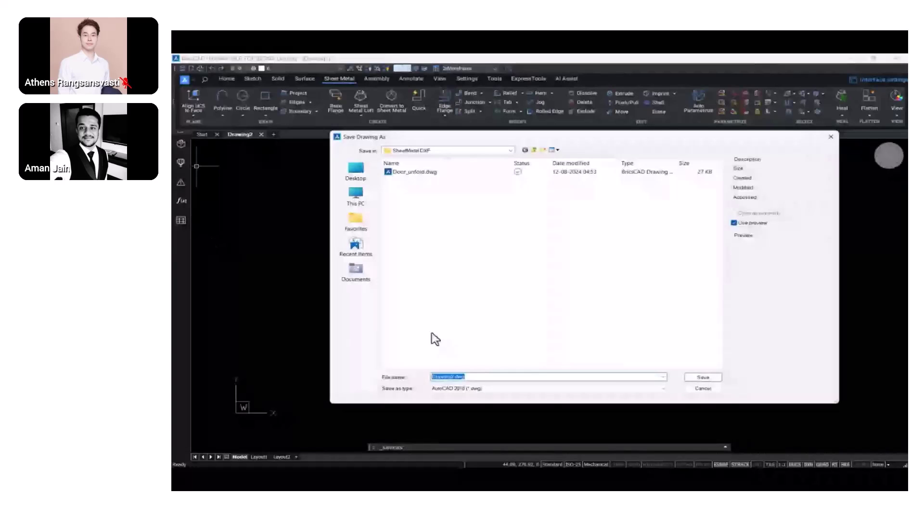
left_click(534, 150)
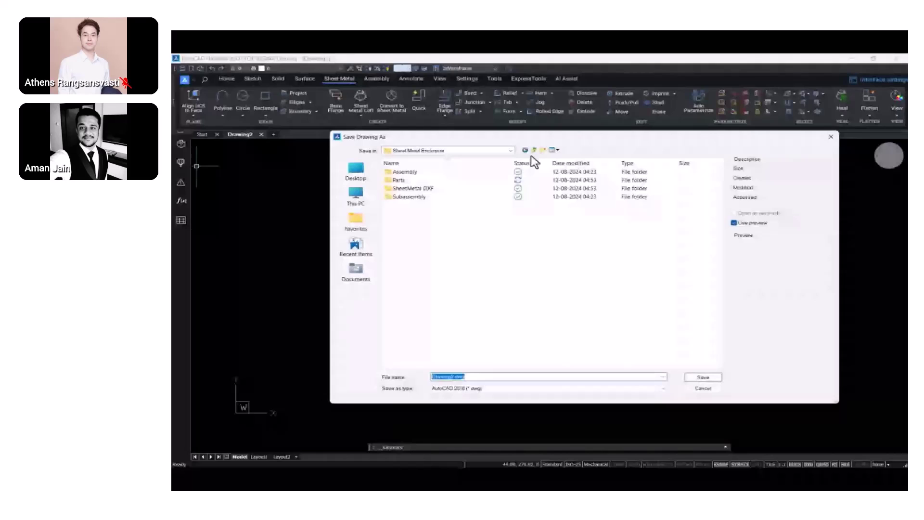
double_click(427, 181)
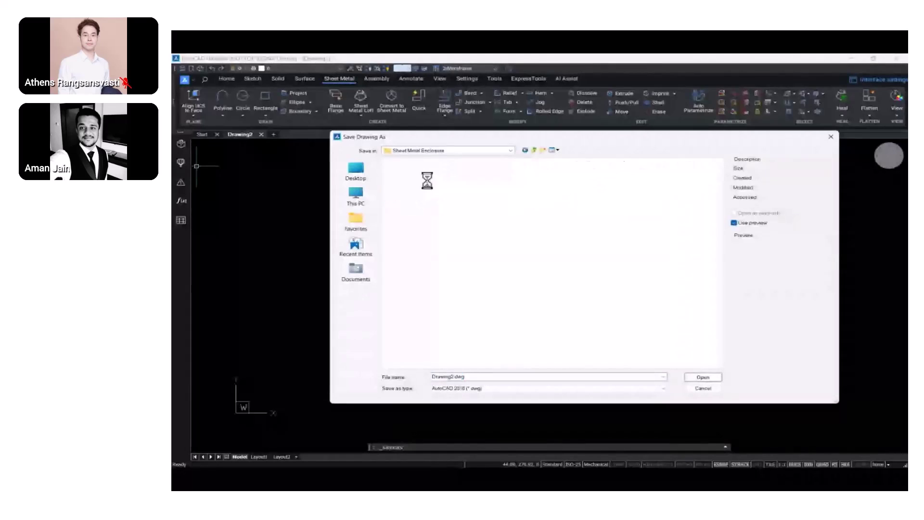
double_click(489, 377)
type("B")
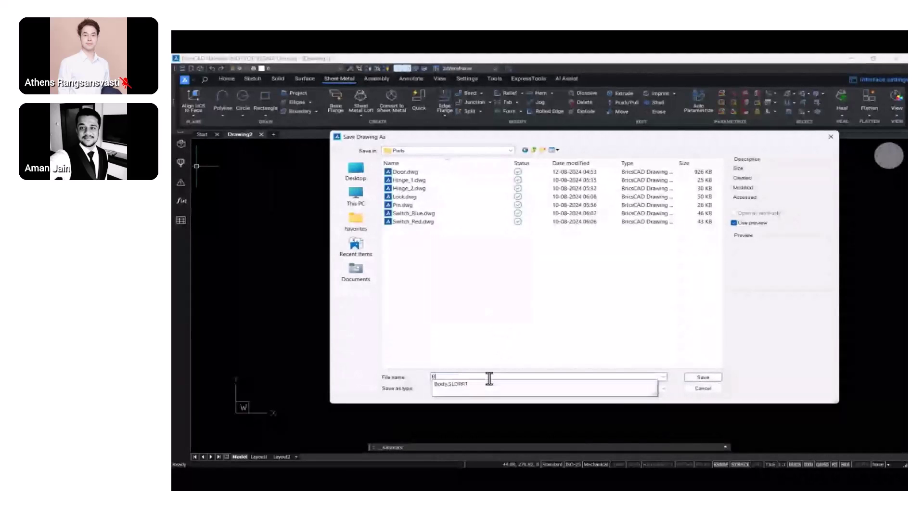
type("ody")
left_click(699, 380)
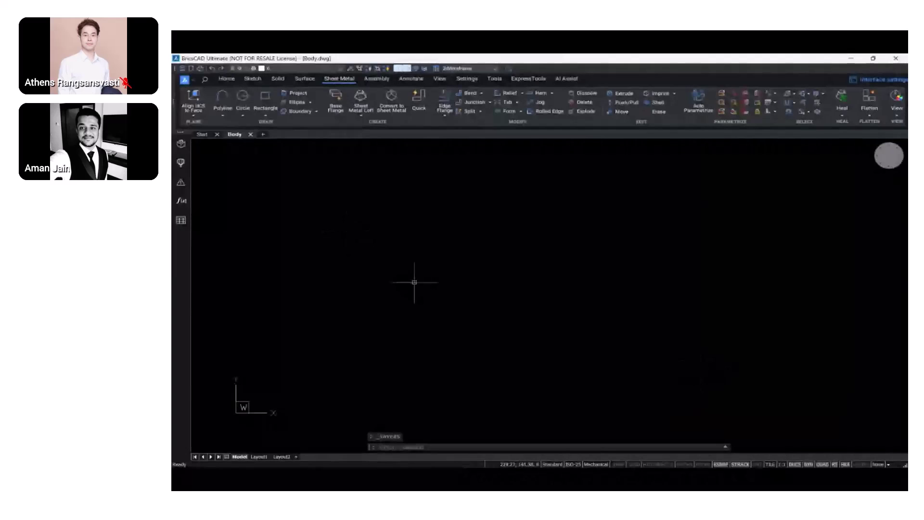
Import the SolidWorks part Body.SLDPRT from the Parts folder into the drawing
type("IMPORT")
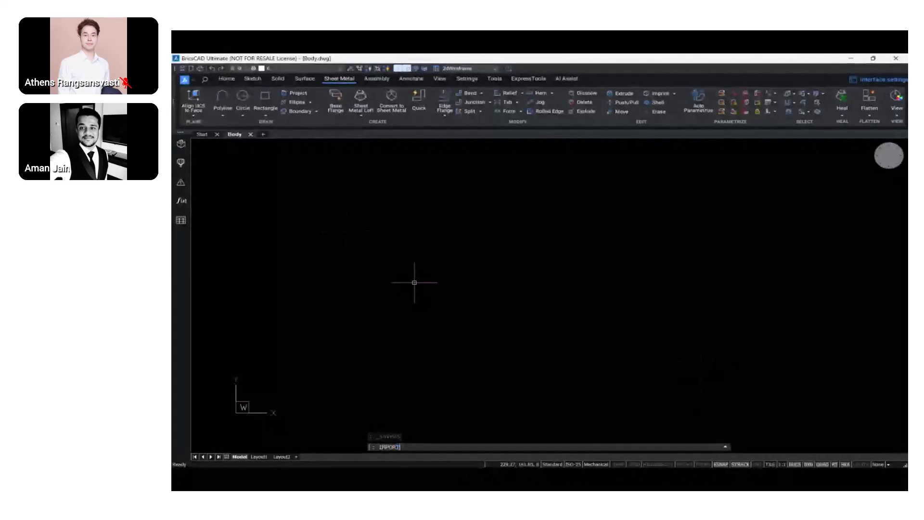
key("Return")
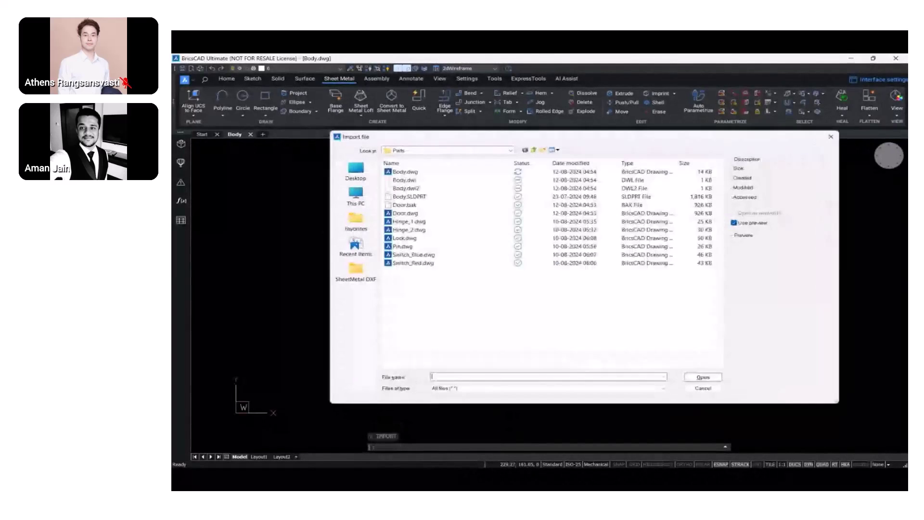
left_click(478, 388)
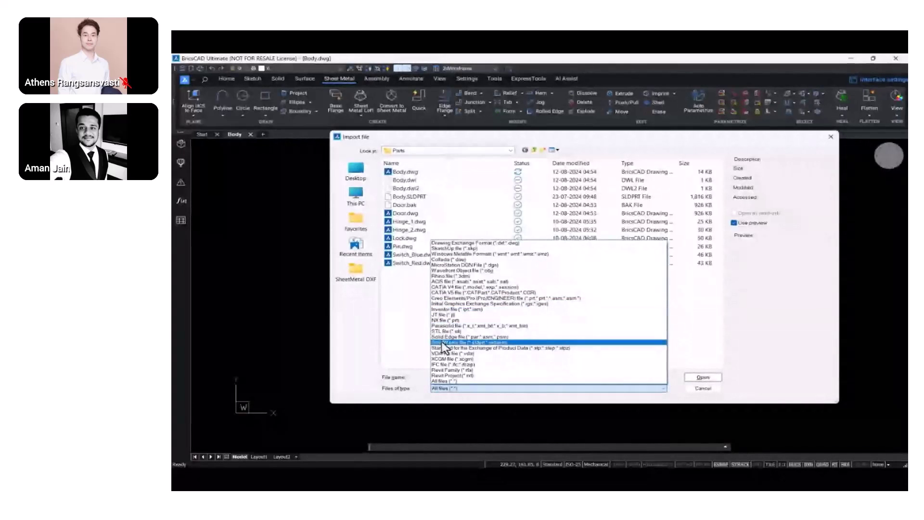
left_click(440, 381)
left_click(408, 198)
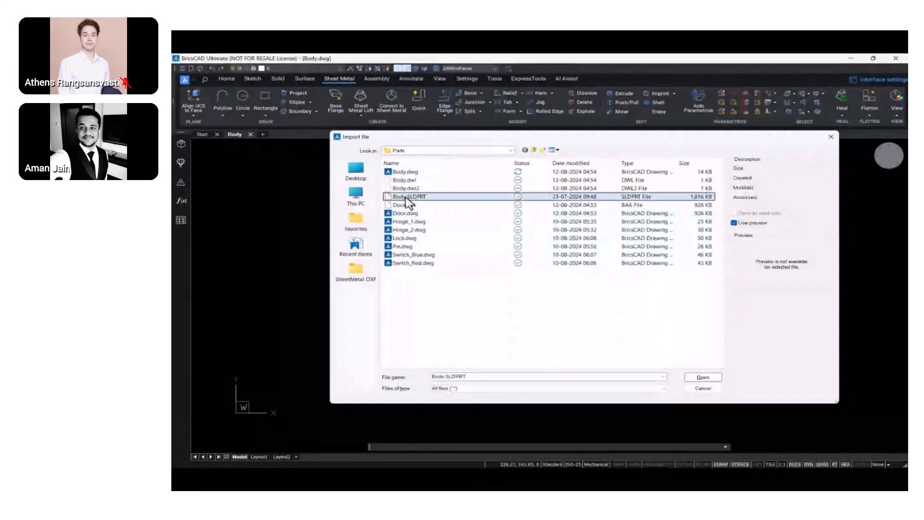
left_click(702, 376)
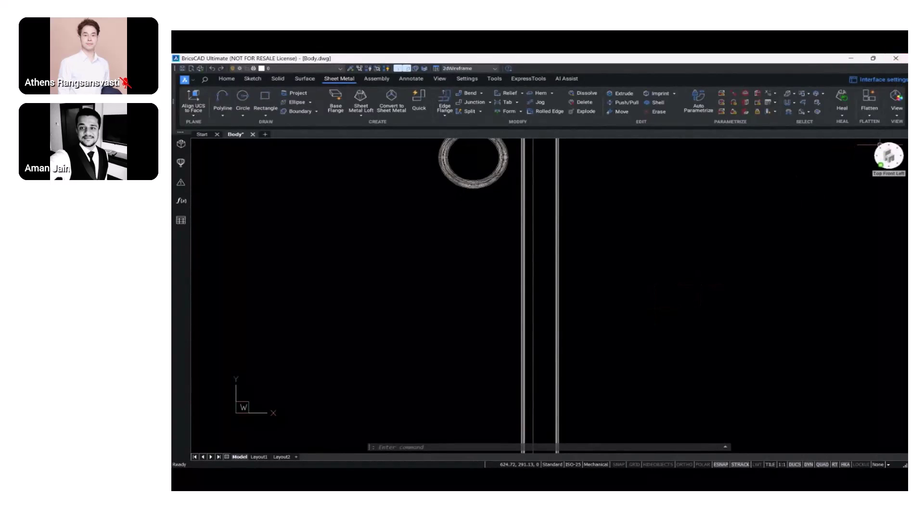
Show the imported body in the top-front-left isometric view with the Modeling visual style
left_click(886, 153)
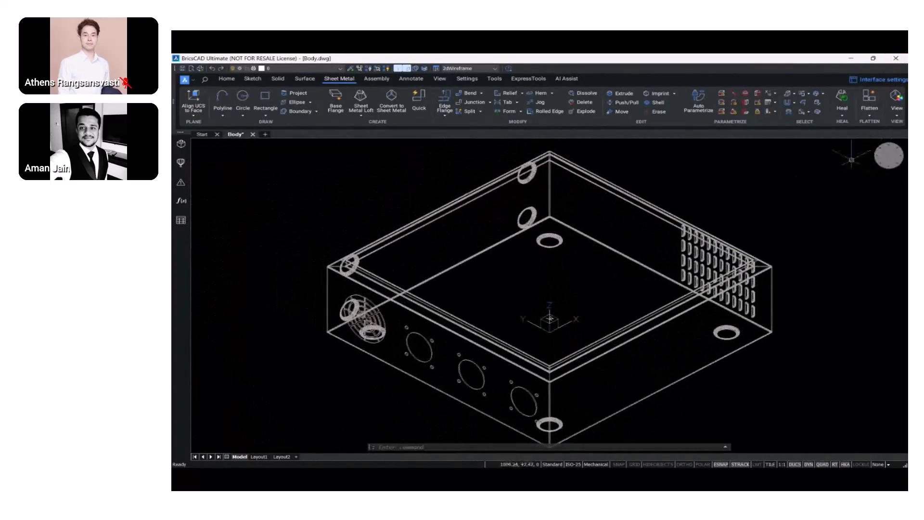
left_click(458, 68)
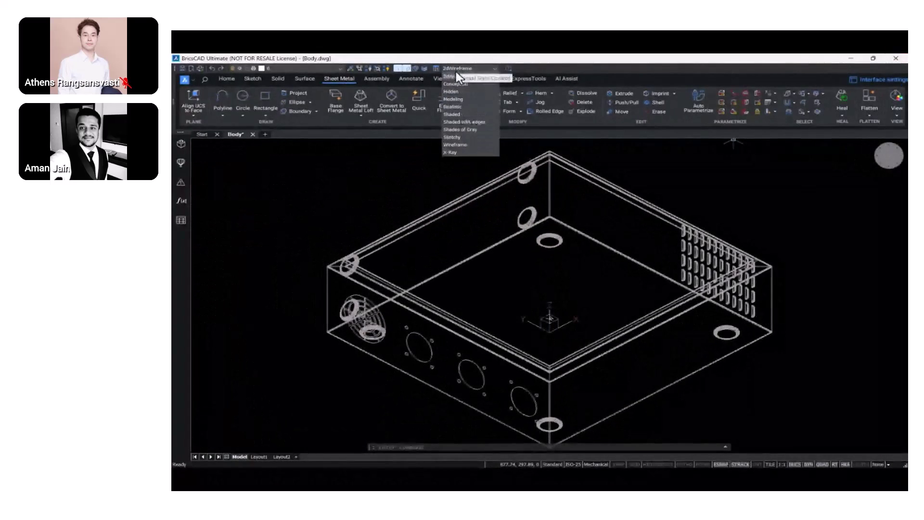
left_click(454, 99)
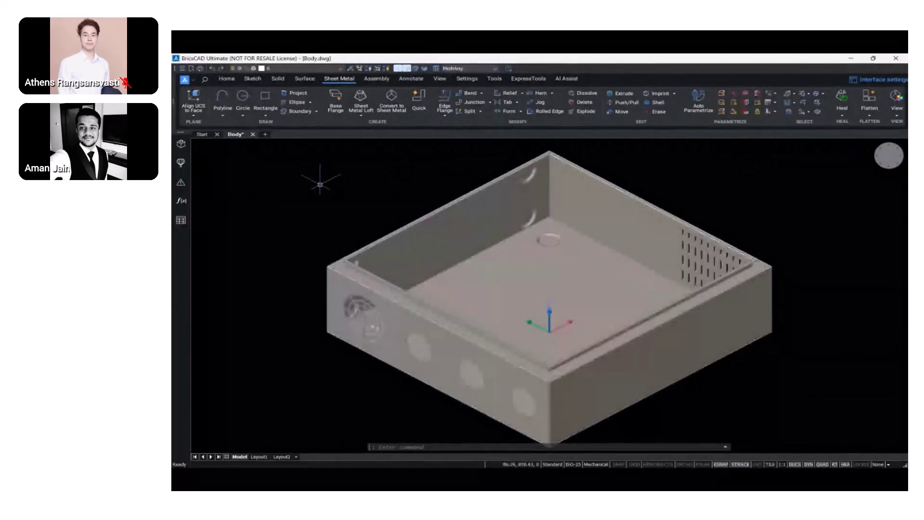
Open the Mechanical Browser and review the component properties of the imported body
left_click(181, 144)
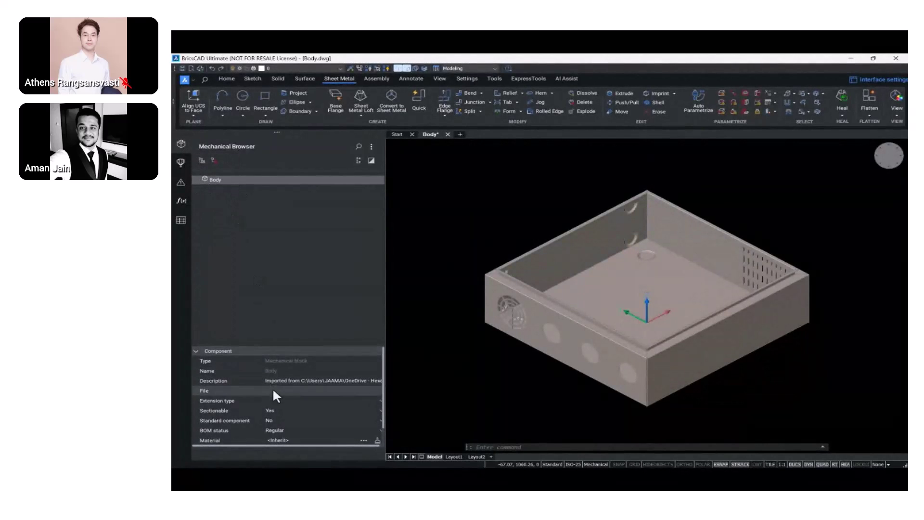
scroll(272, 389, "down", 2)
scroll(273, 394, "up", 2)
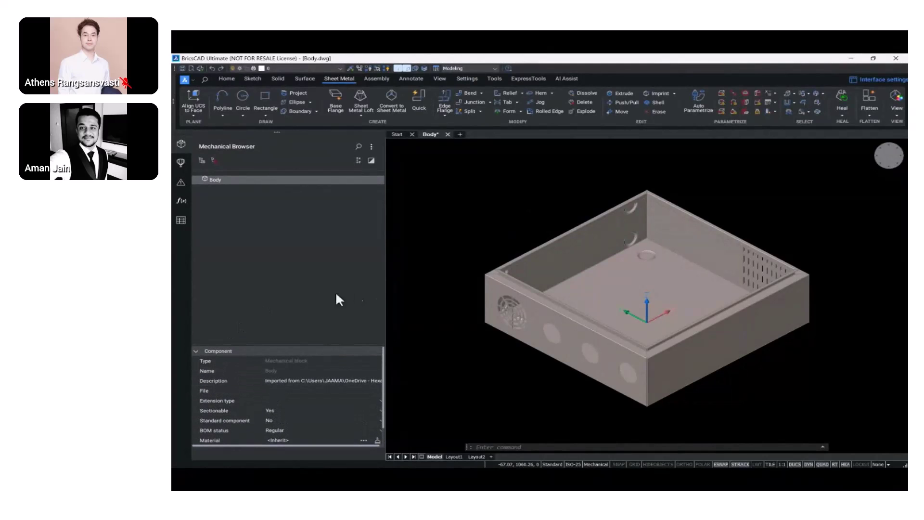
middle_click_drag(470, 361, 461, 358)
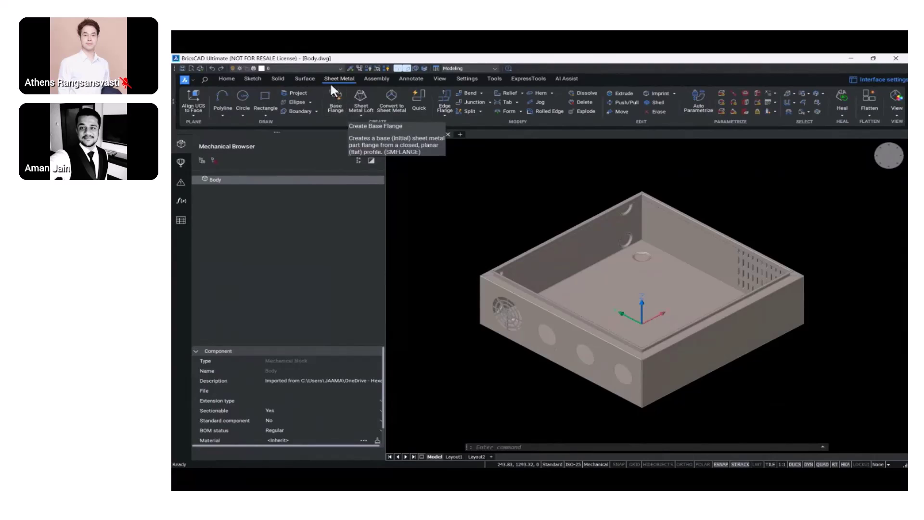
Convert the imported enclosure body to sheet metal using the Entire model option
left_click(387, 101)
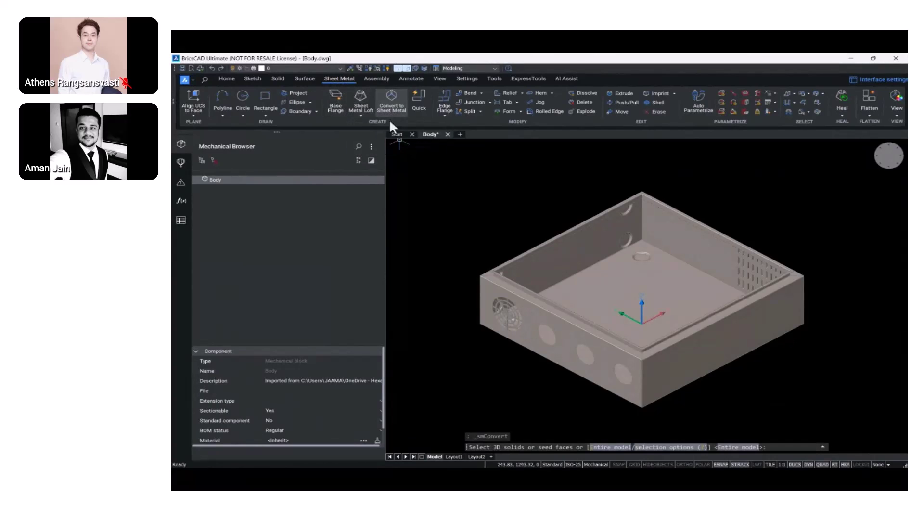
type("E")
key("Return")
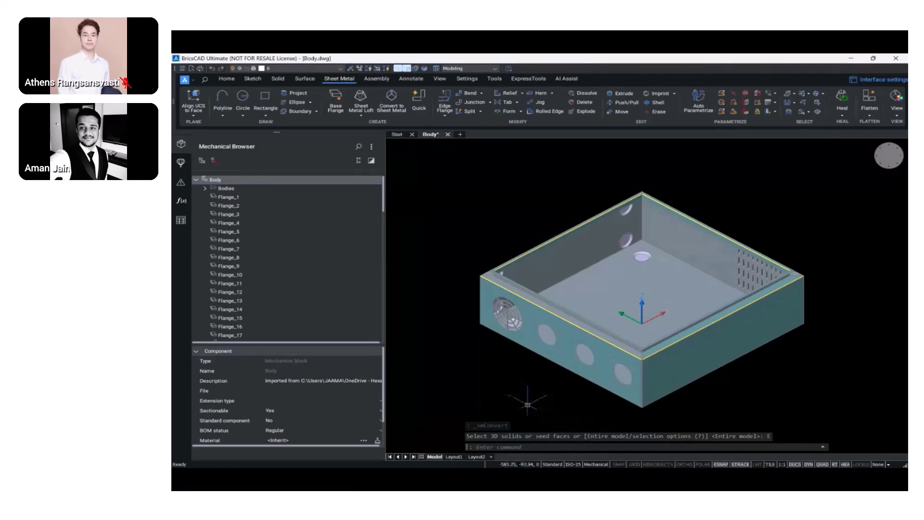
Examine the bends, corner reliefs and junctions at the corners of the converted sheet metal body
mouse_move(764, 355)
middle_mouse_down("shift")
mouse_move(596, 351)
mouse_move(773, 343)
middle_mouse_up("shift")
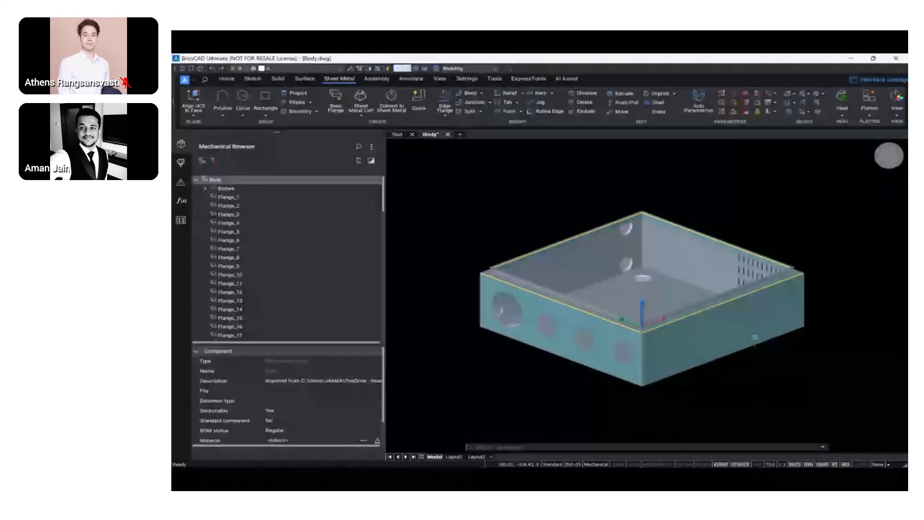
scroll(603, 318, "up", 10)
scroll(603, 318, "up", 4)
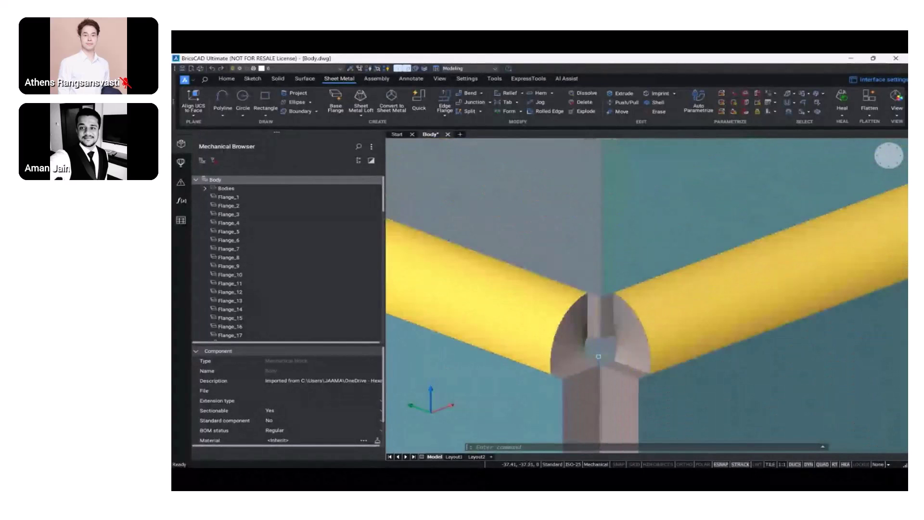
scroll(598, 356, "down", 2)
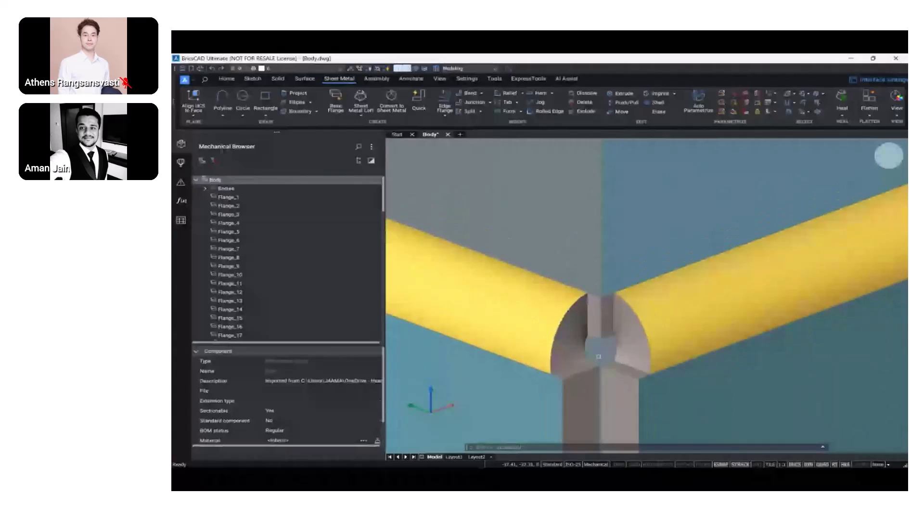
scroll(598, 356, "down", 3)
scroll(598, 356, "down", 6)
middle_click_drag(394, 359, 356, 320)
middle_click_drag(752, 385, 717, 364)
scroll(716, 403, "up", 10)
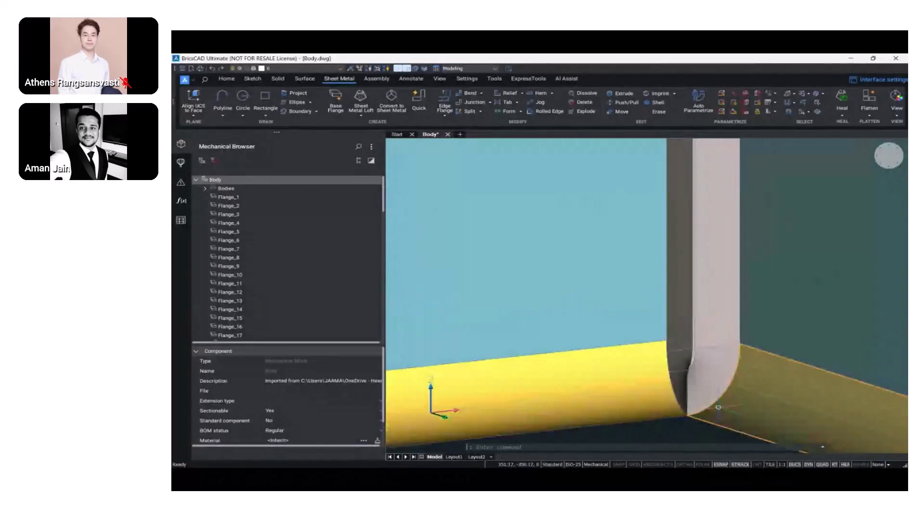
scroll(717, 405, "down", 6)
scroll(716, 404, "down", 5)
middle_click_drag(716, 405, 789, 393, "shift")
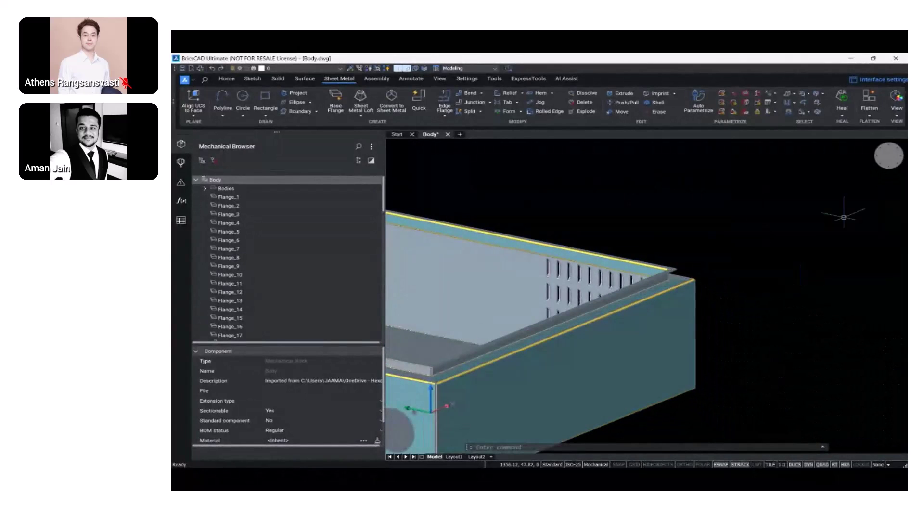
left_click(881, 163)
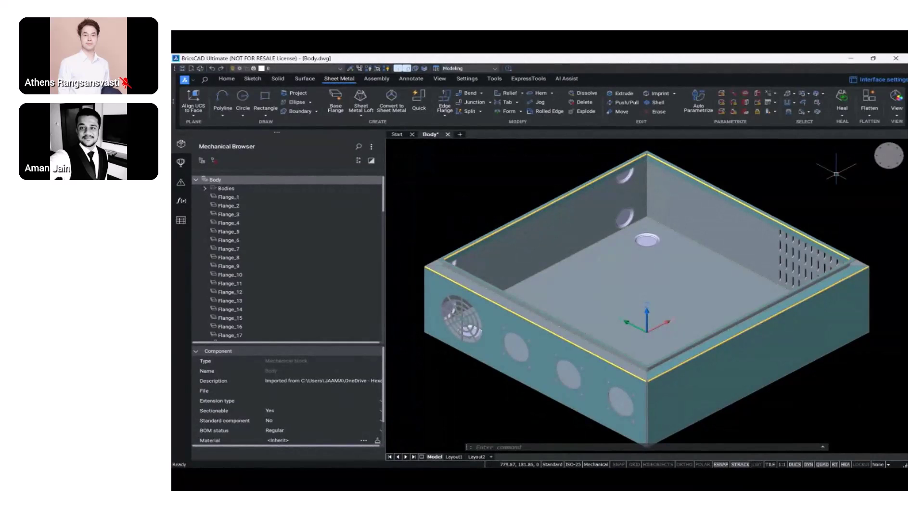
Replace all similar vent form features on the enclosure's side wall with Louver.dwg from the Form Features library
middle_click_drag(873, 317, 648, 391, "shift")
scroll(649, 391, "up", 10)
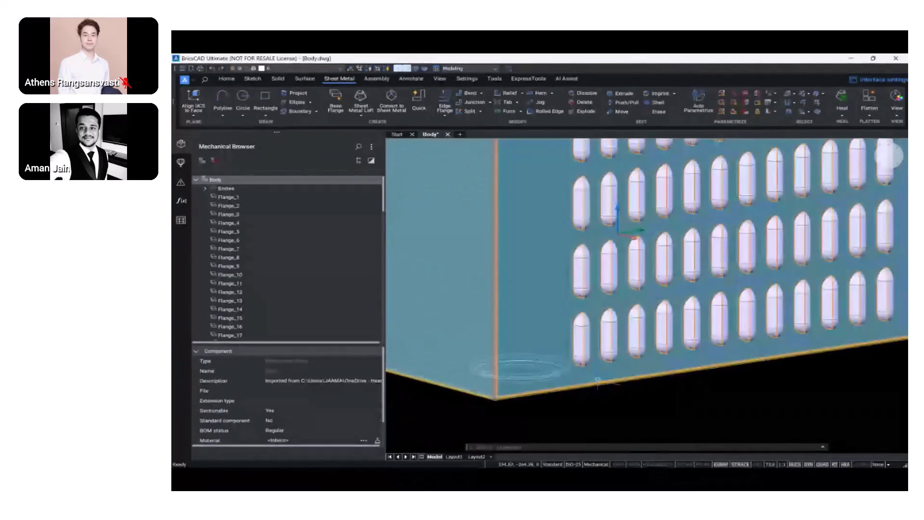
mouse_move(541, 300)
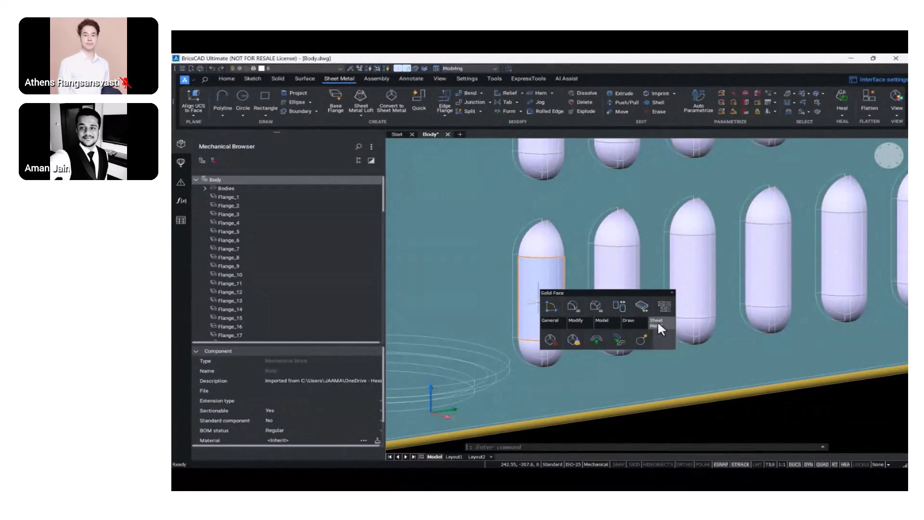
mouse_move(631, 322)
mouse_move(658, 328)
left_click(618, 339)
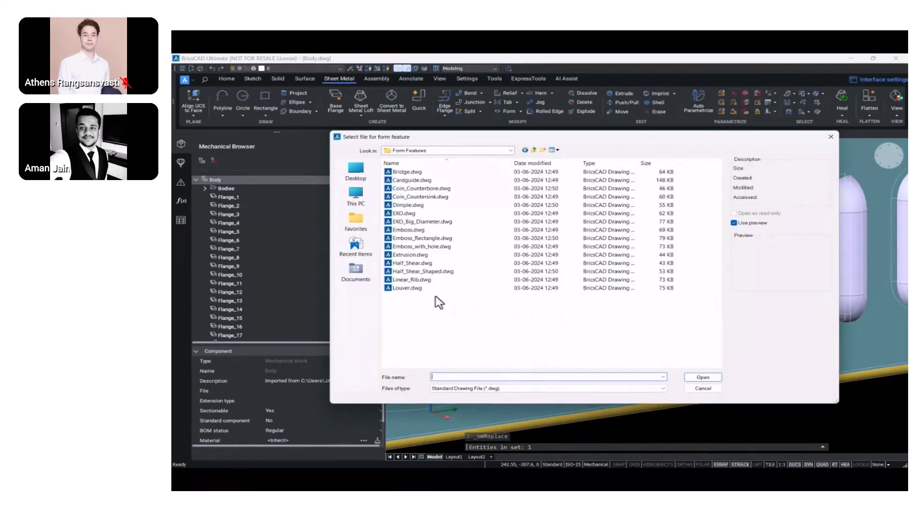
left_click(396, 288)
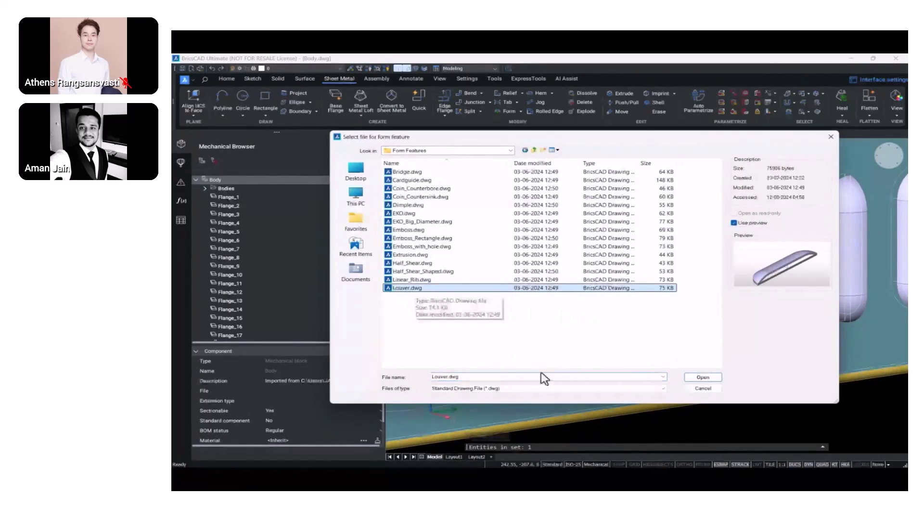
left_click(702, 377)
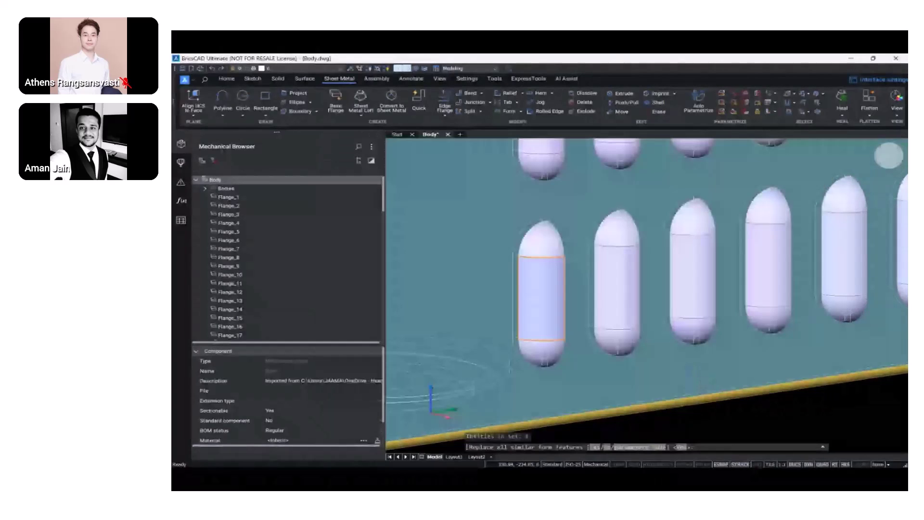
scroll(563, 433, "down", 5)
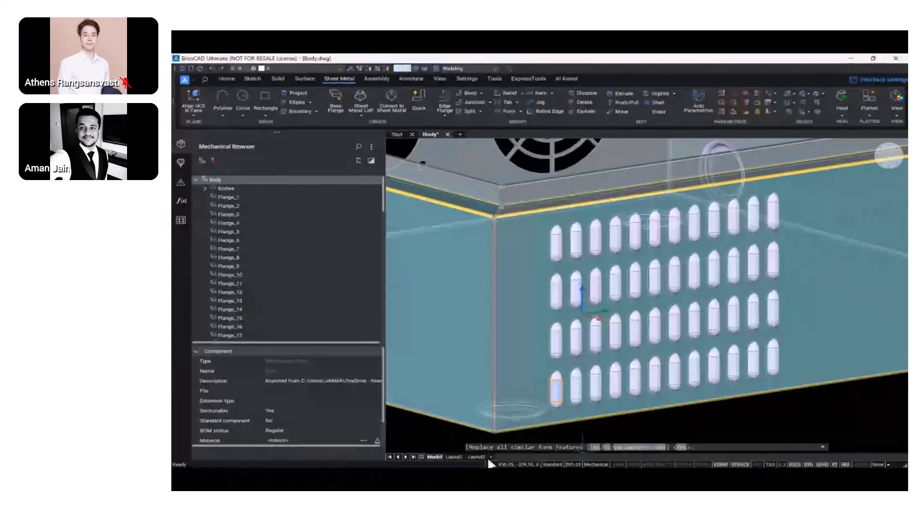
left_click(648, 452)
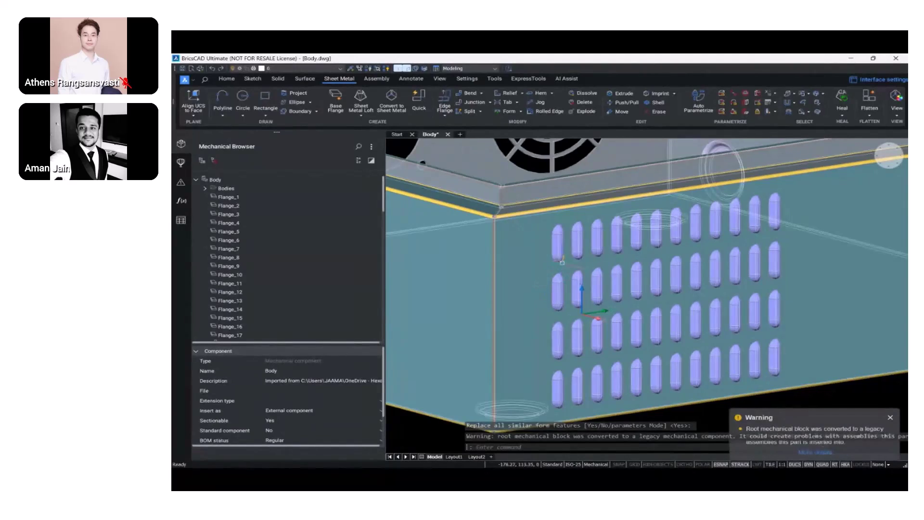
left_click(890, 418)
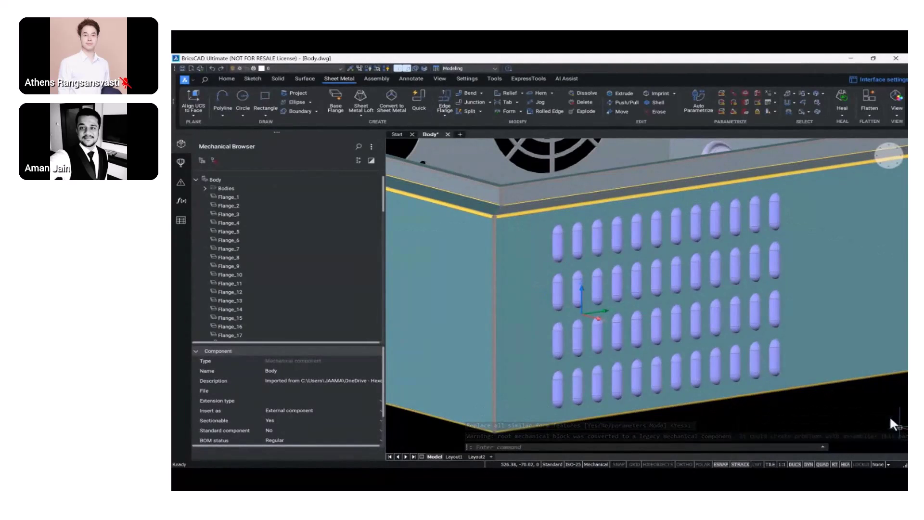
Review the length, width and height parameters of the last louver in the Mechanical Browser
scroll(253, 265, "down", 8)
scroll(258, 271, "down", 15)
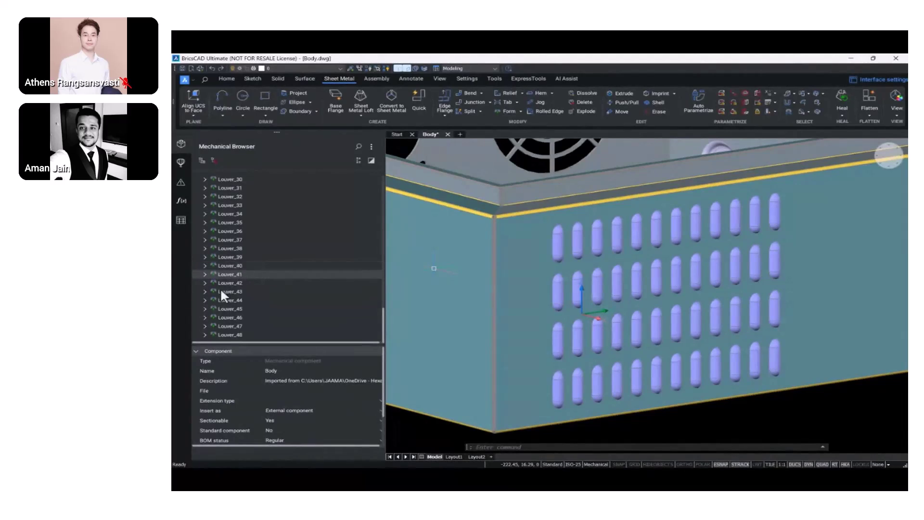
left_click(236, 336)
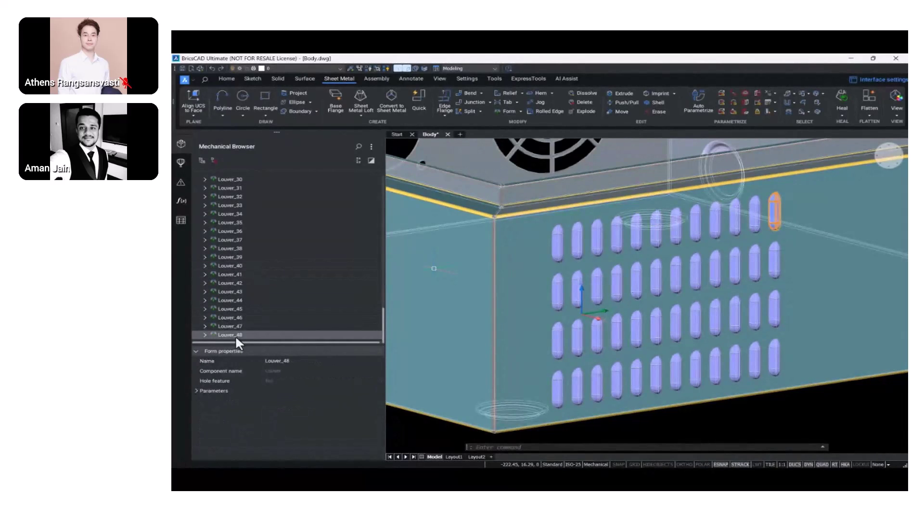
left_click(204, 335)
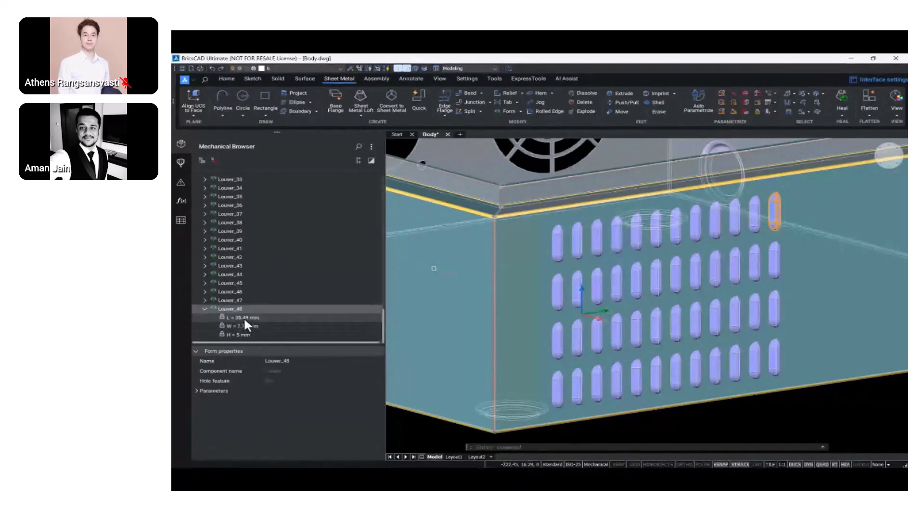
left_click(203, 308)
Select all the louvers in the Mechanical Browser and set their length parameter L to 38 mm
scroll(212, 299, "up", 1)
scroll(211, 298, "up", 6)
scroll(226, 287, "up", 2)
scroll(227, 279, "up", 3)
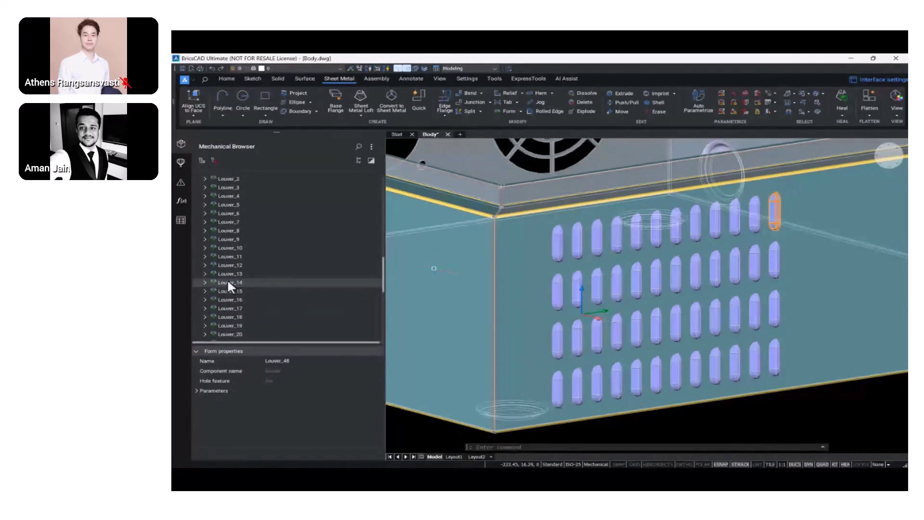
left_click(238, 236)
scroll(252, 273, "down", 15)
left_click(236, 333, "shift")
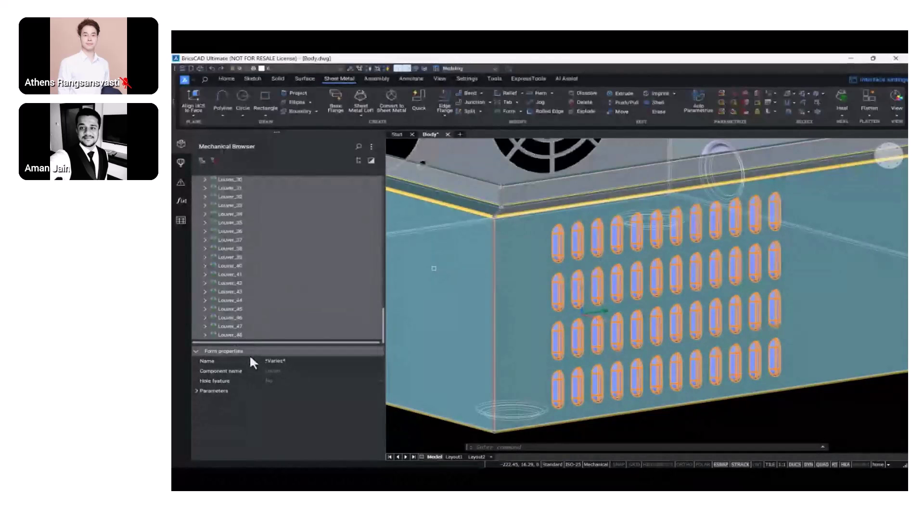
left_click(196, 392)
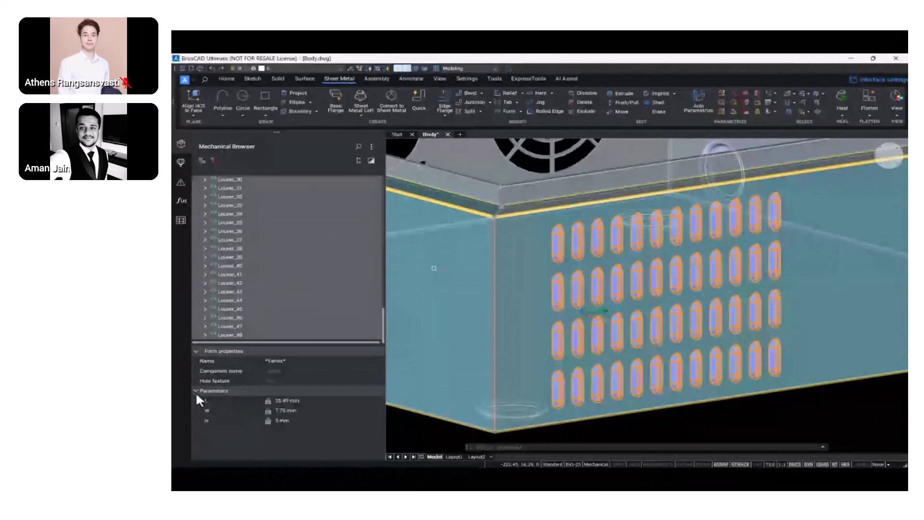
left_click(286, 400)
type("38")
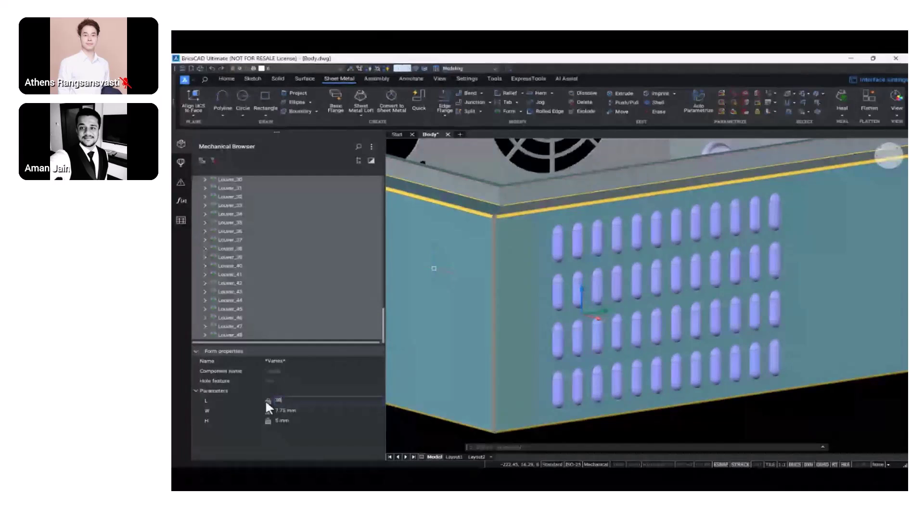
key("Return")
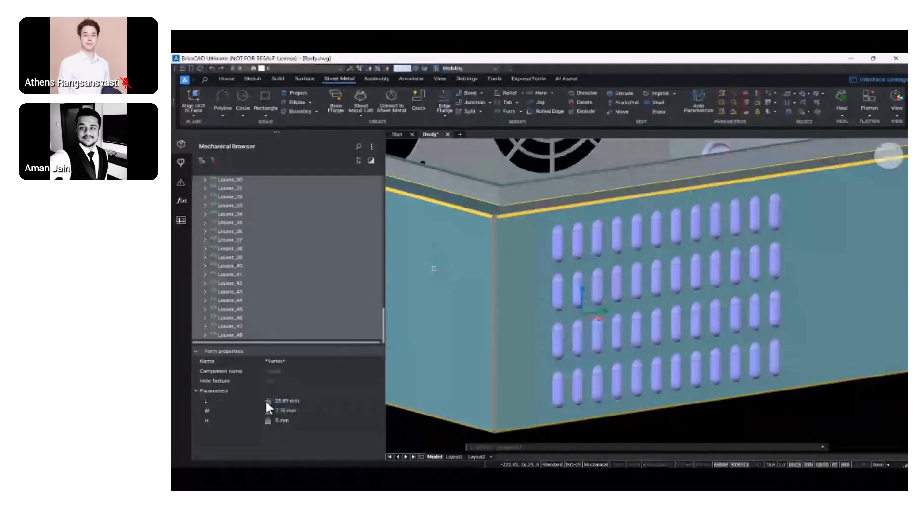
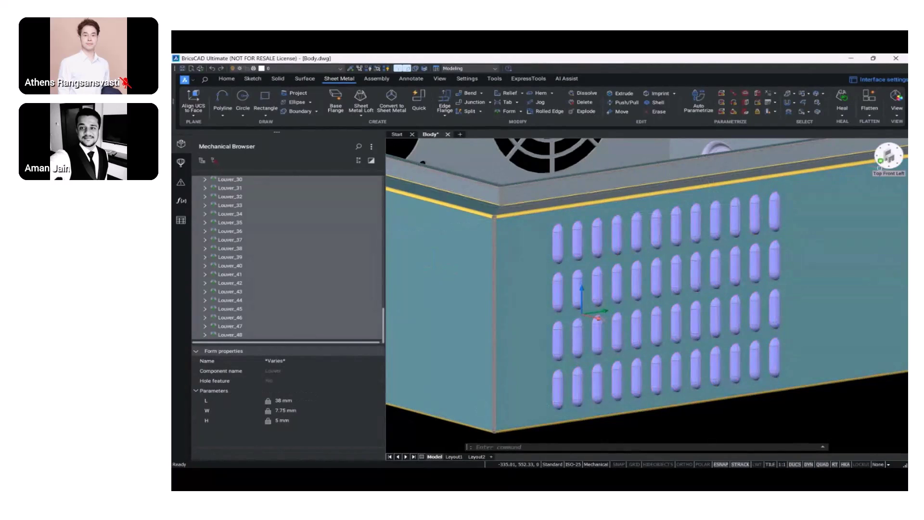
Unfold the body from its floor face beside the model and save the 2D geometry as Body_unfold.dxf in the SheetMetal DXF folder
left_click(887, 156)
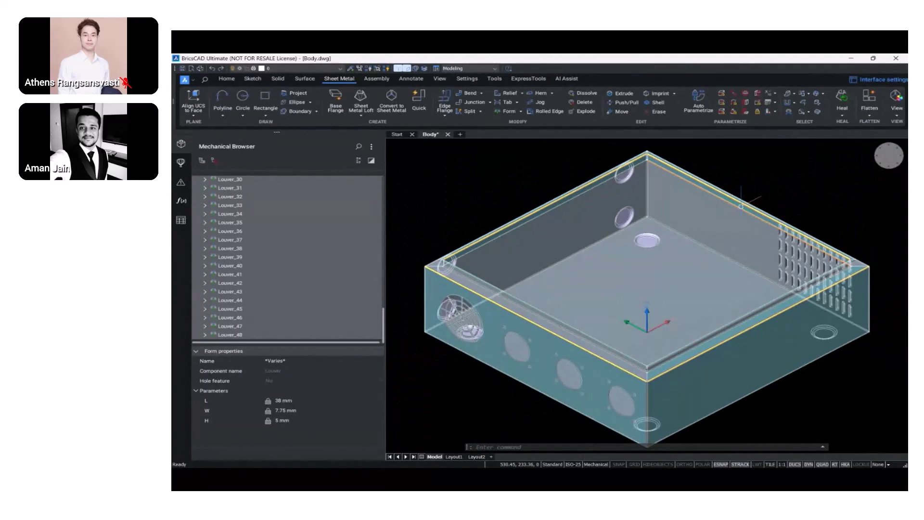
mouse_move(655, 277)
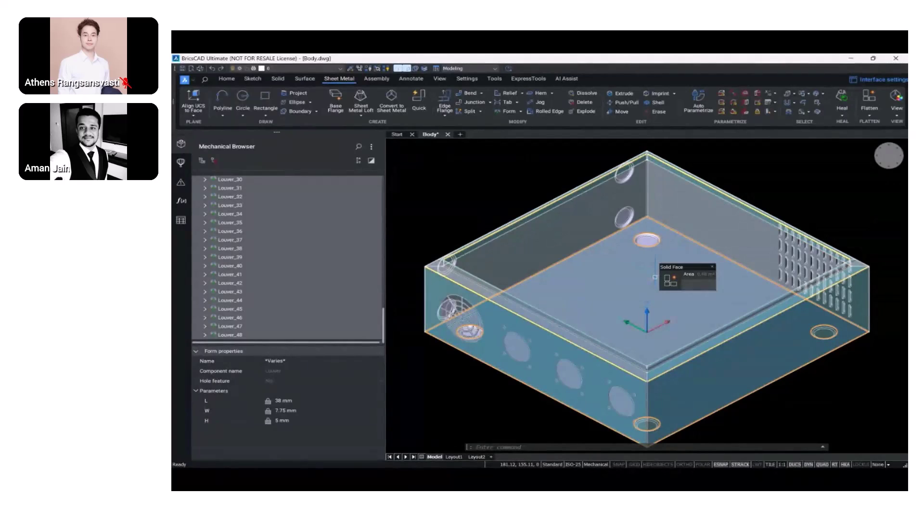
left_click(890, 160)
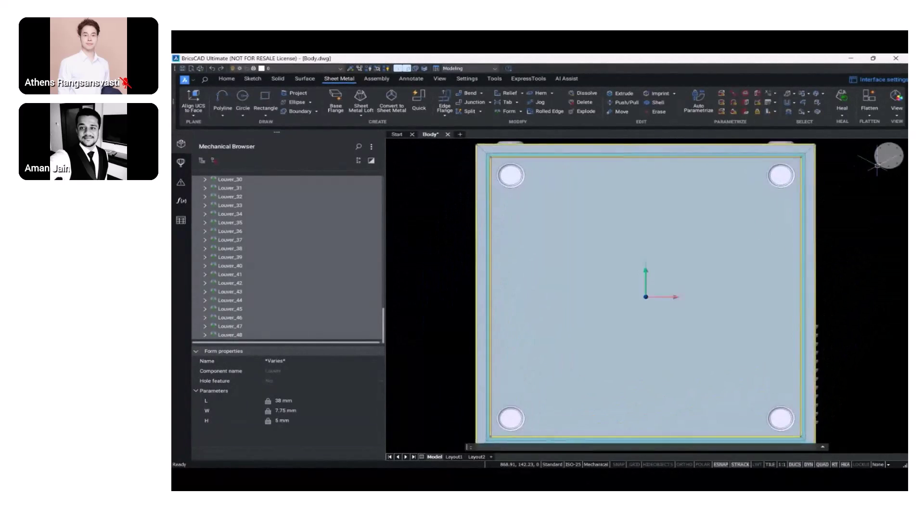
middle_click_drag(616, 261, 507, 314)
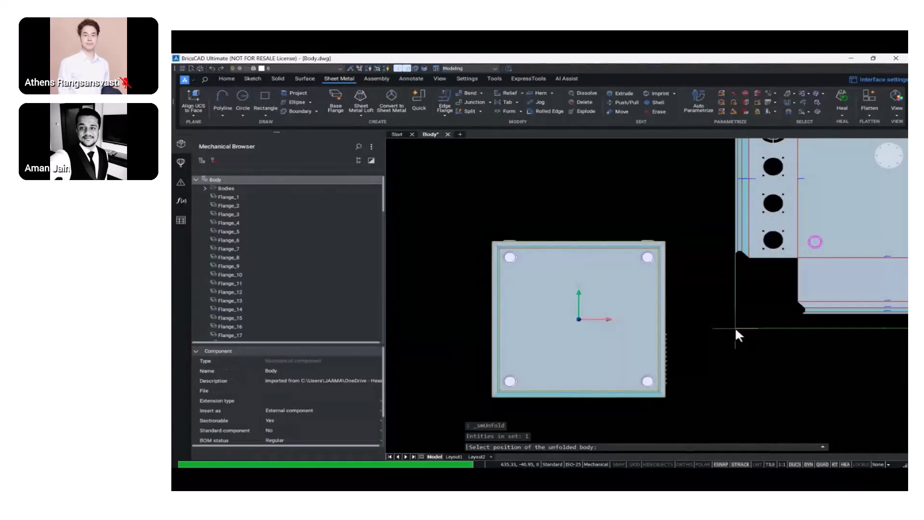
middle_click_drag(730, 331, 594, 320)
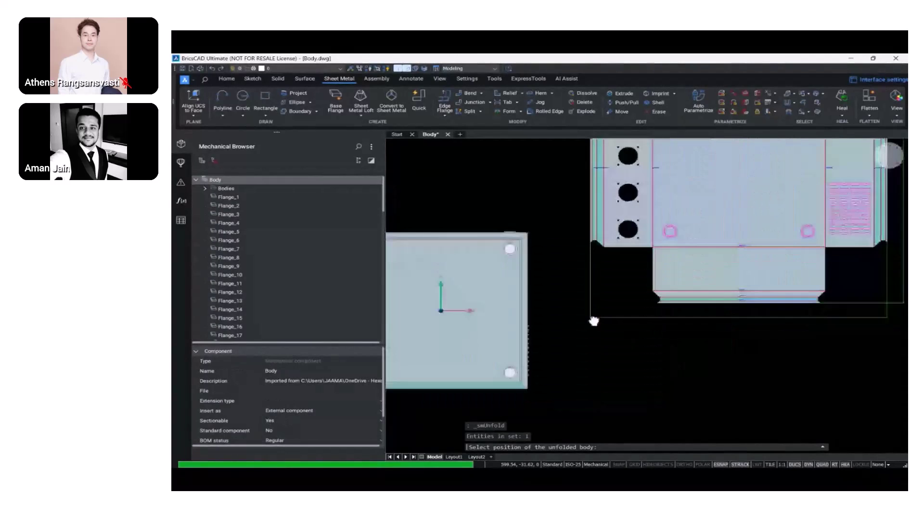
scroll(591, 318, "down", 2)
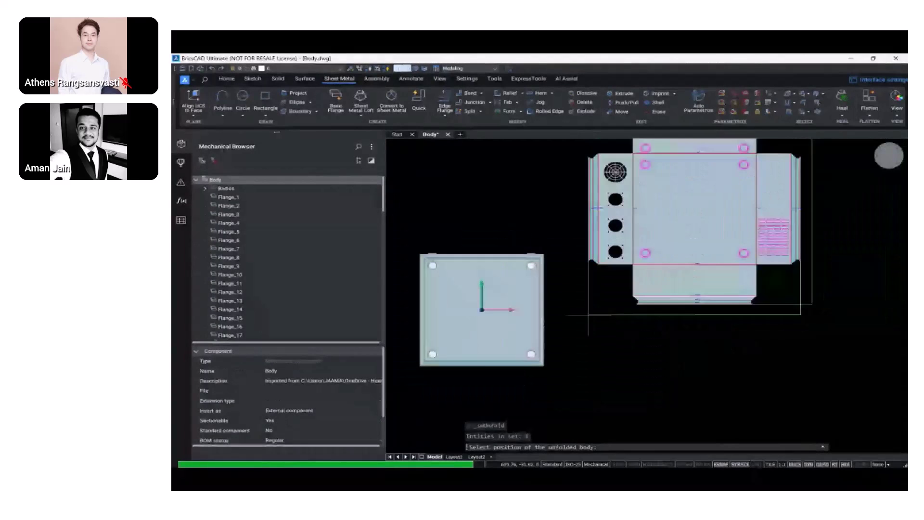
left_click(586, 401)
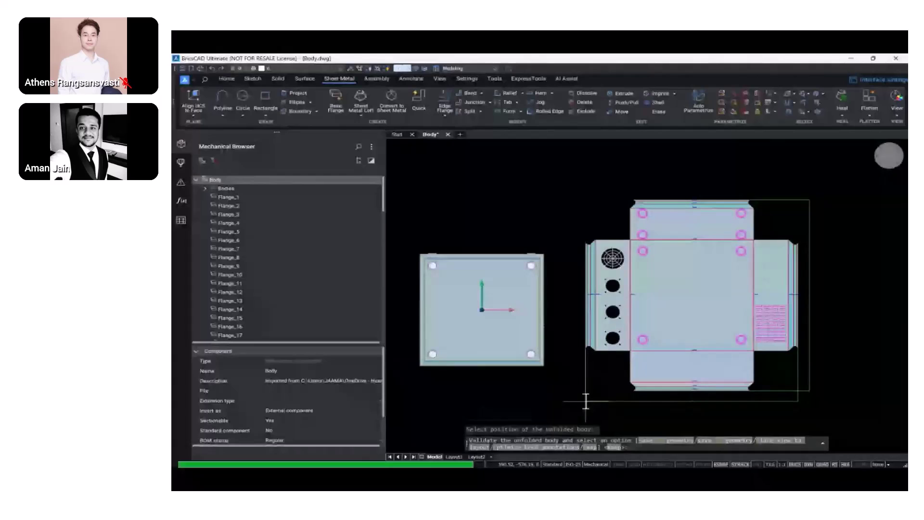
left_click(664, 439)
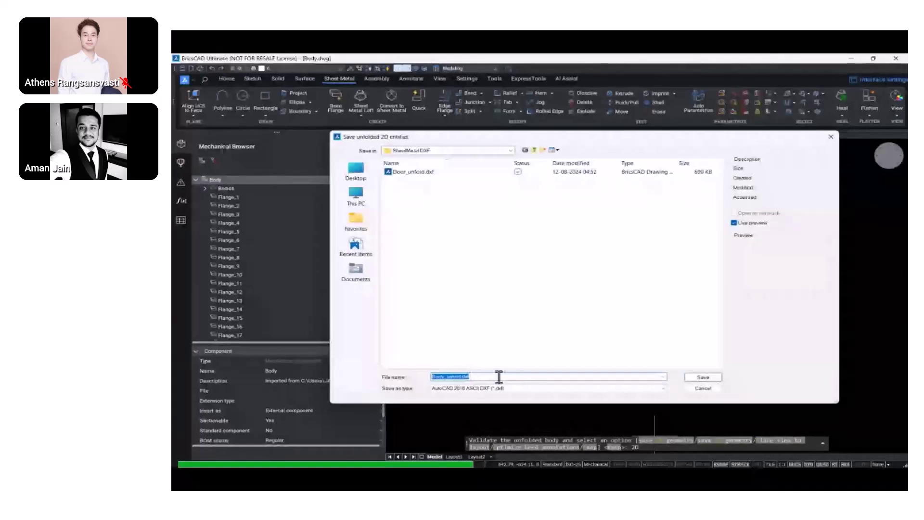
left_click(702, 378)
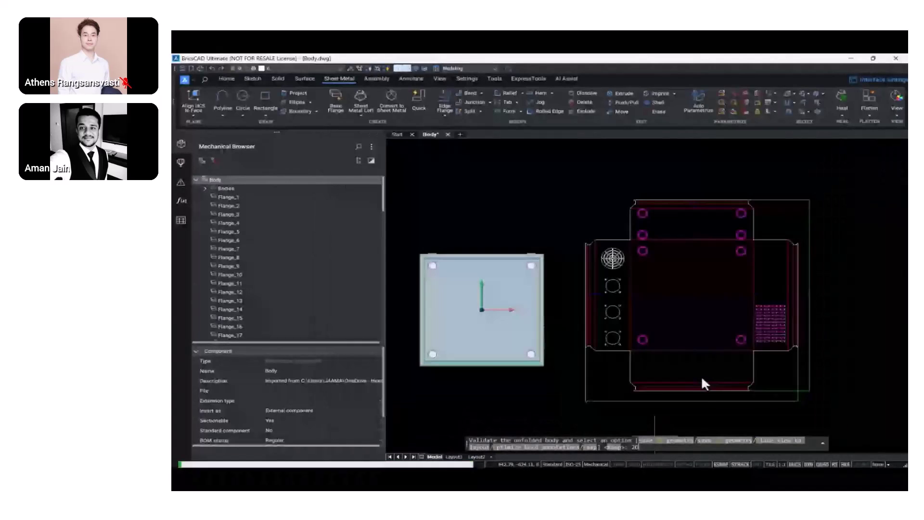
Examine the cutouts, bend annotations and louver outlines in the Body_unfold flat pattern drawing
scroll(528, 283, "up", 3)
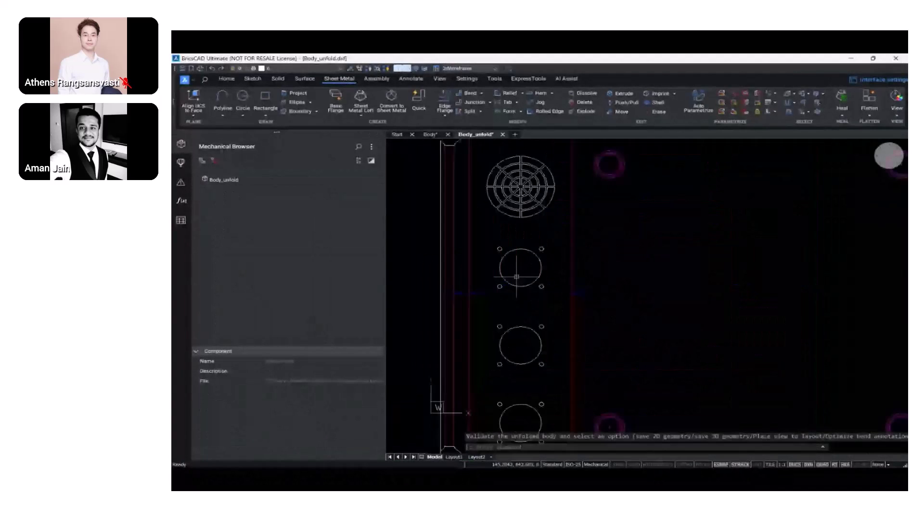
scroll(517, 276, "up", 3)
scroll(730, 345, "up", 3)
scroll(534, 364, "down", 4)
scroll(534, 363, "down", 6)
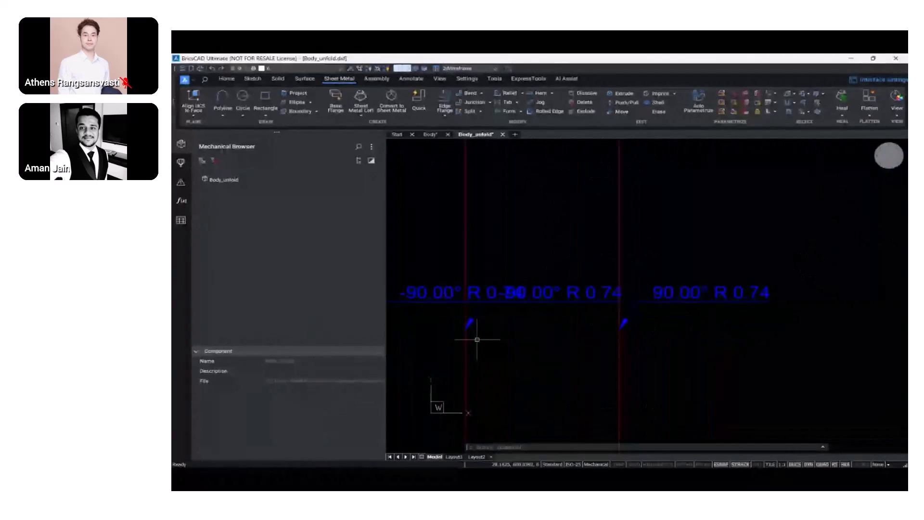
scroll(716, 336, "up", 10)
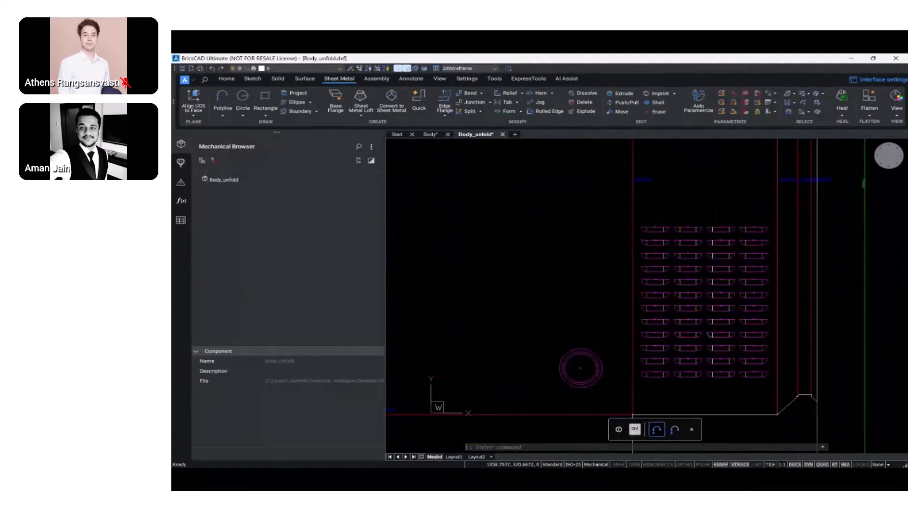
Close the body's flat pattern drawing, saving it as Body_unfold.dwg in the SheetMetal DXF folder
scroll(715, 336, "down", 5)
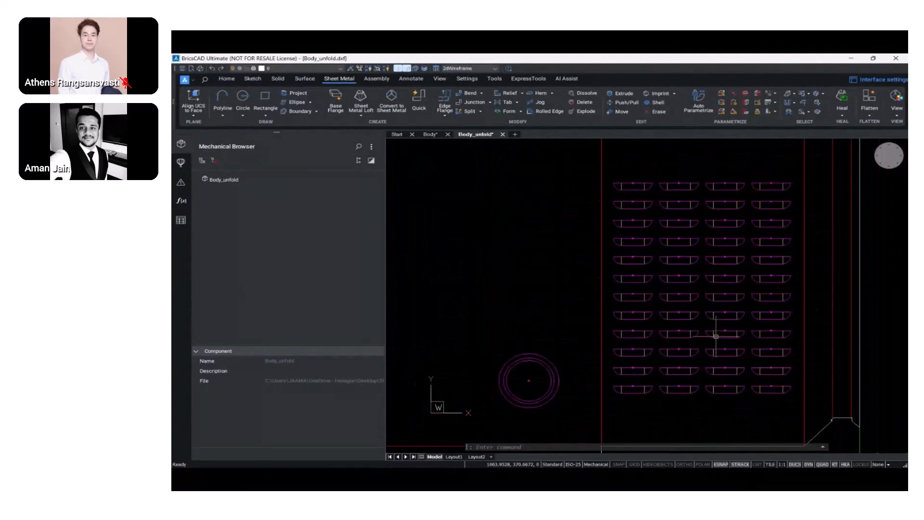
scroll(720, 336, "down", 2)
scroll(625, 385, "up", 9)
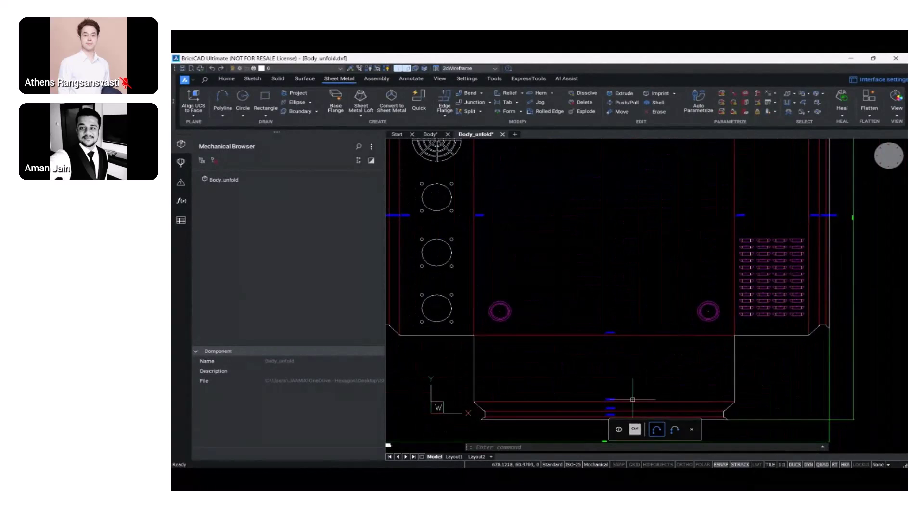
scroll(611, 406, "down", 7)
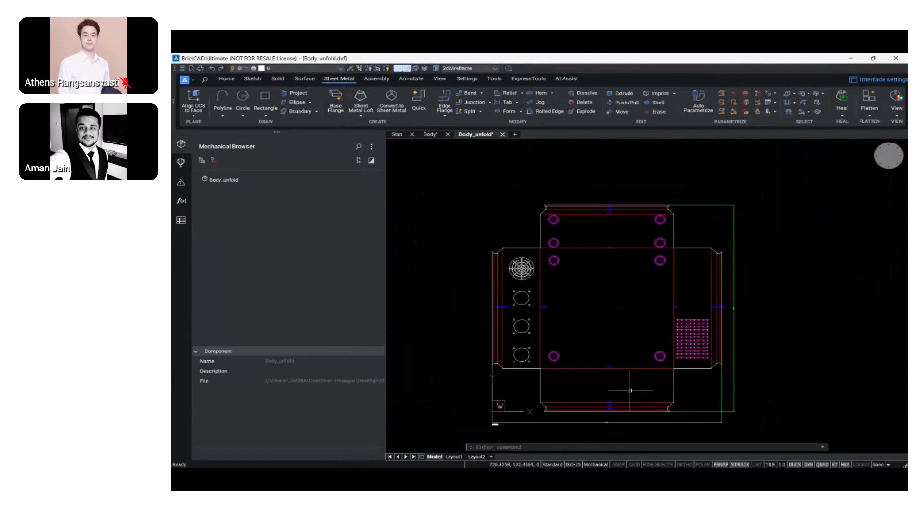
scroll(527, 362, "up", 3)
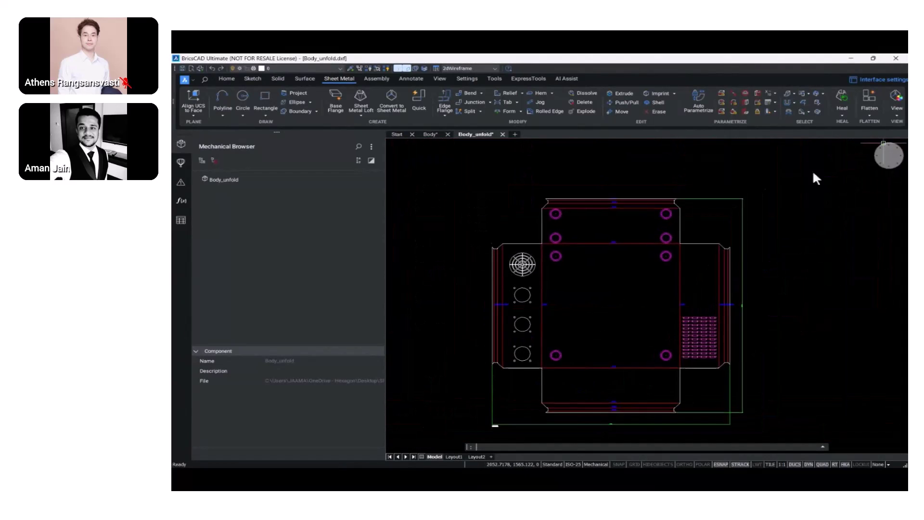
left_click(503, 135)
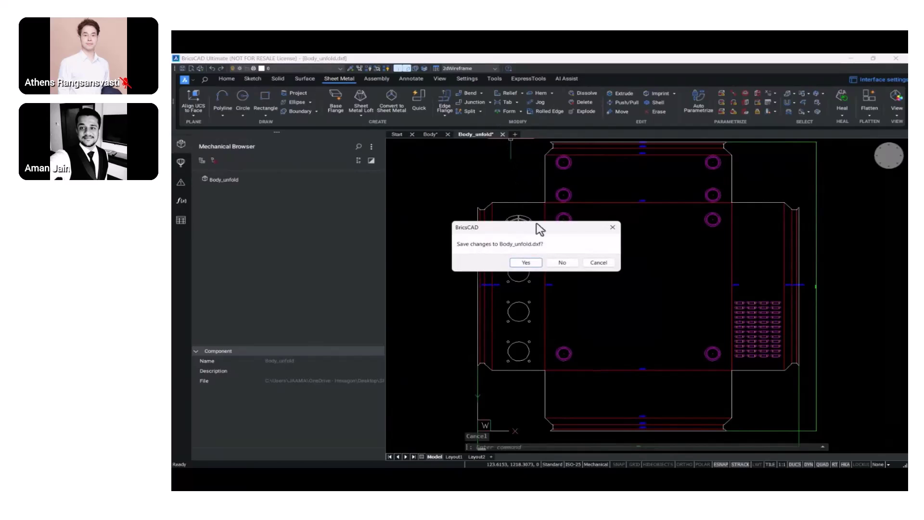
left_click(525, 262)
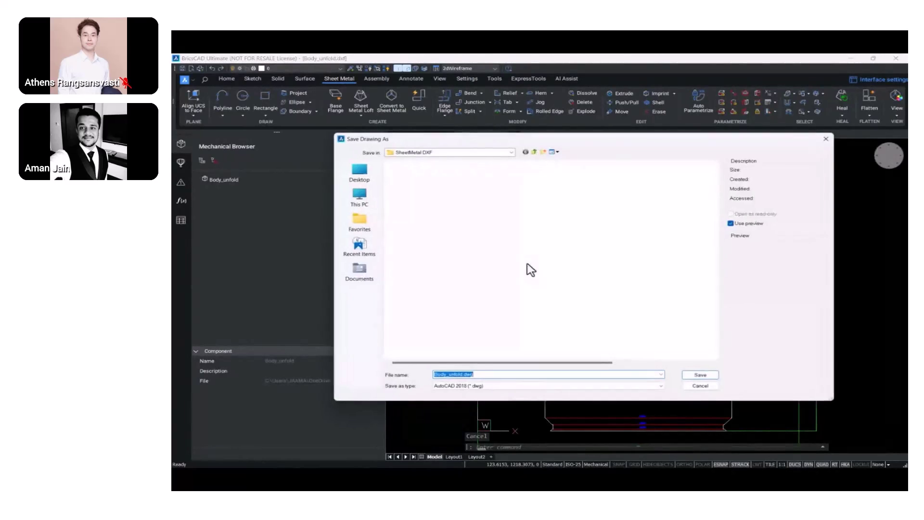
left_click(696, 379)
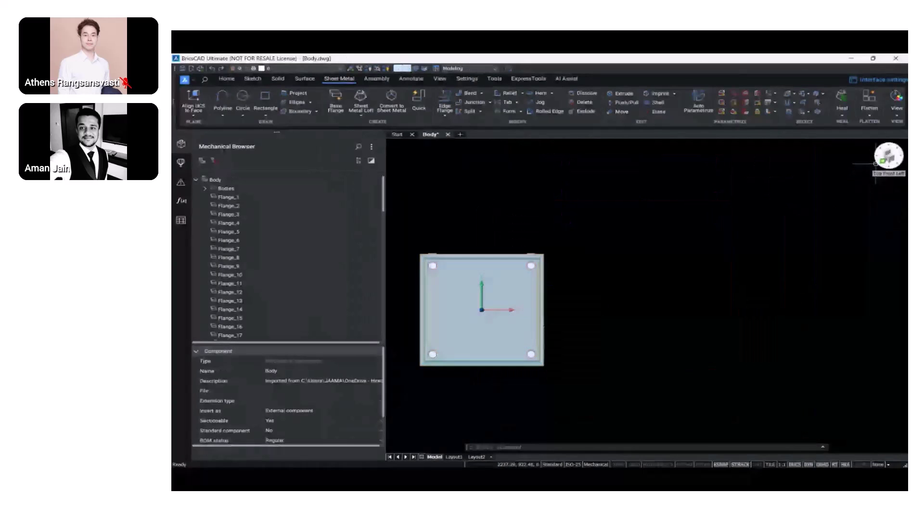
Show the Body model in the Top Front Left isometric view and close Body.dwg with its changes saved
left_click(876, 164)
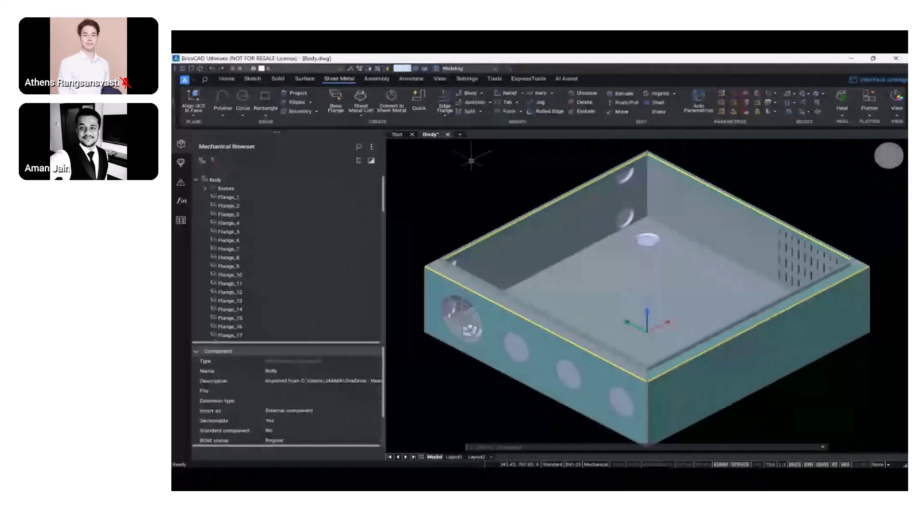
left_click(191, 81)
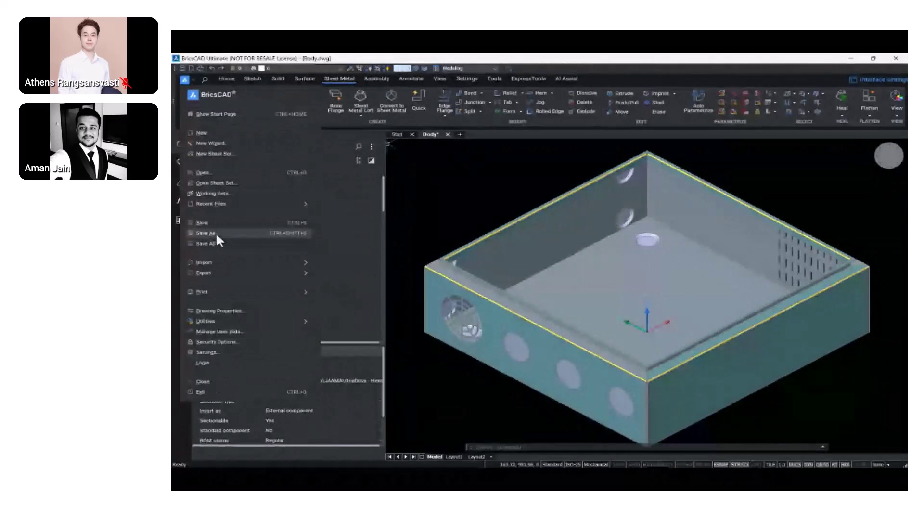
key("Escape")
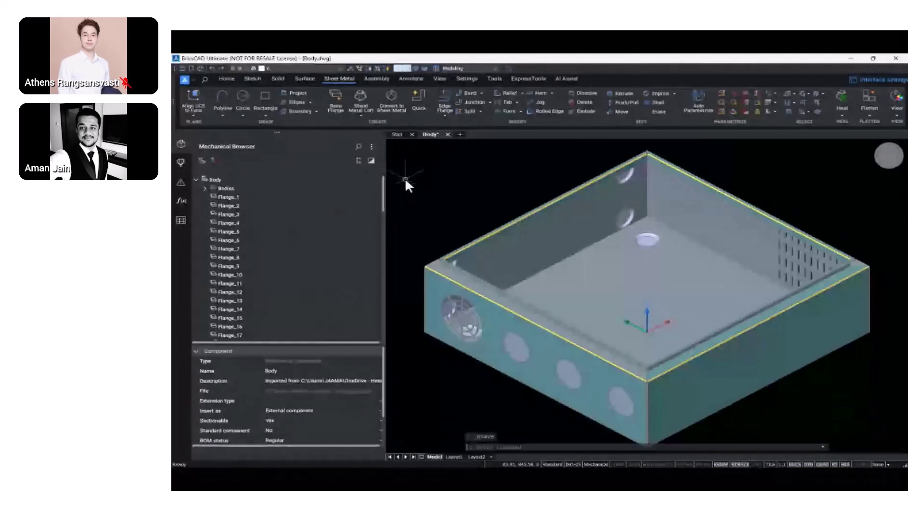
left_click(447, 134)
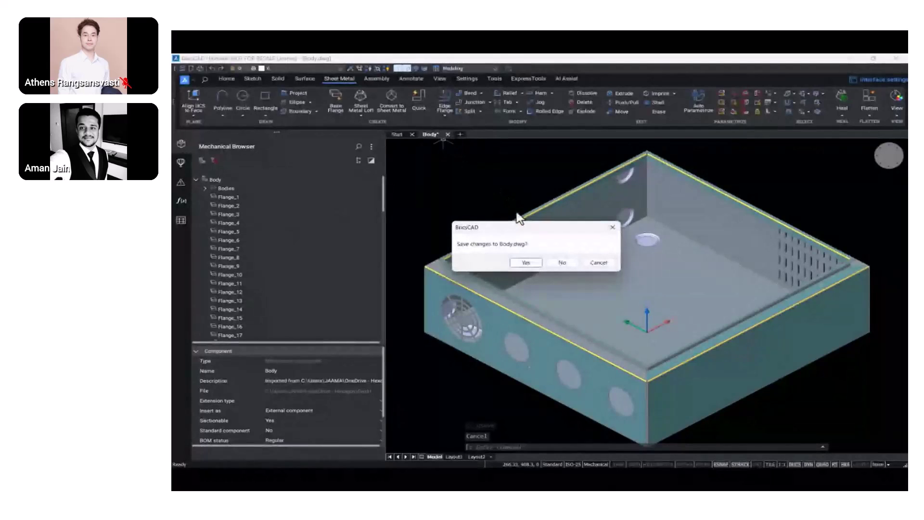
left_click(525, 263)
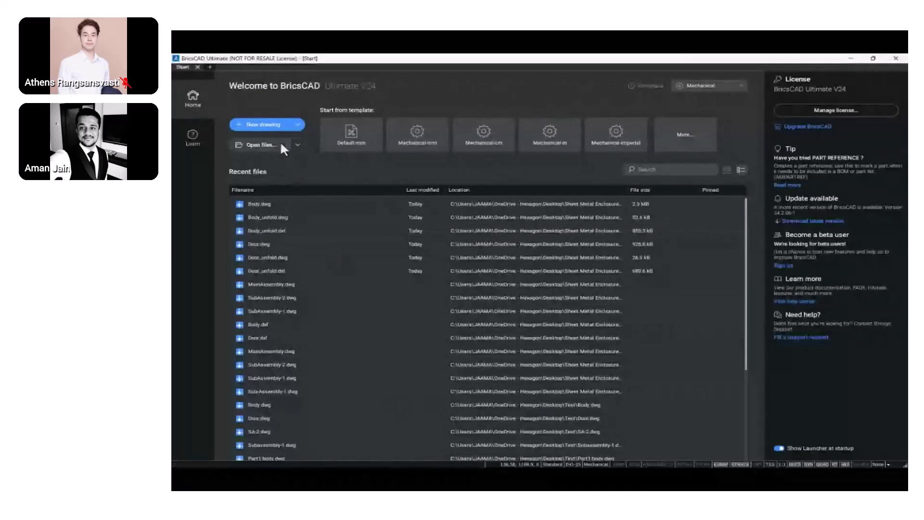
Create a new drawing and insert the Door.dwg component from the Parts folder at the origin 0,0,0
left_click(267, 126)
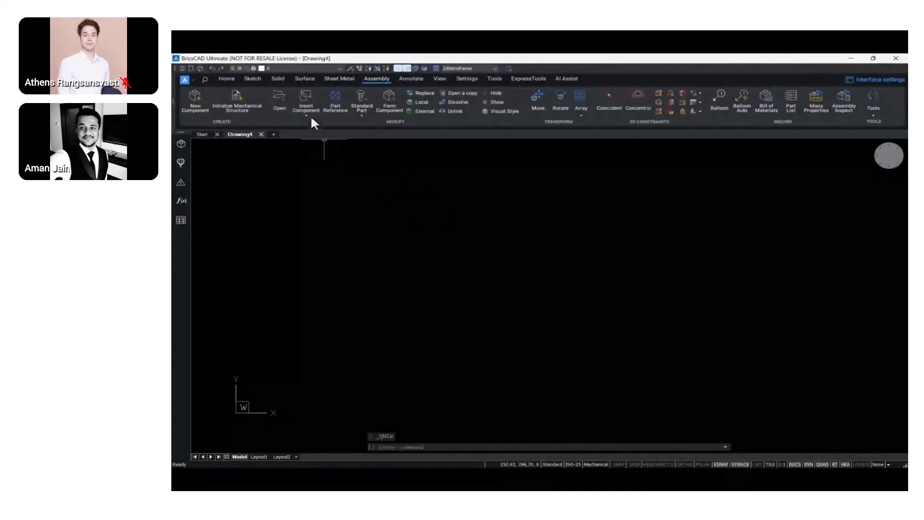
left_click(307, 93)
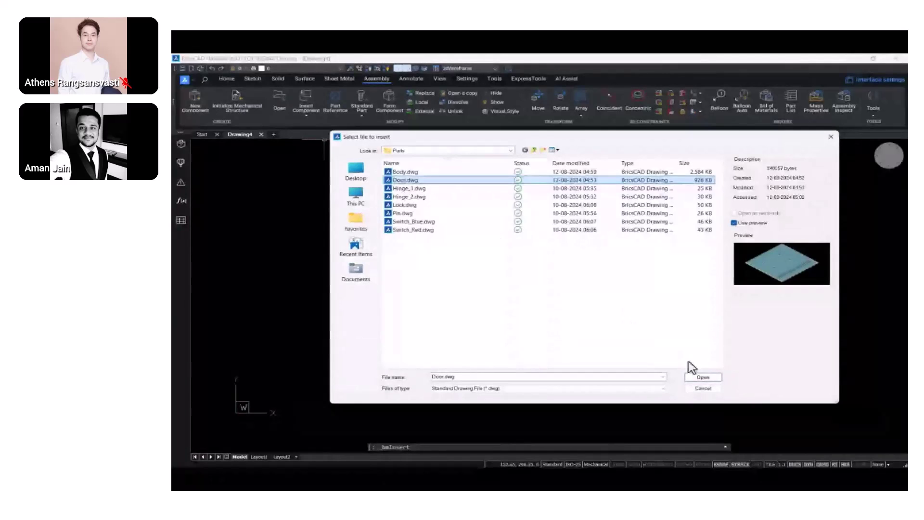
left_click(703, 378)
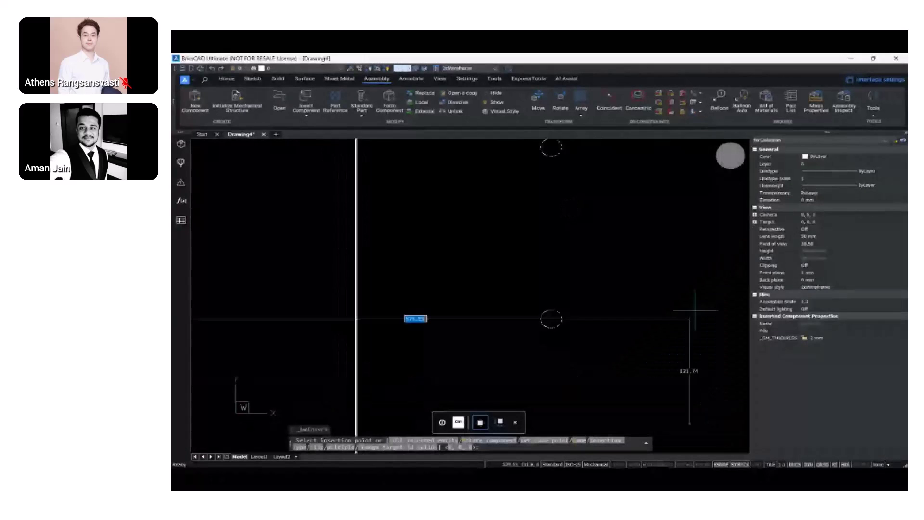
left_click(712, 165)
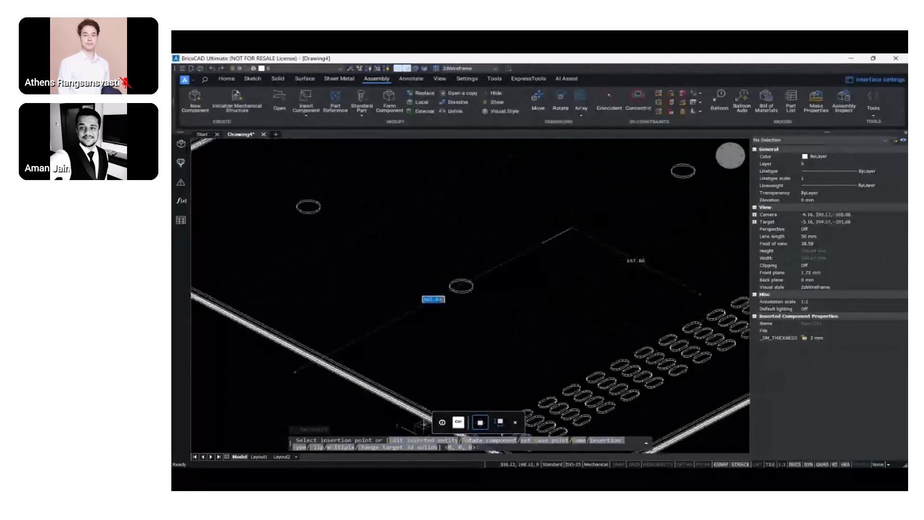
scroll(548, 242, "down", 3)
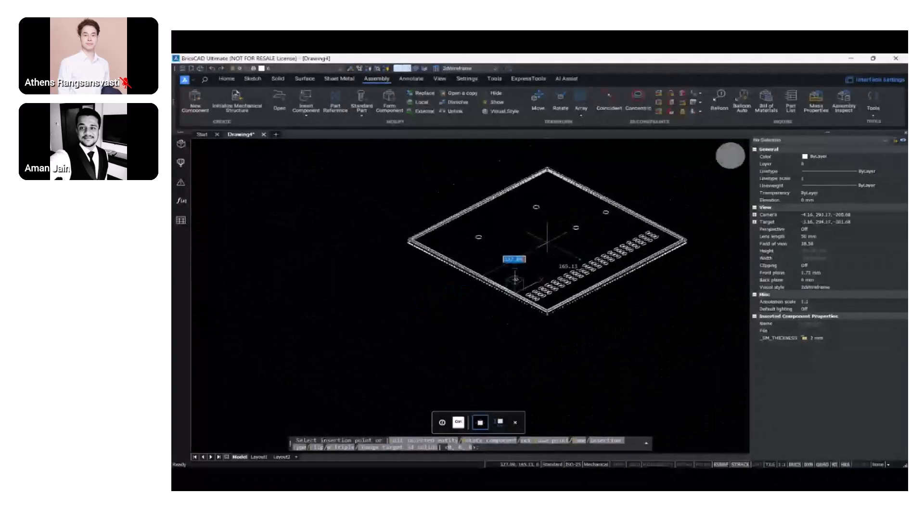
scroll(547, 242, "up", 1)
middle_click_drag(490, 274, 491, 274)
scroll(488, 274, "up", 5)
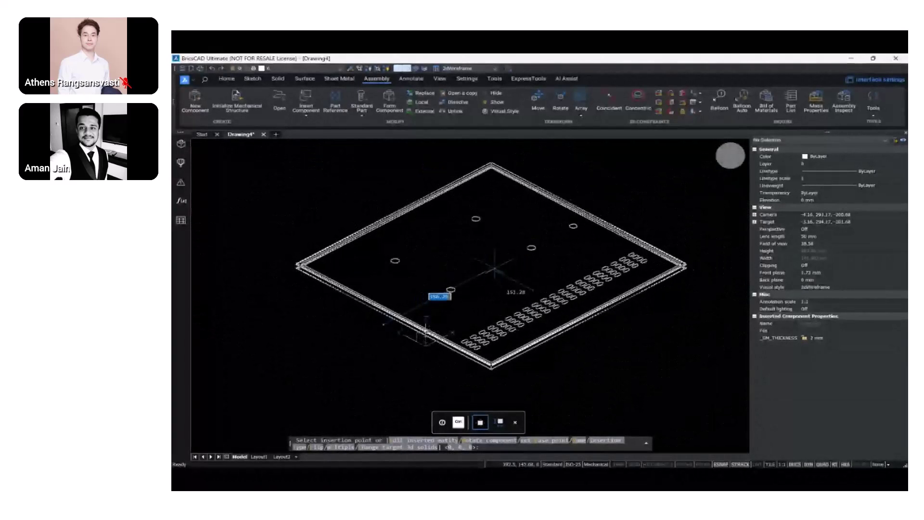
scroll(499, 267, "up", 1)
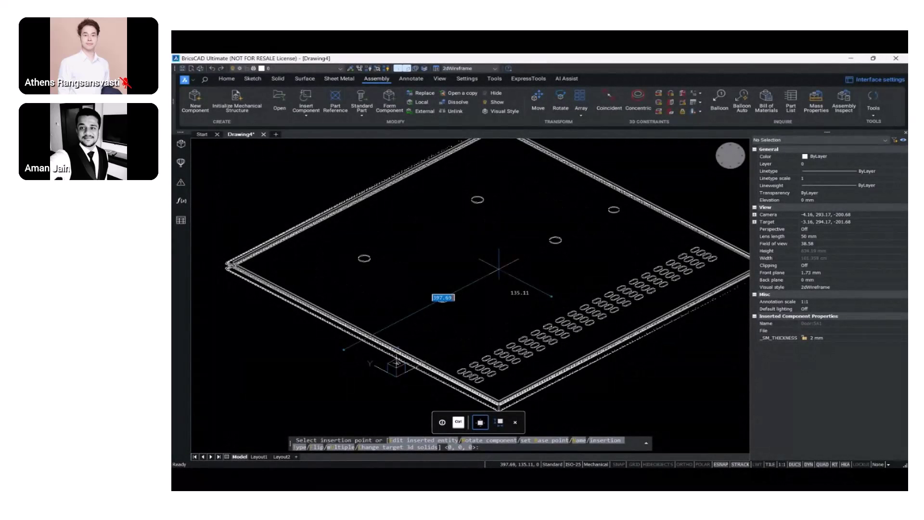
scroll(499, 267, "down", 1)
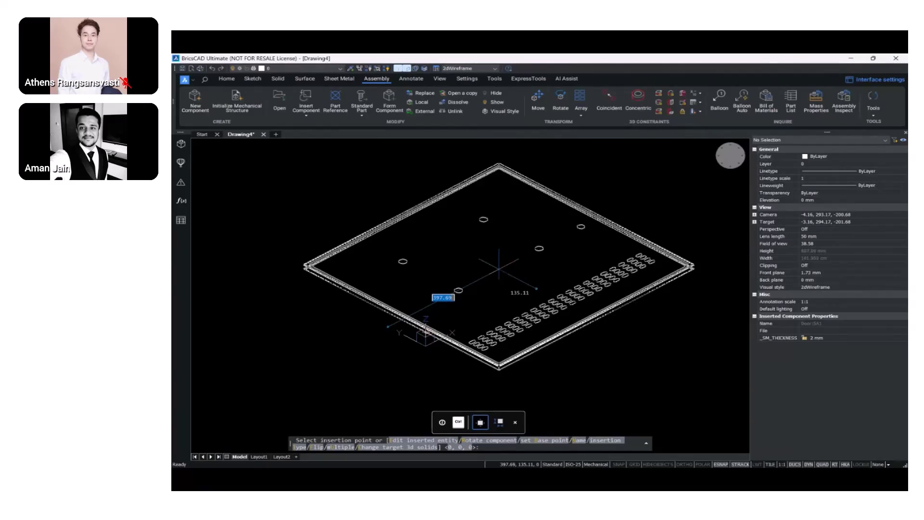
type("0,0,0")
key("Return")
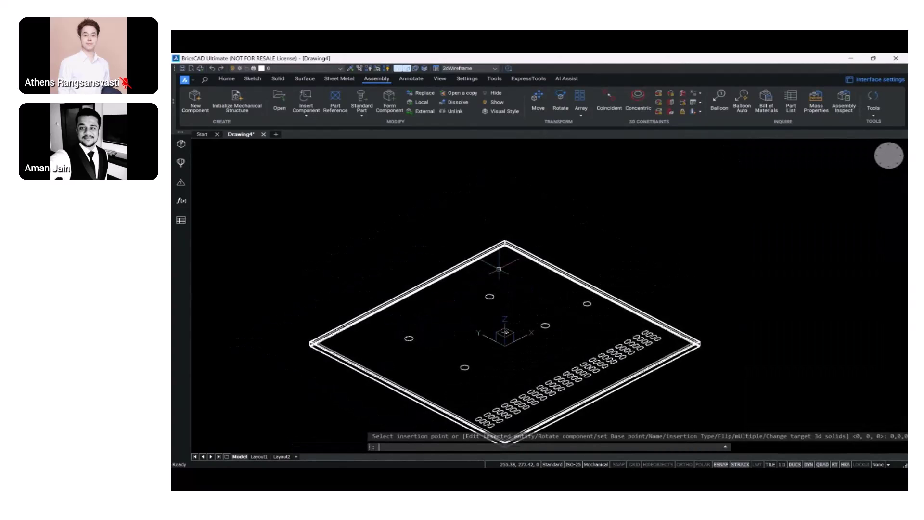
Set the visual style of the assembly drawing to Modeling
scroll(499, 269, "down", 1)
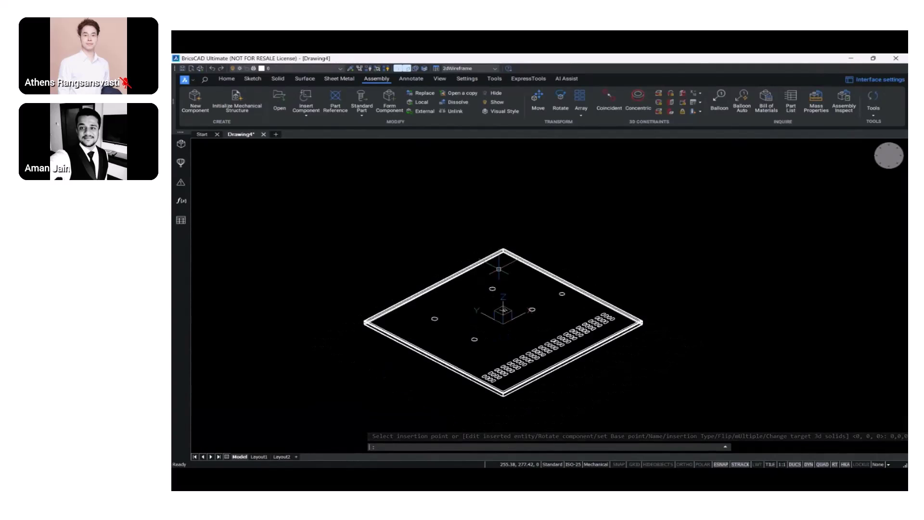
middle_click_drag(416, 243, 456, 243)
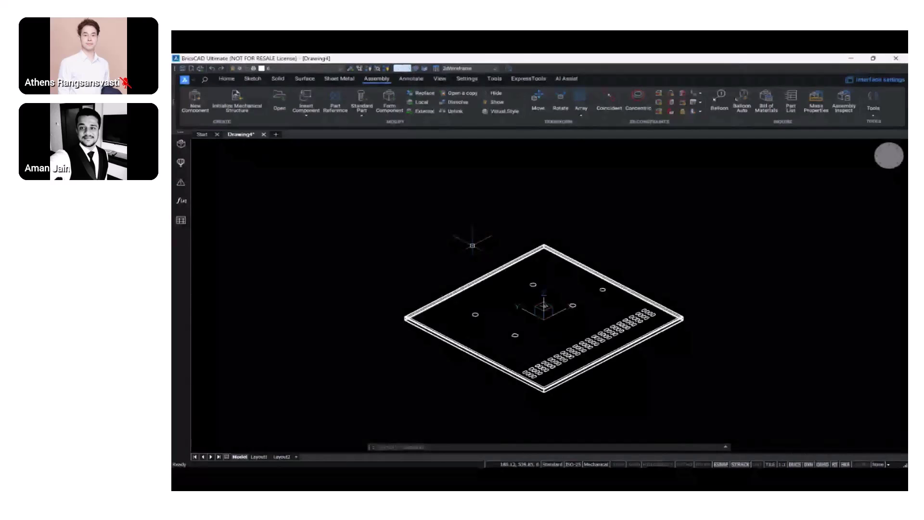
left_click(483, 68)
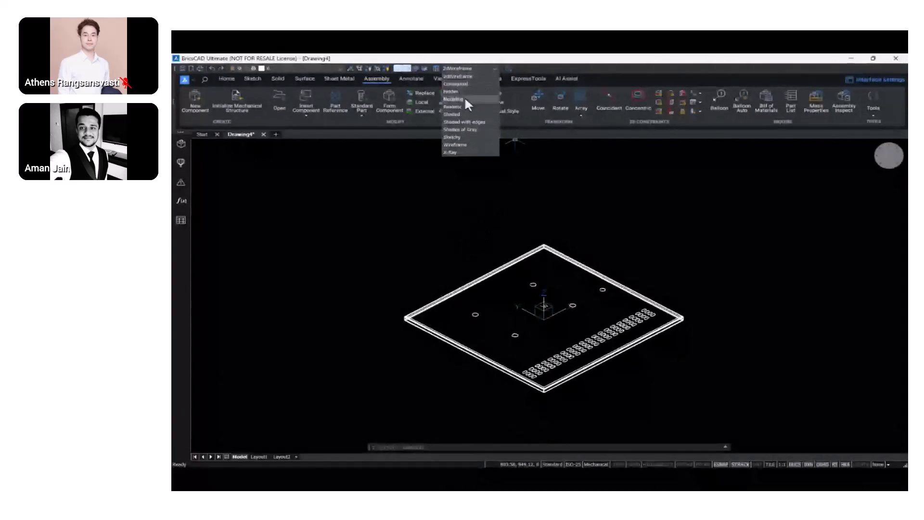
left_click(464, 99)
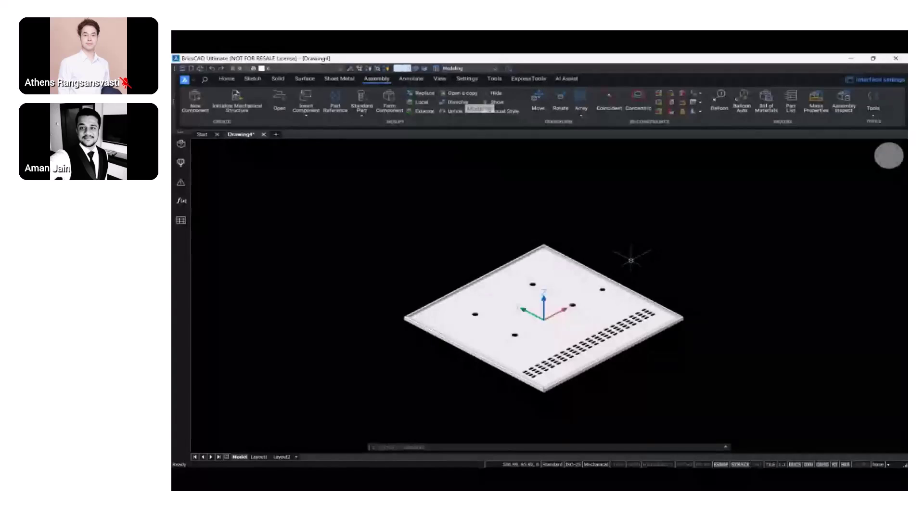
middle_click_drag(623, 244, 614, 231)
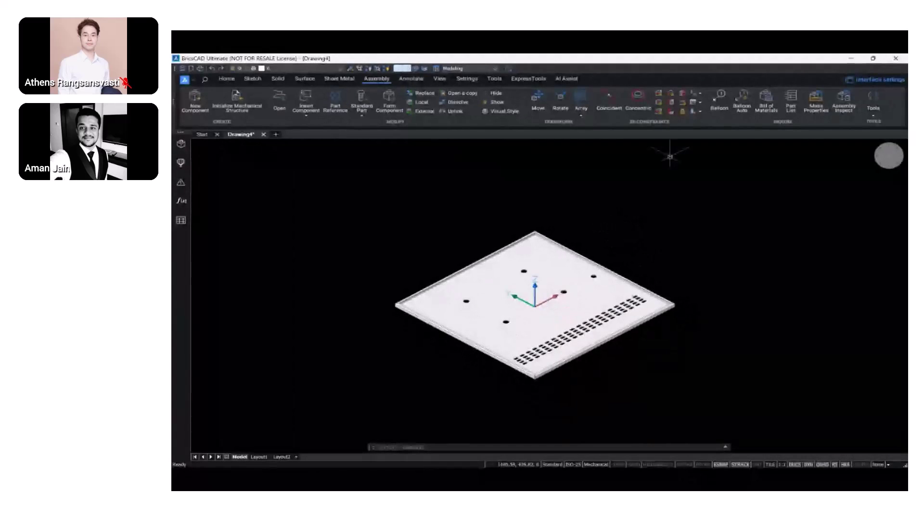
Lock the inserted door in place with a Fix 3D constraint on the whole component
left_click(682, 112)
middle_click_drag(686, 313, 679, 239, "shift")
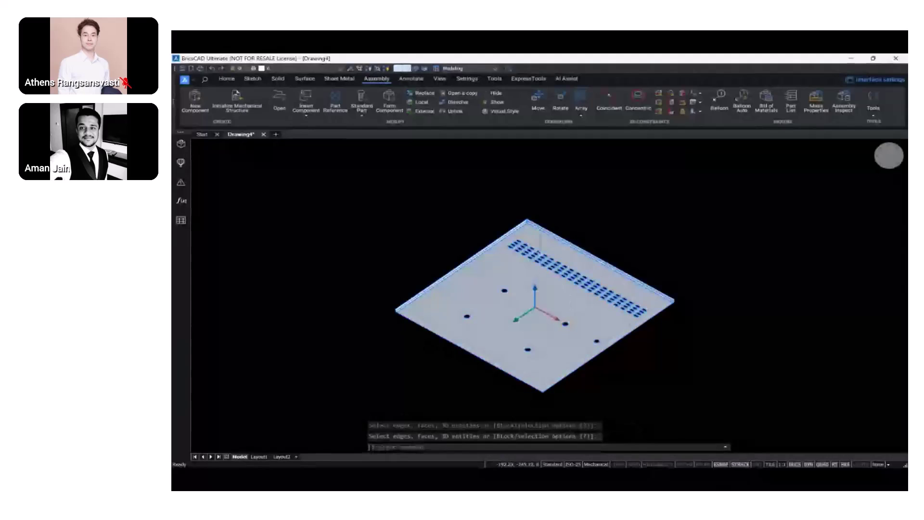
middle_click_drag(569, 302, 576, 386, "shift")
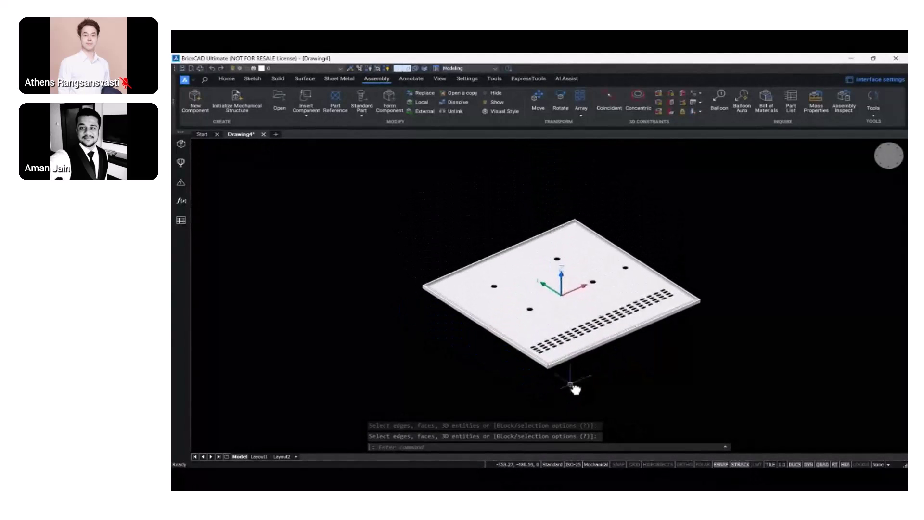
scroll(649, 360, "up", 2)
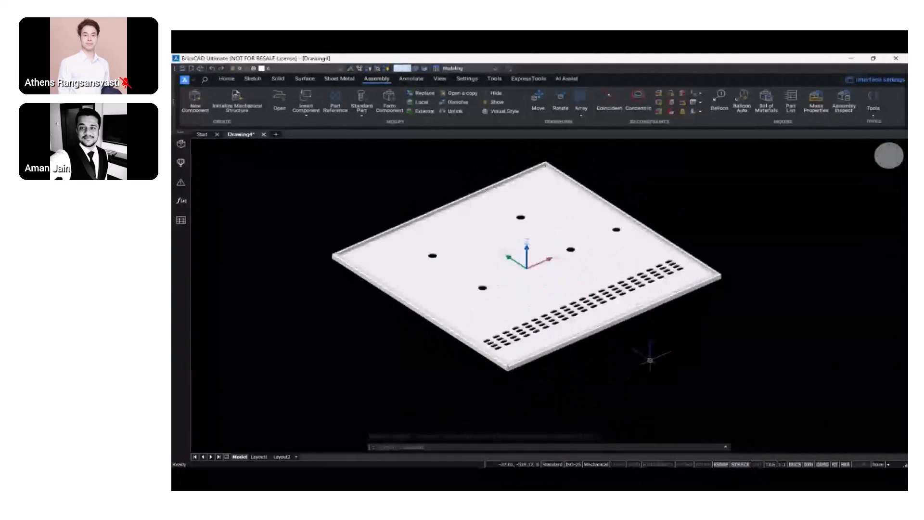
middle_click_drag(649, 358, 625, 395)
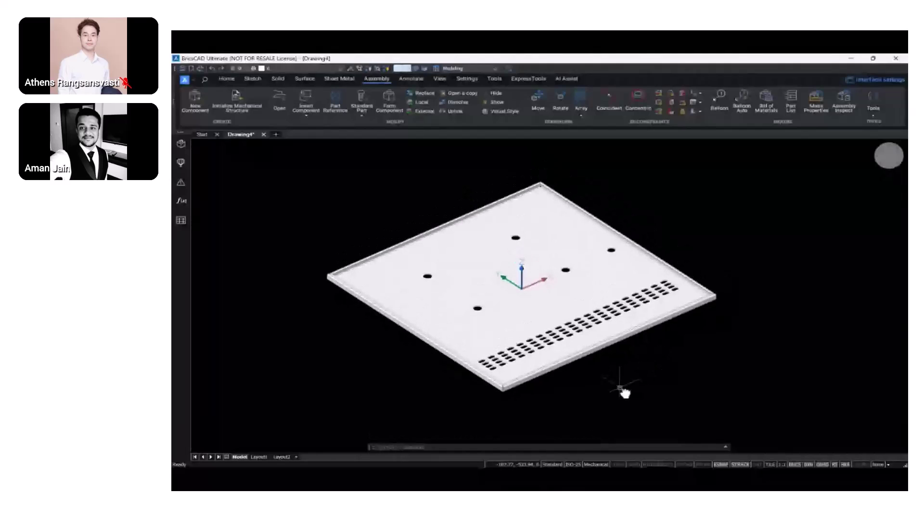
Insert the Hinge_2.dwg component just outside a door corner on the side opposite the rows of slots
left_click(305, 101)
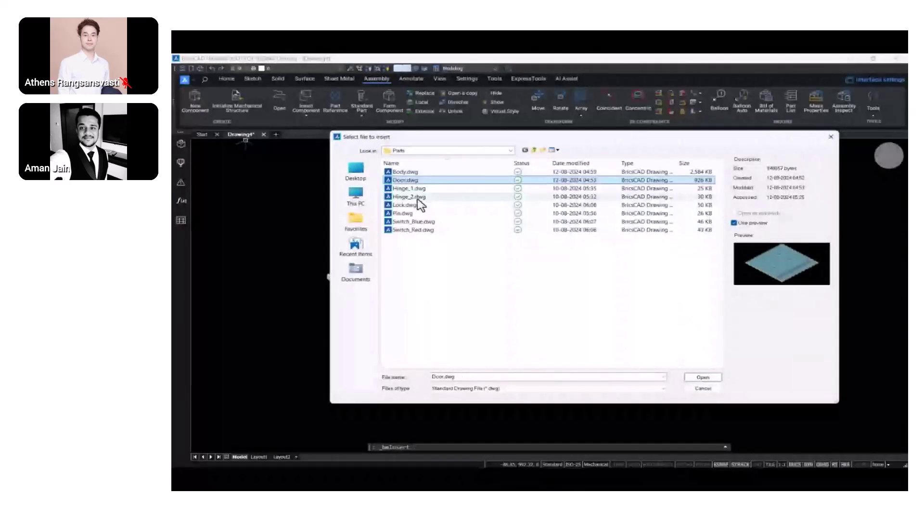
left_click(418, 197)
left_click(702, 377)
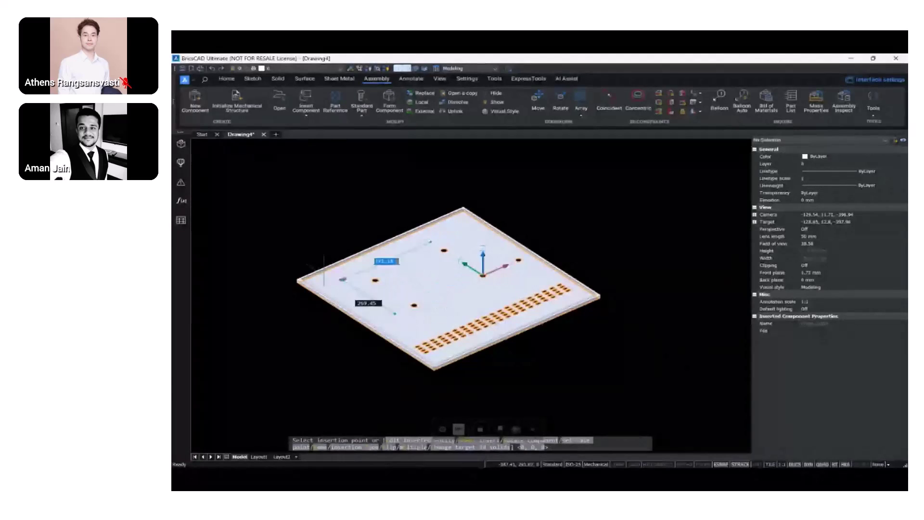
scroll(323, 269, "up", 5)
scroll(302, 265, "up", 3)
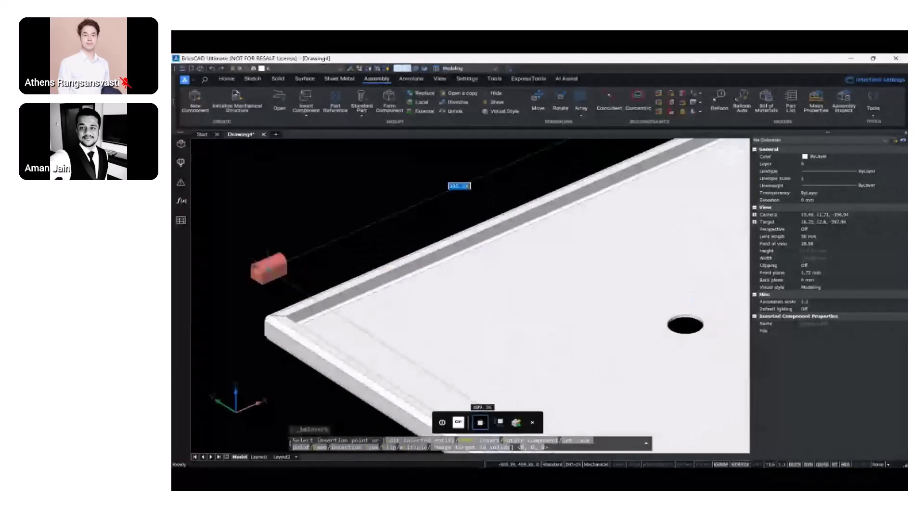
scroll(269, 267, "down", 8)
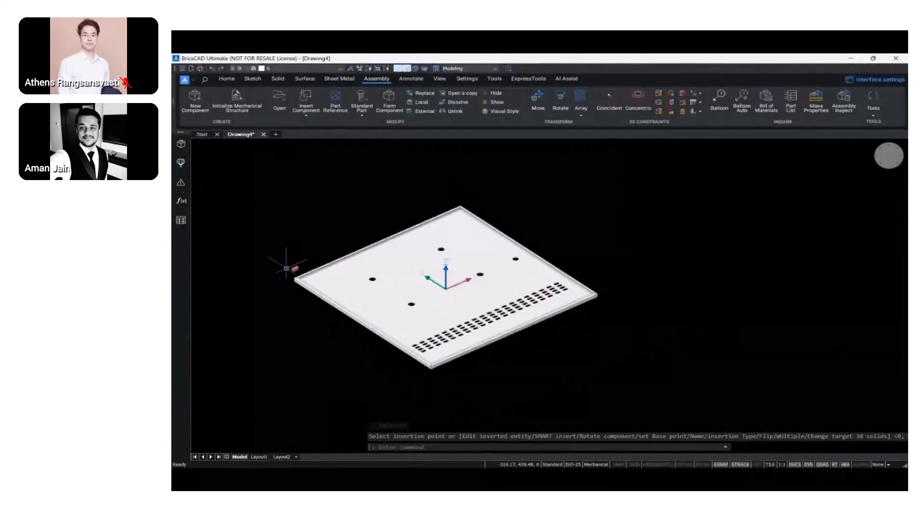
key("Escape")
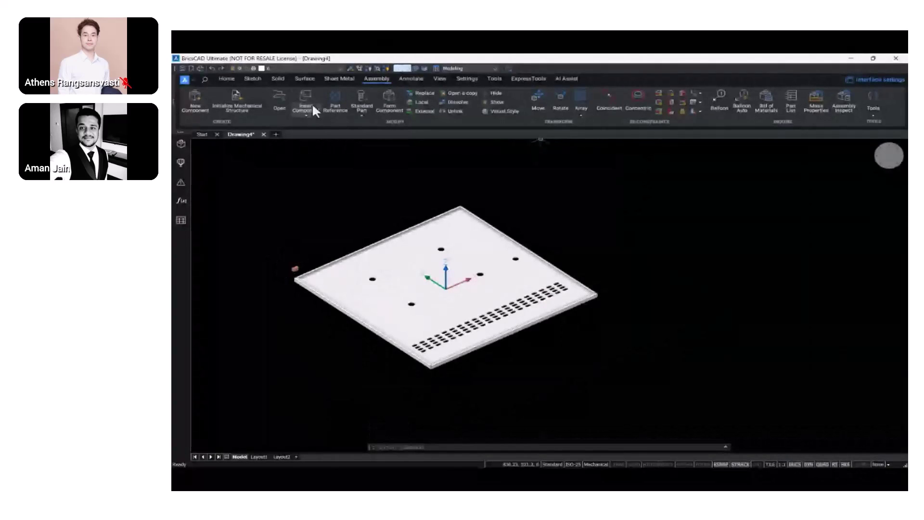
Insert a second hinge component just outside the door corner next to the rows of slots
left_click(311, 103)
left_click(707, 380)
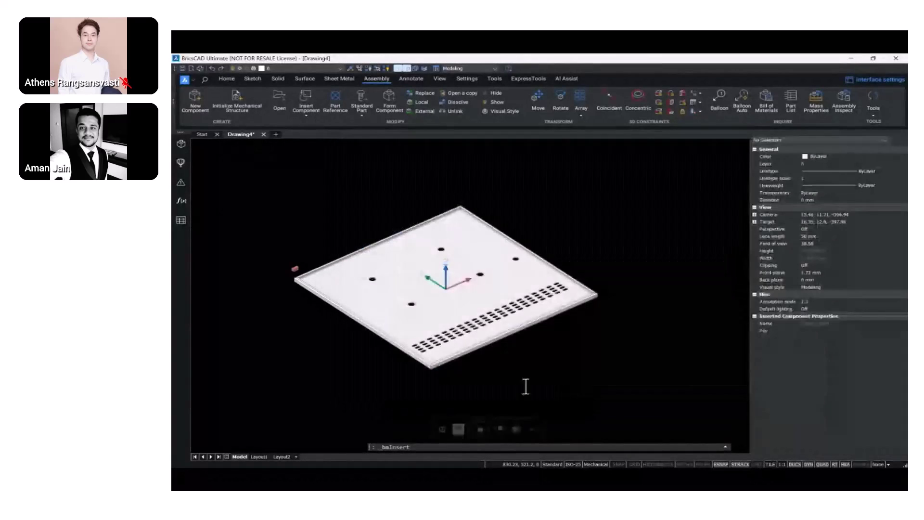
scroll(505, 397, "up", 4)
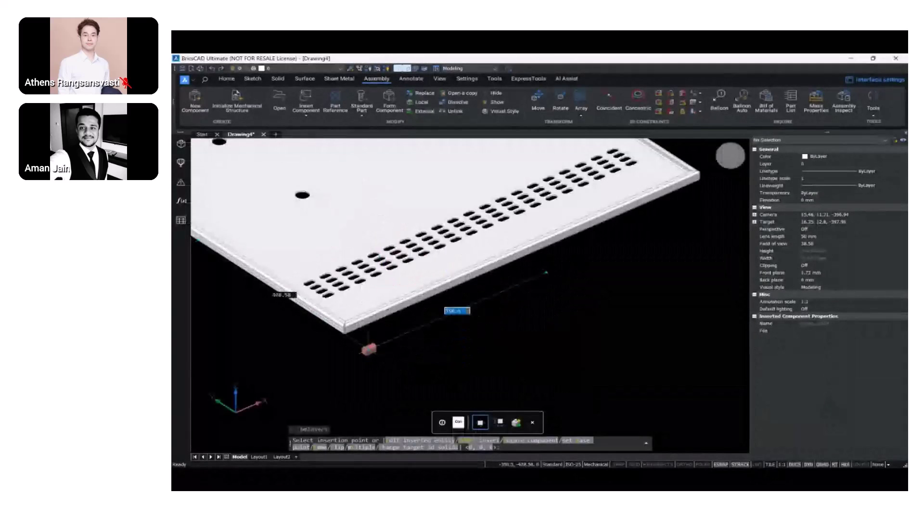
left_click(371, 343)
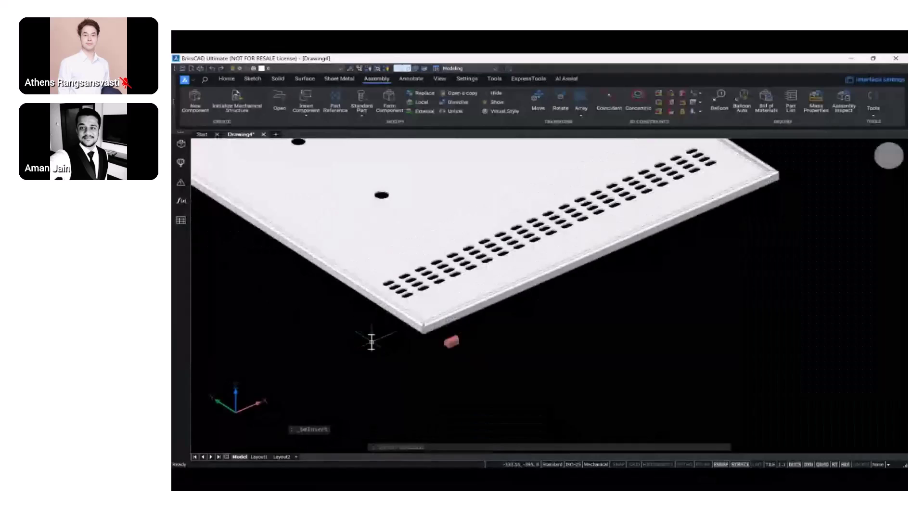
Rotate the first hinge 90 degrees about the X axis and turn it about the vertical axis to align with the door's side flange
scroll(370, 342, "down", 4)
scroll(326, 277, "up", 6)
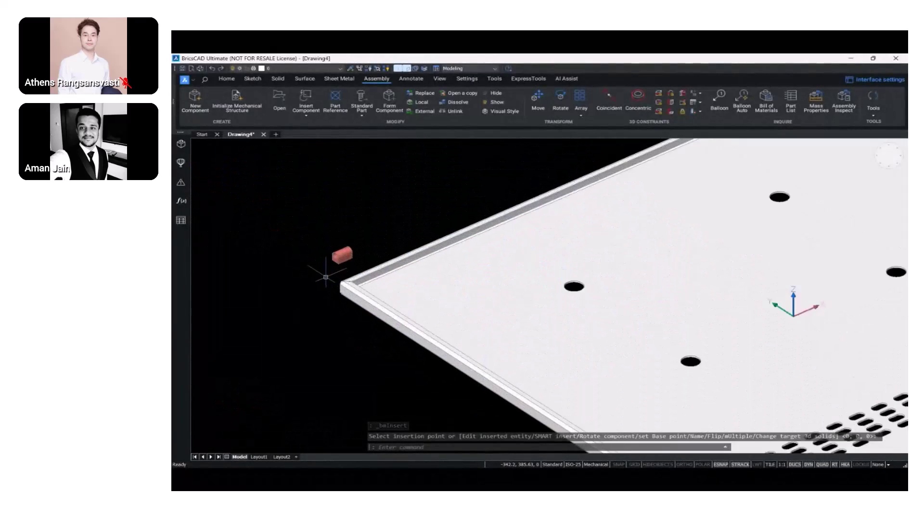
scroll(326, 278, "up", 2)
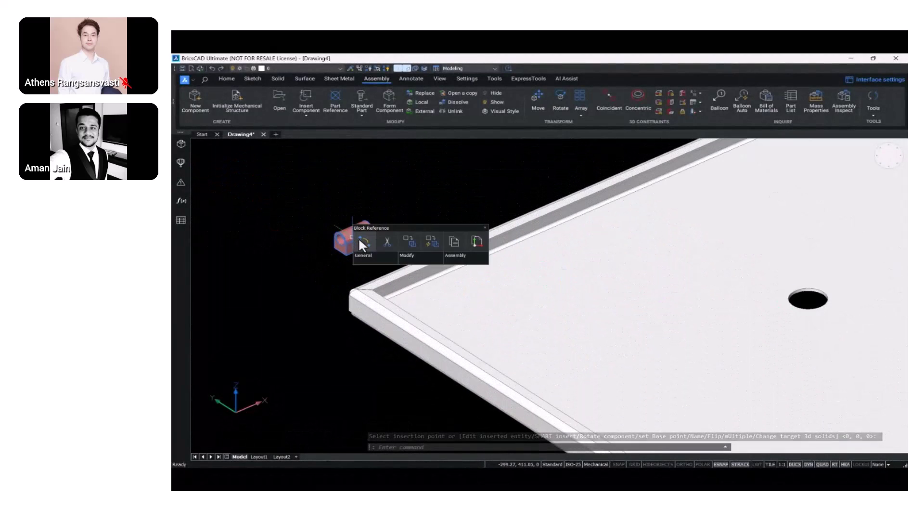
left_click(359, 238)
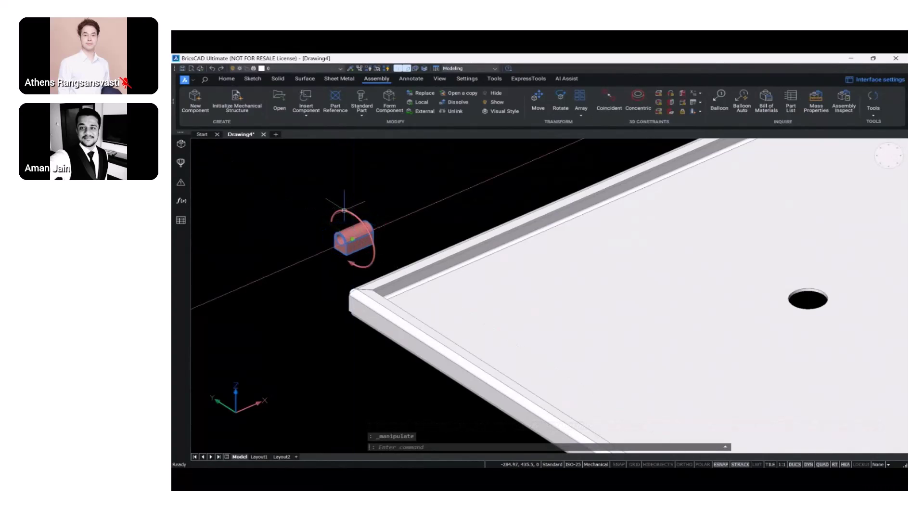
left_click(344, 211)
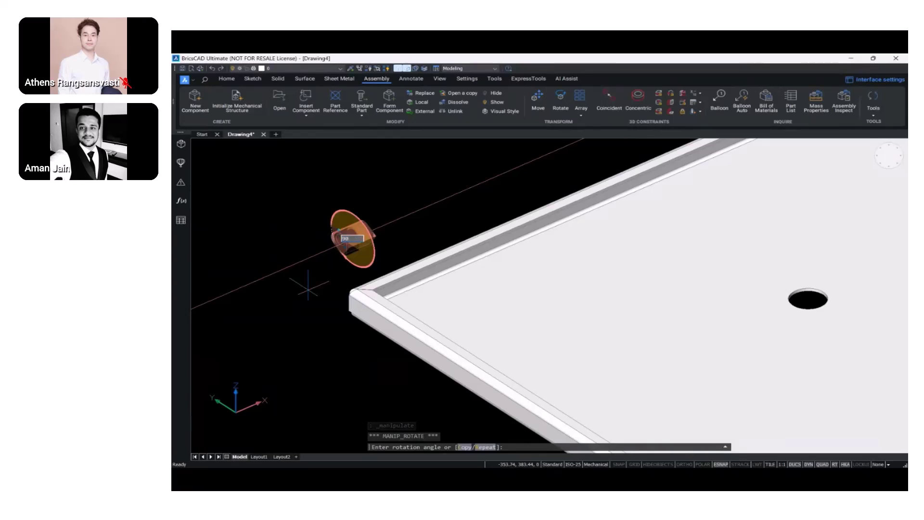
key("Return")
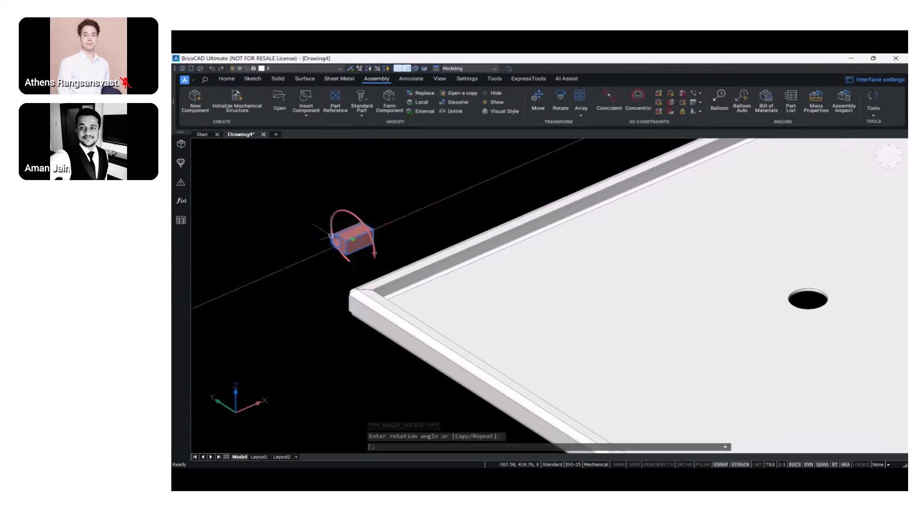
left_click(351, 222)
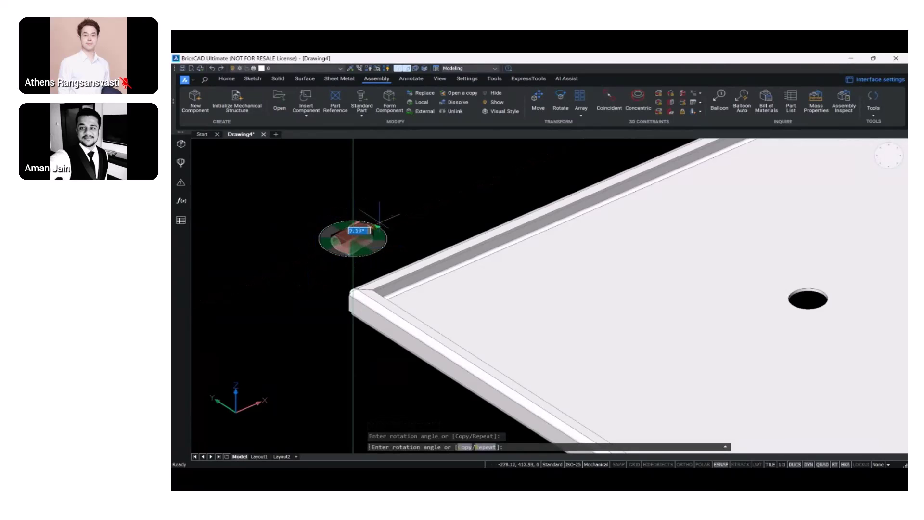
left_click(387, 259)
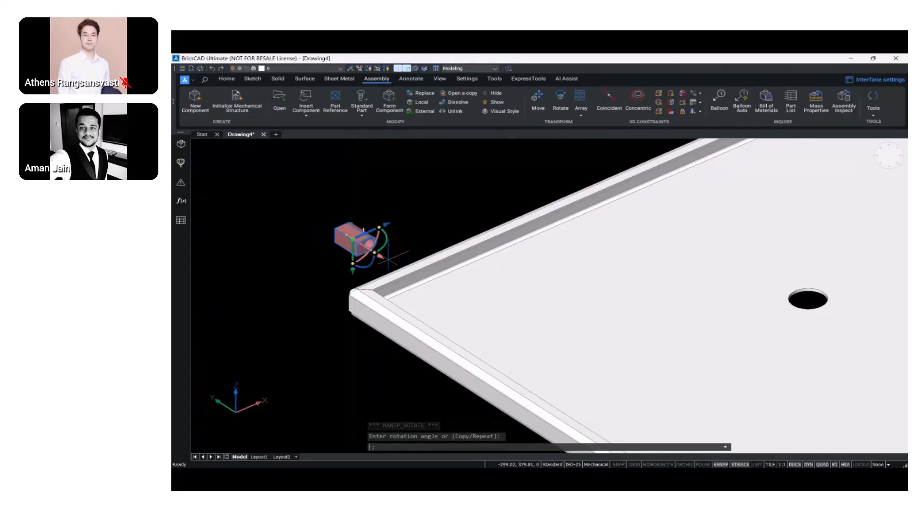
key("Escape")
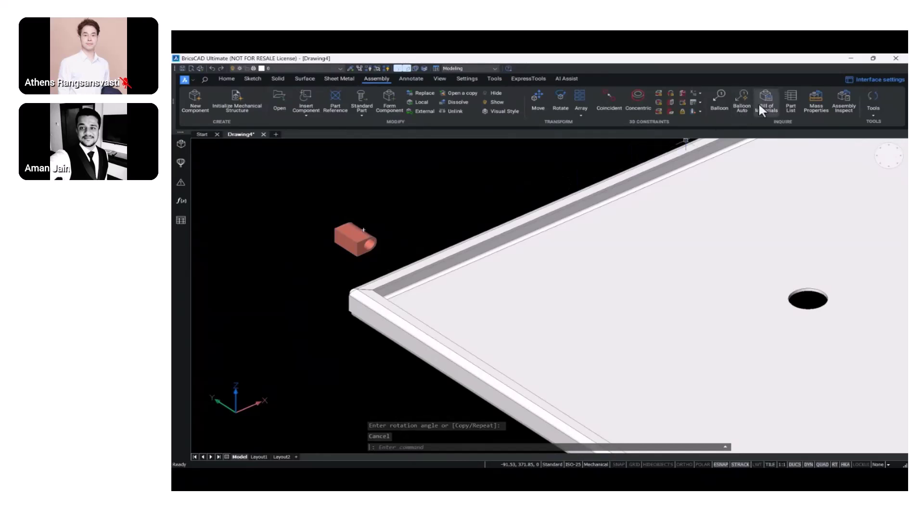
Apply a Coincident constraint between the first hinge's flat back face and the inner face of the door's side flange
left_click(612, 104)
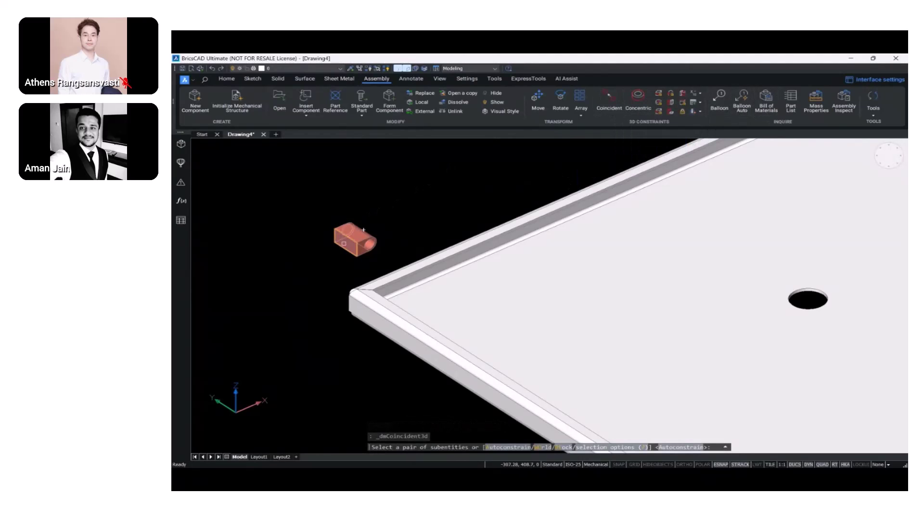
left_click(364, 230)
scroll(349, 246, "down", 5)
middle_click_drag(356, 254, 241, 245, "shift")
middle_click_drag(385, 199, 545, 231)
middle_click_drag(513, 294, 495, 295, "shift")
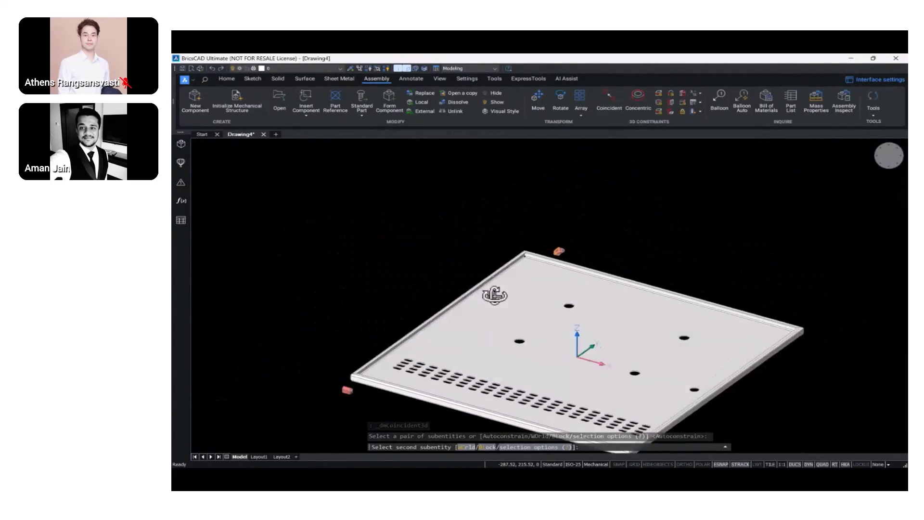
scroll(496, 274, "up", 5)
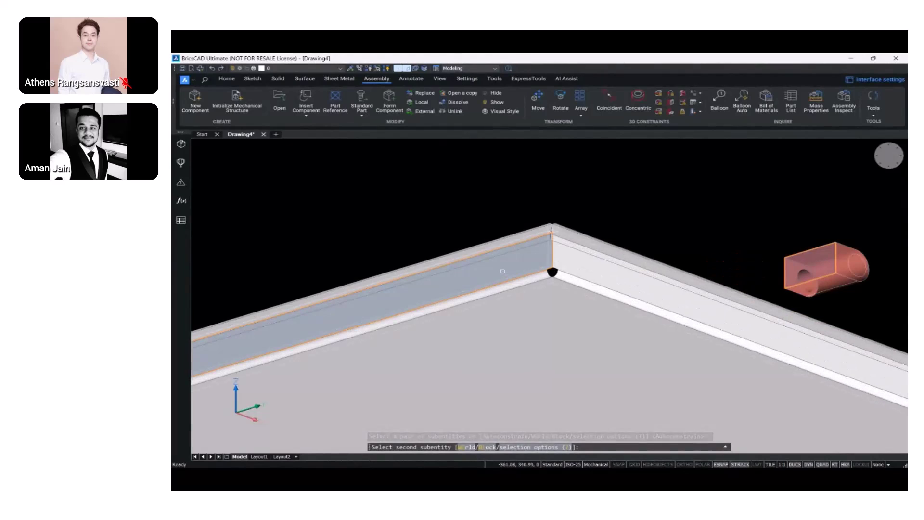
left_click(503, 271)
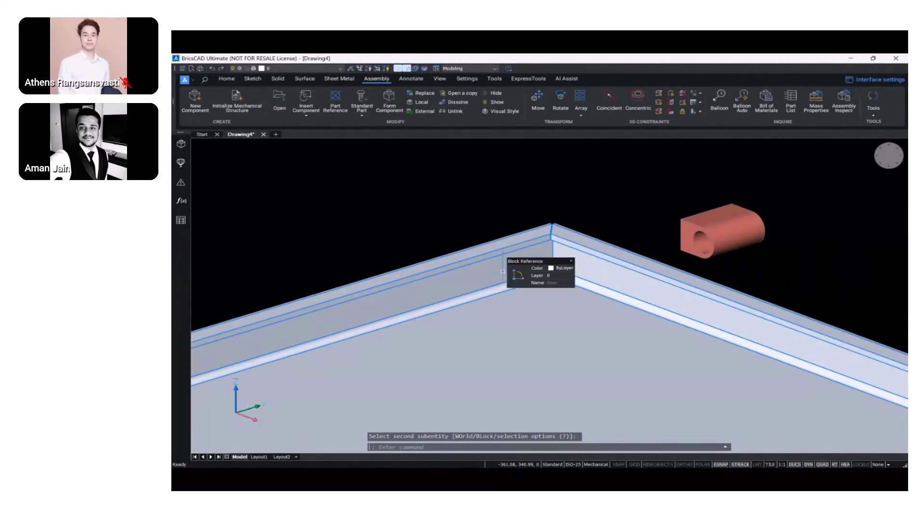
Apply a Coincident constraint between the first hinge's top face and the narrow lip face running along the door's side flange
left_click(611, 102)
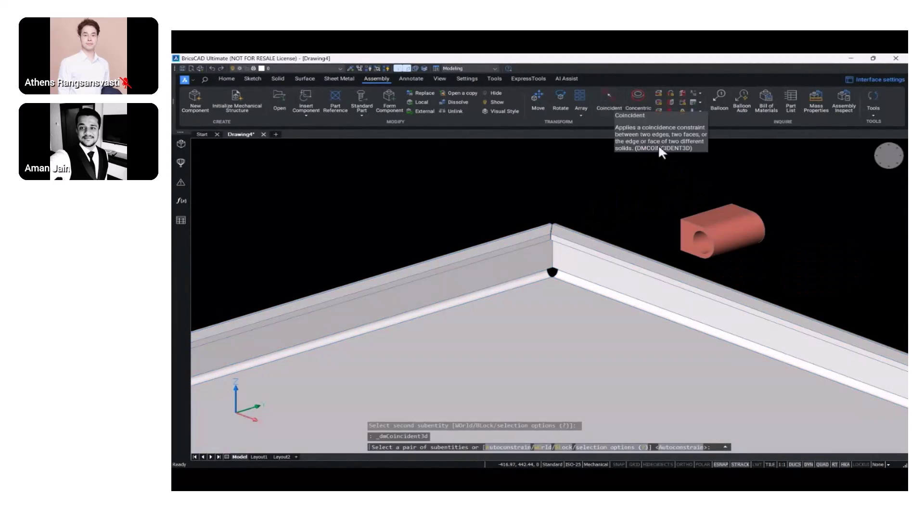
left_click(717, 216)
middle_click_drag(717, 217, 399, 298, "shift")
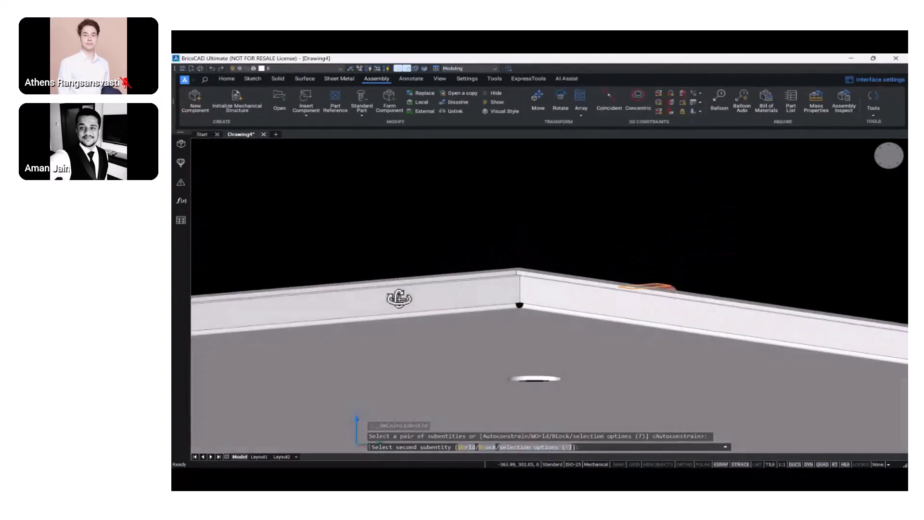
scroll(399, 298, "up", 6)
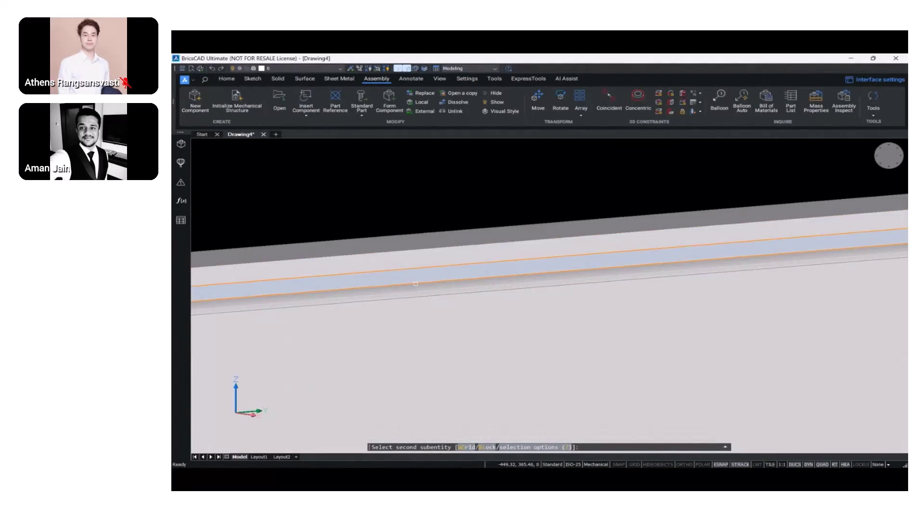
left_click(415, 283)
scroll(416, 279, "down", 5)
middle_click_drag(479, 268, 534, 298, "shift")
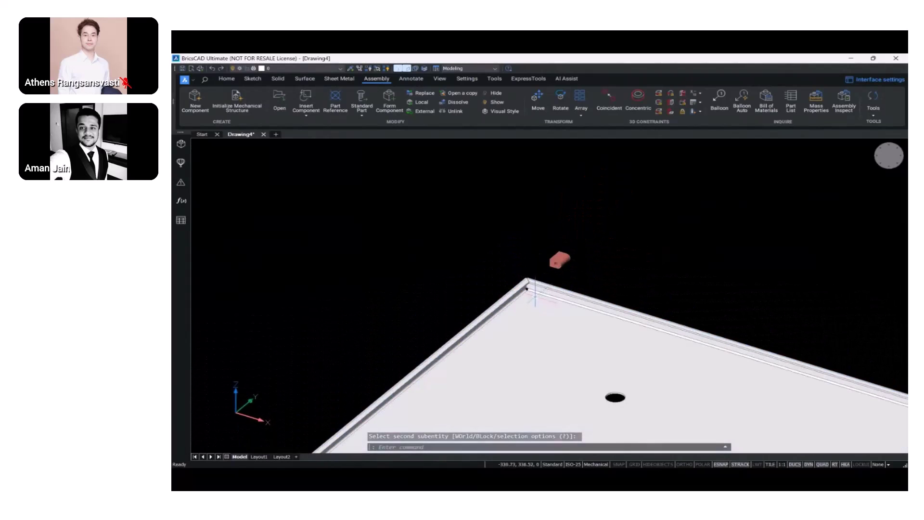
Move the first hinge along the door's side flange from outside the corner to inside the door
left_click(572, 258)
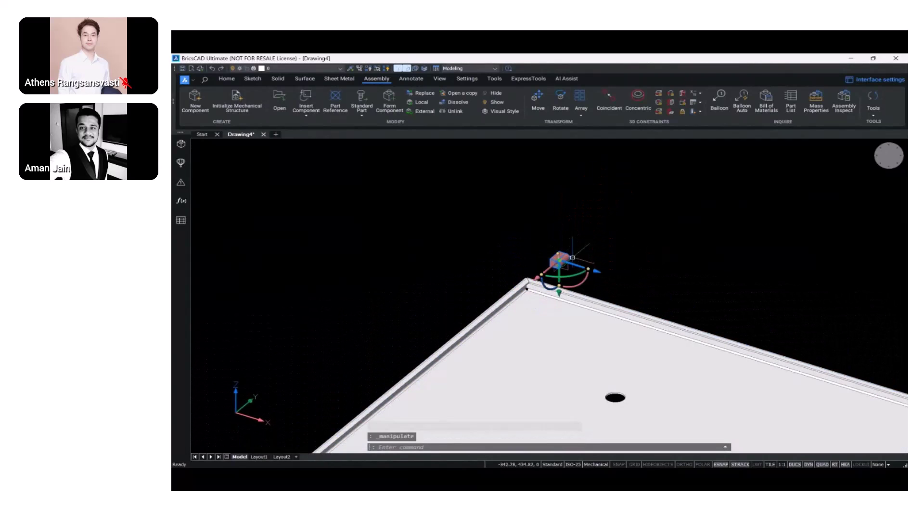
left_click(538, 277)
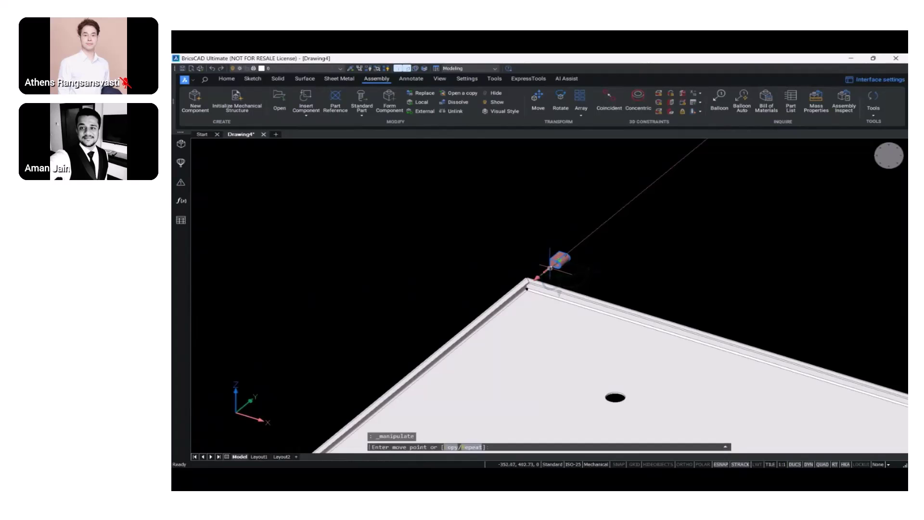
key("Escape")
scroll(502, 301, "up", 5)
middle_click_drag(501, 300, 522, 291, "shift")
scroll(590, 231, "down", 5)
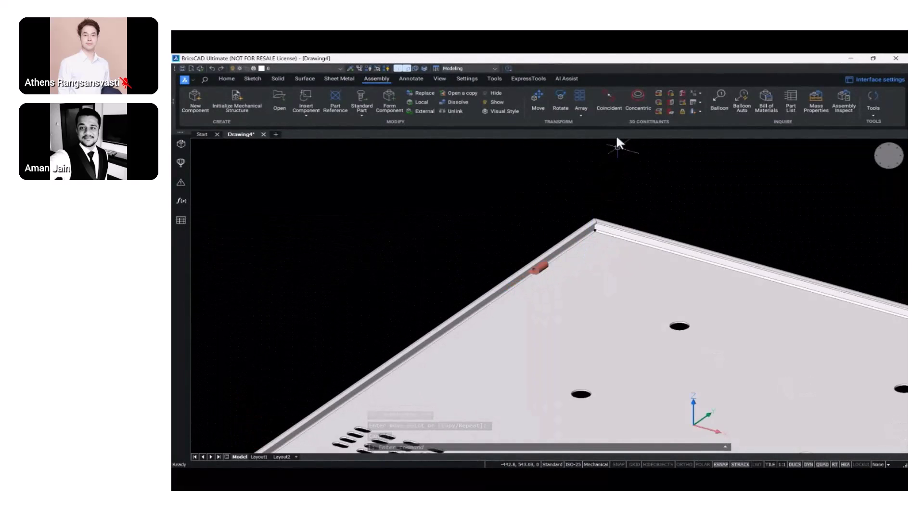
Add a 201 mm Distance constraint between the door's outer end face and the near end face of the first hinge
left_click(657, 94)
middle_click_drag(629, 213, 465, 220, "shift")
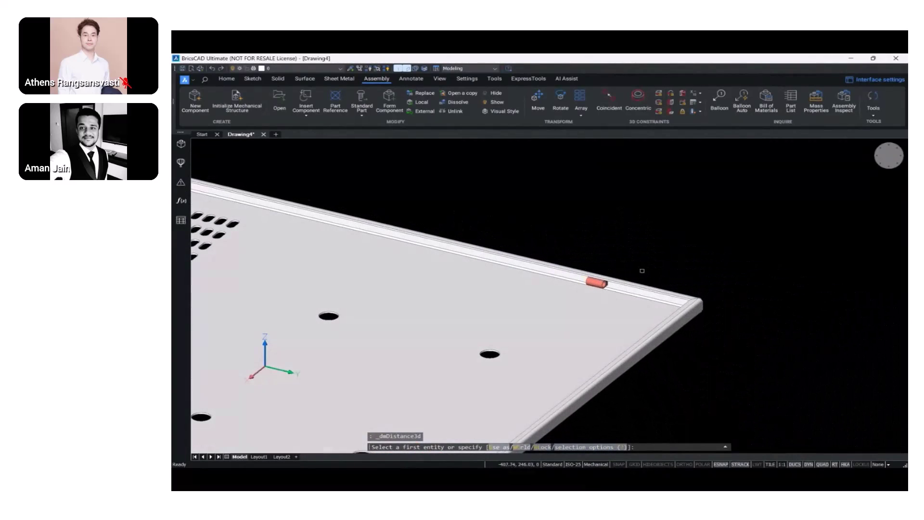
scroll(696, 318, "up", 5)
left_click(709, 303)
middle_click_drag(361, 220, 474, 301)
scroll(476, 284, "up", 4)
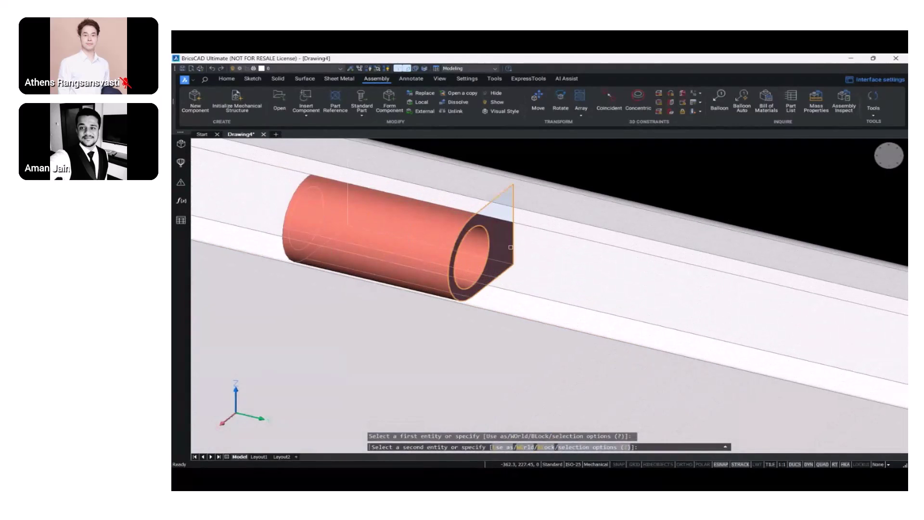
left_click(508, 247)
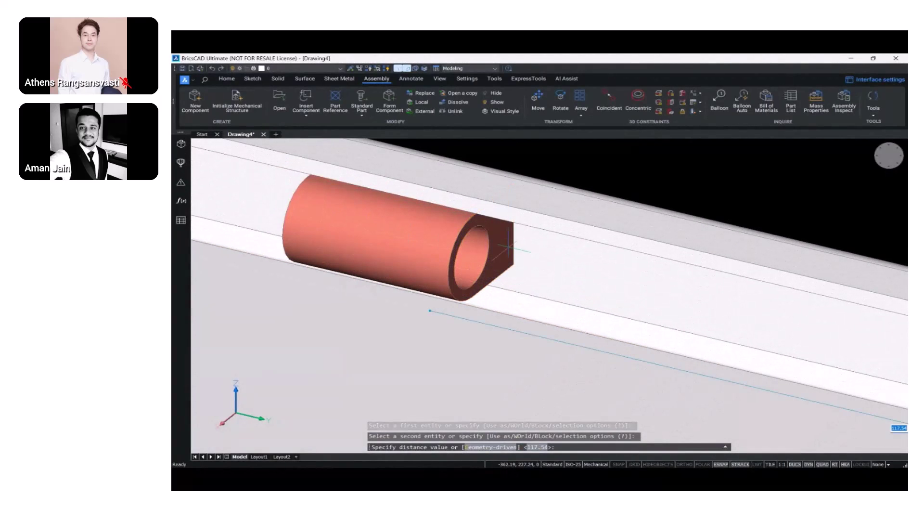
scroll(508, 247, "down", 3)
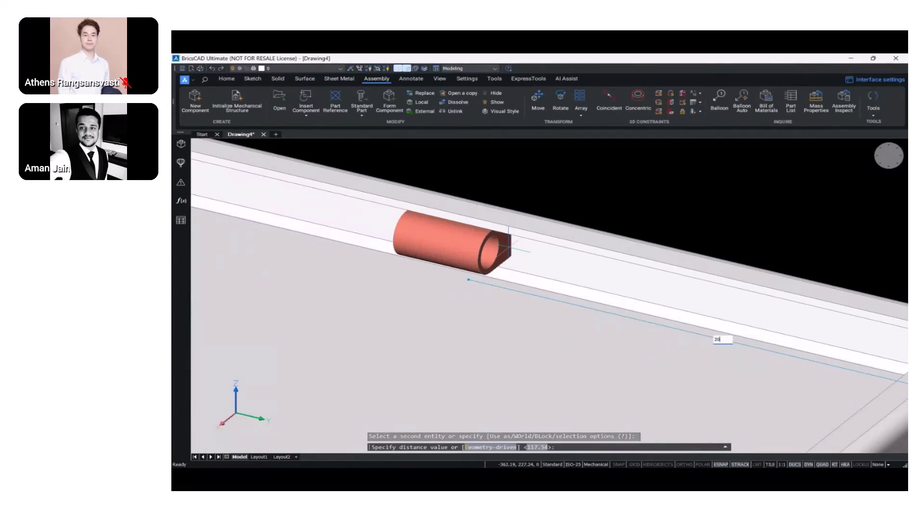
type("201")
key("Return")
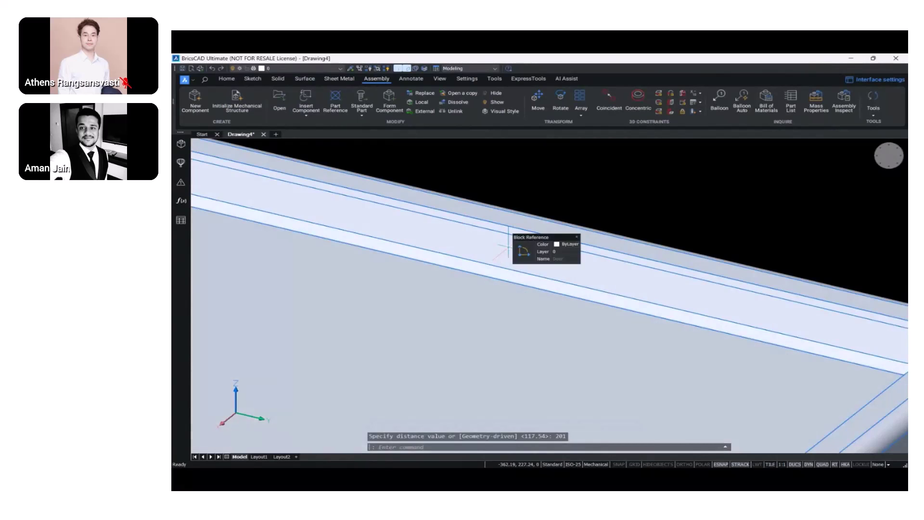
Rotate the second hinge near the slots 90 degrees about the X axis and turn it about the vertical axis to match the side flange
scroll(509, 247, "down", 5)
middle_click_drag(367, 257, 590, 277, "shift")
scroll(408, 328, "up", 6)
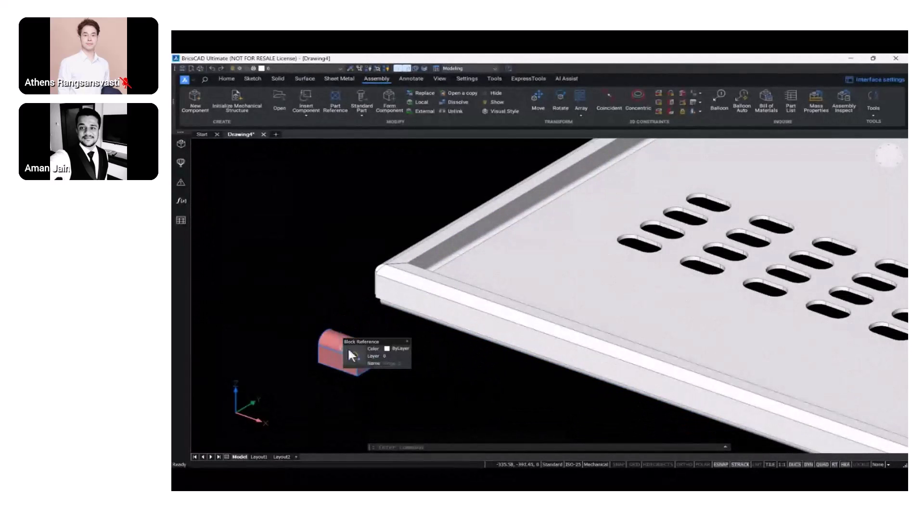
left_click(351, 352)
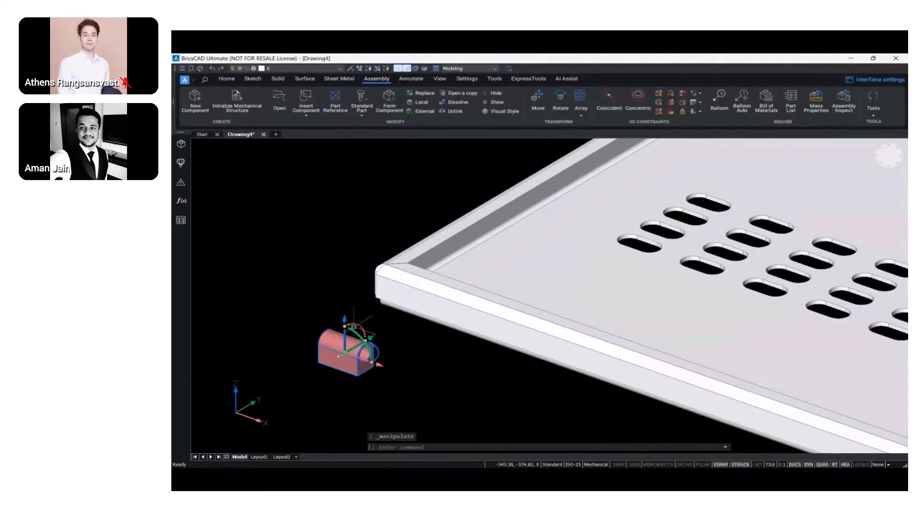
left_click(354, 327)
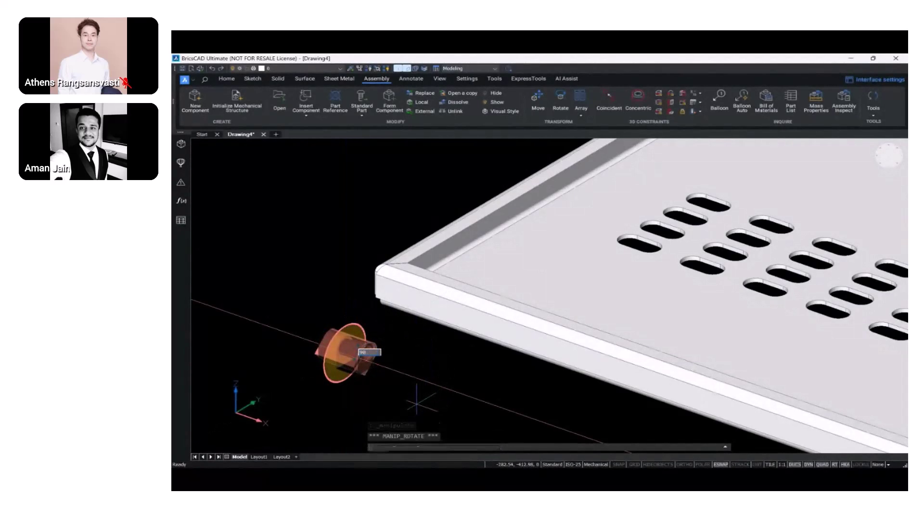
key("Return")
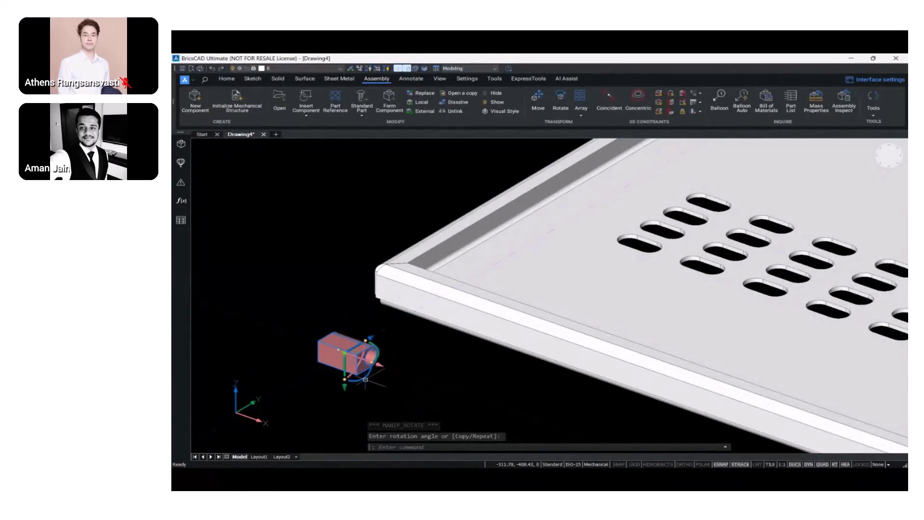
scroll(363, 378, "down", 1)
middle_click_drag(378, 381, 406, 391, "shift")
left_click(386, 371)
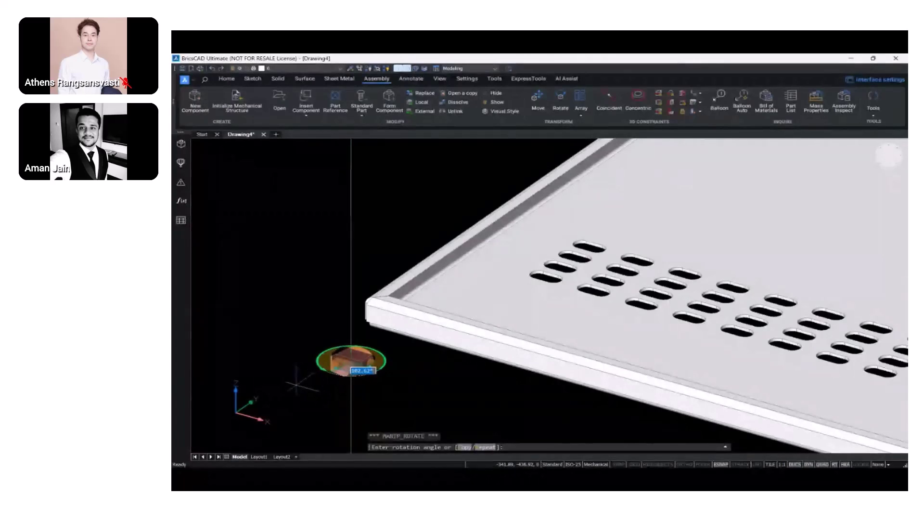
key("Return")
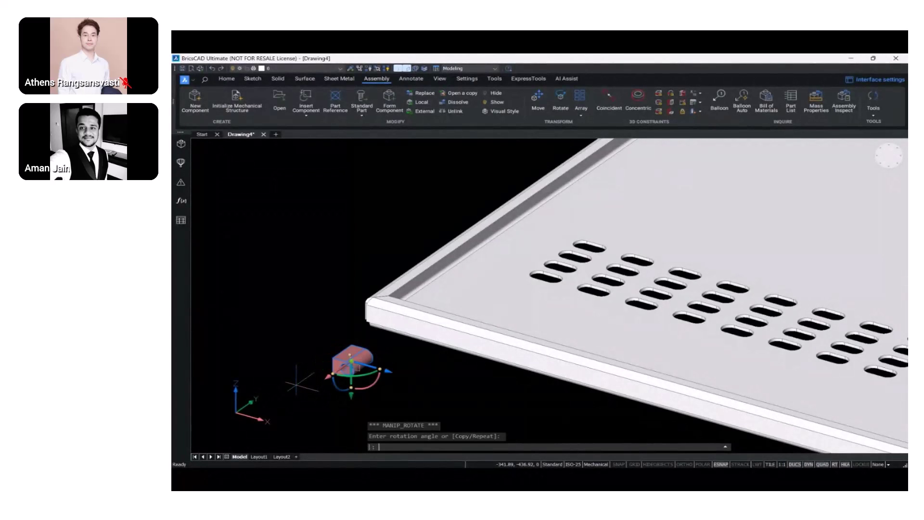
key("Escape")
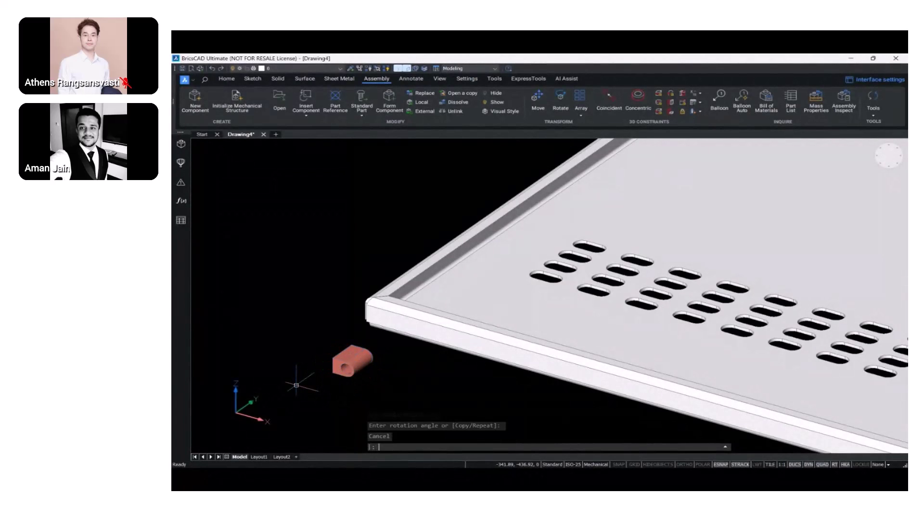
Apply a Coincident constraint between the inner face of the door's side flange and the flat back face of the second hinge
left_click(610, 102)
scroll(417, 281, "up", 5)
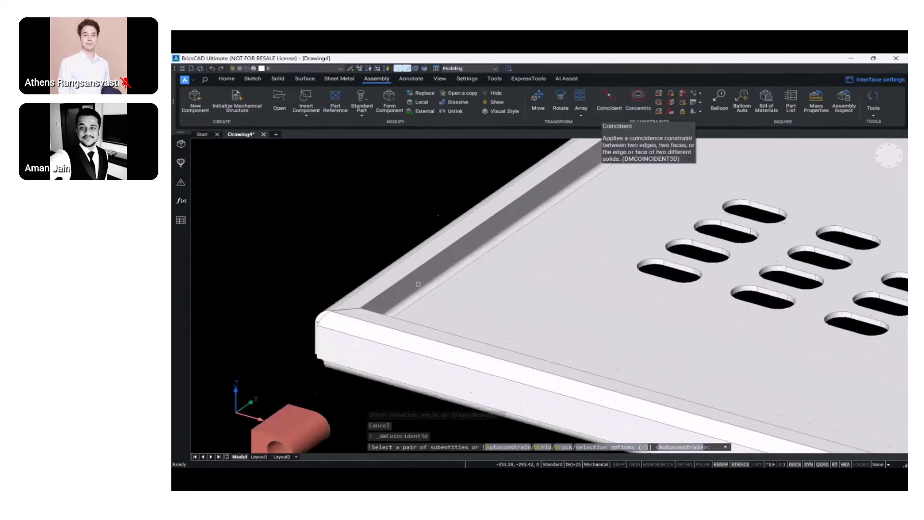
scroll(416, 281, "up", 5)
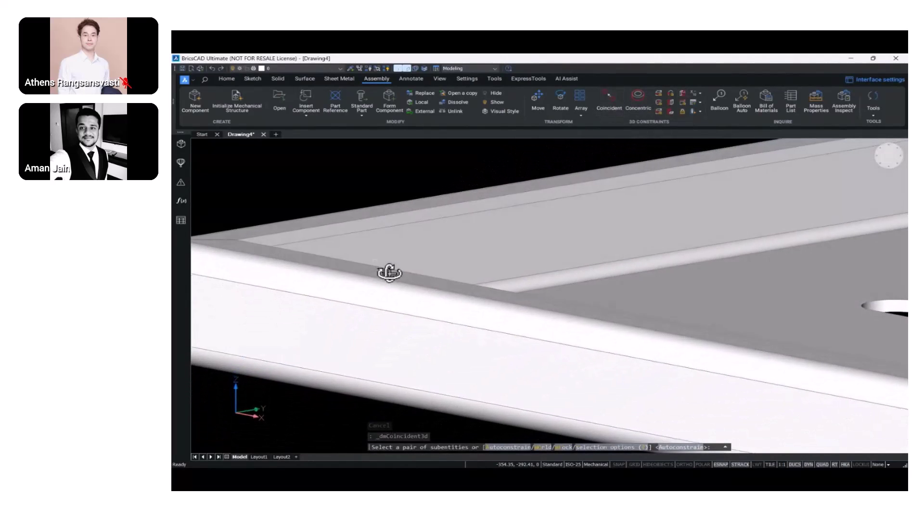
left_click(445, 244)
scroll(448, 246, "down", 6)
middle_click_drag(369, 282, 274, 288, "shift")
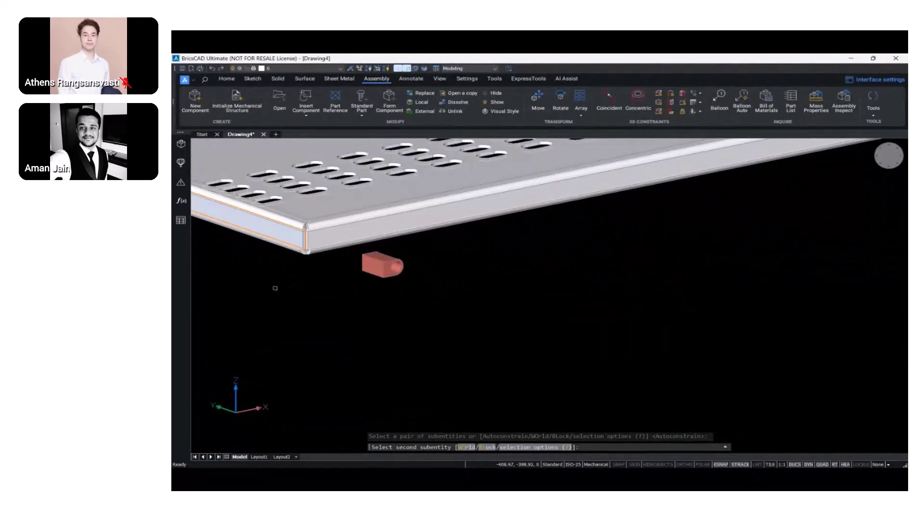
scroll(367, 256, "up", 4)
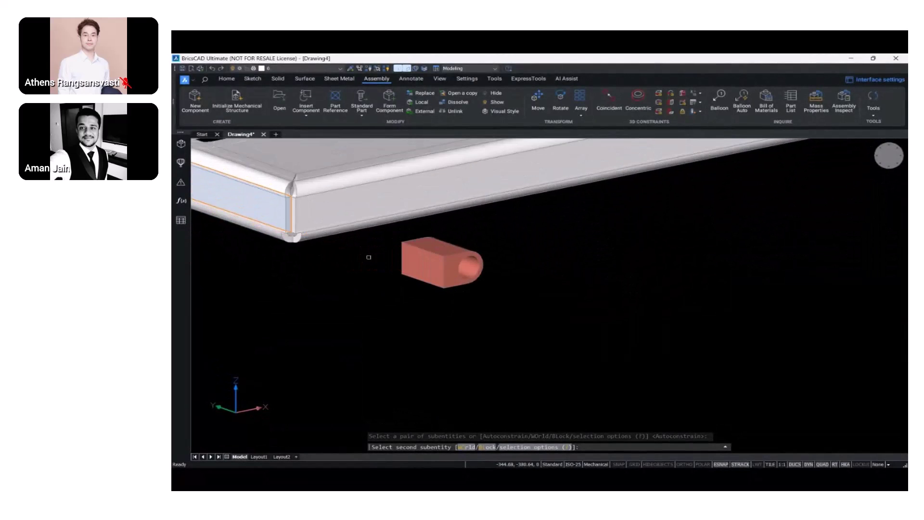
left_click(433, 260)
scroll(433, 260, "down", 4)
middle_click_drag(433, 260, 519, 212, "shift")
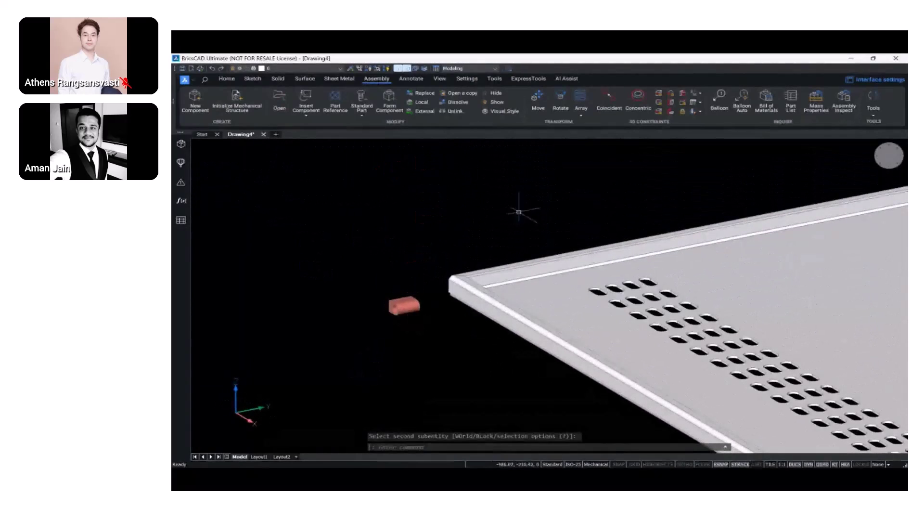
Apply a Coincident constraint between the second hinge's top face and the narrow lip face along the door's side flange
left_click(609, 103)
scroll(442, 274, "up", 4)
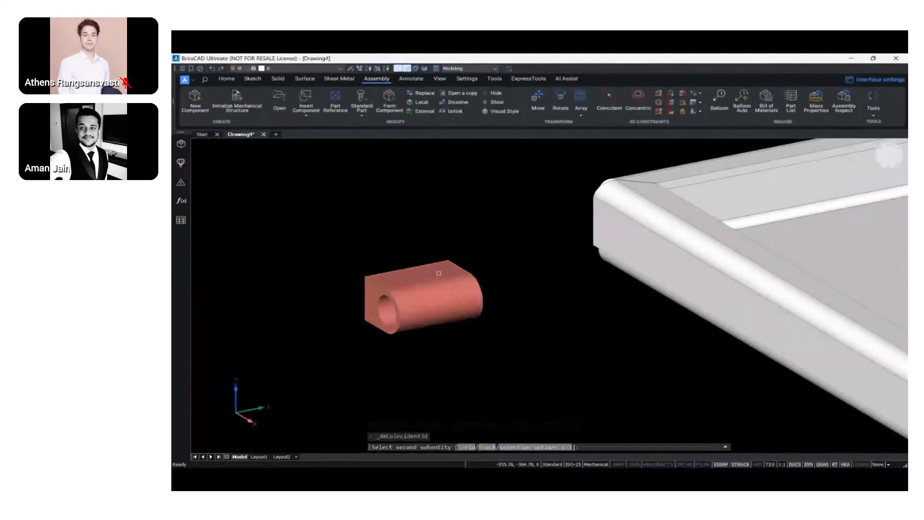
left_click(438, 273)
scroll(438, 273, "down", 3)
middle_click_drag(495, 262, 398, 340, "shift")
scroll(531, 278, "up", 5)
middle_click_drag(531, 278, 539, 303, "shift")
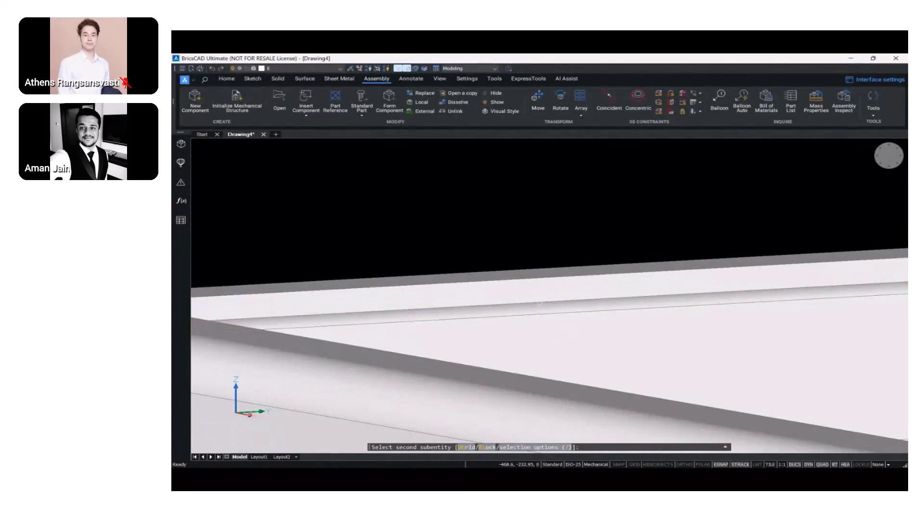
scroll(503, 332, "down", 6)
scroll(503, 332, "down", 2)
Move the second hinge along the door's side flange from outside the corner to inside the door, beside the slots
left_click(454, 334)
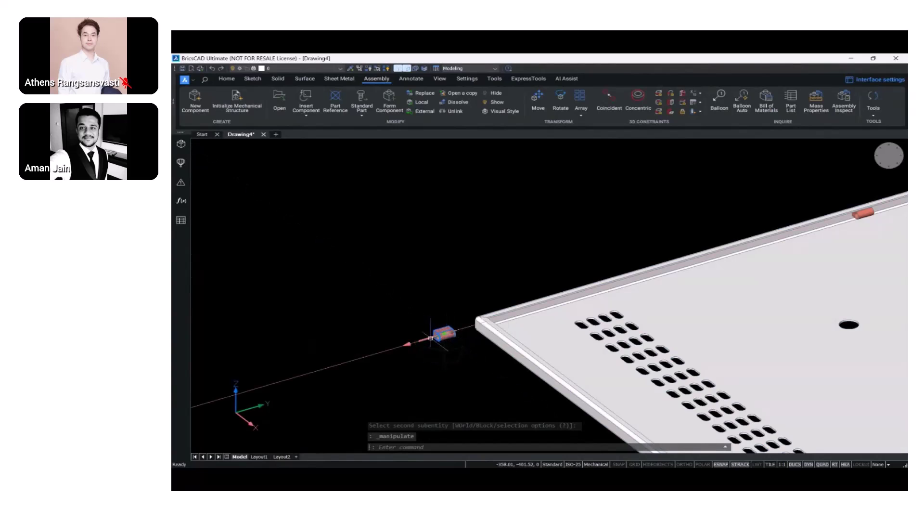
left_click(423, 340)
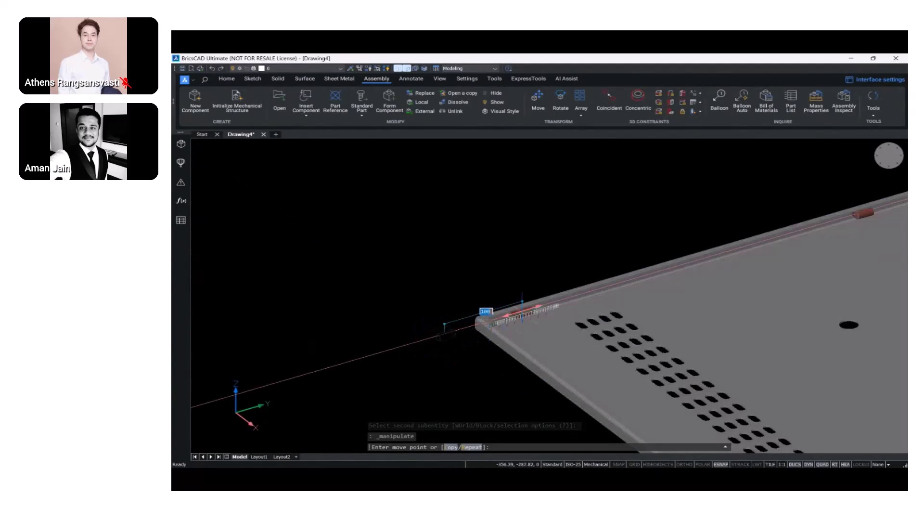
key("Escape")
scroll(558, 296, "up", 8)
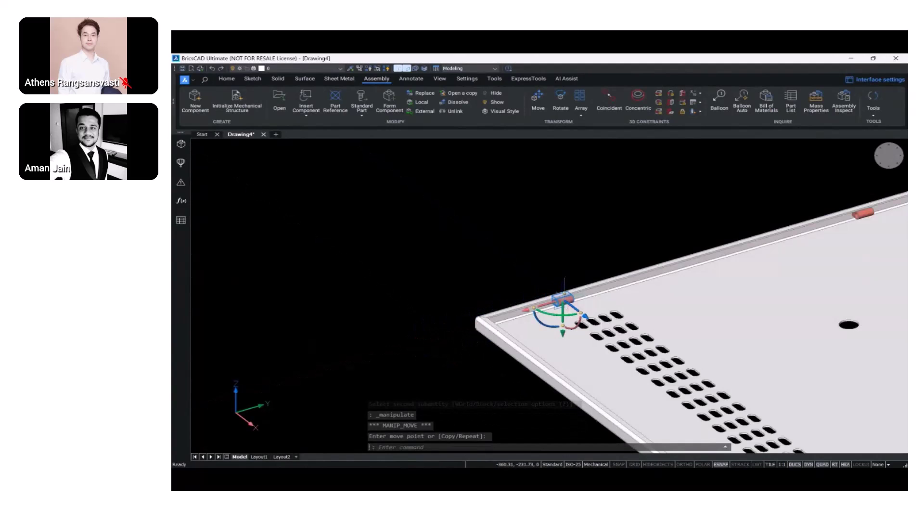
scroll(524, 322, "down", 4)
middle_click_drag(523, 323, 501, 331, "shift")
scroll(547, 322, "up", 1)
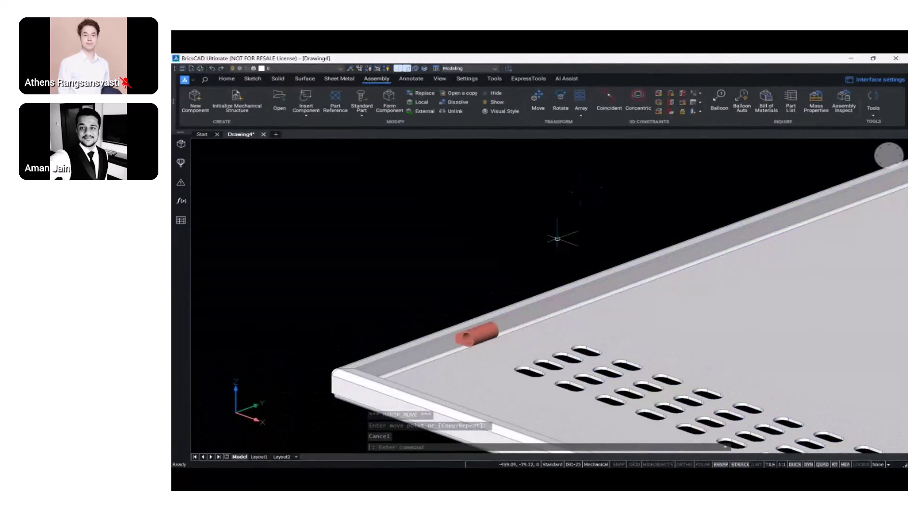
Add a Distance constraint between the door's outer end face and the near end face of the second hinge
left_click(658, 93)
scroll(352, 390, "up", 3)
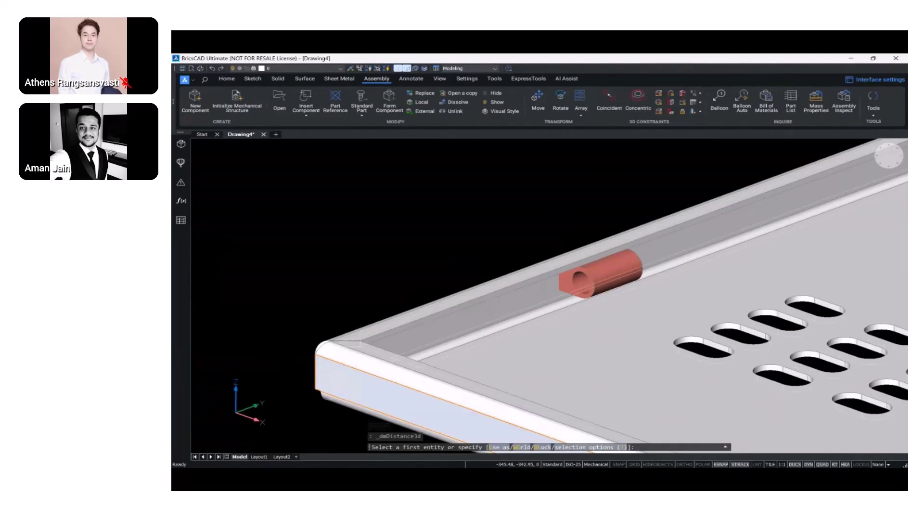
left_click(508, 314)
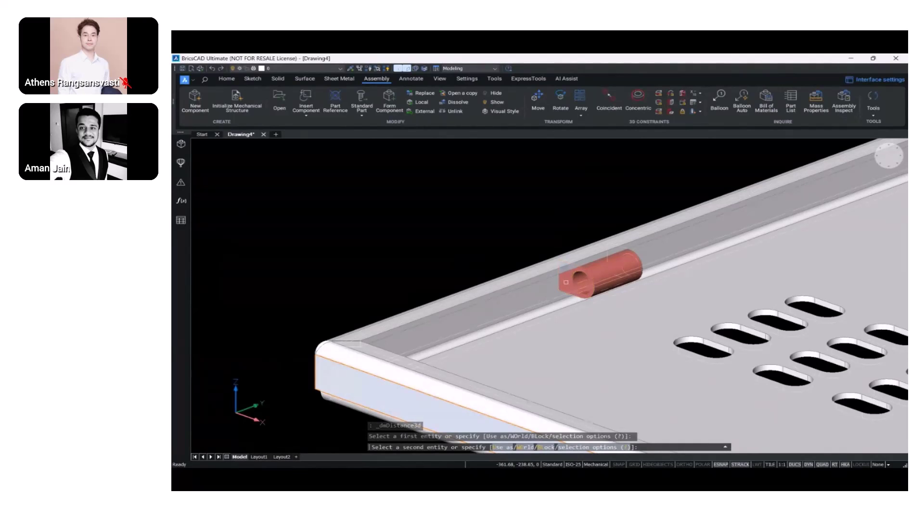
Constrain the hinge's end face to the door's outer side face with a distance of 200 mm
left_click(566, 282)
type("200")
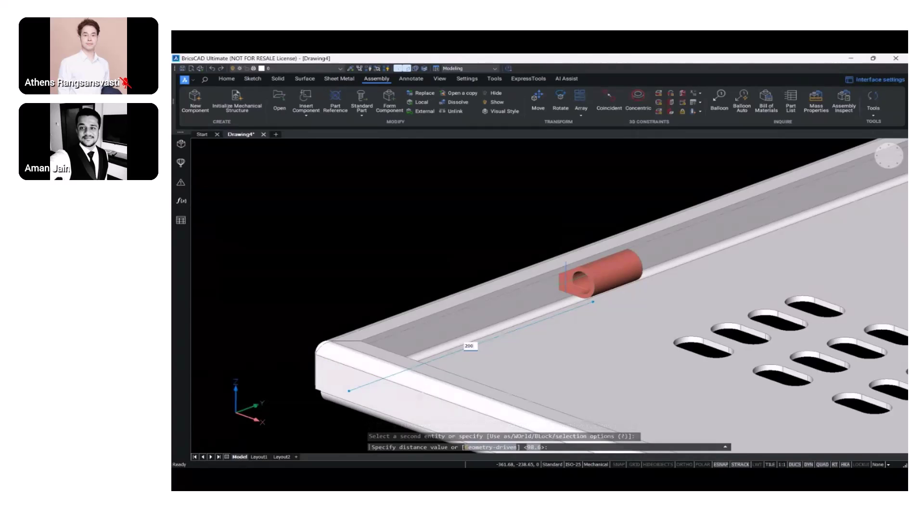
key("Return")
Examine the whole door panel from above and at an angle, turning its outer face with the switch holes into view
scroll(568, 273, "down", 5)
middle_click_drag(570, 272, 524, 319)
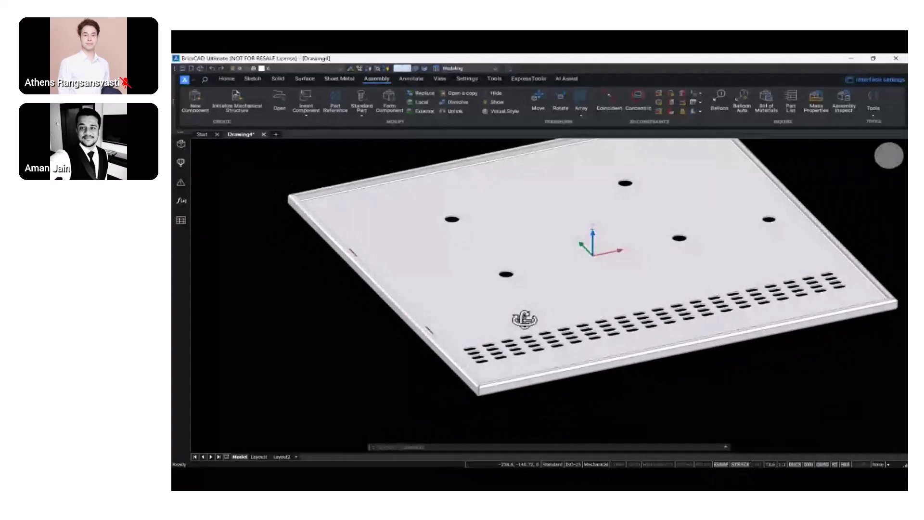
scroll(515, 310, "down", 3)
middle_click_drag(492, 287, 532, 305, "shift")
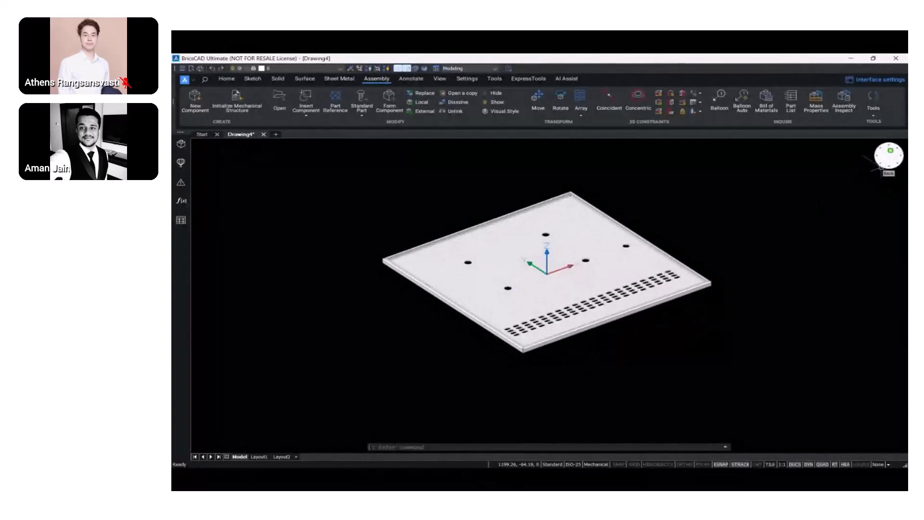
left_click(881, 166)
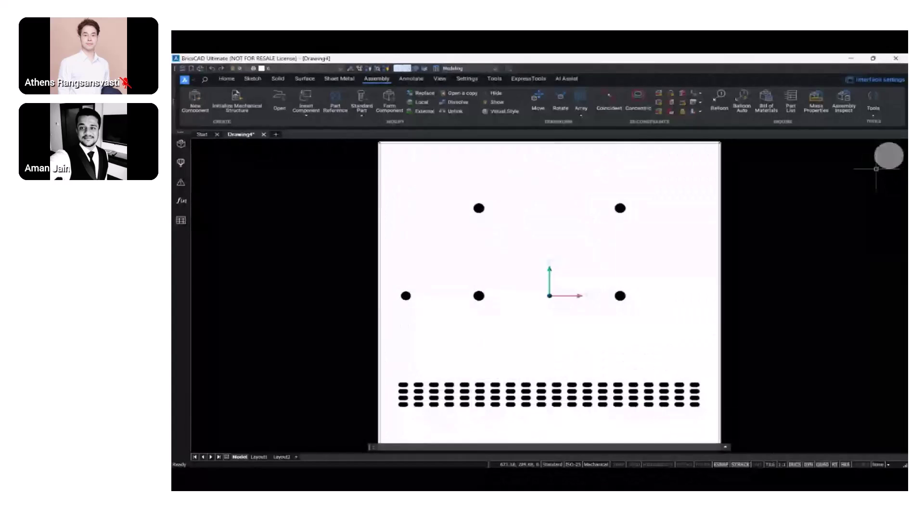
scroll(801, 252, "down", 4)
middle_click_drag(710, 256, 670, 260, "shift")
scroll(670, 260, "up", 4)
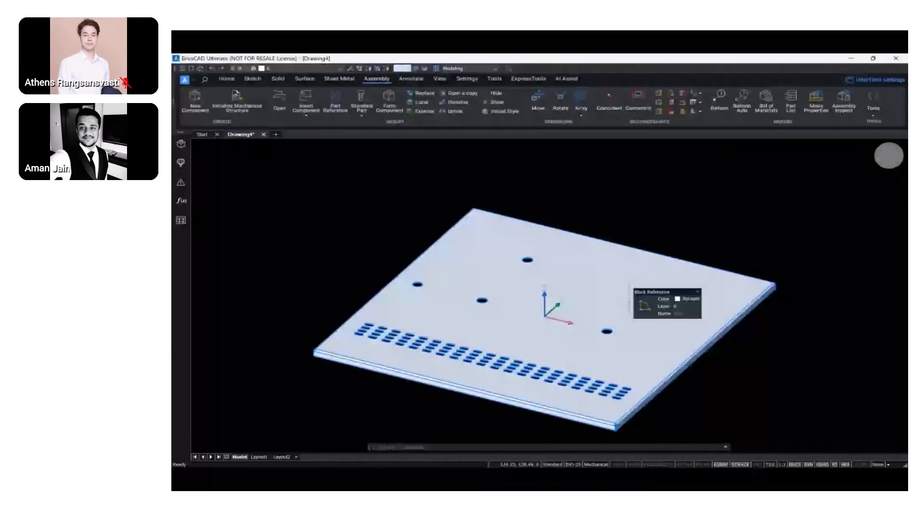
mouse_move(609, 295)
middle_mouse_down("shift")
mouse_move(634, 295)
mouse_move(615, 297)
middle_mouse_up("shift")
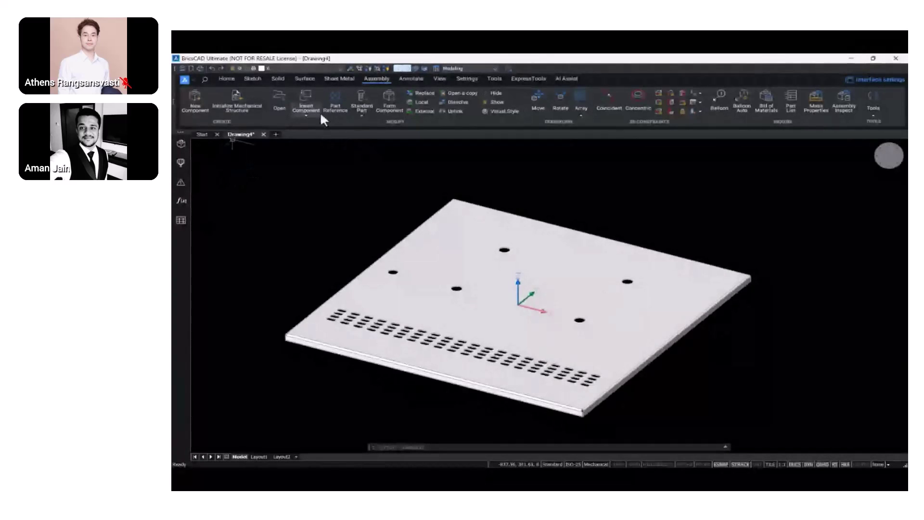
Insert two Switch_Blue.dwg components side by side in the empty space beyond the door's edge opposite the vent slots
left_click(304, 102)
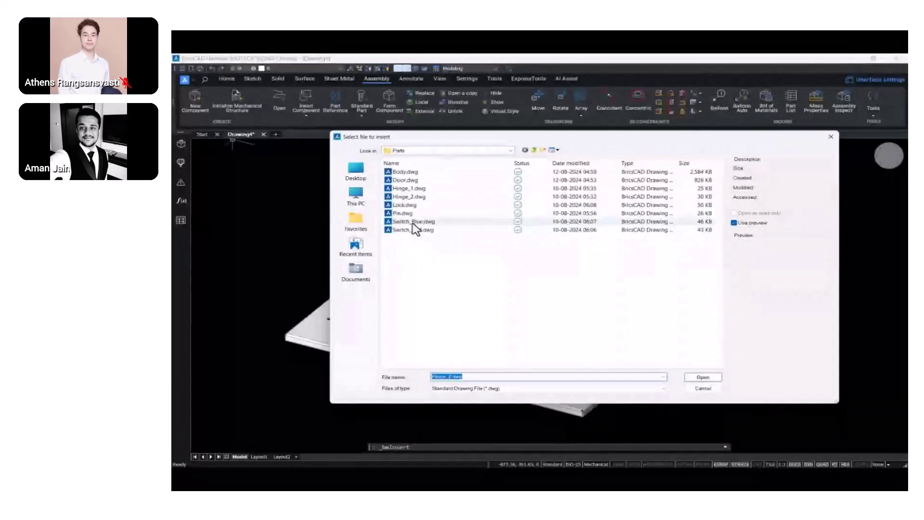
left_click(413, 223)
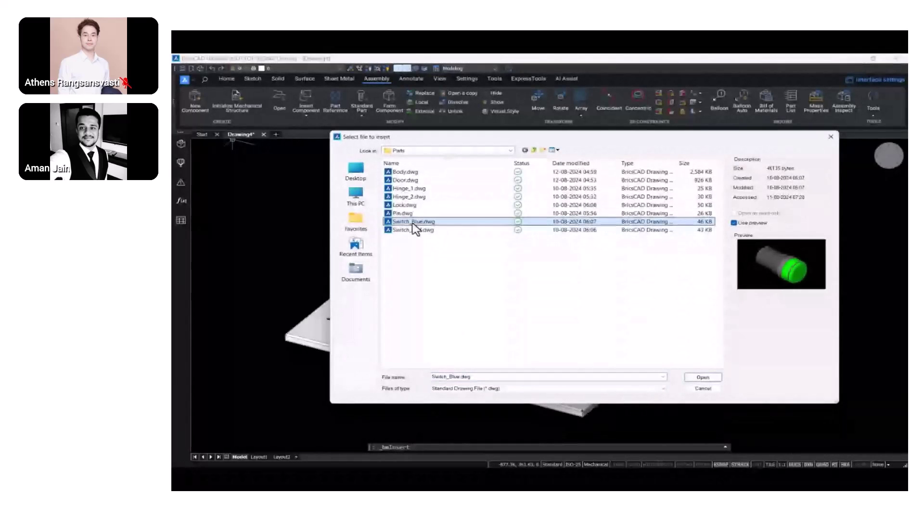
left_click(702, 378)
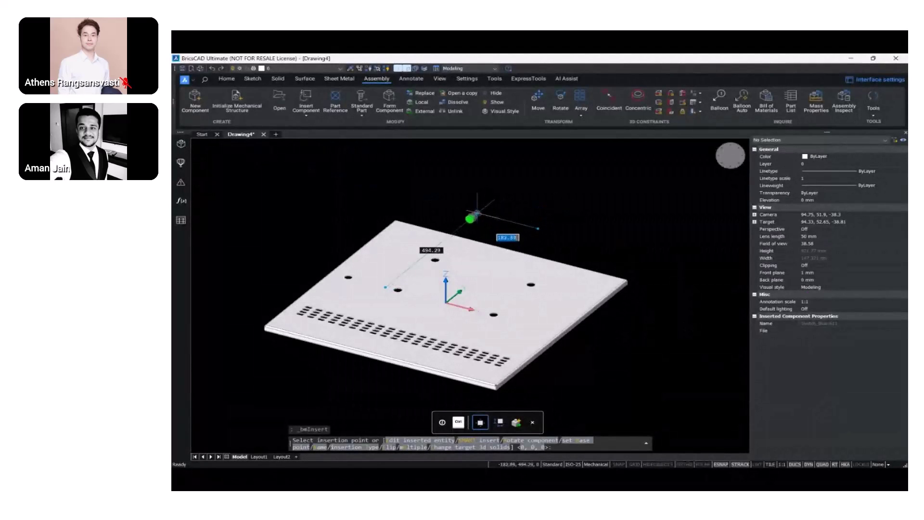
scroll(547, 197, "up", 5)
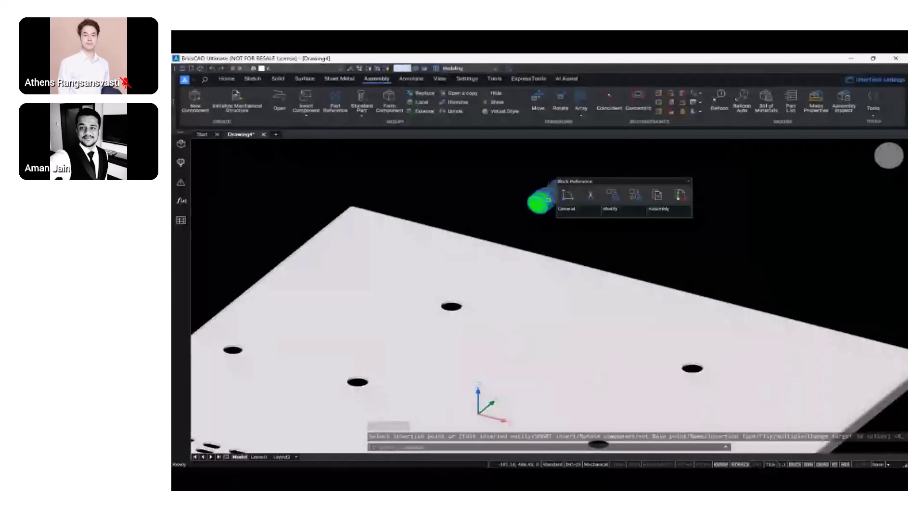
scroll(539, 196, "down", 2)
left_click(302, 101)
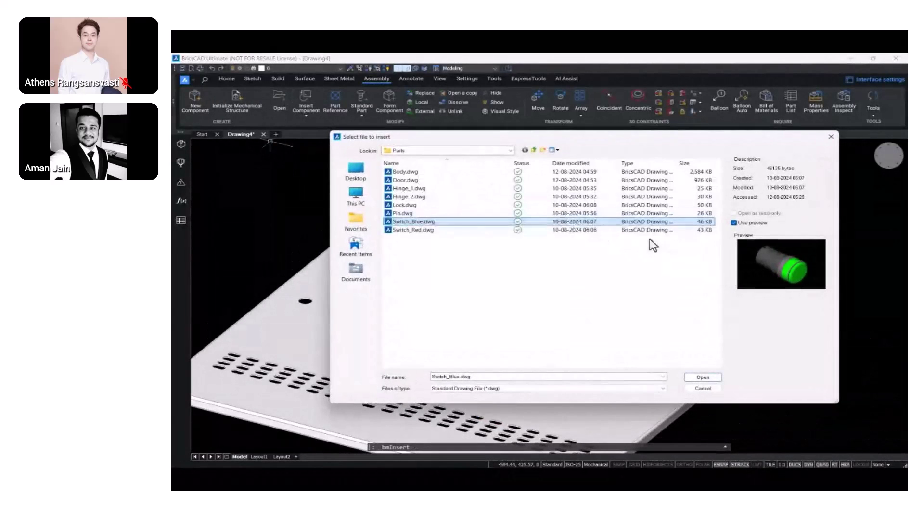
left_click(703, 377)
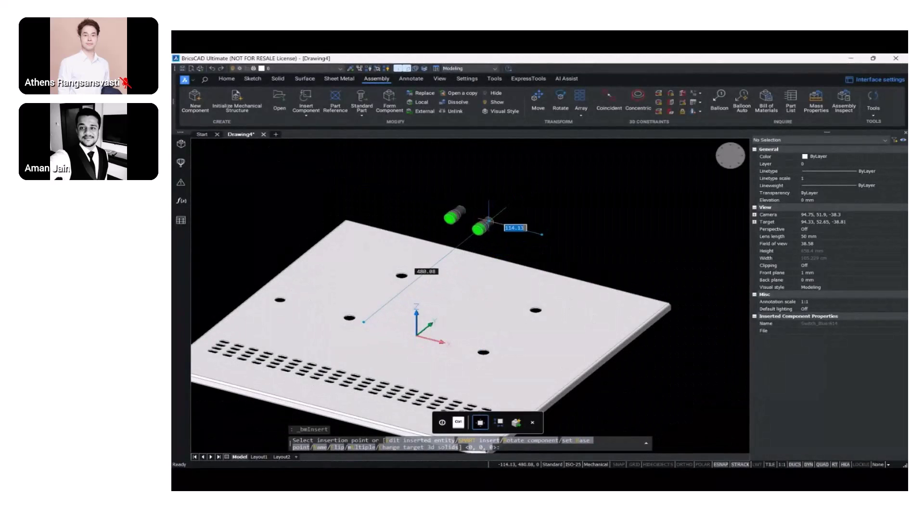
left_click(489, 218)
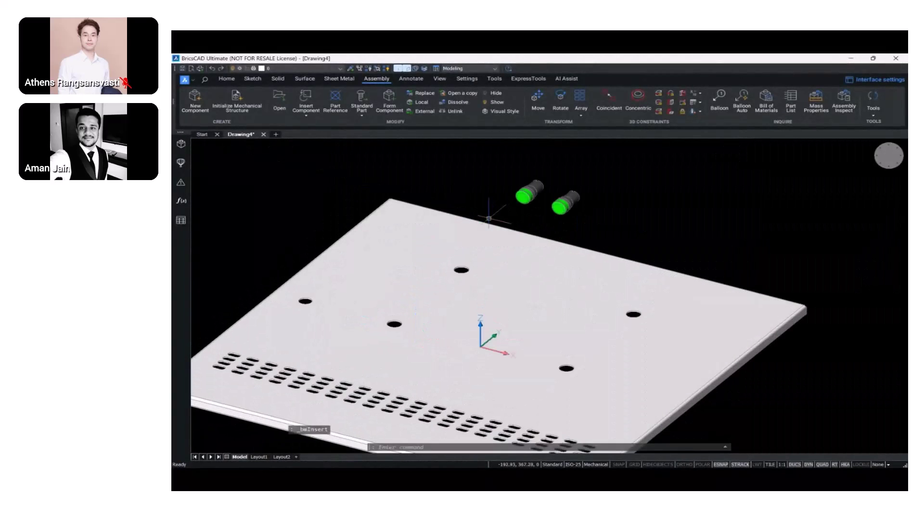
Insert two Switch_Red.dwg components in line beside the green switches
left_click(301, 95)
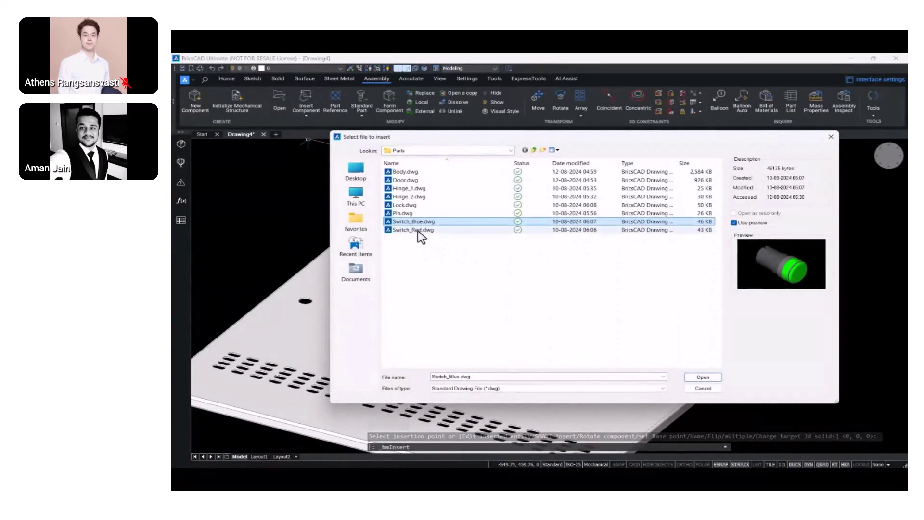
left_click(415, 230)
left_click(702, 377)
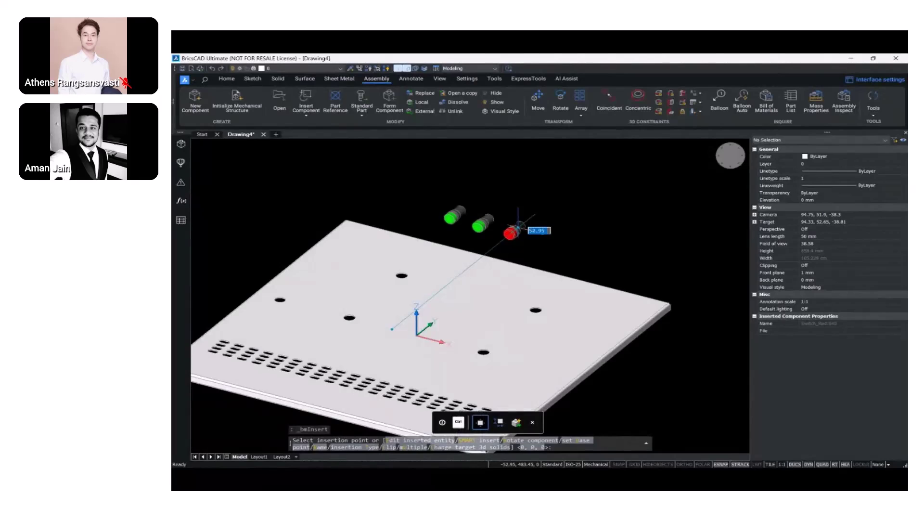
left_click(521, 227)
left_click(309, 96)
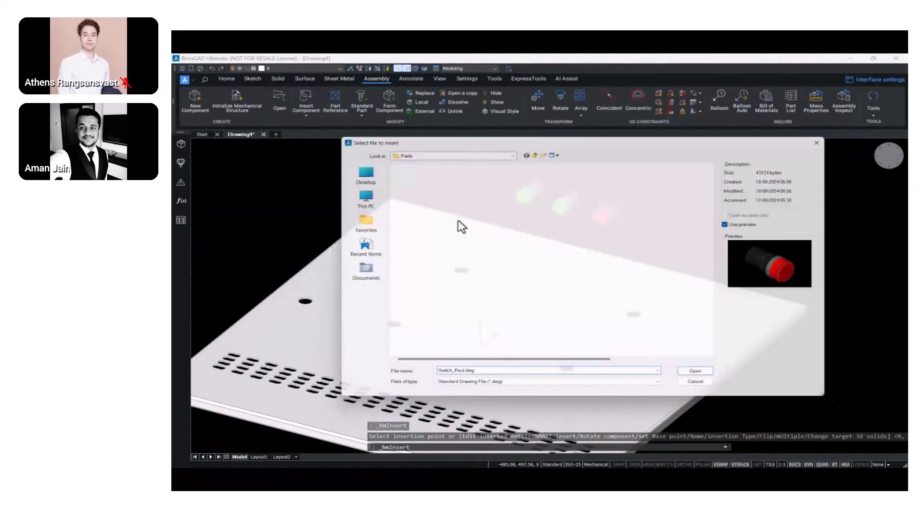
left_click(715, 379)
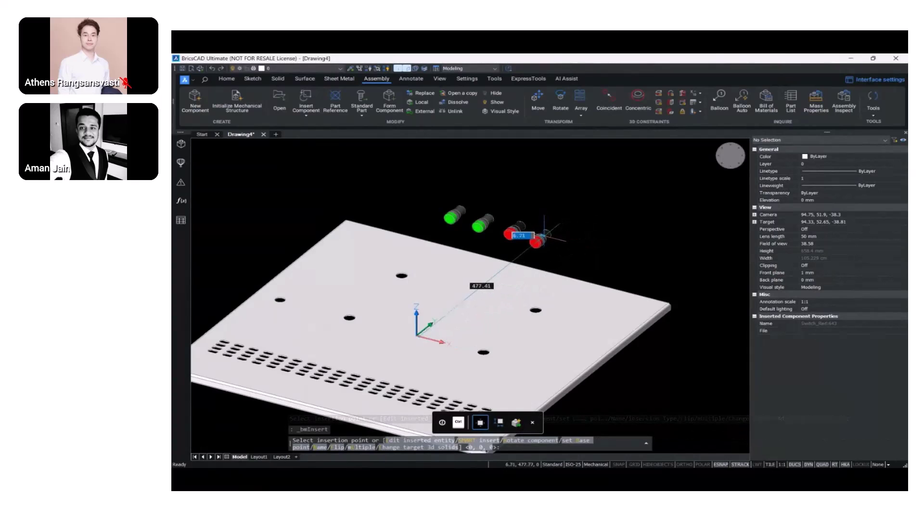
left_click(543, 235)
key("Escape")
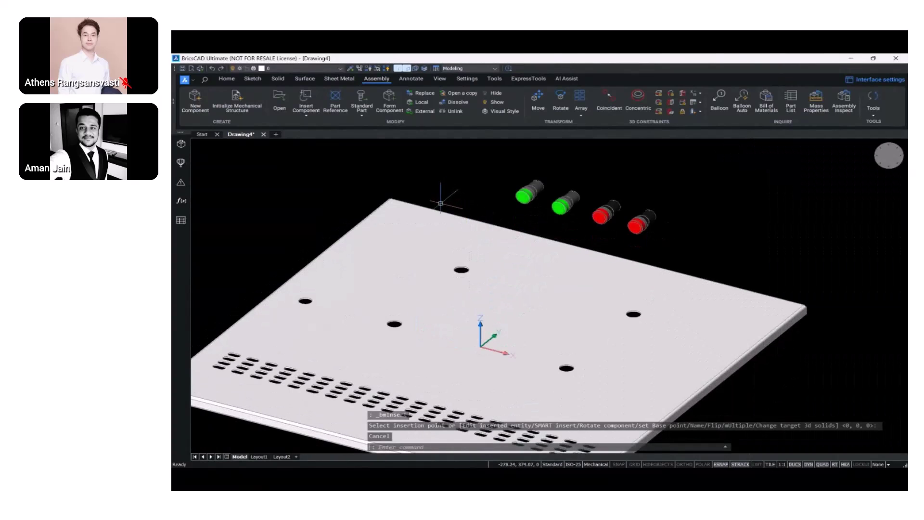
Make the first green switch's cylindrical body concentric with the door hole farther from the vents on the lock-hole side of the four-hole pattern
left_click(636, 105)
middle_click_drag(543, 182, 578, 189, "shift")
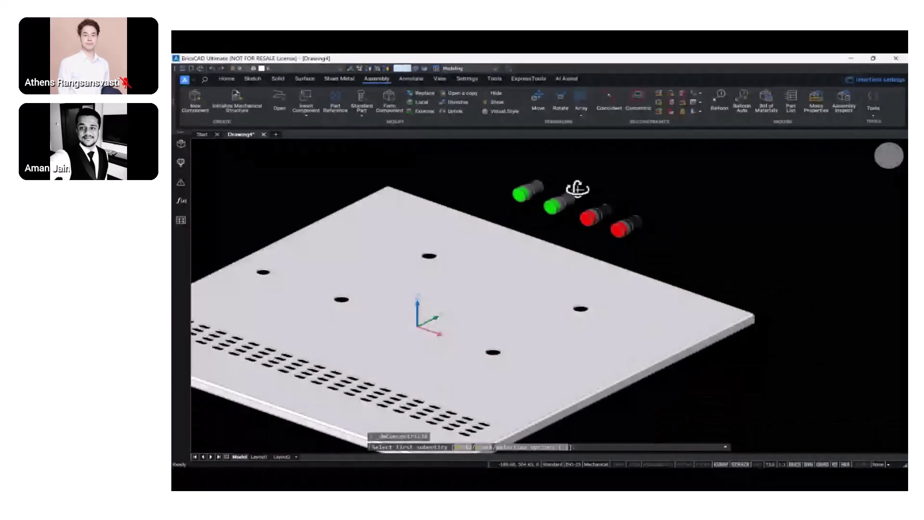
scroll(531, 186, "up", 3)
scroll(531, 186, "up", 2)
left_click(548, 192)
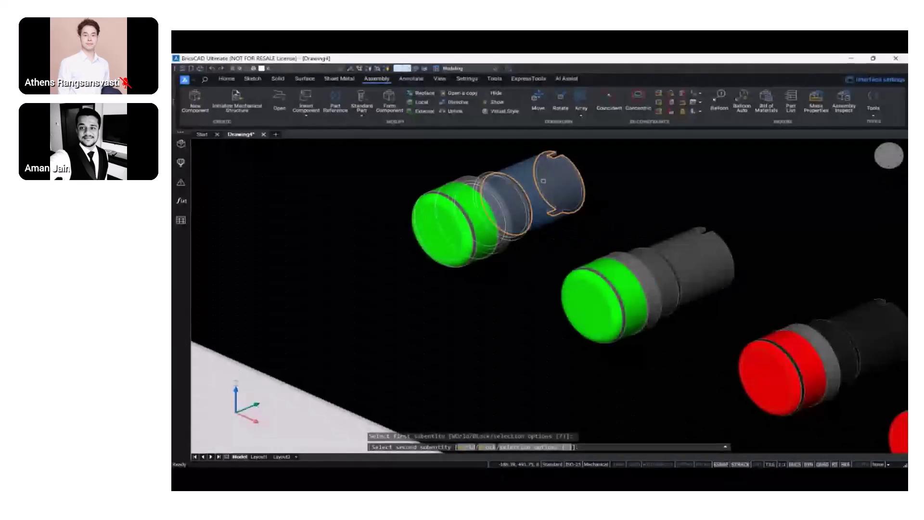
scroll(548, 192, "down", 4)
middle_click_drag(504, 243, 501, 269, "shift")
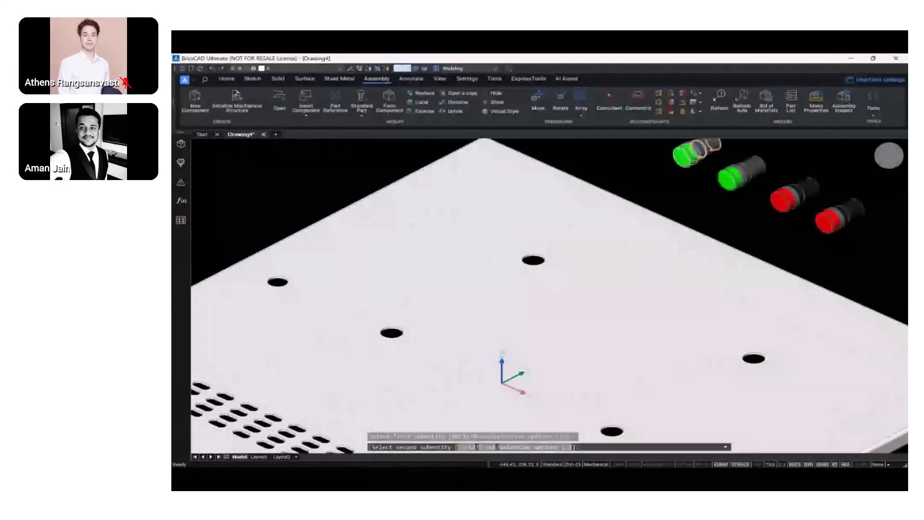
scroll(512, 273, "up", 4)
scroll(513, 274, "up", 3)
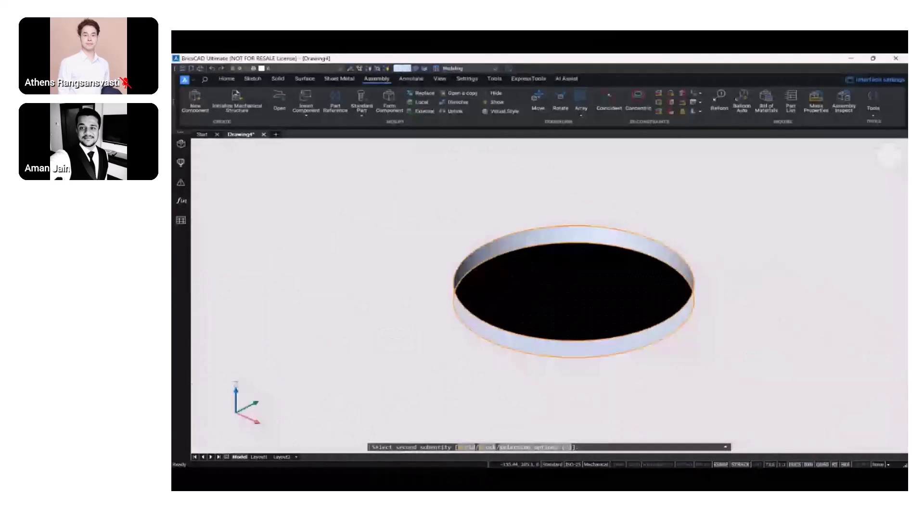
left_click(528, 242)
scroll(527, 242, "down", 8)
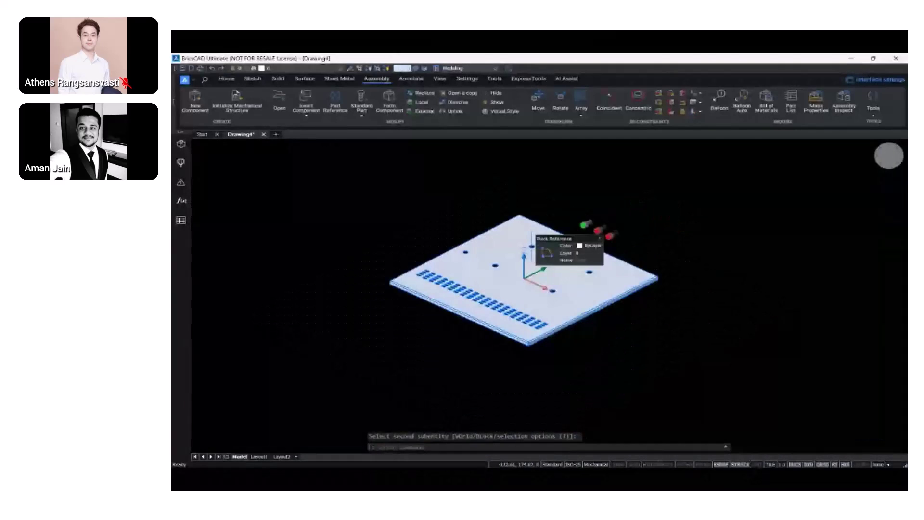
Make the underside of the first green switch's collar coincident with the door's outer face
middle_click_drag(528, 246, 542, 239, "shift")
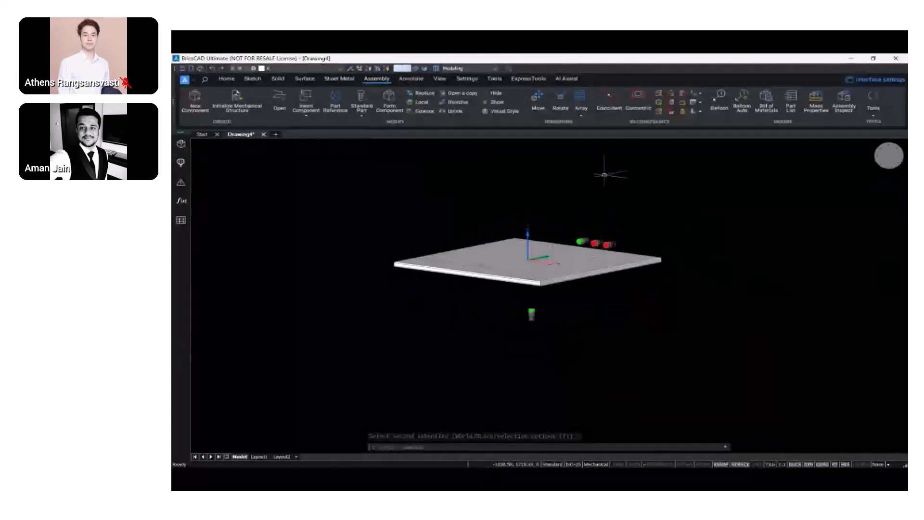
left_click(603, 102)
middle_click_drag(553, 298, 525, 335, "shift")
scroll(526, 335, "up", 5)
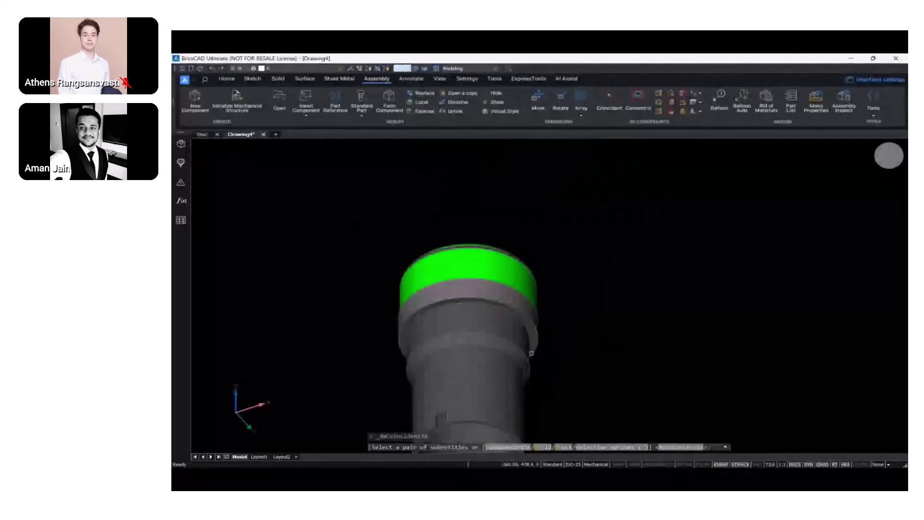
left_click(537, 329)
scroll(537, 328, "down", 5)
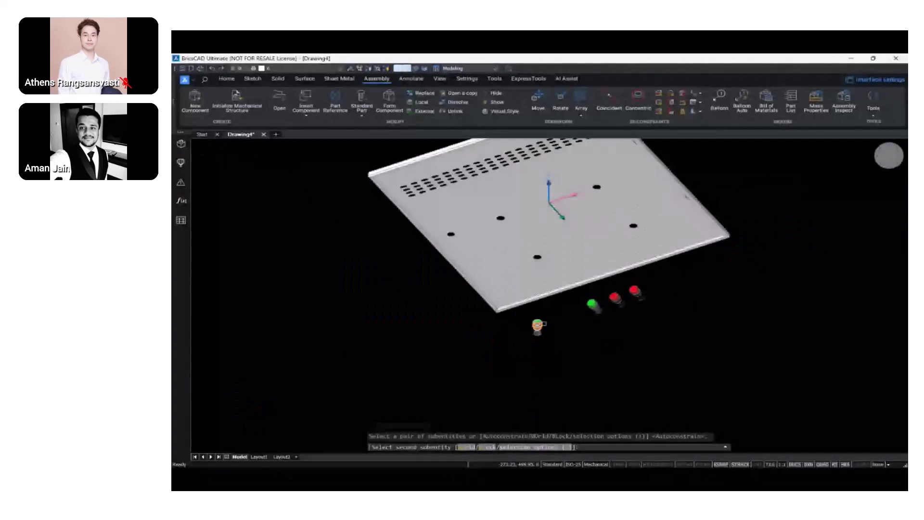
middle_click_drag(537, 326, 625, 361, "shift")
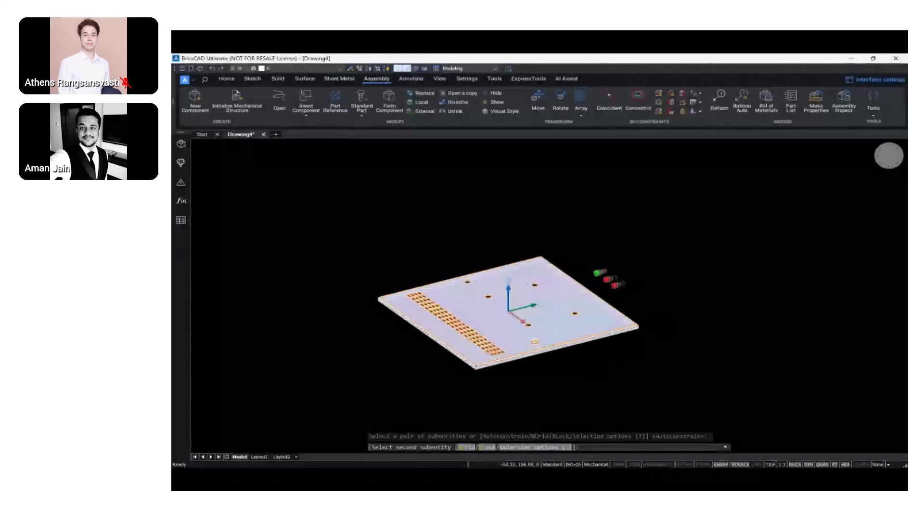
scroll(597, 274, "up", 10)
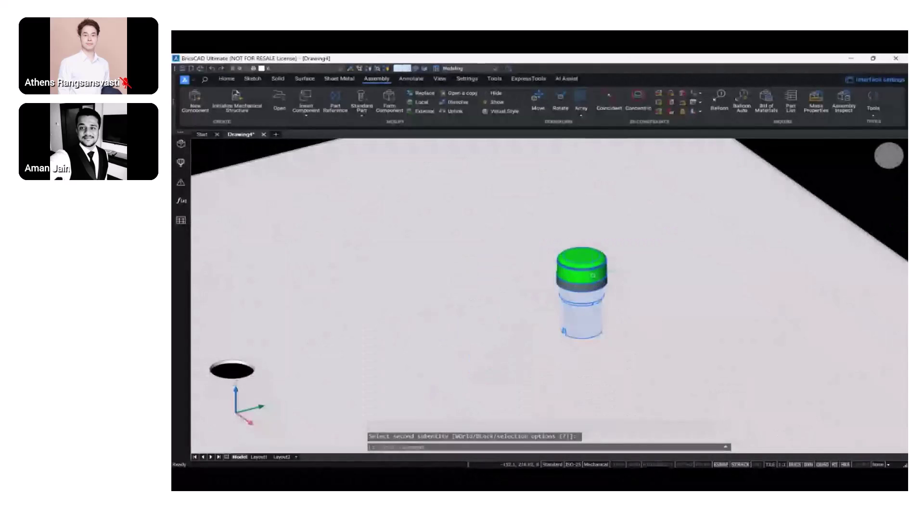
scroll(593, 275, "down", 10)
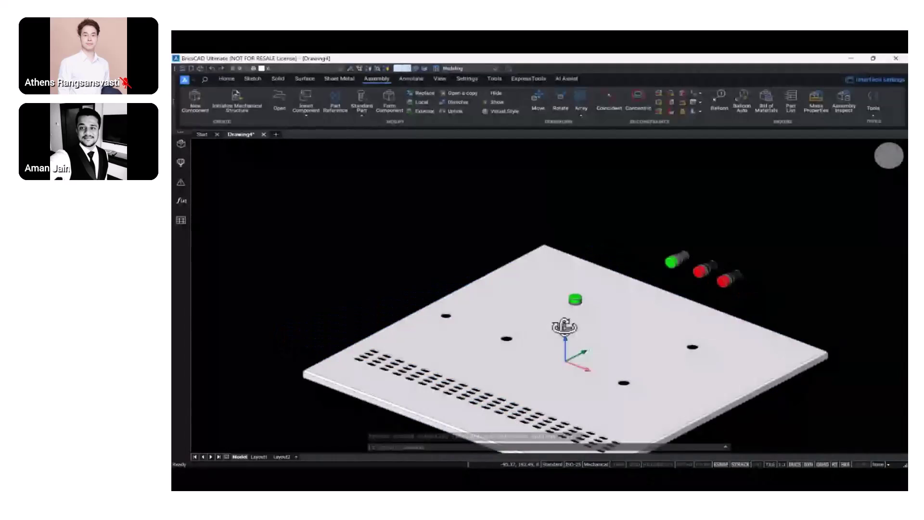
Make the second green switch's body concentric with the hole between the first mounted switch and the vent slots
left_click(638, 98)
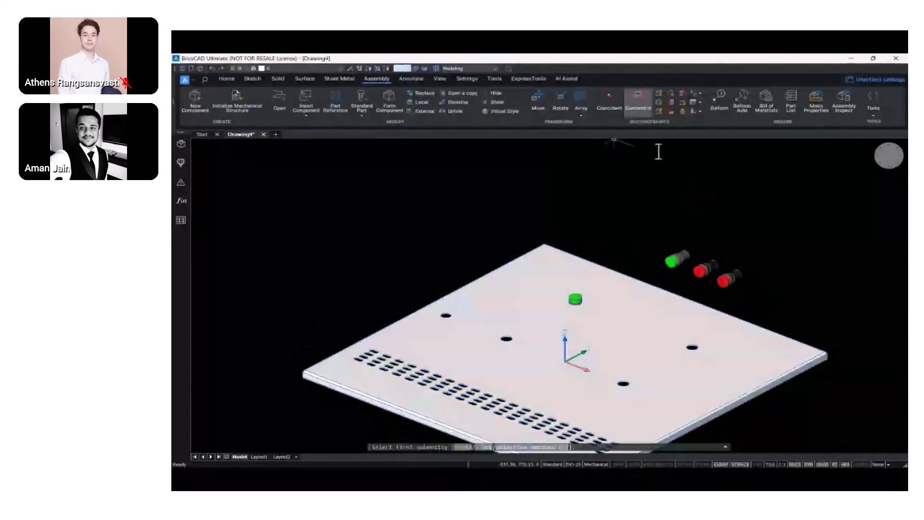
scroll(645, 239, "up", 5)
left_click(641, 238)
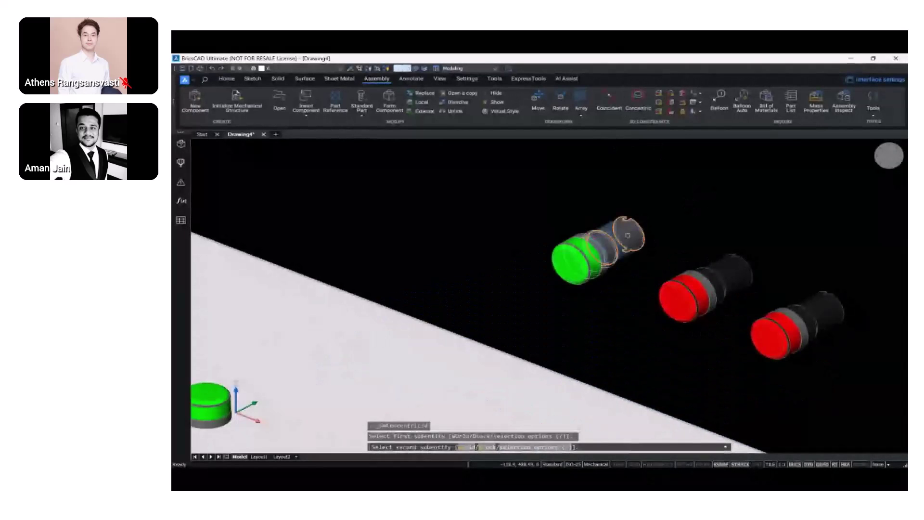
scroll(641, 237, "down", 5)
scroll(600, 299, "up", 8)
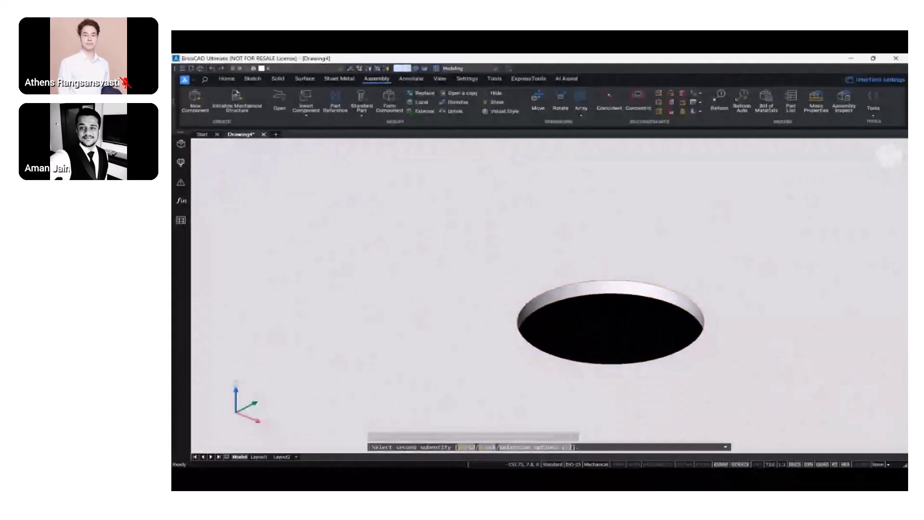
left_click(600, 298)
scroll(600, 299, "down", 8)
scroll(596, 295, "down", 8)
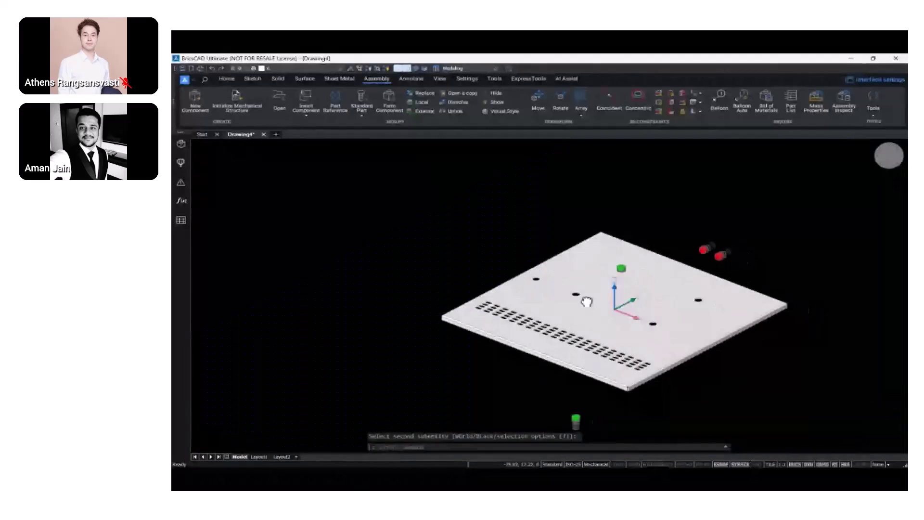
Seat the second green switch by making its collar's underside coincident with the door's outer face
left_click(609, 101)
middle_click_drag(556, 421, 555, 320)
scroll(539, 428, "up", 5)
scroll(540, 428, "up", 6)
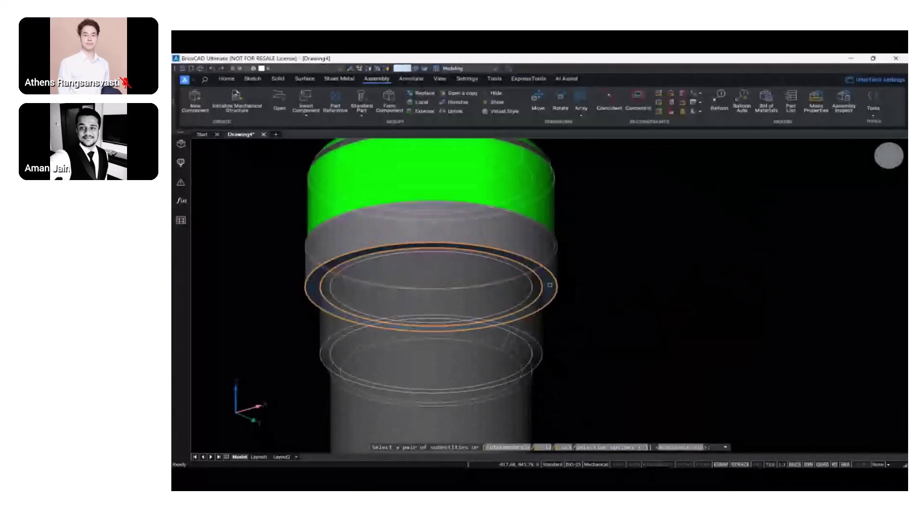
left_click(549, 285)
scroll(549, 285, "down", 10)
middle_click_drag(581, 281, 573, 370, "shift")
left_click(555, 191)
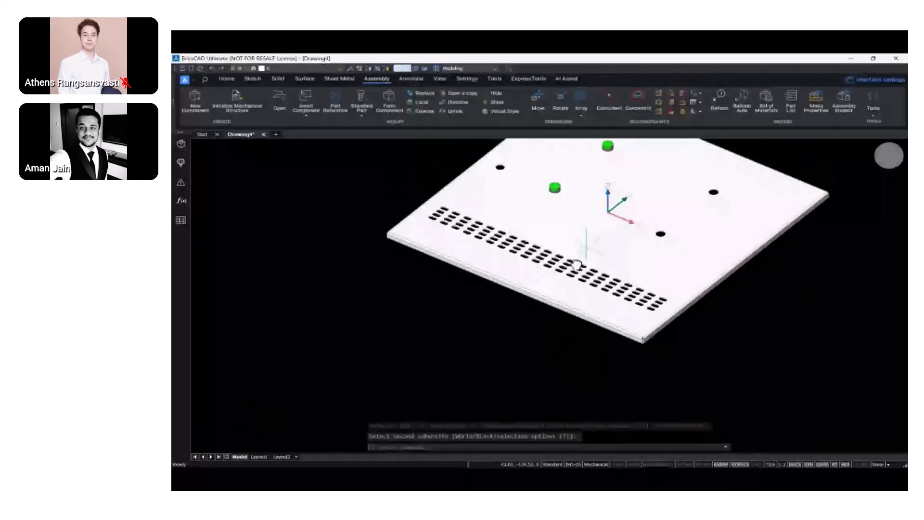
Make the first red switch's body concentric with the door hole farther from the vents, opposite the green switches
middle_click_drag(591, 254, 448, 340)
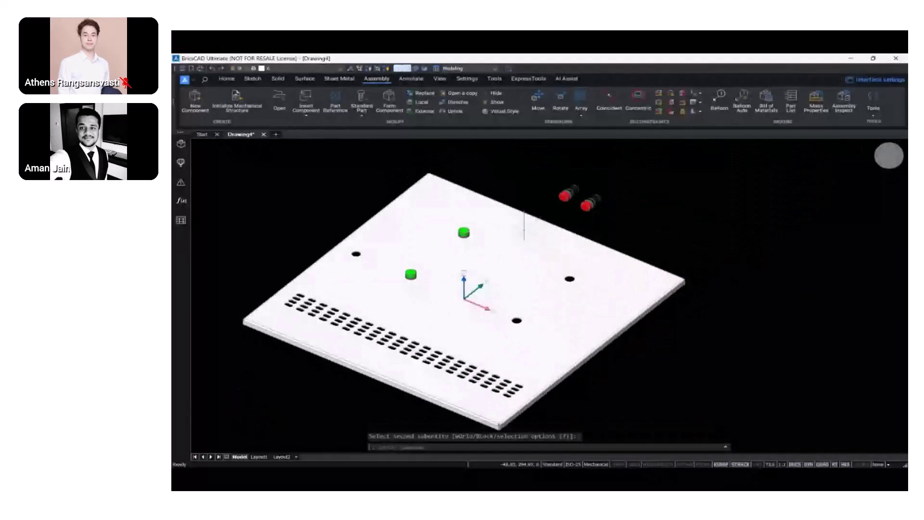
left_click(635, 98)
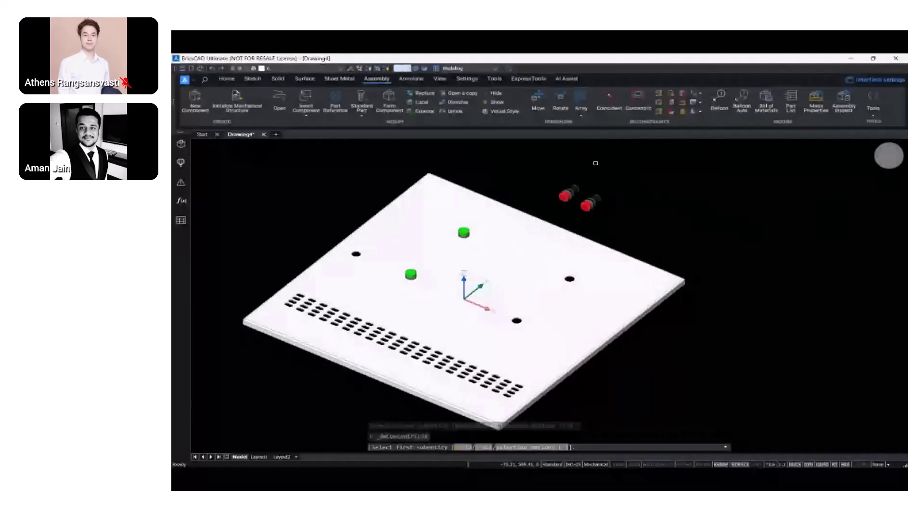
scroll(578, 205, "up", 6)
left_click(543, 161)
scroll(582, 264, "down", 6)
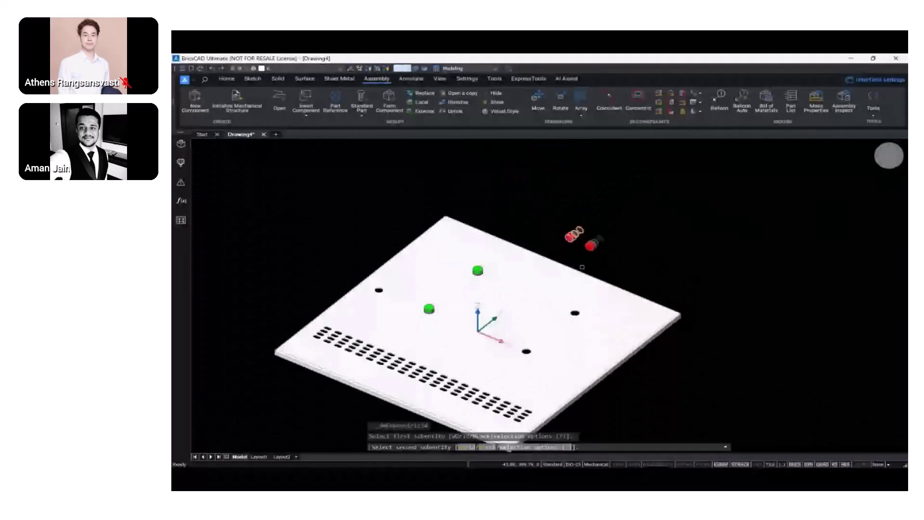
scroll(574, 308, "up", 4)
scroll(582, 313, "up", 10)
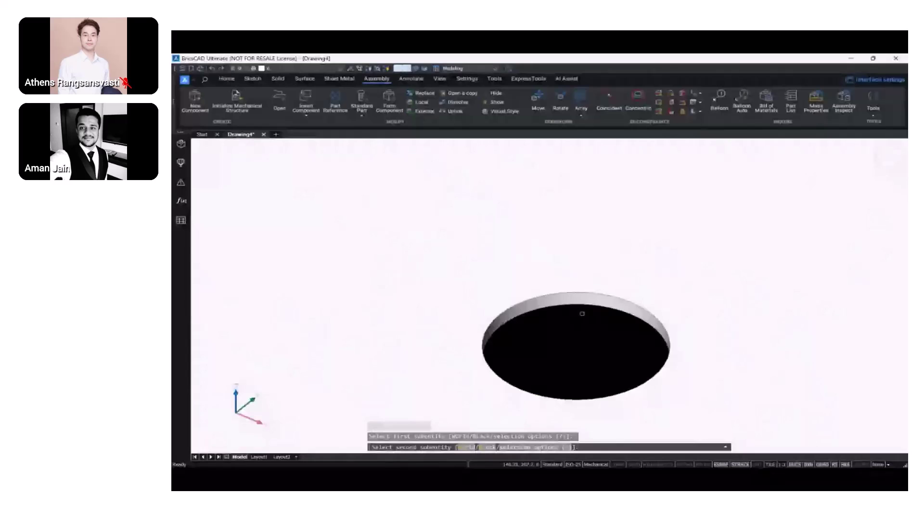
scroll(582, 313, "down", 14)
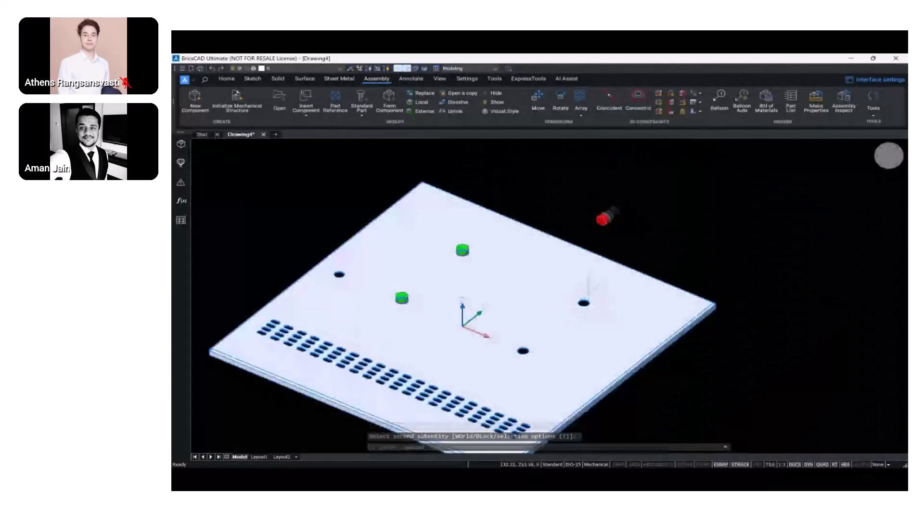
Make the second red switch's body concentric with the remaining switch hole nearer the vent slots
left_click(638, 102)
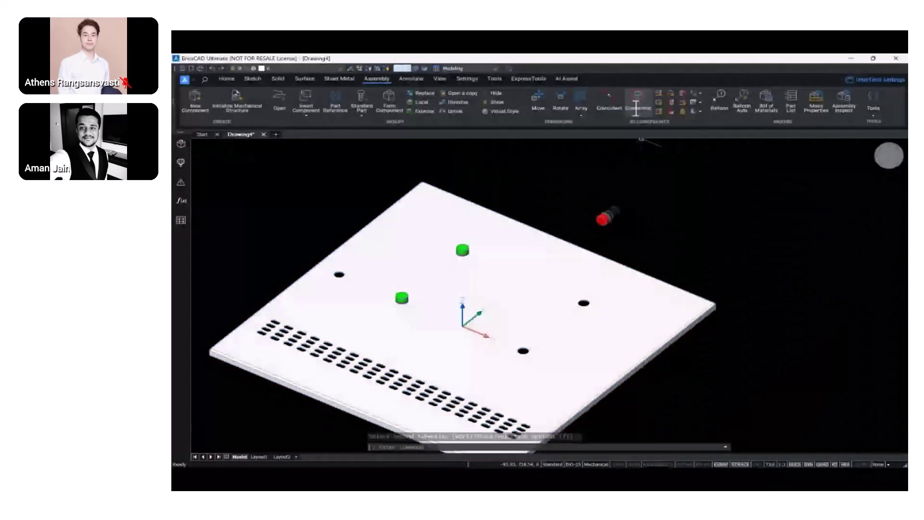
scroll(621, 204, "up", 5)
scroll(622, 204, "up", 3)
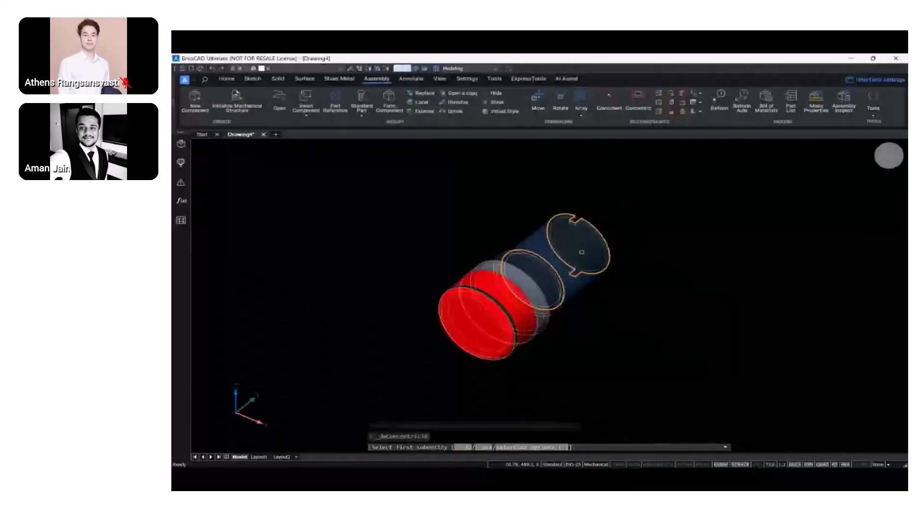
left_click(582, 252)
scroll(582, 252, "down", 8)
scroll(520, 341, "up", 5)
middle_click_drag(547, 324, 622, 237)
scroll(568, 312, "up", 5)
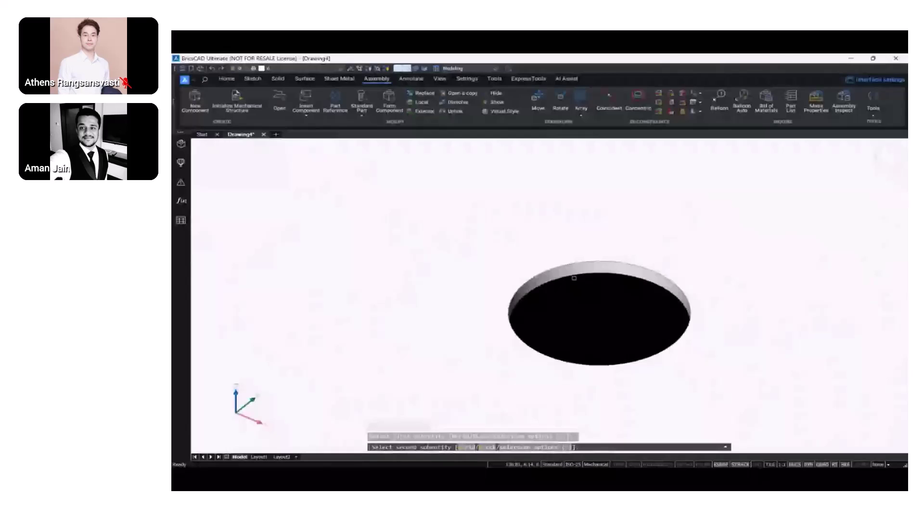
scroll(574, 278, "up", 3)
scroll(582, 273, "down", 8)
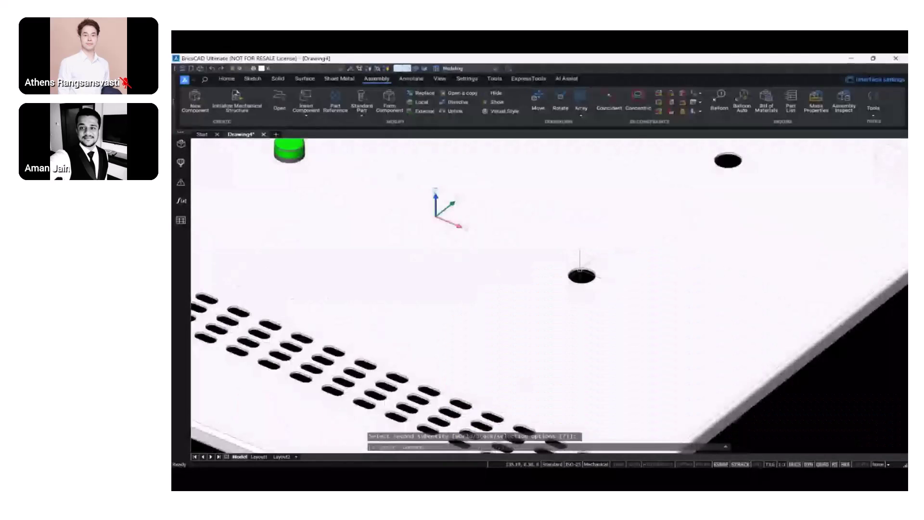
scroll(581, 274, "down", 2)
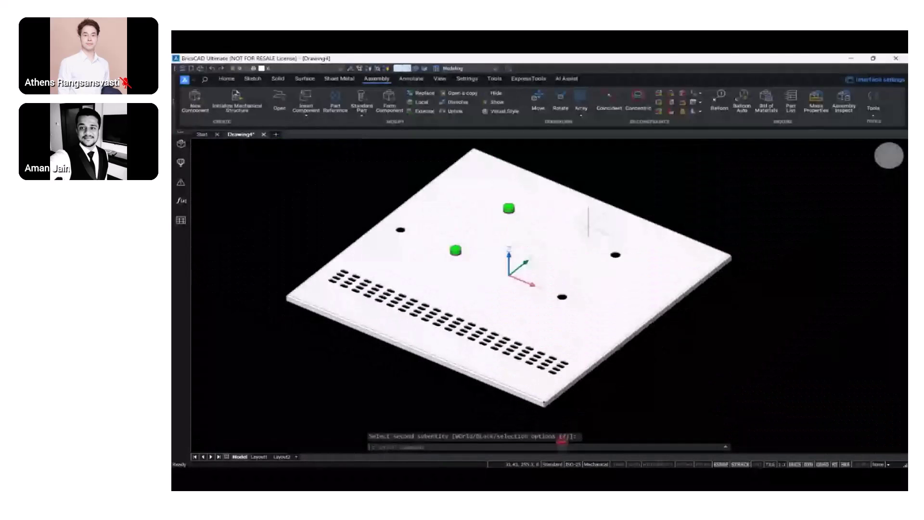
Seat the red switch farther from the vents by making its collar's underside coincident with the door's outer face
left_click(605, 107)
middle_click_drag(605, 269, 651, 355, "shift")
scroll(657, 366, "up", 5)
scroll(662, 346, "up", 6)
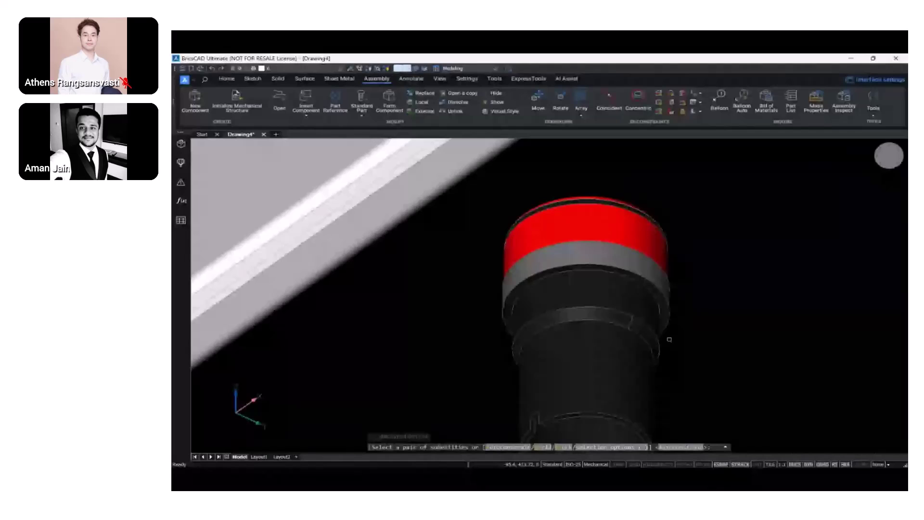
scroll(669, 339, "up", 3)
left_click(665, 304)
scroll(669, 303, "down", 8)
middle_click_drag(669, 303, 592, 365, "shift")
left_click(649, 340)
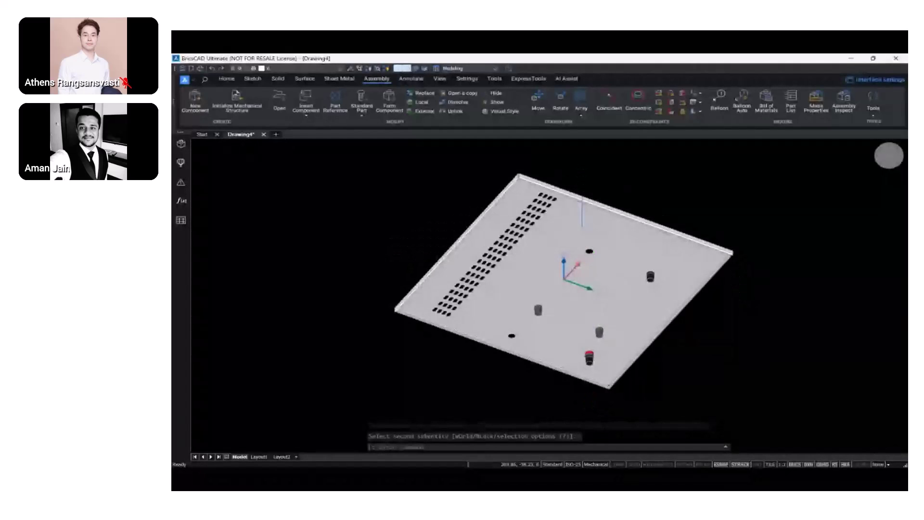
Seat the red switch nearer the vents by making its collar's underside coincident with the door's outer face
left_click(609, 100)
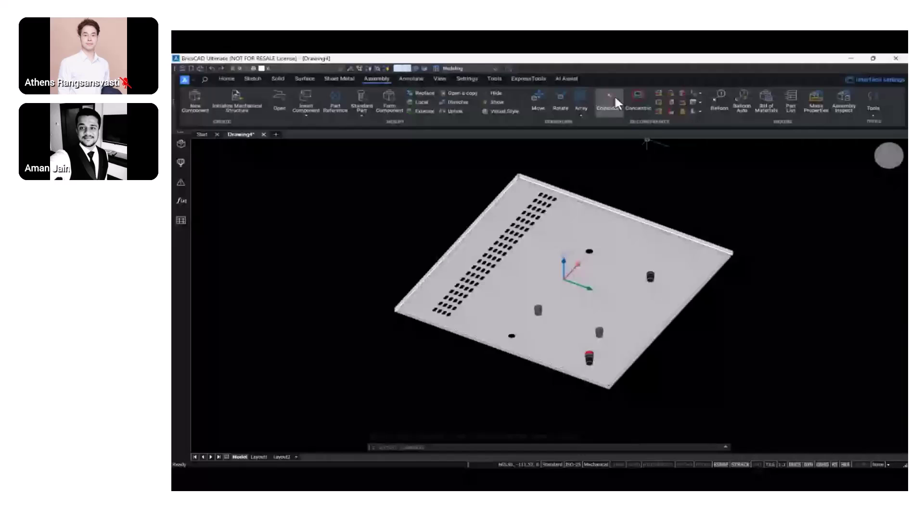
scroll(550, 353, "up", 10)
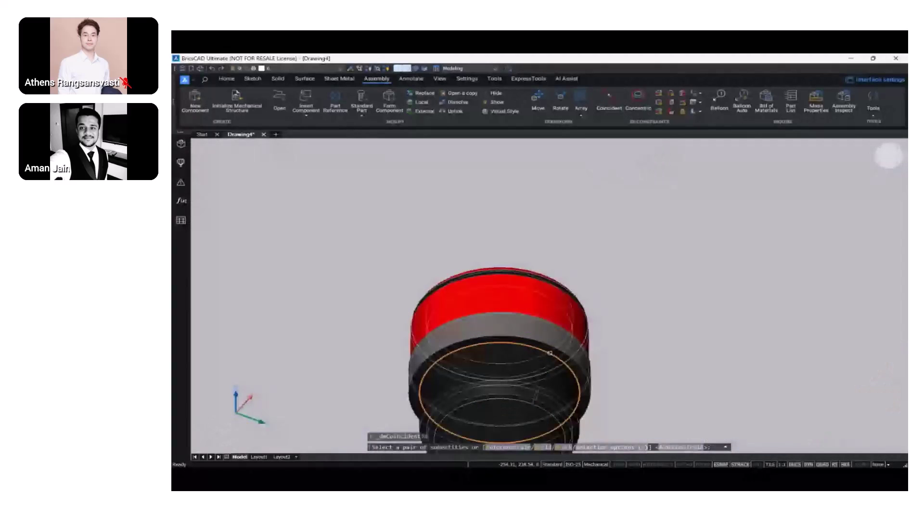
scroll(578, 376, "up", 3)
left_click(579, 376)
scroll(578, 376, "down", 12)
middle_click_drag(580, 377, 597, 385, "shift")
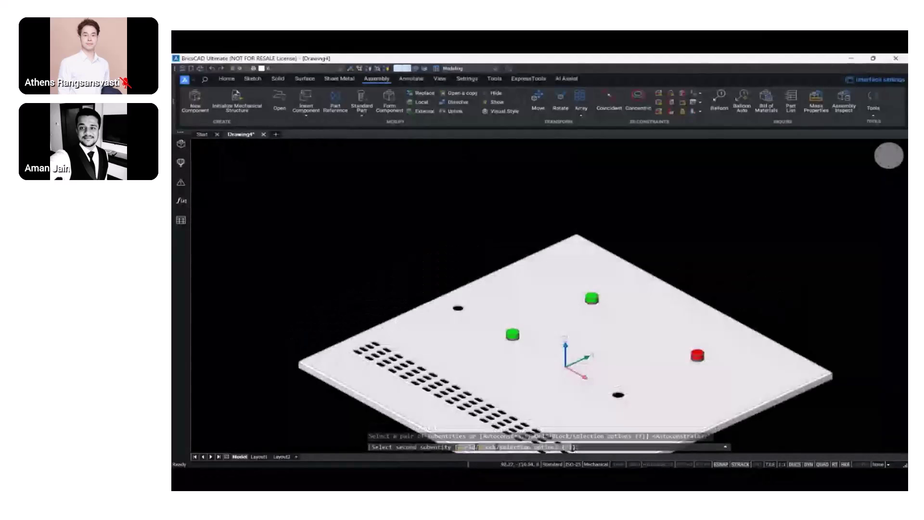
left_click(617, 394)
scroll(568, 393, "down", 3)
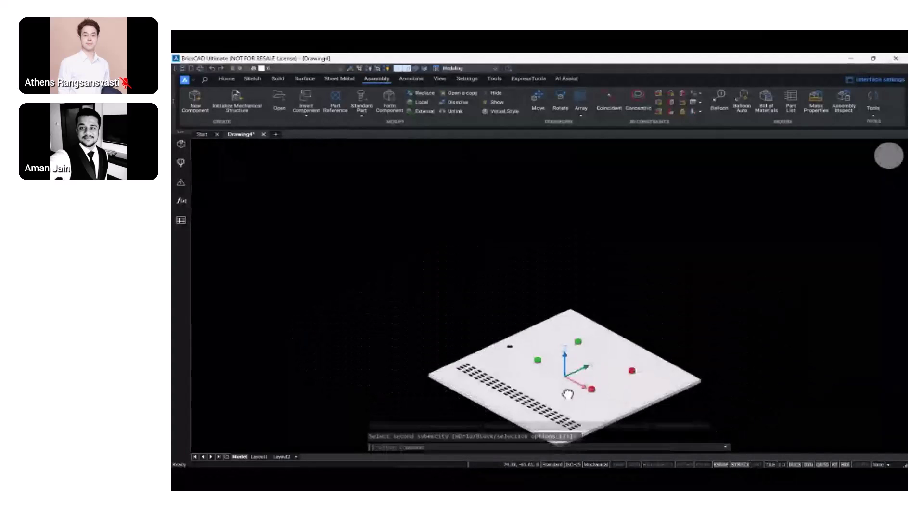
scroll(568, 393, "up", 2)
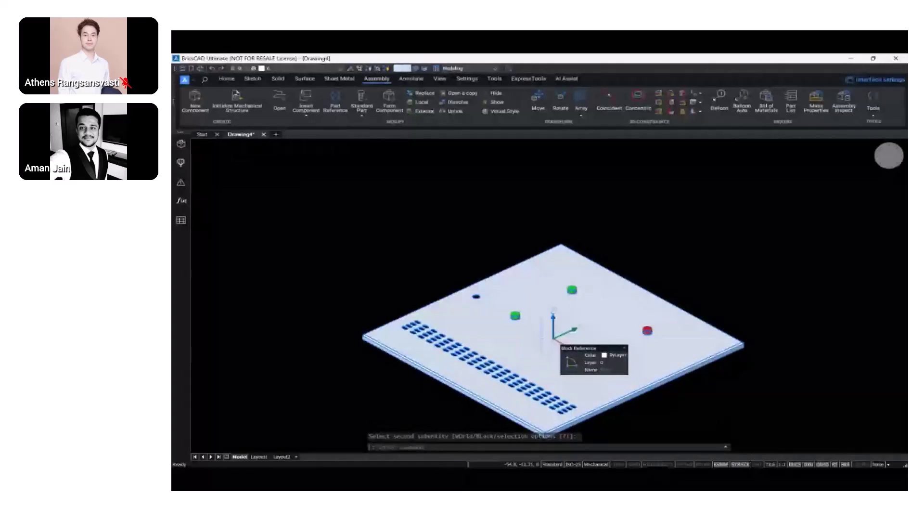
Insert the Lock.dwg component beside the door, near the empty lock hole
left_click(317, 100)
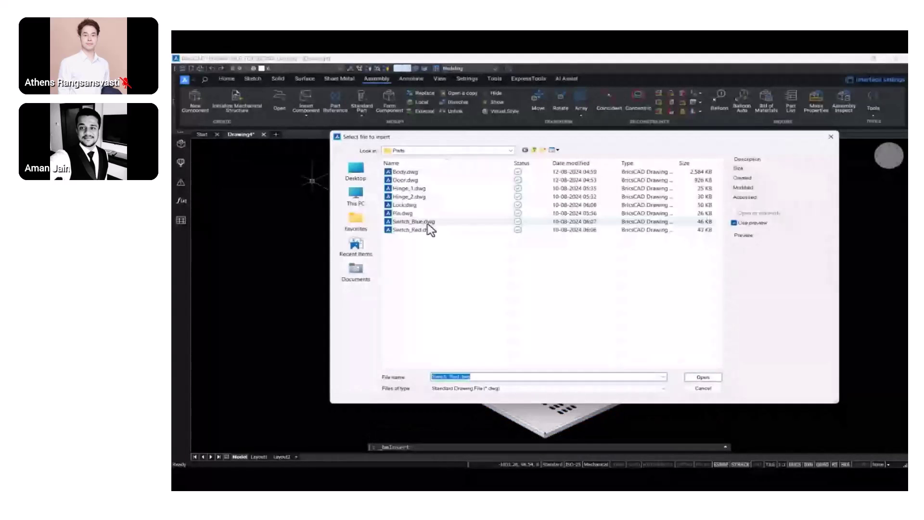
left_click(415, 205)
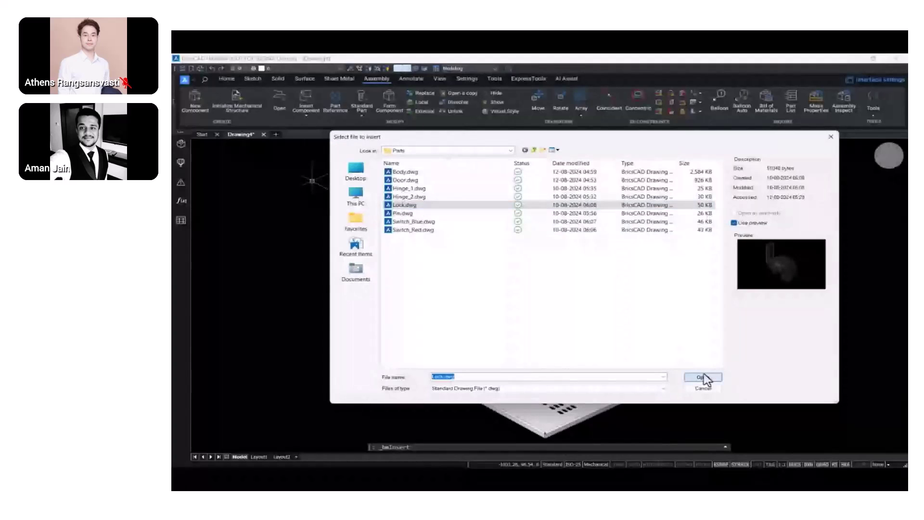
left_click(703, 377)
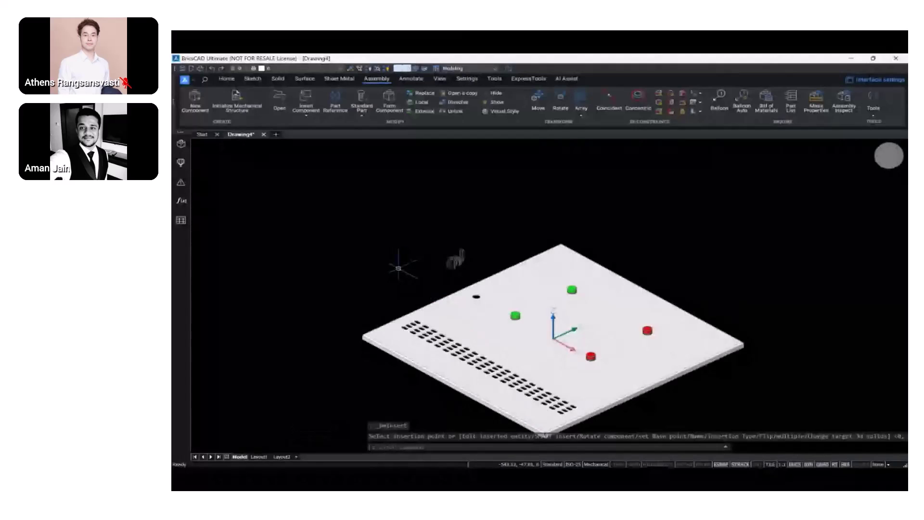
Make the lock's cylindrical body concentric with the door's lock hole
scroll(398, 268, "up", 5)
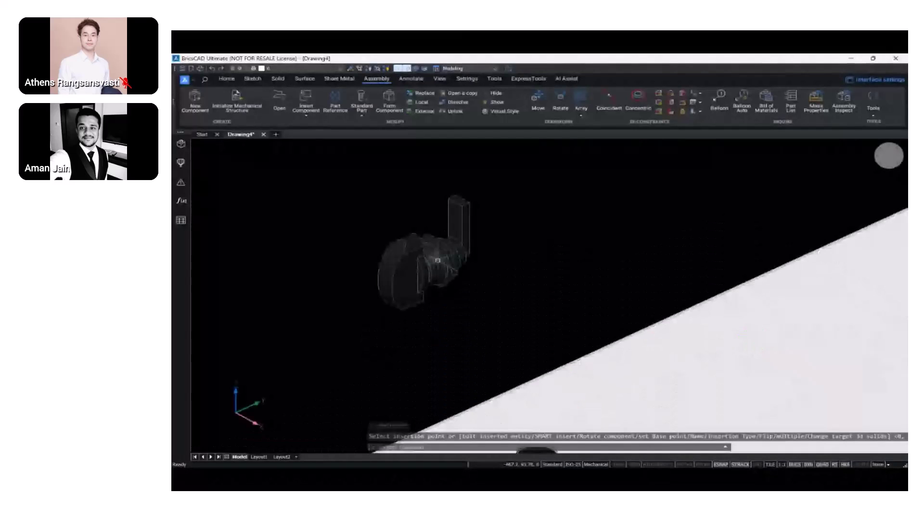
left_click(607, 96)
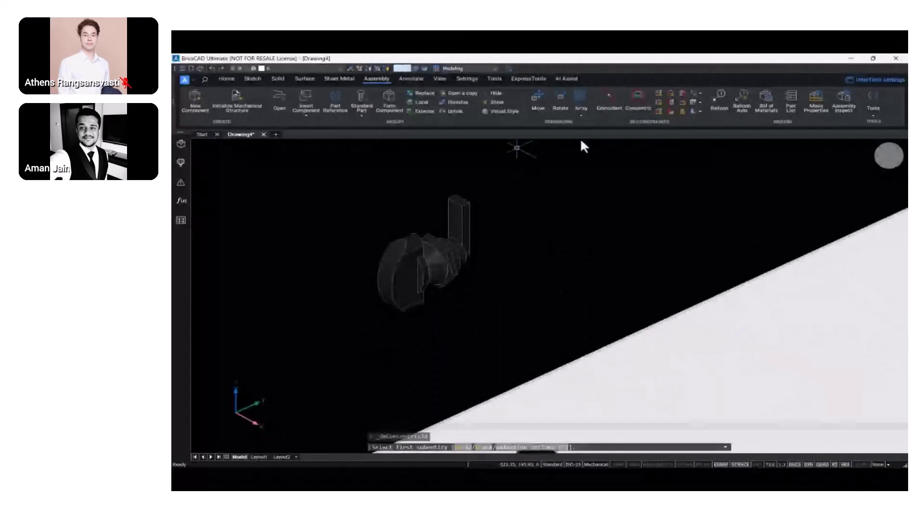
scroll(450, 263, "up", 3)
left_click(451, 264)
scroll(451, 263, "down", 5)
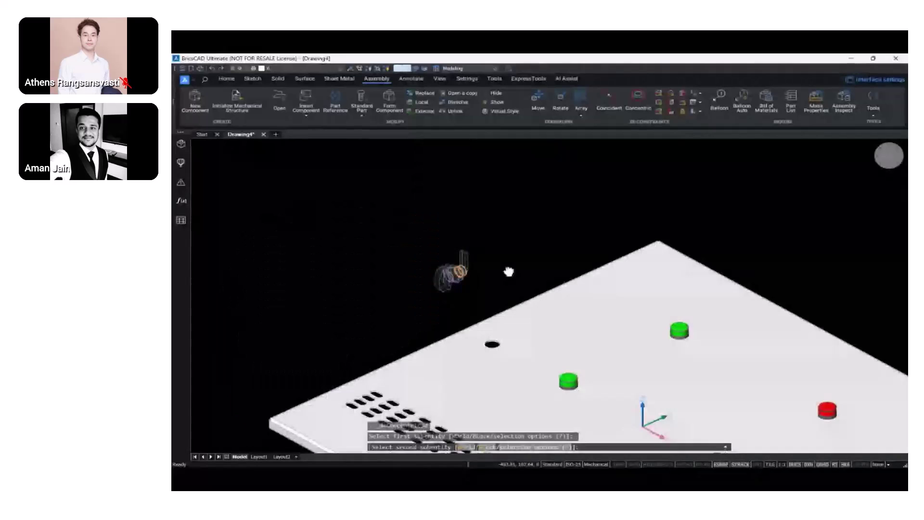
scroll(509, 313, "up", 5)
scroll(509, 313, "up", 3)
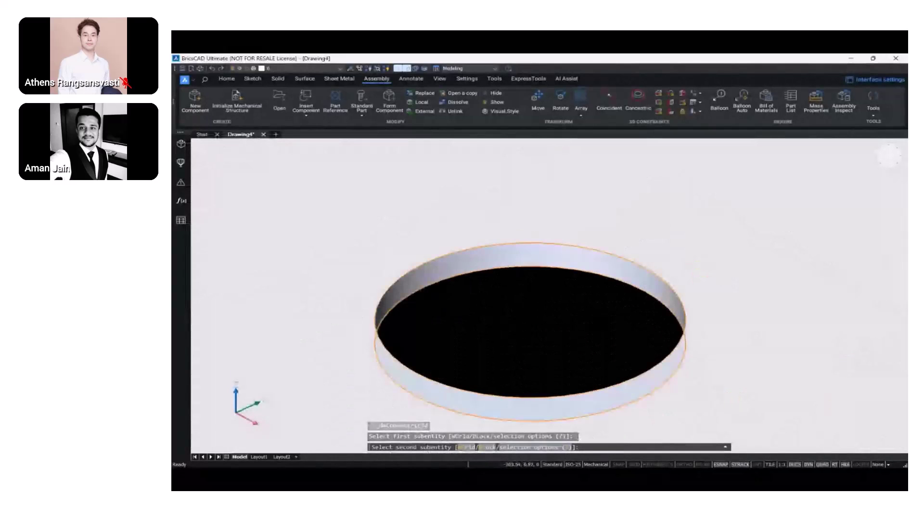
left_click(520, 243)
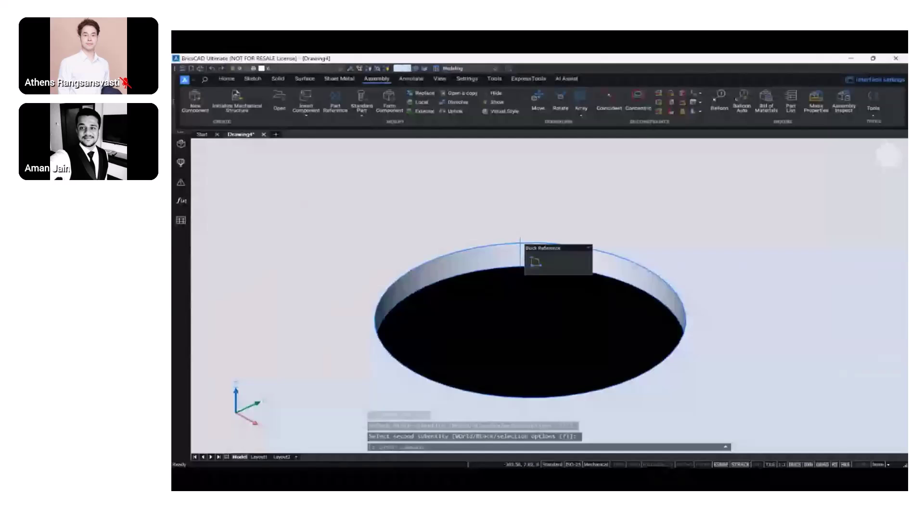
Move the lock about 220 units straight up along the hole's axis, from beneath the door to above its outer face
scroll(524, 263, "down", 5)
middle_click_drag(523, 262, 451, 260, "shift")
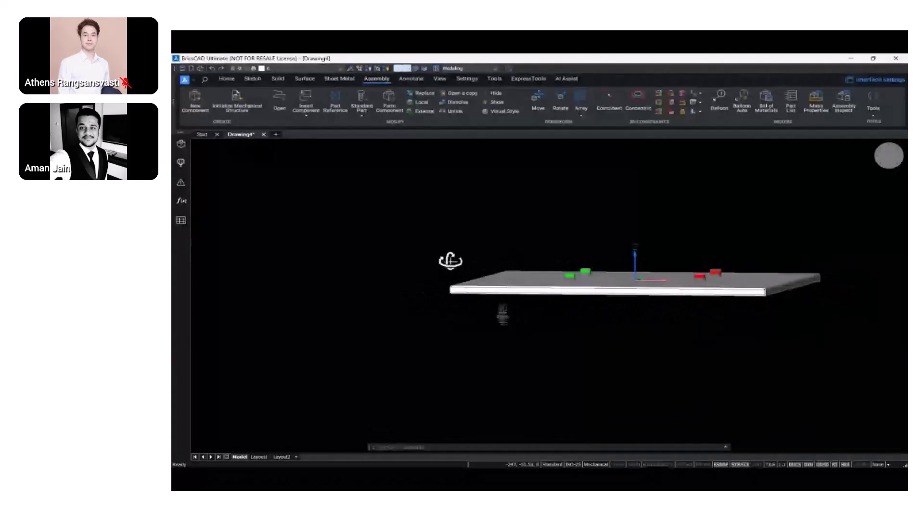
left_click(499, 314)
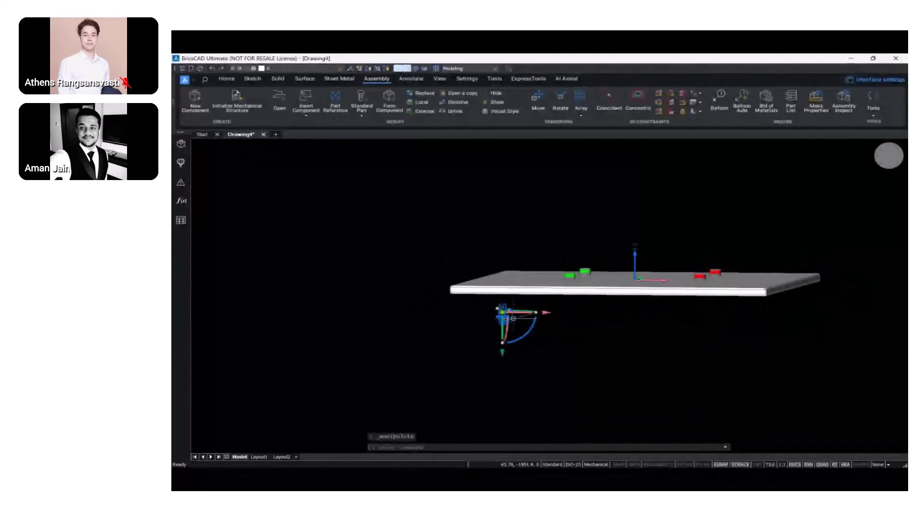
left_click(502, 307)
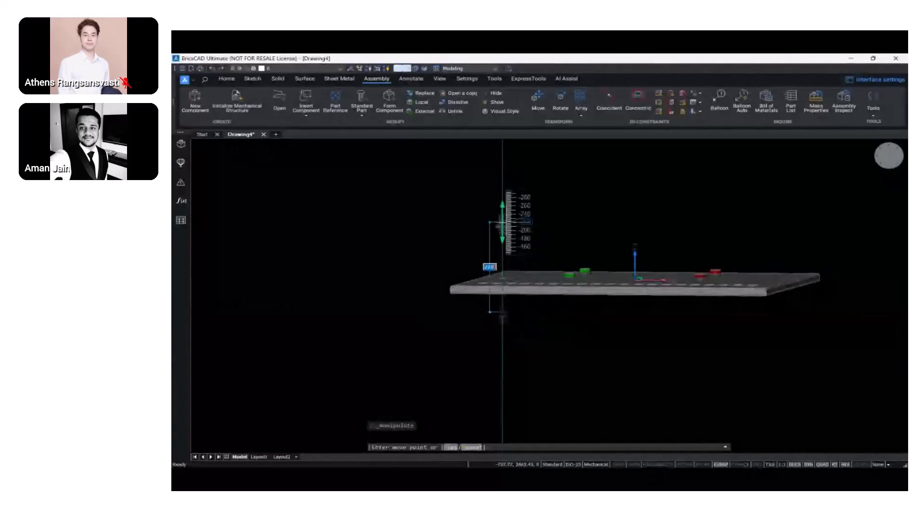
left_click(501, 219)
scroll(500, 230, "up", 4)
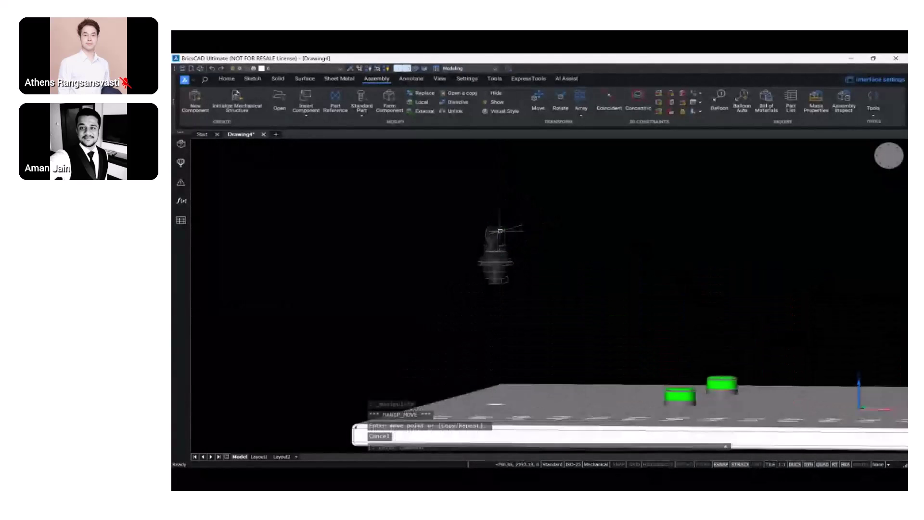
middle_click_drag(499, 236, 577, 290, "shift")
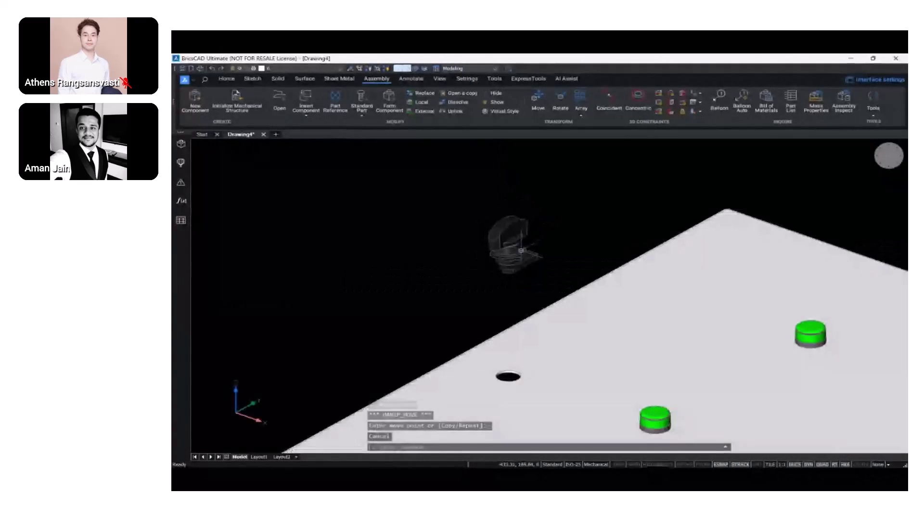
left_click(525, 244)
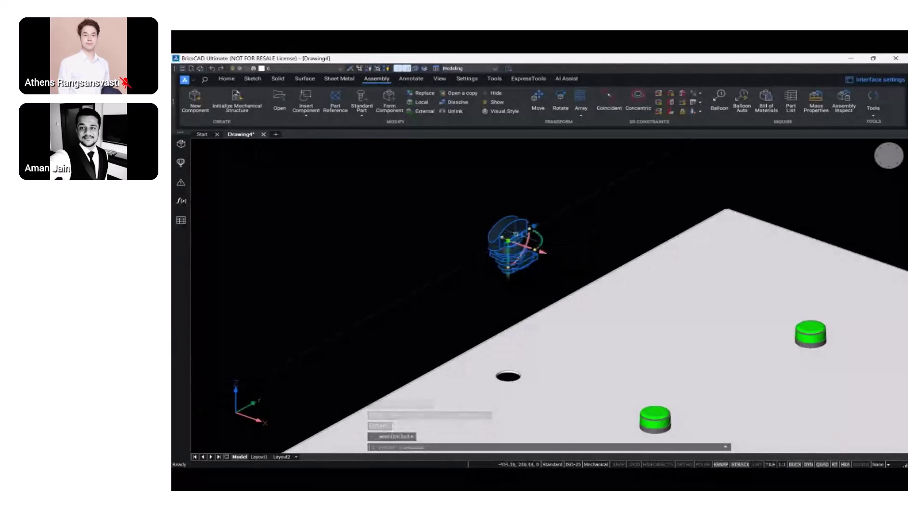
middle_click_drag(554, 251, 532, 260, "shift")
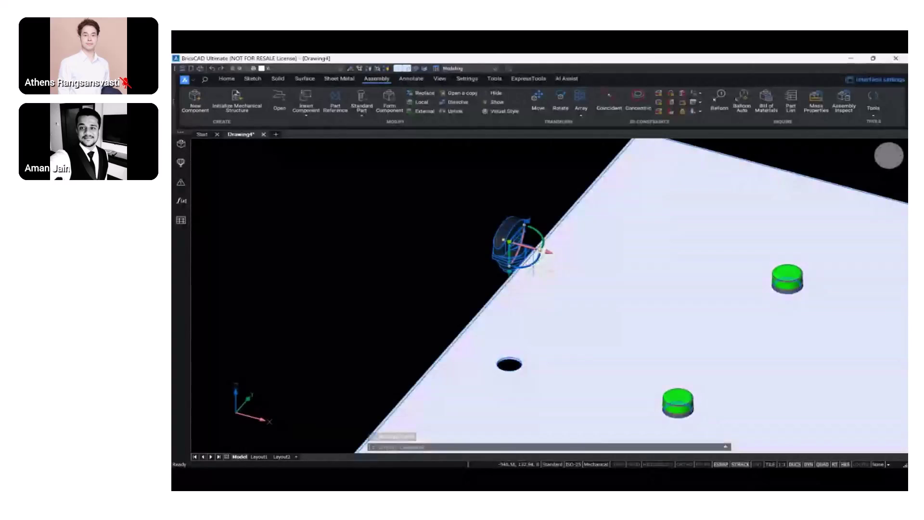
left_click(534, 263)
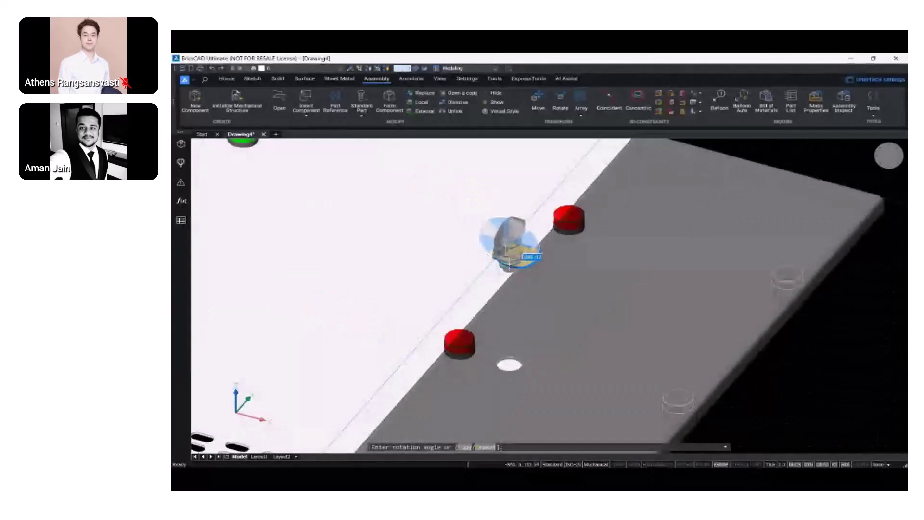
key("Escape")
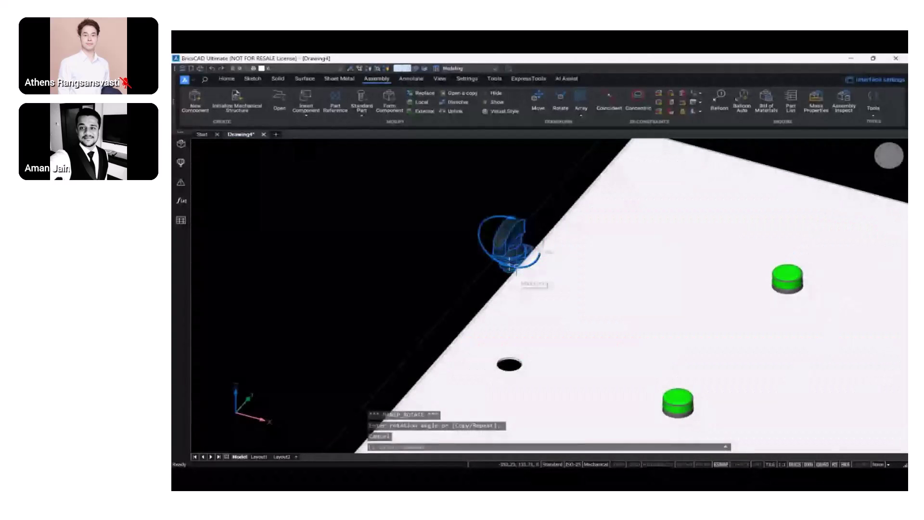
key("Escape")
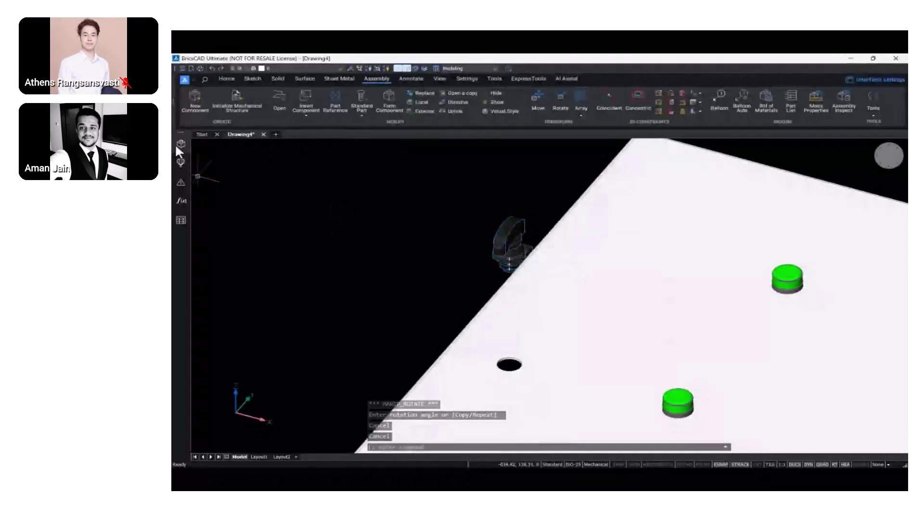
Flip the lock by setting the Directions of its concentric constraint (Concentric_16) to Opposite
left_click(181, 144)
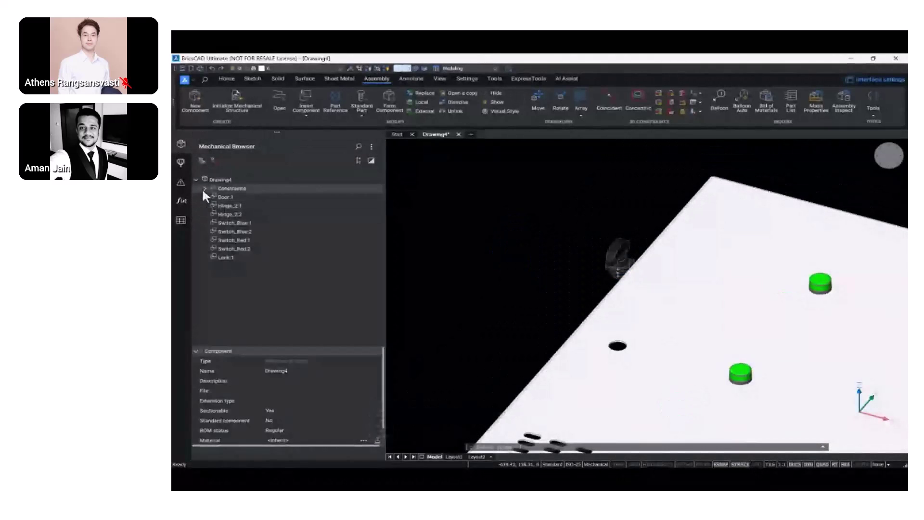
left_click(205, 188)
left_click(246, 327)
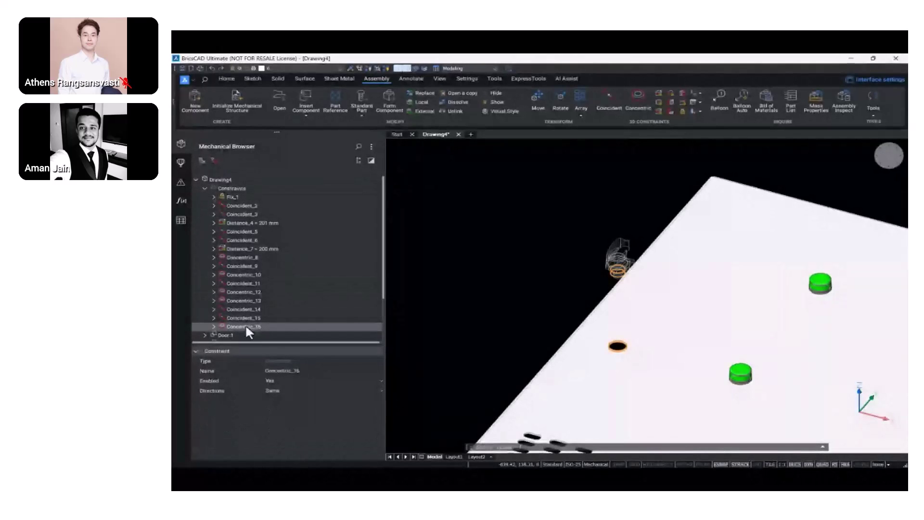
left_click(277, 389)
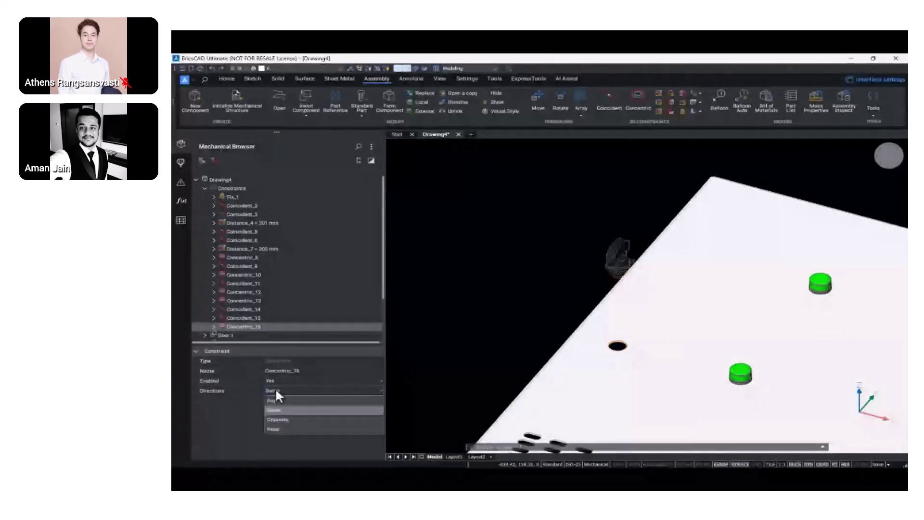
left_click(277, 419)
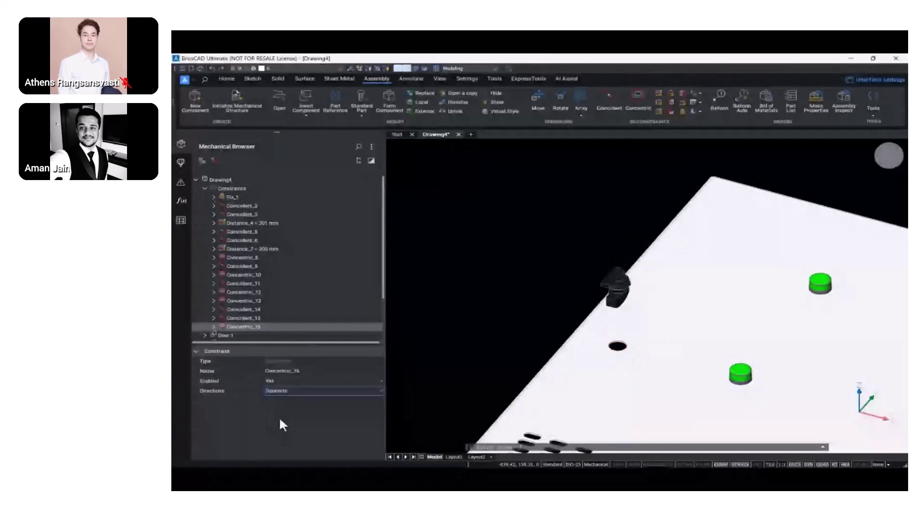
left_click(181, 144)
Seat the lock by making the round shoulder beneath its lever coincident with the lock hole at the door's outer face
middle_click_drag(231, 173, 505, 173, "shift")
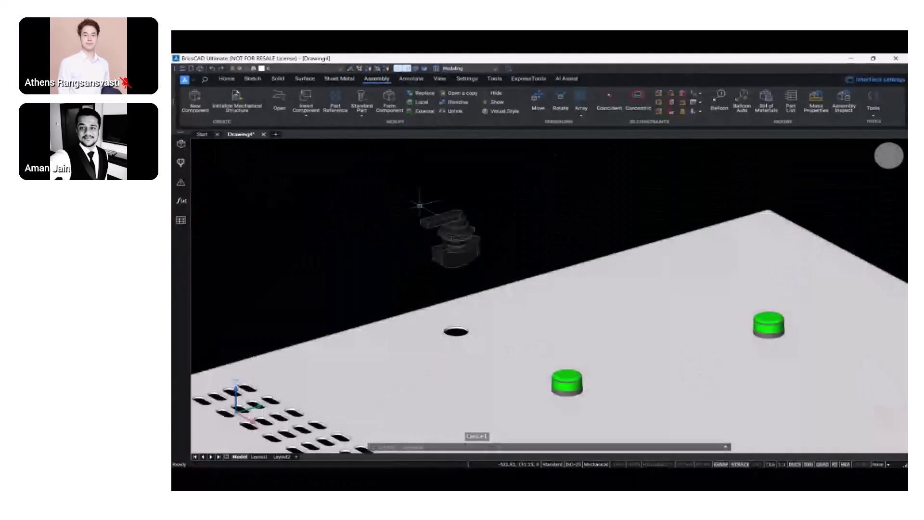
left_click(609, 102)
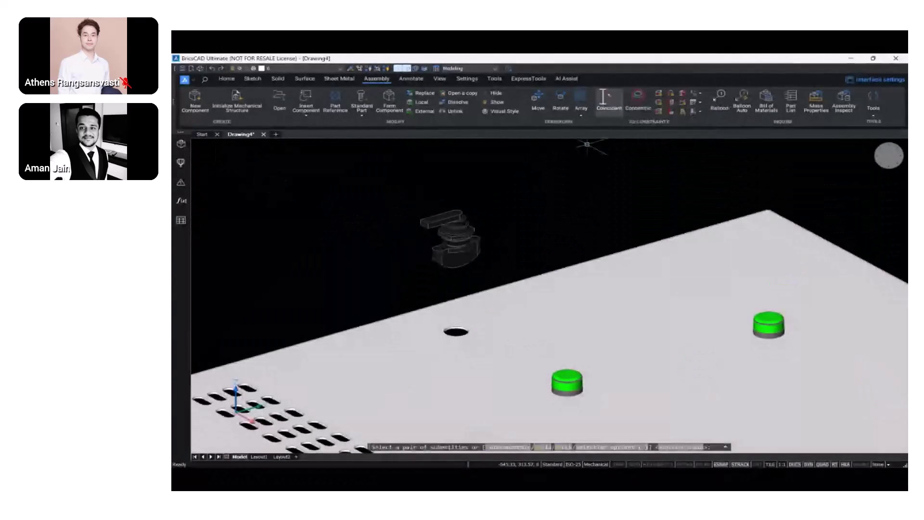
scroll(477, 214, "up", 3)
scroll(469, 216, "up", 4)
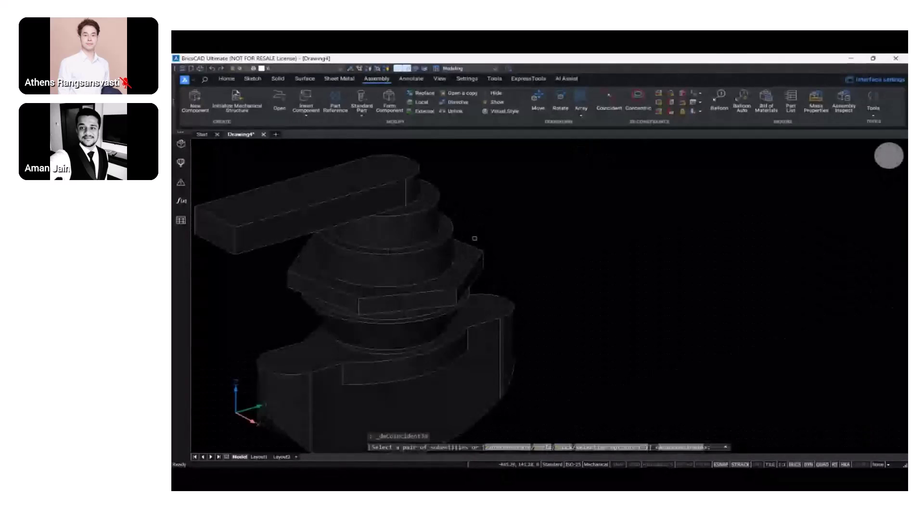
left_click(447, 224)
scroll(446, 226, "down", 6)
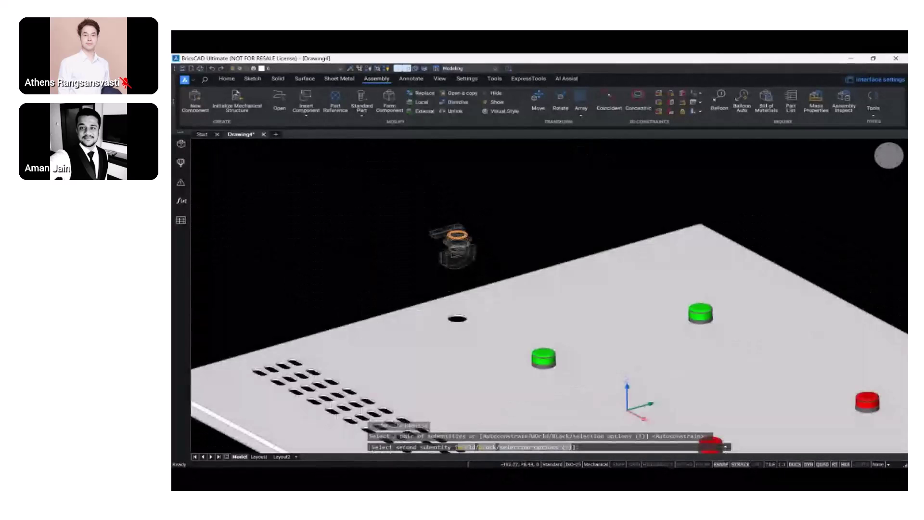
left_click(457, 316)
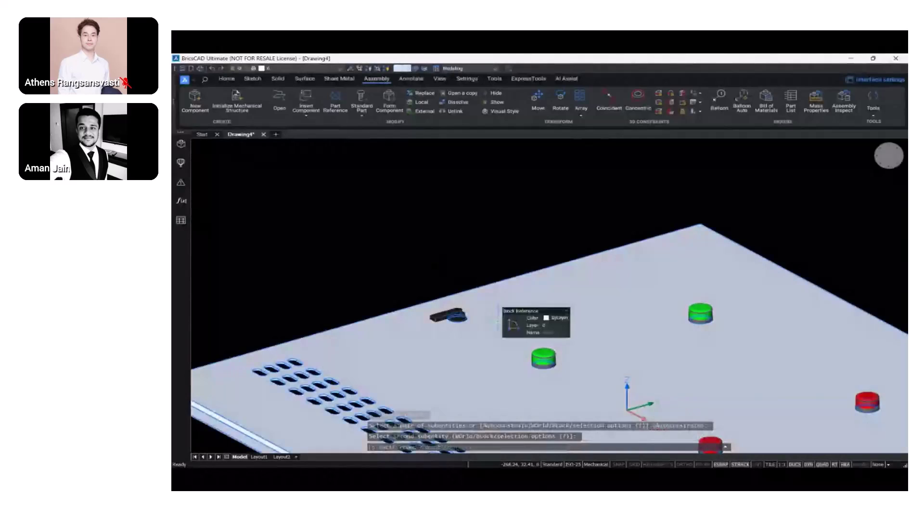
Examine the seated lock up close and the whole door assembly from its outer and inner sides
scroll(447, 311, "up", 5)
scroll(448, 305, "down", 2)
middle_click_drag(455, 307, 386, 307, "shift")
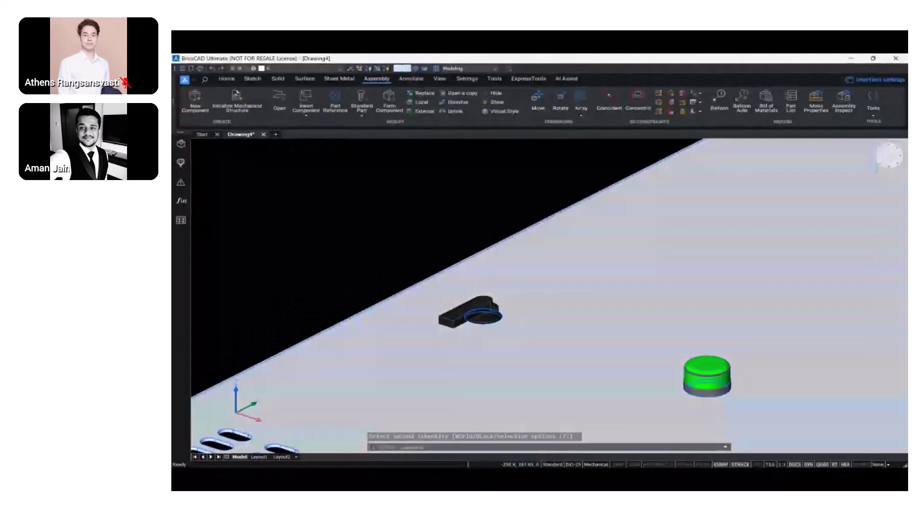
left_click(881, 162, "ctrl")
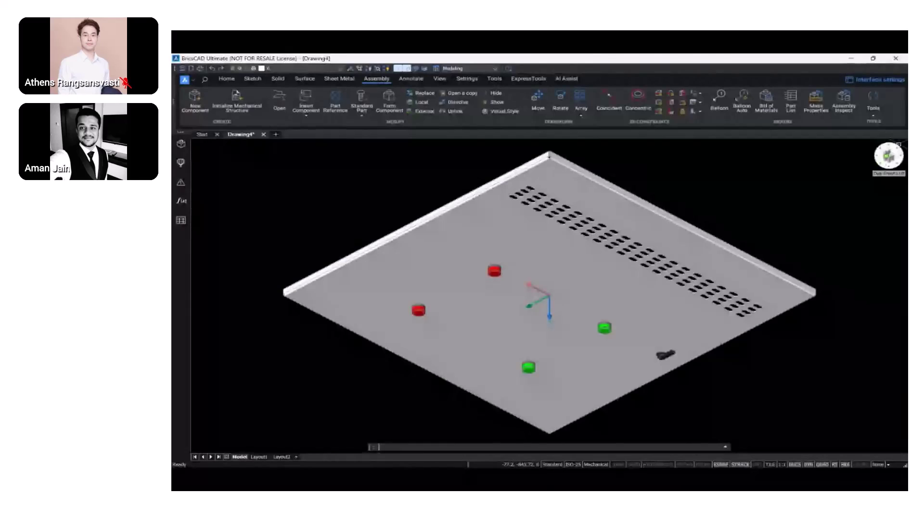
left_click(898, 148)
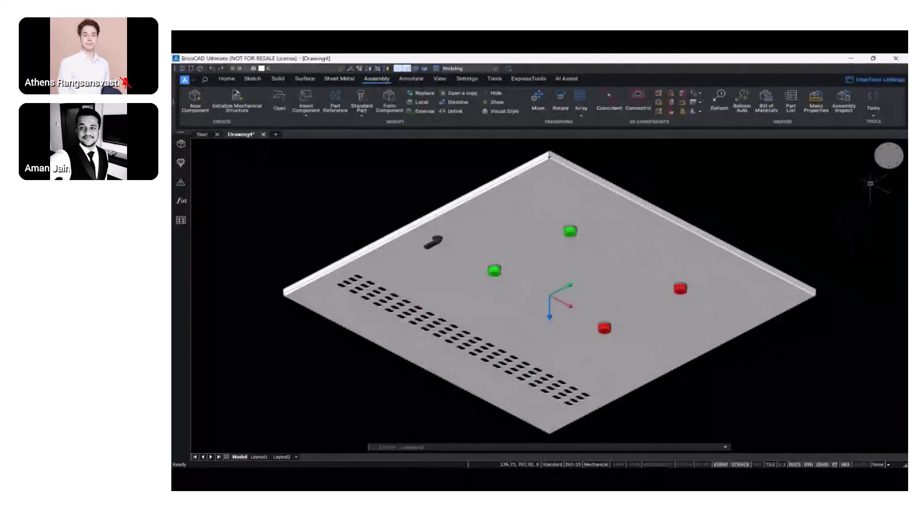
left_click(898, 147)
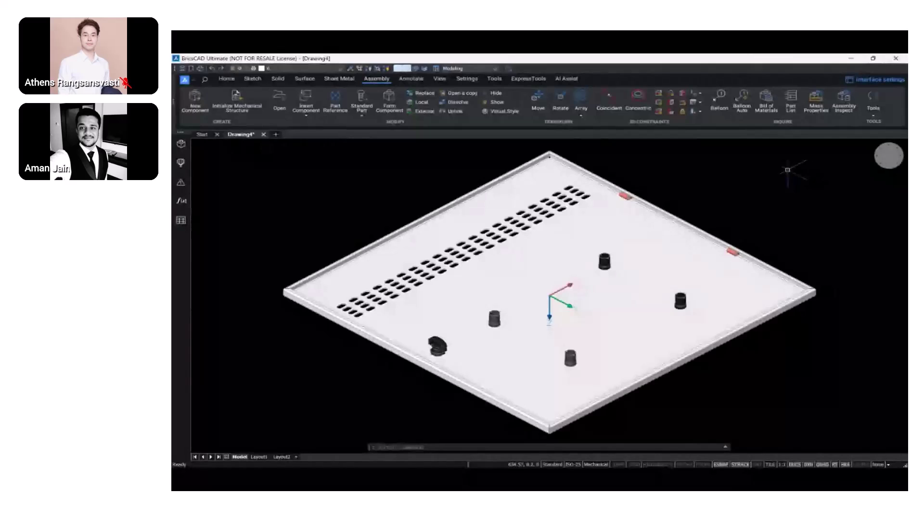
Save the drawing as Door_SubAssembly in the Subassembly folder of the Sheet Metal Enclosure project
left_click(192, 79)
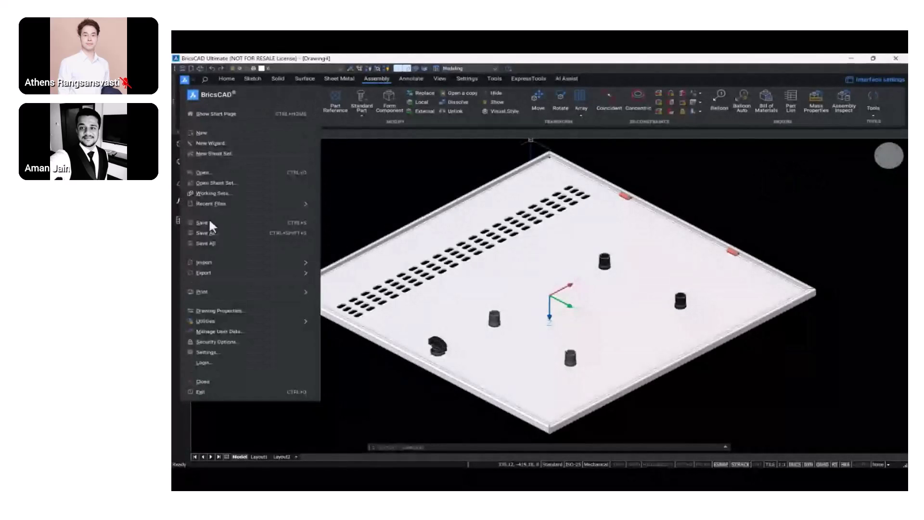
left_click(214, 233)
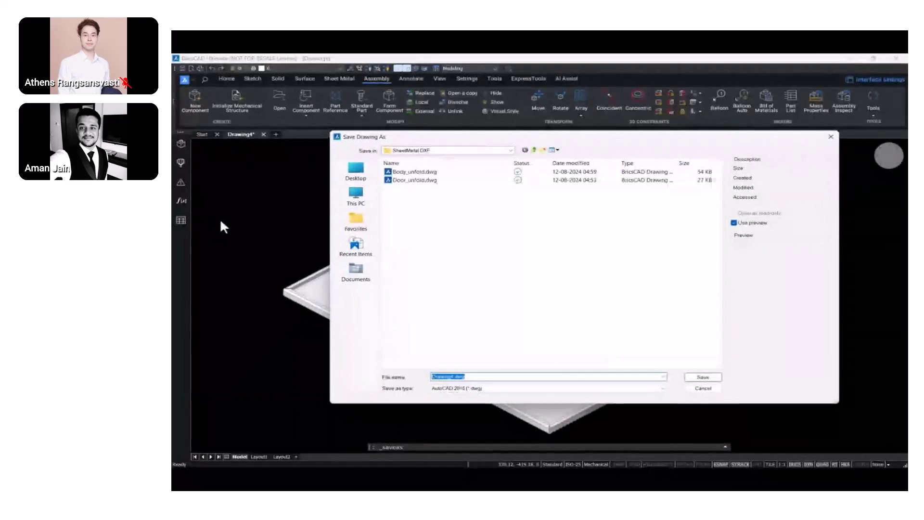
left_click(535, 150)
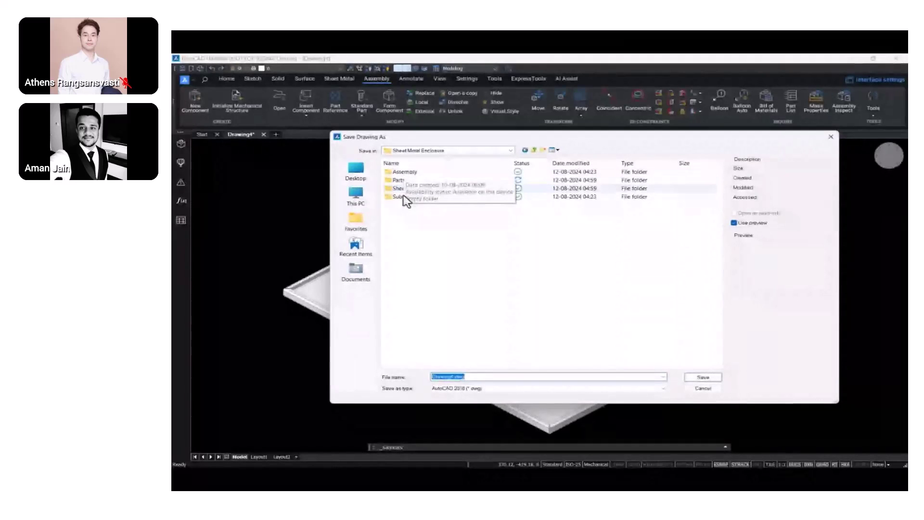
double_click(403, 196)
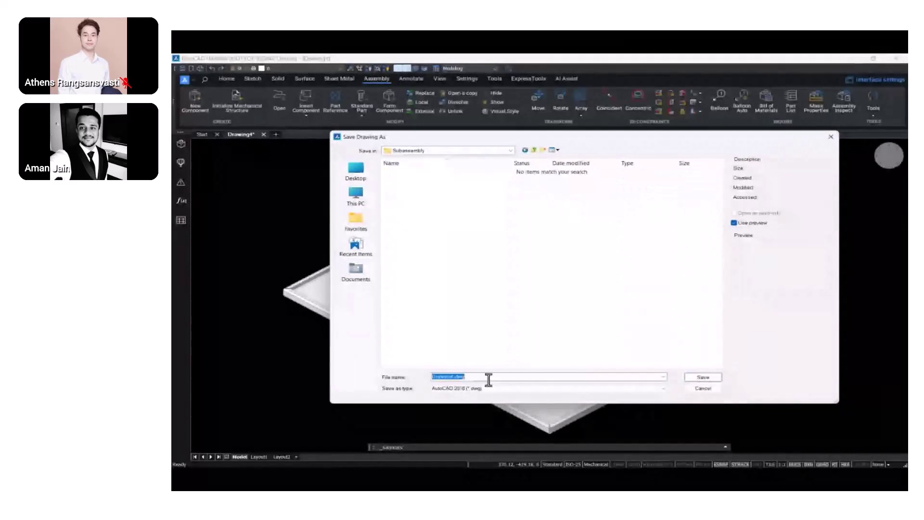
type("Door")
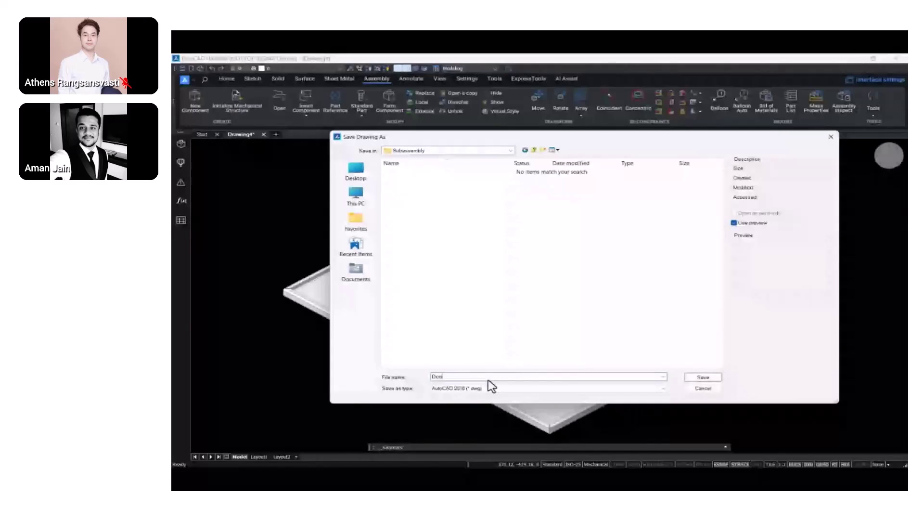
type("_SubAssembly")
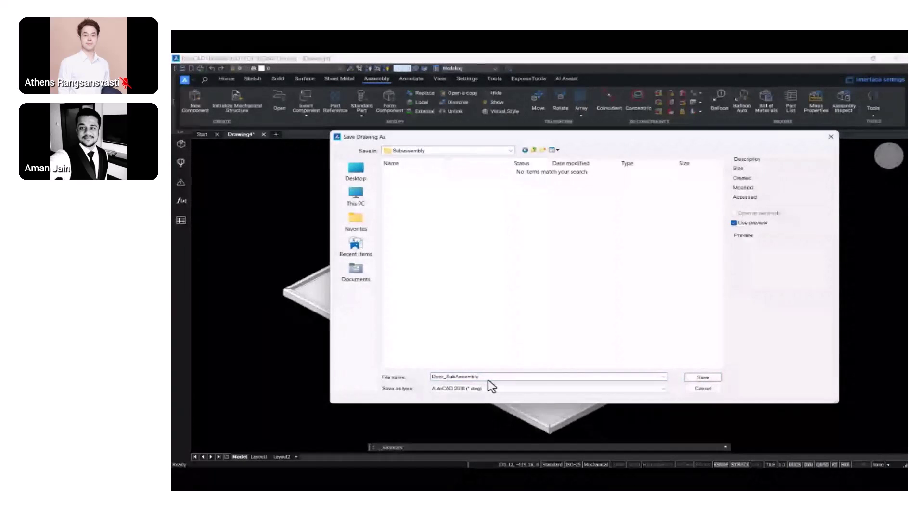
key("Return")
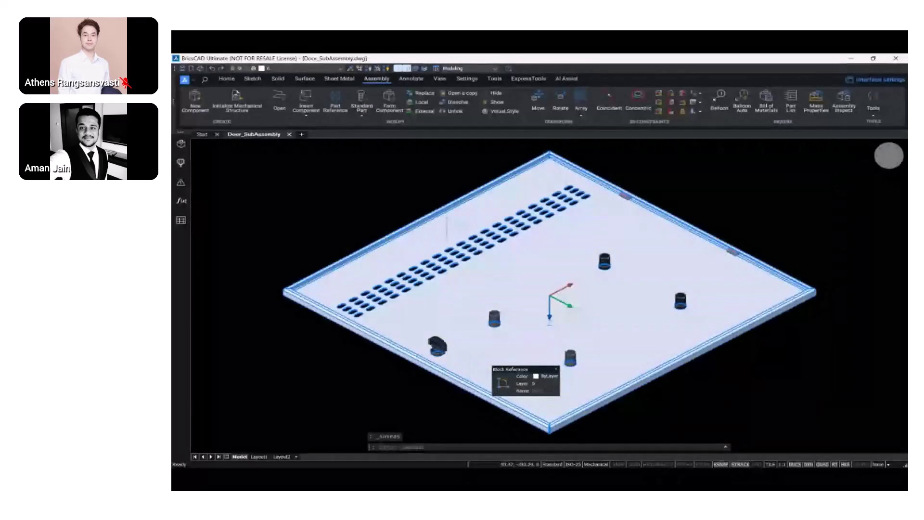
Close the door subassembly and start a new drawing with the Mechanical Browser hidden
left_click(289, 135)
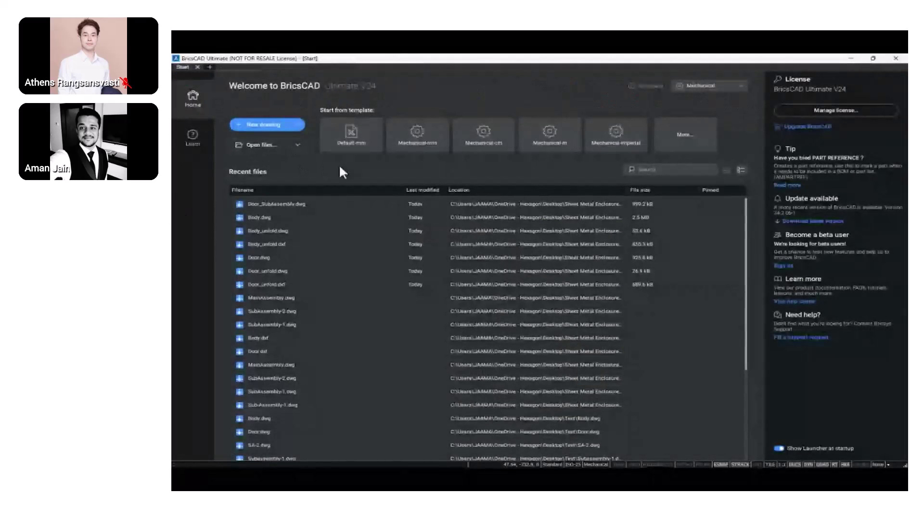
left_click(283, 130)
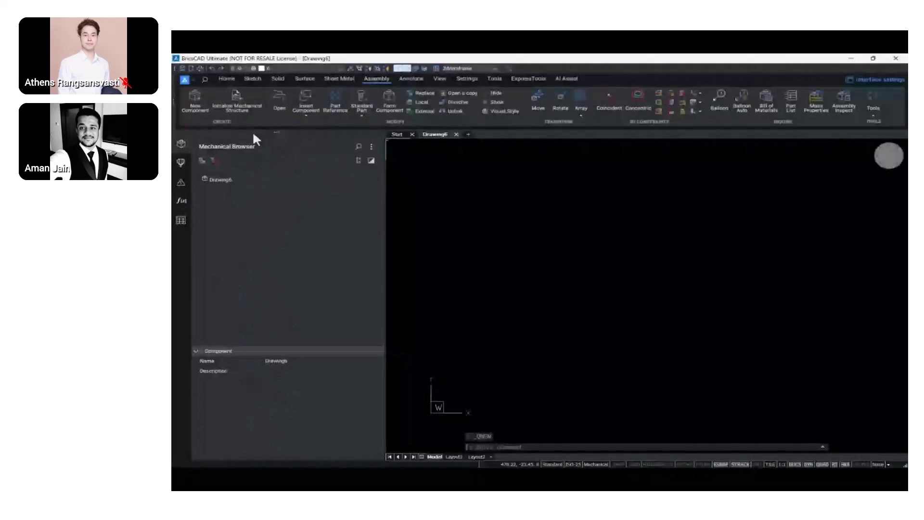
left_click(181, 143)
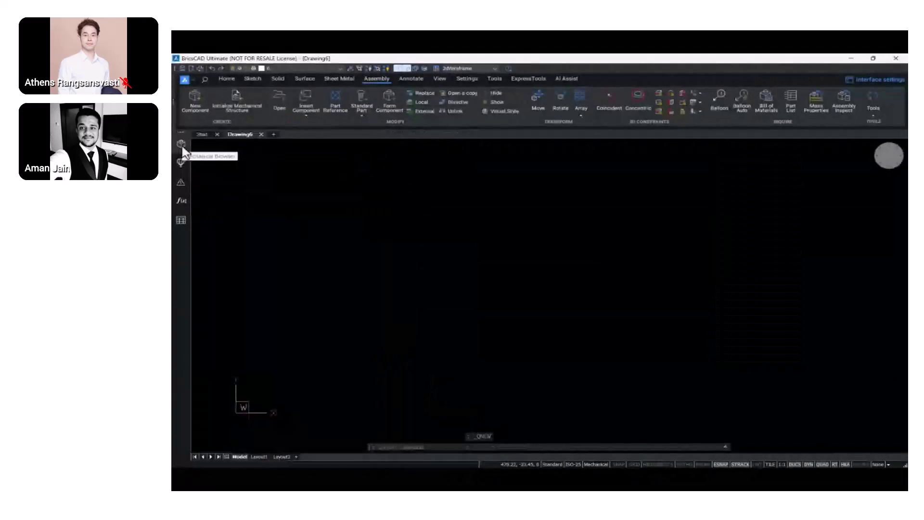
Insert Body.dwg from the Parts folder at the drawing origin and display it in the Modeling visual style
left_click(303, 116)
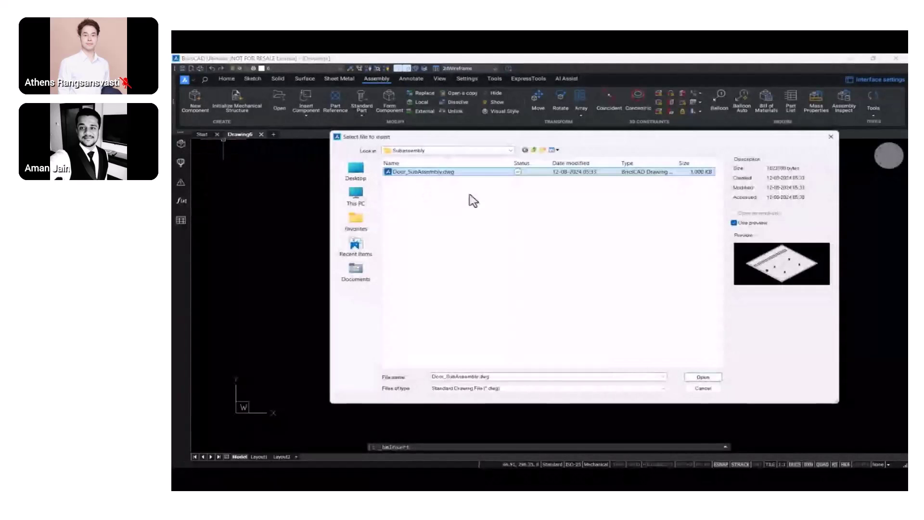
left_click(532, 151)
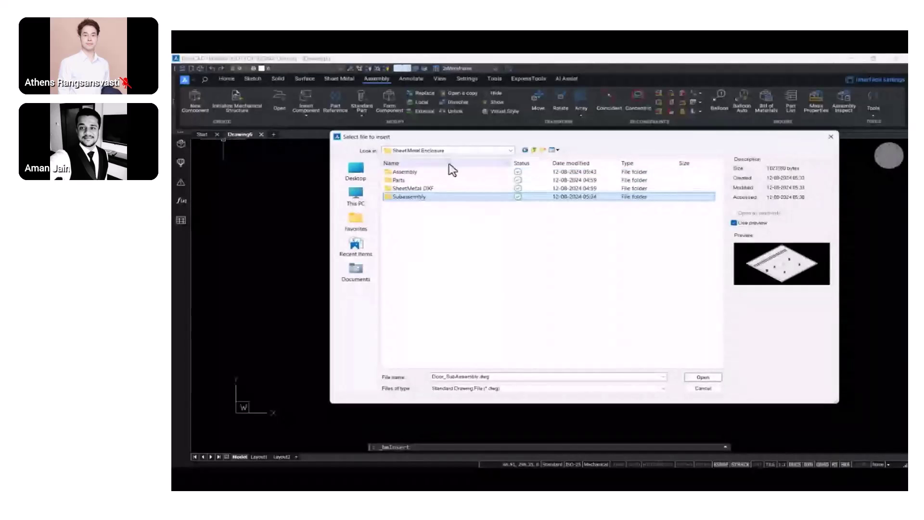
double_click(411, 181)
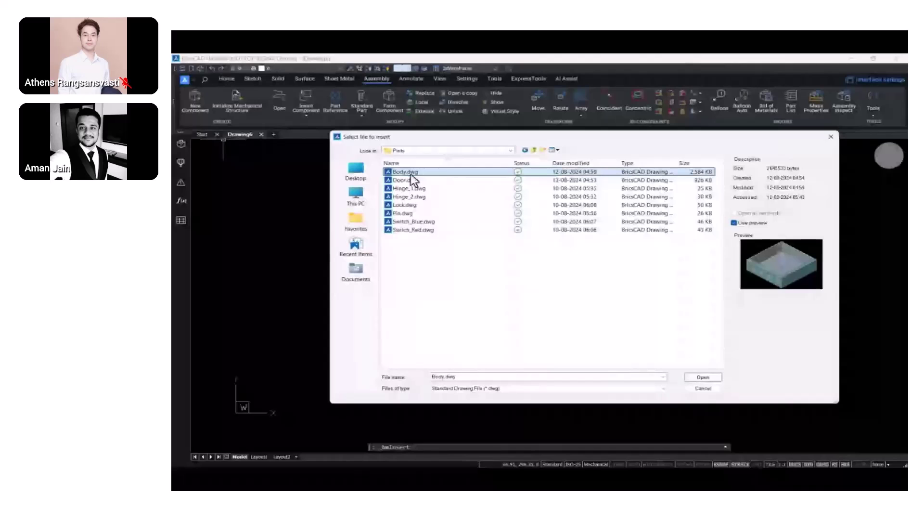
left_click(696, 377)
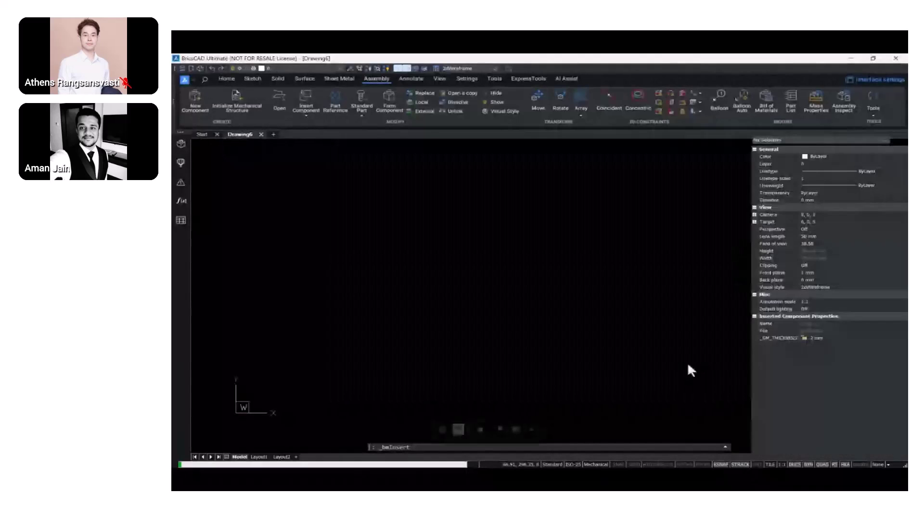
left_click(723, 166)
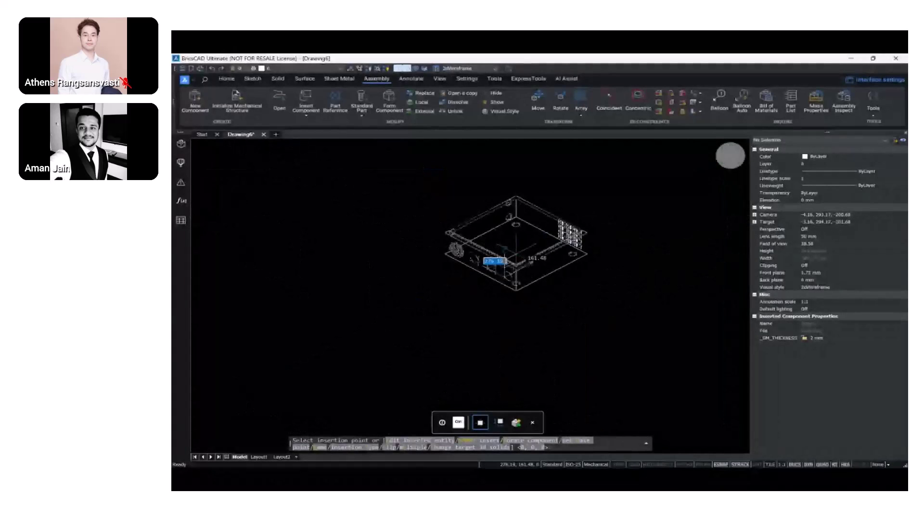
key("Escape")
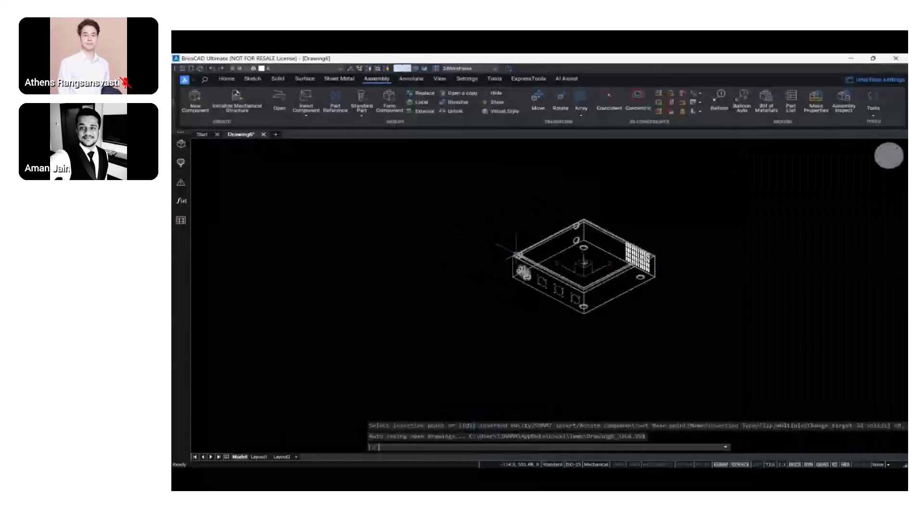
left_click(460, 69)
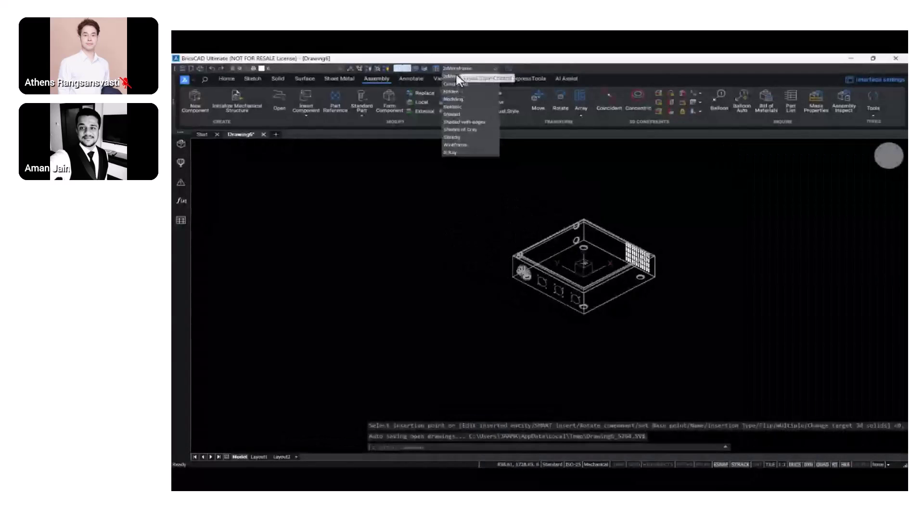
left_click(452, 98)
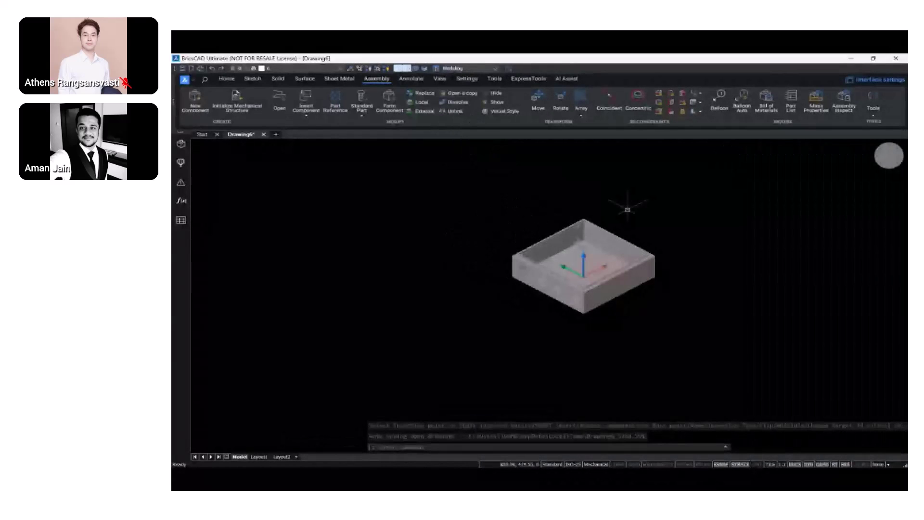
Apply a Fix constraint to the underside face of the enclosure body
scroll(655, 281, "up", 3)
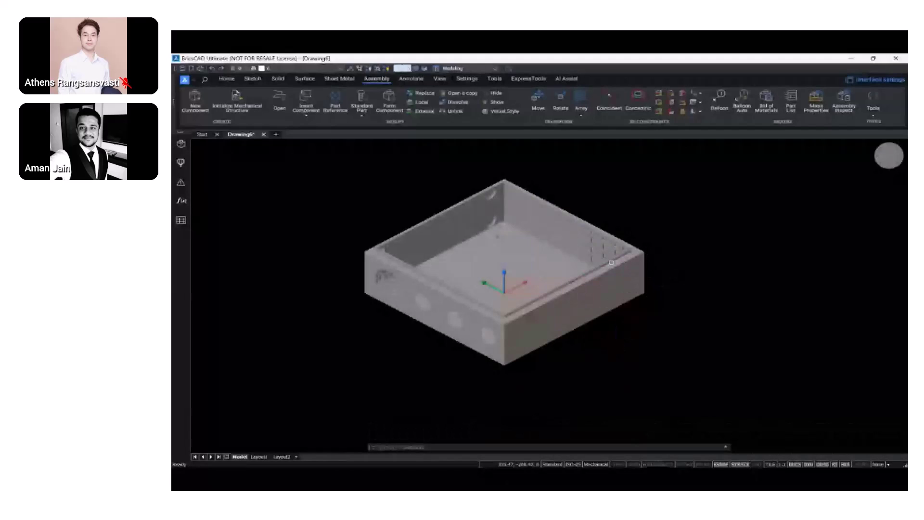
left_click(682, 112)
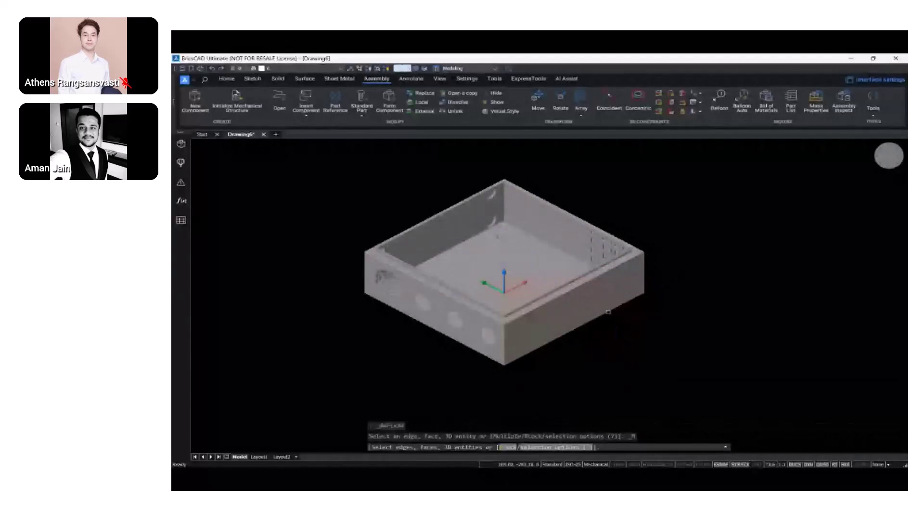
middle_click_drag(608, 312, 592, 192, "shift")
left_click(594, 332)
key("Return")
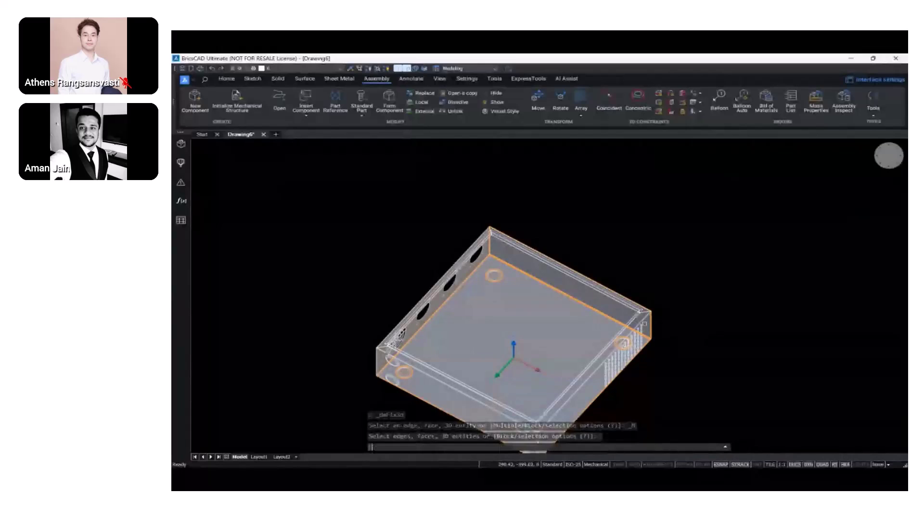
key("Return")
middle_click_drag(728, 227, 713, 251, "shift")
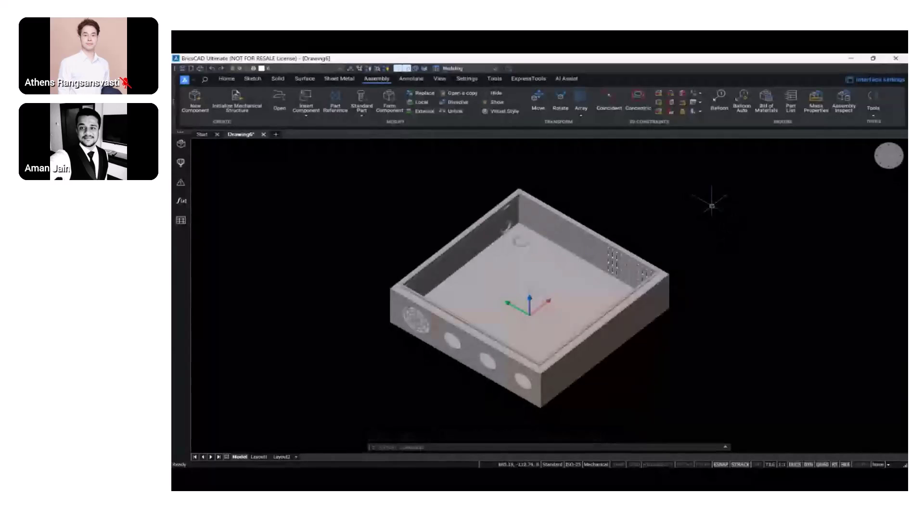
Insert Hinge_1.dwg from the Parts folder as a component just beyond the rear corner of the enclosure body
left_click(310, 115)
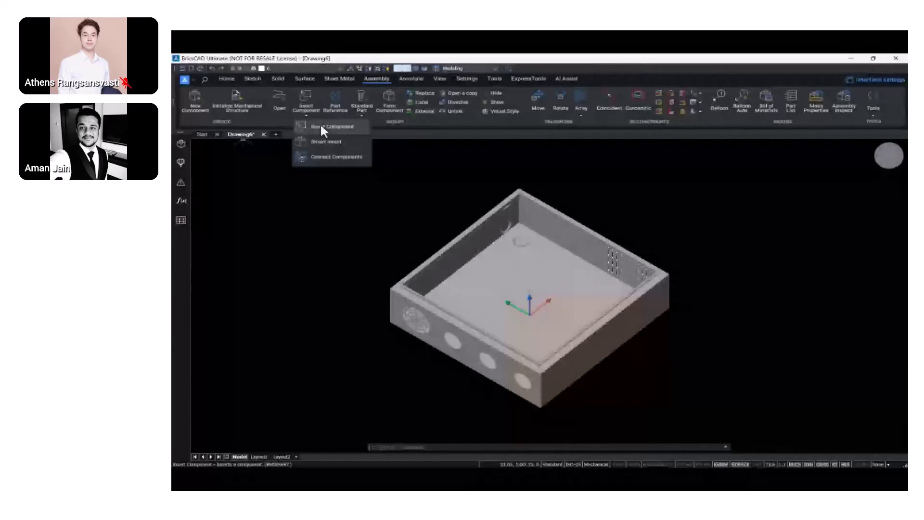
left_click(319, 126)
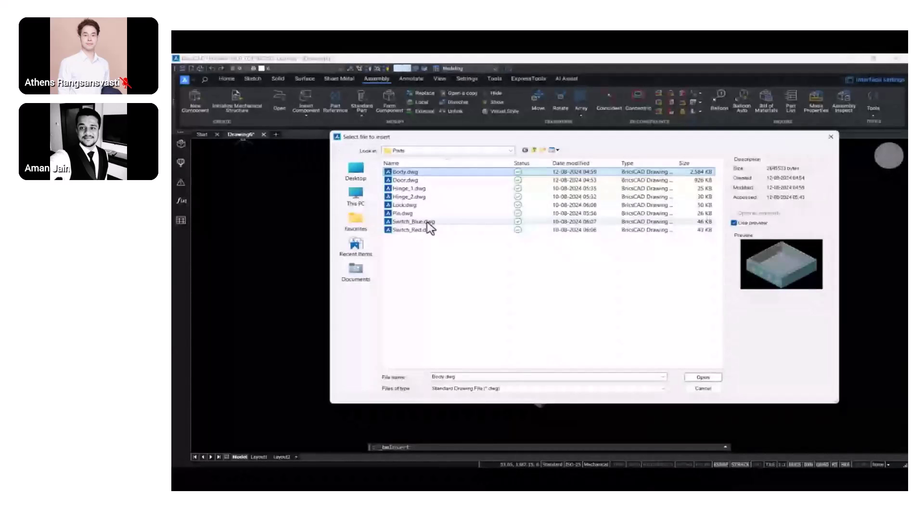
left_click(409, 188)
left_click(703, 377)
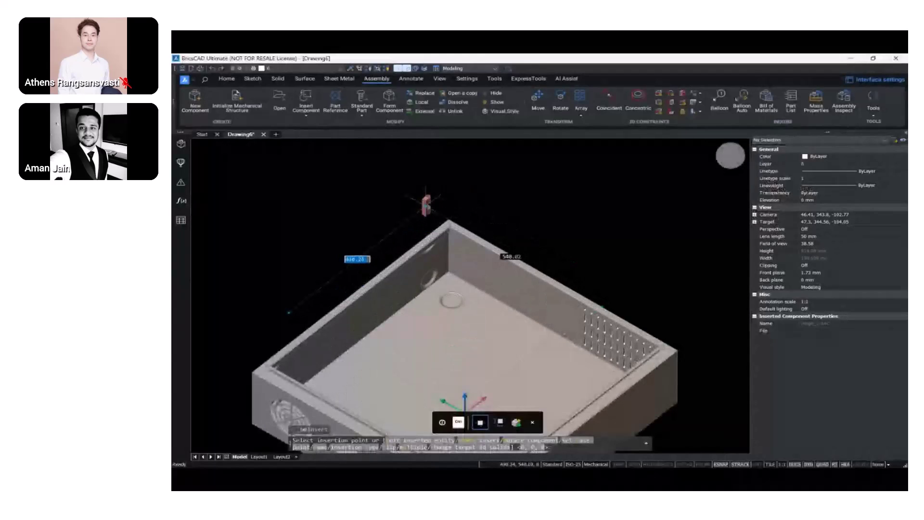
left_click(426, 205)
Insert a second hinge component beside the body's corner nearest the ventilation slots
left_click(296, 112)
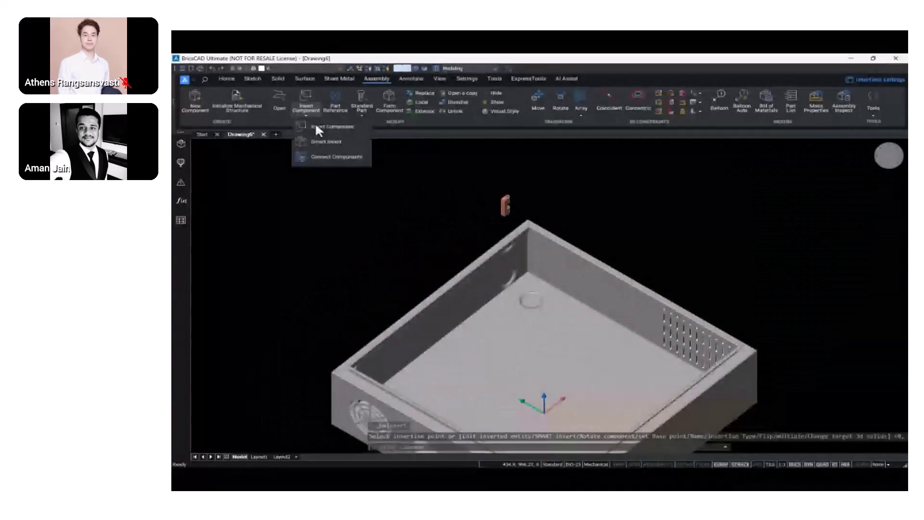
left_click(319, 140)
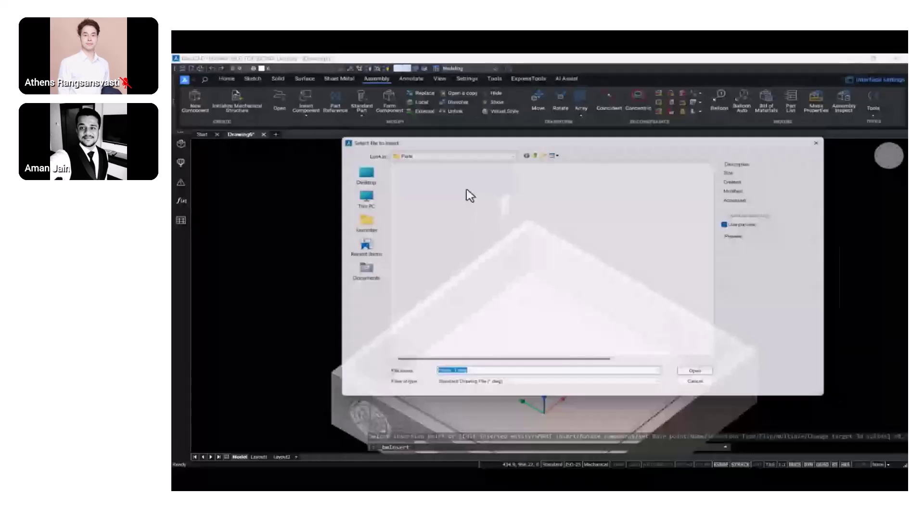
left_click(430, 199)
left_click(704, 380)
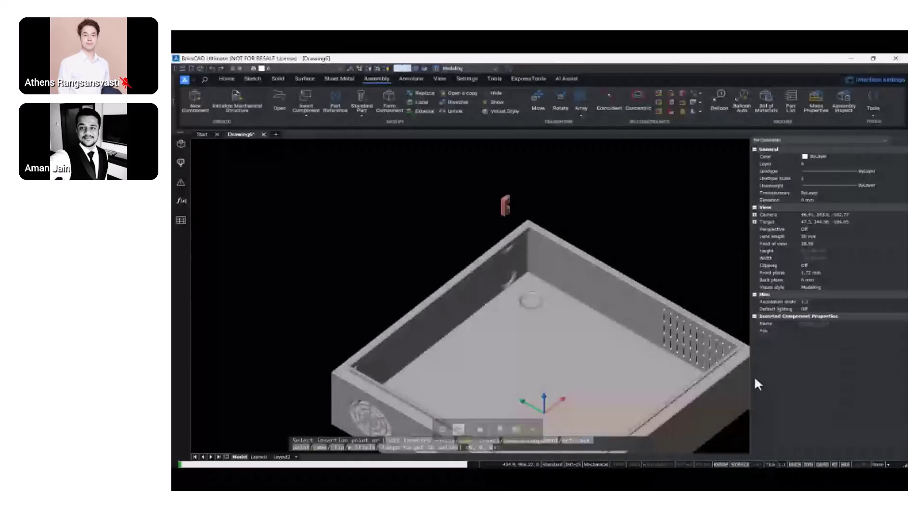
left_click(708, 362)
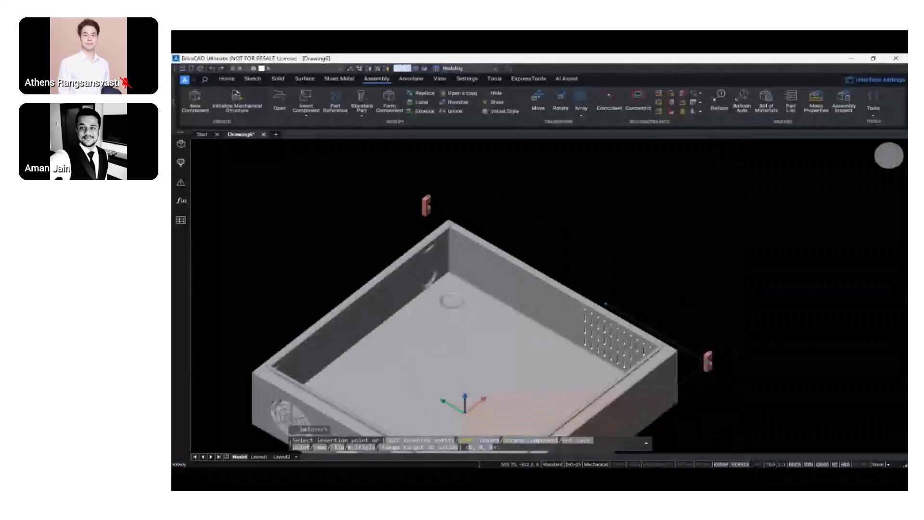
key("Escape")
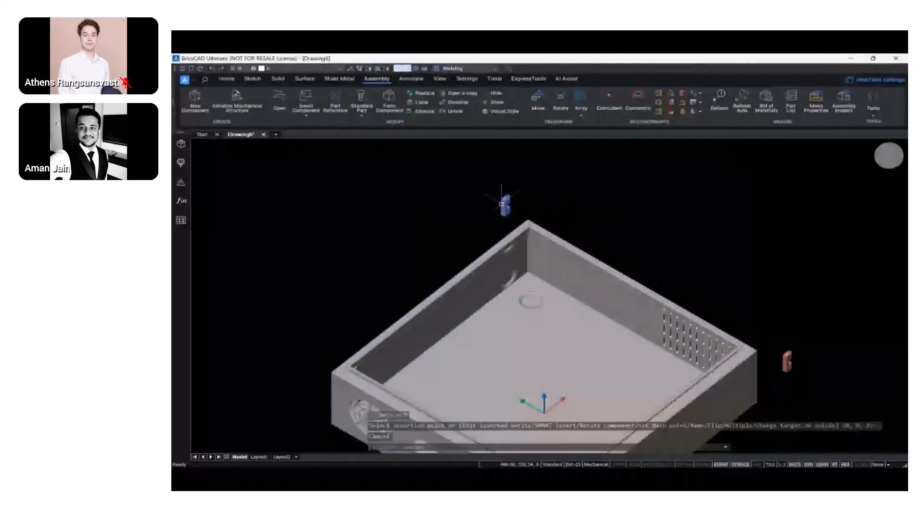
Rotate the hinge beyond the rear corner from its upright position so that it lies flat
left_click(523, 212)
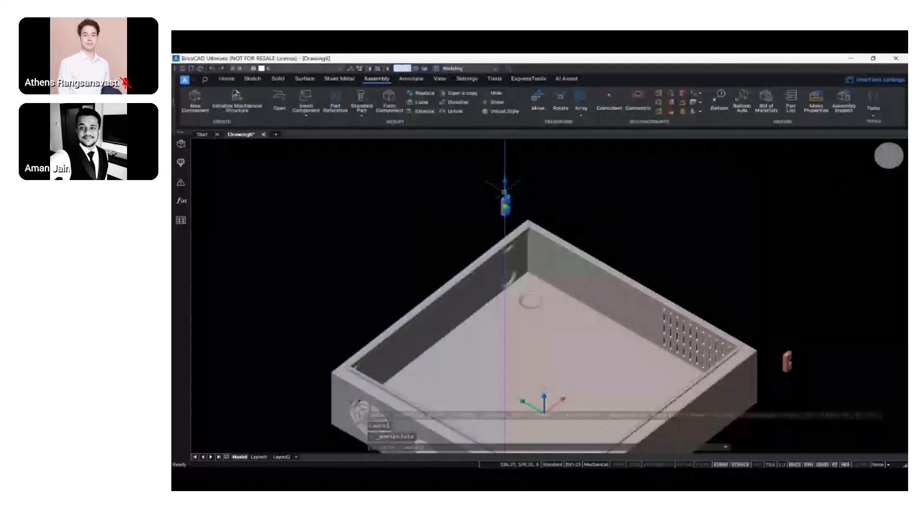
left_click(500, 193)
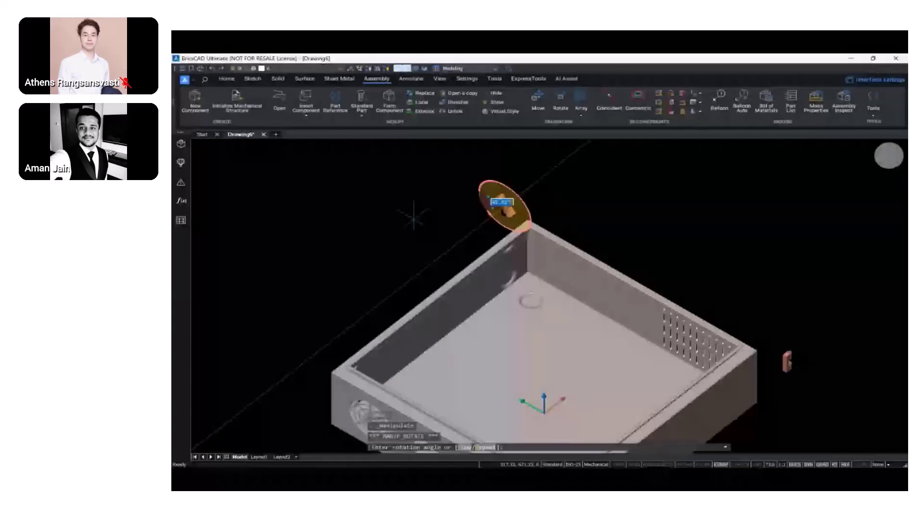
left_click(410, 228)
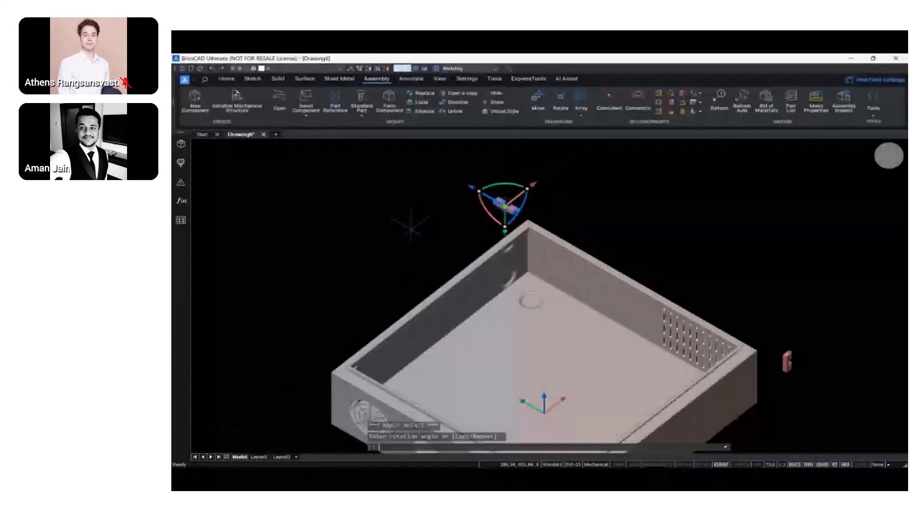
key("Escape")
Rotate the hinge nearest the ventilation slots so that it lies flat like the first one
middle_click_drag(691, 254, 604, 203)
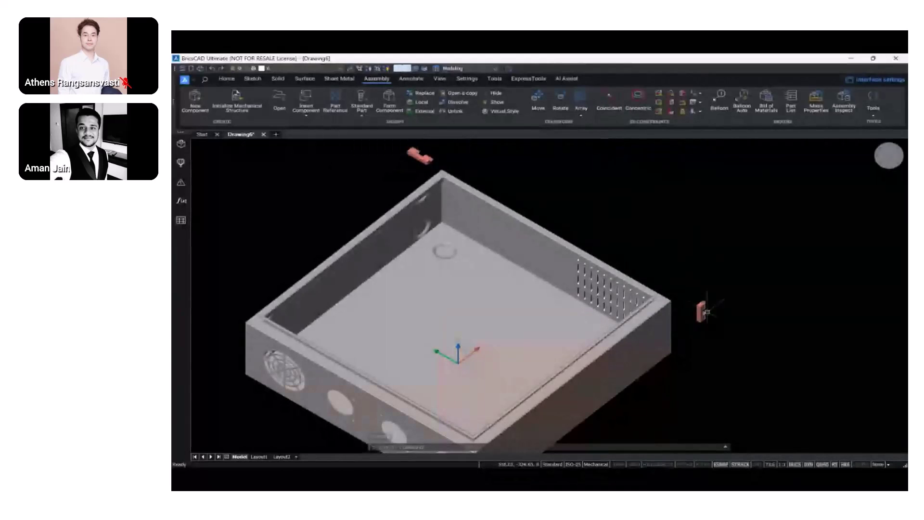
mouse_move(707, 312)
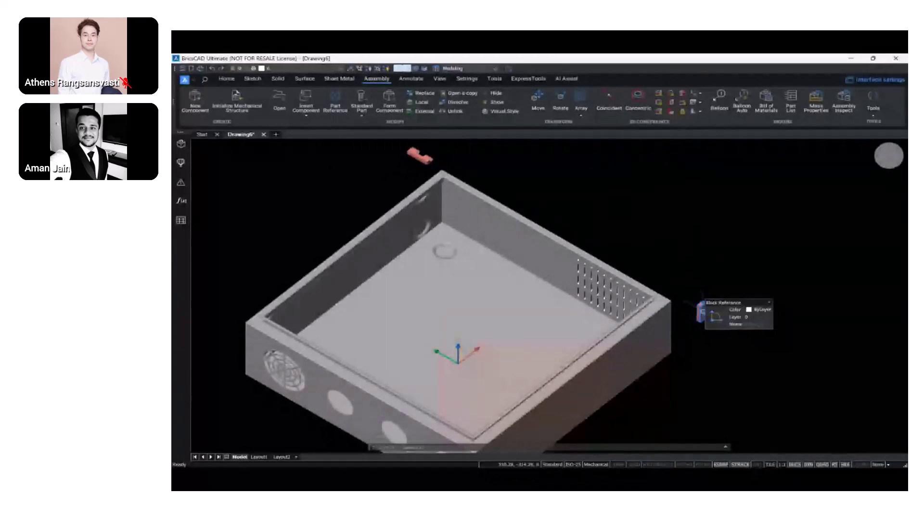
left_click(713, 313)
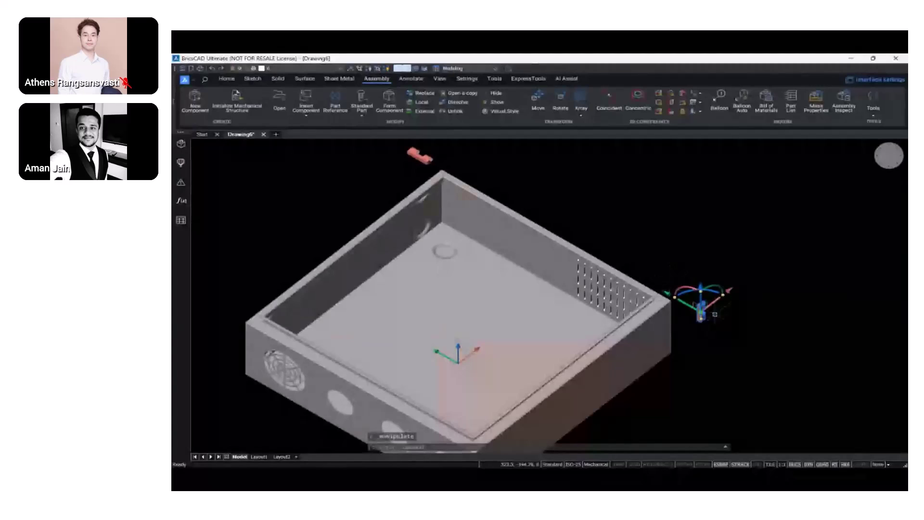
left_click(711, 289)
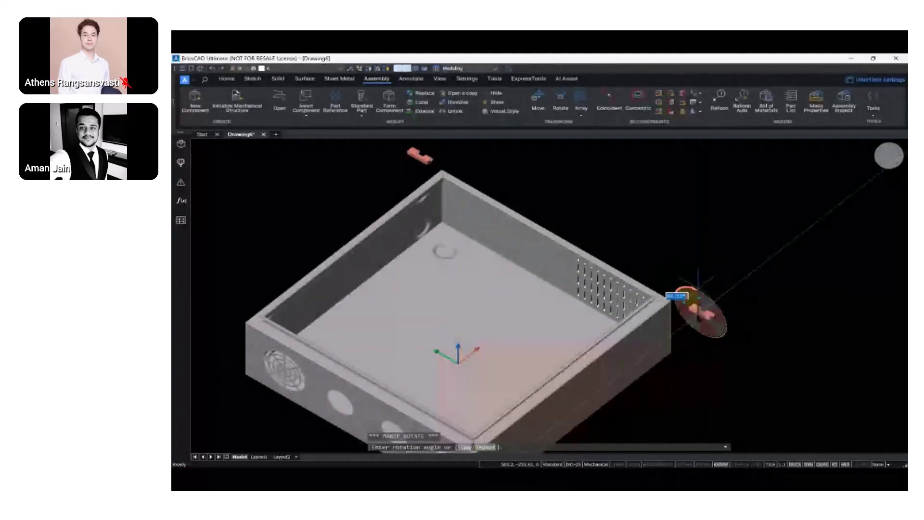
key("Escape")
key("Escape")
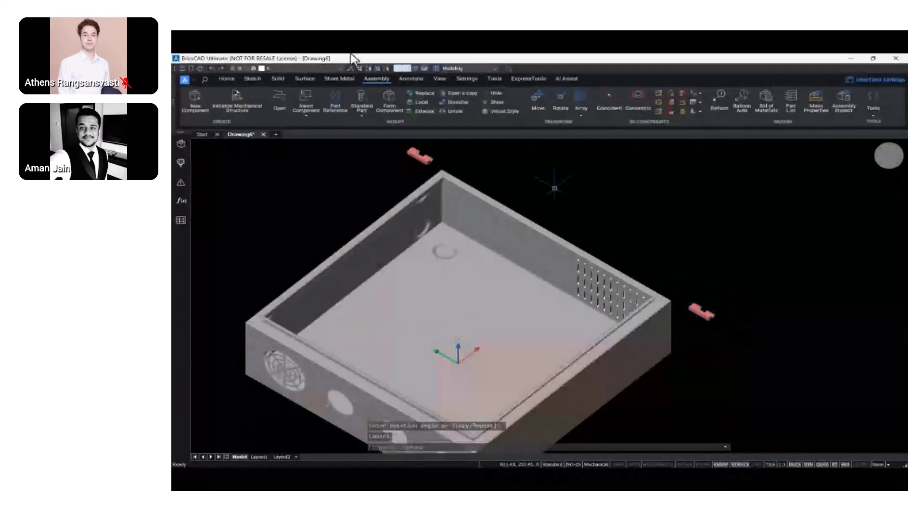
Apply a Coincident constraint between the long flat face of the rear-corner hinge and the vented side of the body
left_click(607, 102)
scroll(413, 163, "up", 4)
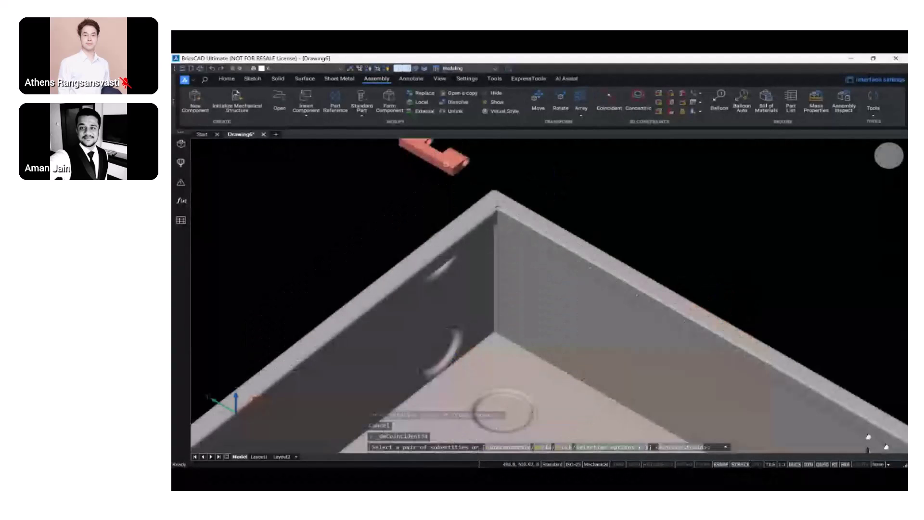
scroll(446, 164, "up", 2)
left_click(562, 220)
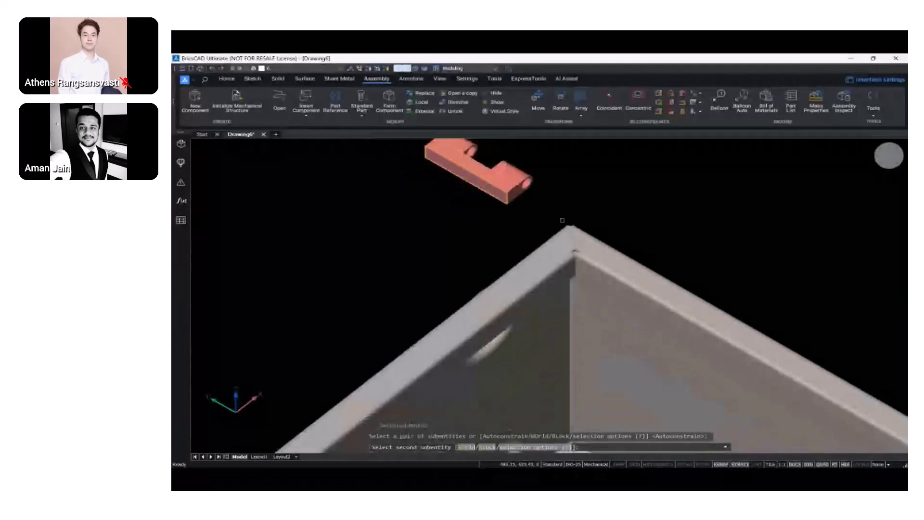
scroll(698, 248, "down", 5)
scroll(699, 248, "down", 3)
middle_click_drag(699, 249, 414, 241, "shift")
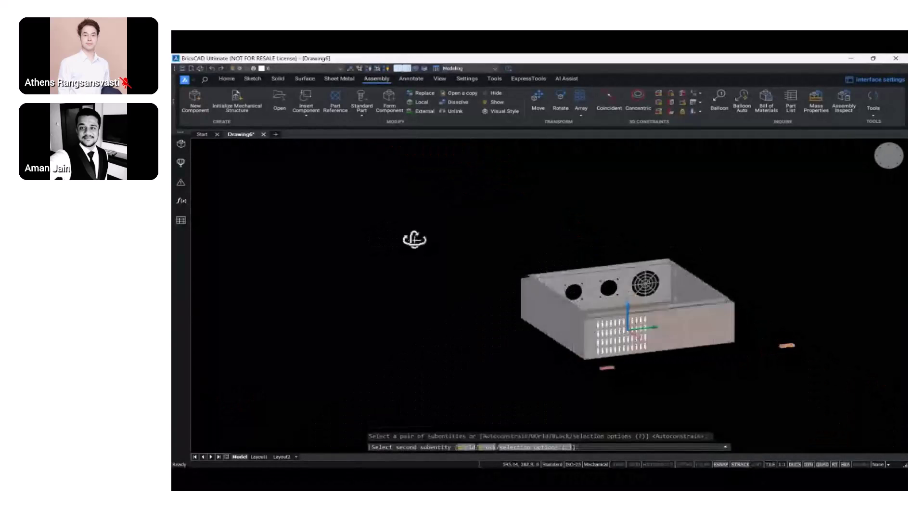
scroll(641, 289, "up", 4)
scroll(641, 288, "up", 5)
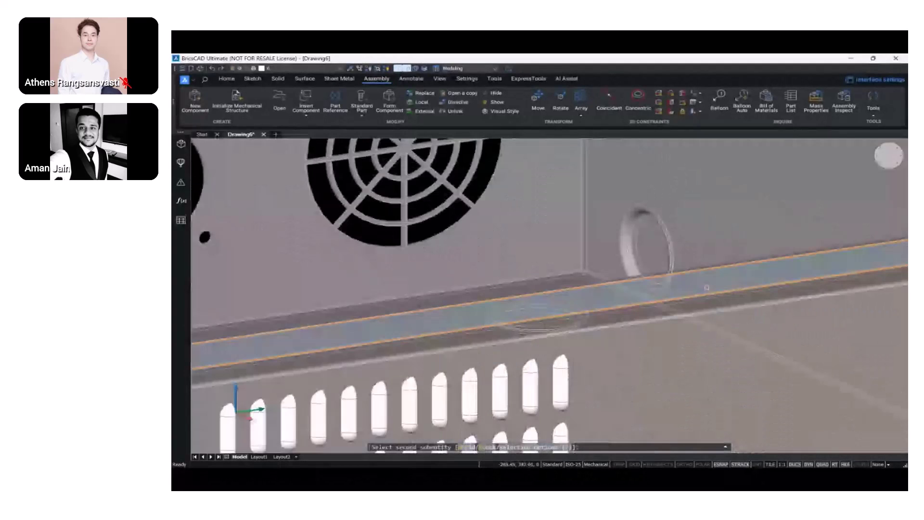
scroll(706, 287, "down", 6)
middle_click_drag(700, 274, 786, 251, "shift")
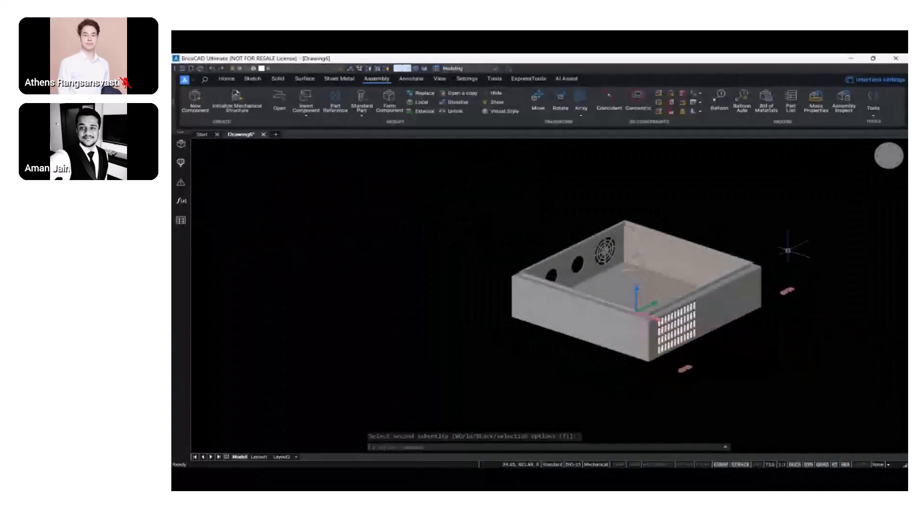
Apply a Coincident constraint between the upper face of the rear-corner hinge and the rim strip along the body's vented wall
left_click(609, 103)
scroll(787, 291, "up", 8)
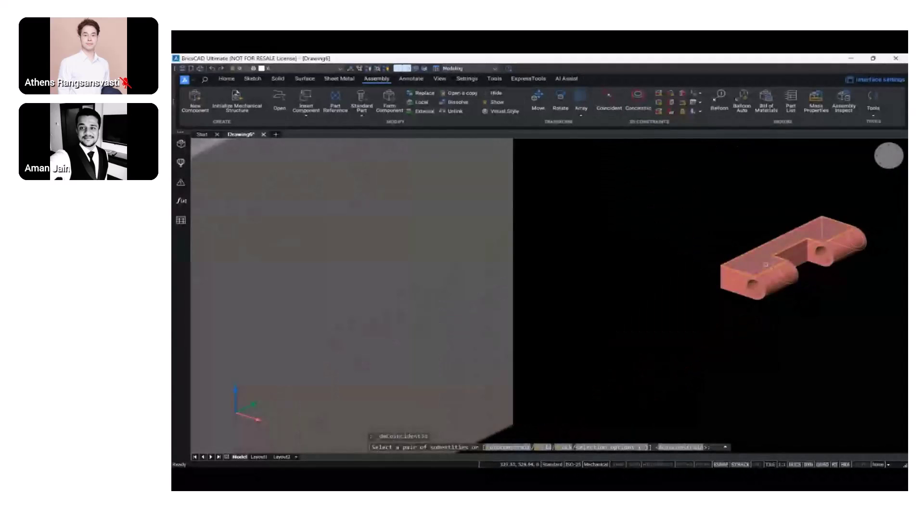
left_click(766, 264)
scroll(711, 268, "down", 6)
middle_click_drag(712, 268, 629, 226, "shift")
scroll(625, 231, "up", 8)
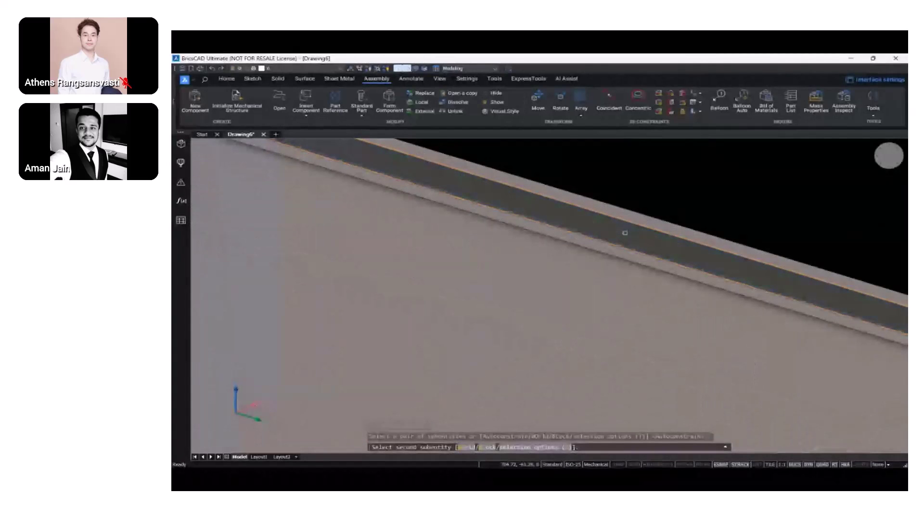
left_click(624, 233)
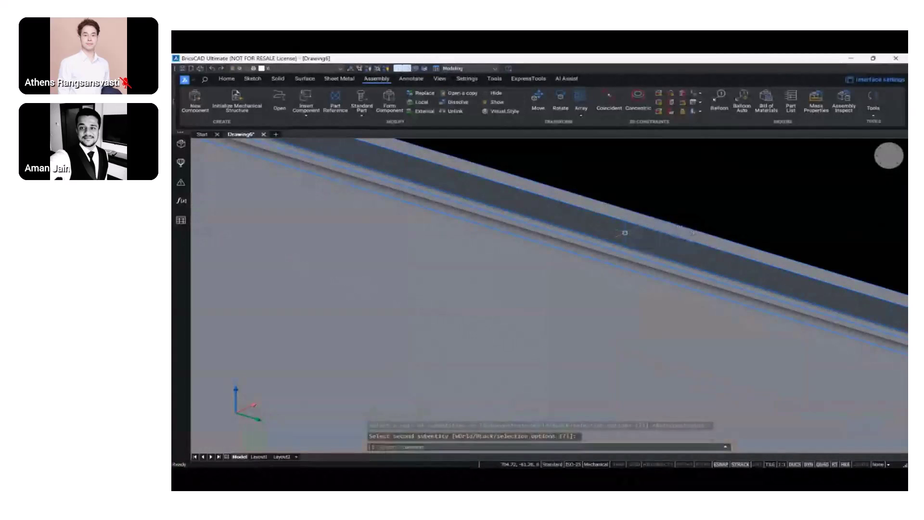
Apply a Coincident constraint between the long flat face of the hinge nearest the slots and the body's vented side
scroll(625, 233, "down", 8)
middle_click_drag(625, 233, 693, 327, "shift")
scroll(693, 328, "down", 10)
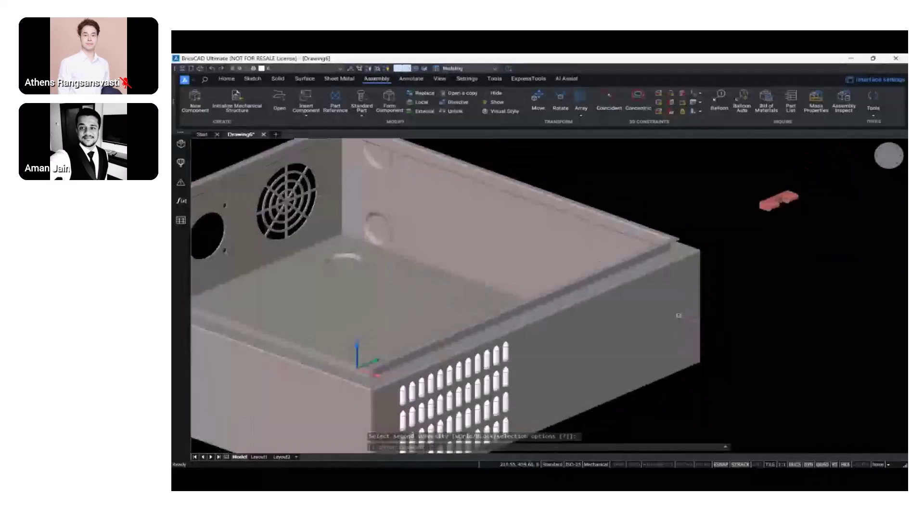
left_click(609, 99)
middle_click_drag(569, 321, 721, 370, "shift")
scroll(721, 370, "up", 8)
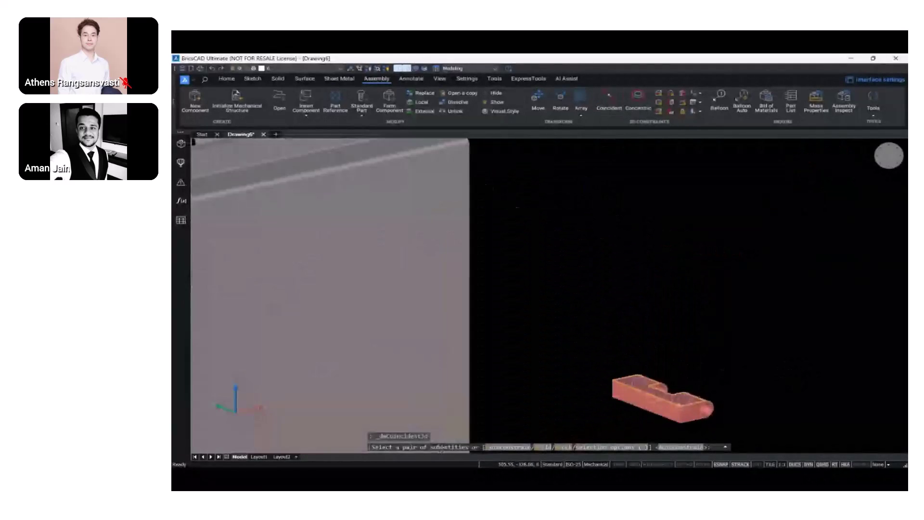
left_click(648, 403)
scroll(647, 403, "down", 8)
middle_click_drag(648, 403, 465, 294, "shift")
scroll(445, 258, "up", 7)
middle_click_drag(445, 258, 477, 303, "shift")
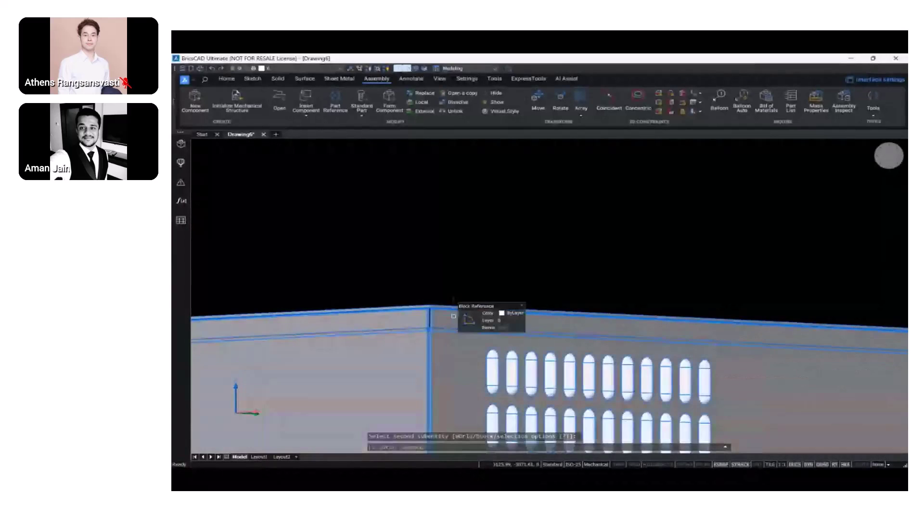
scroll(453, 316, "down", 8)
mouse_move(454, 318)
middle_mouse_down("shift")
mouse_move(478, 361)
mouse_move(468, 309)
middle_mouse_up("shift")
scroll(452, 368, "up", 5)
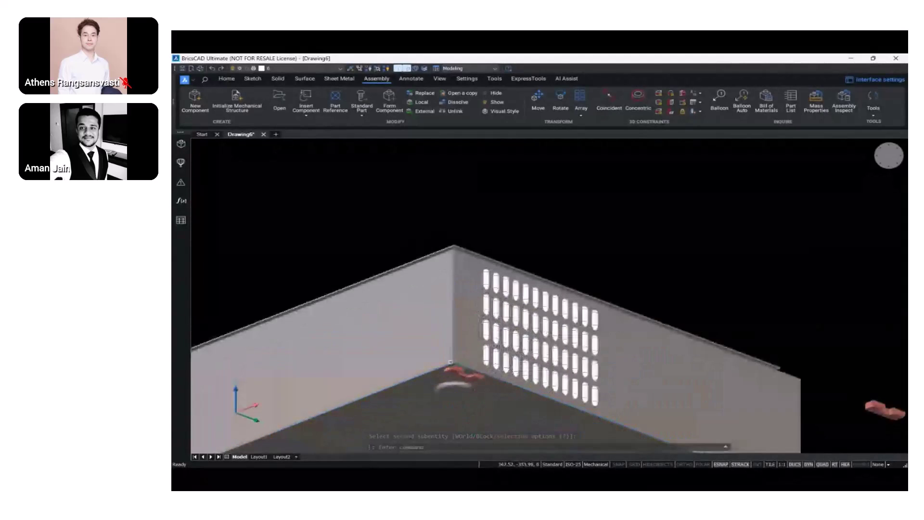
left_click(468, 375)
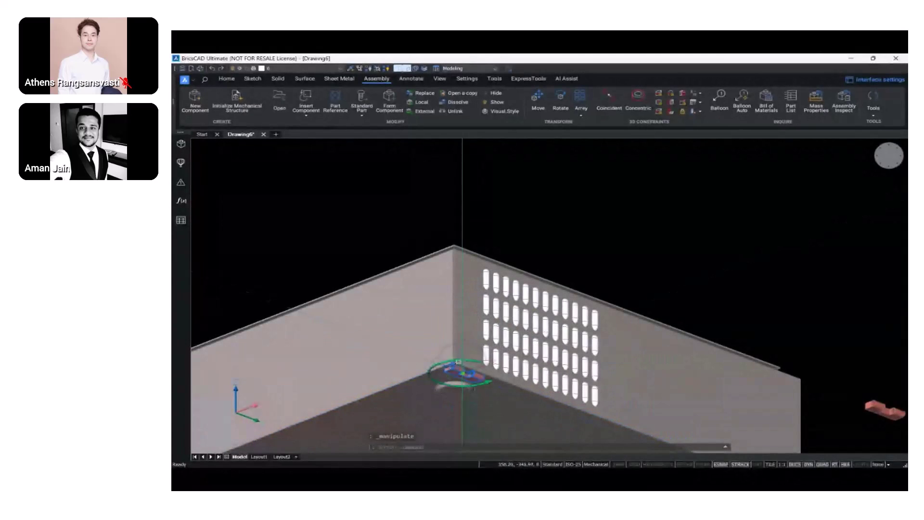
left_click(462, 358)
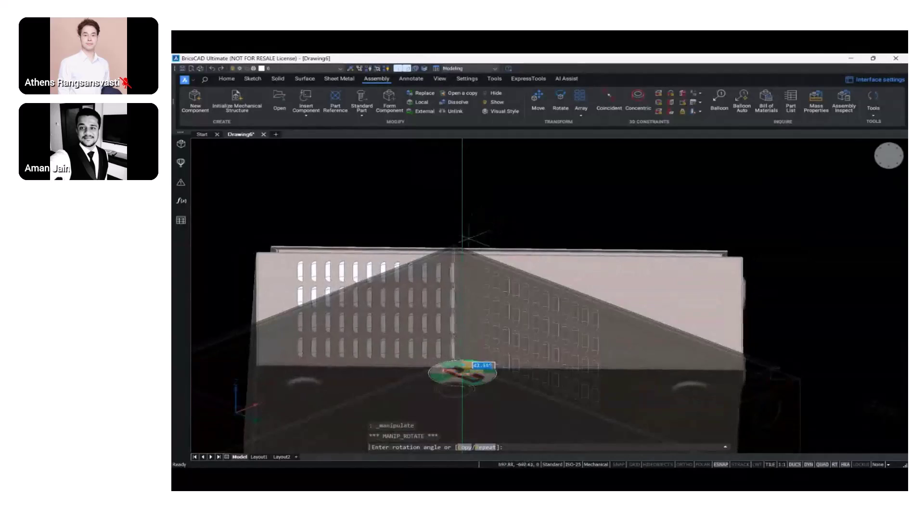
key("Escape")
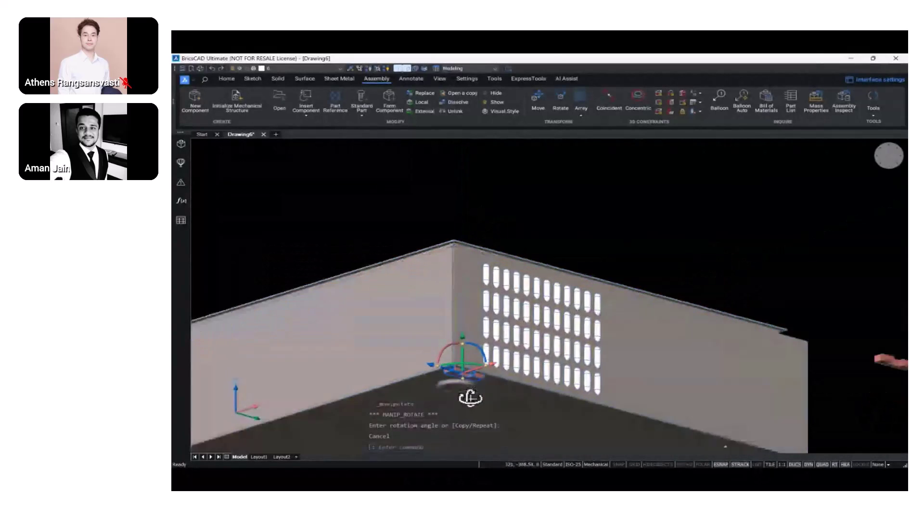
key("Escape")
scroll(436, 385, "up", 2)
key("Escape")
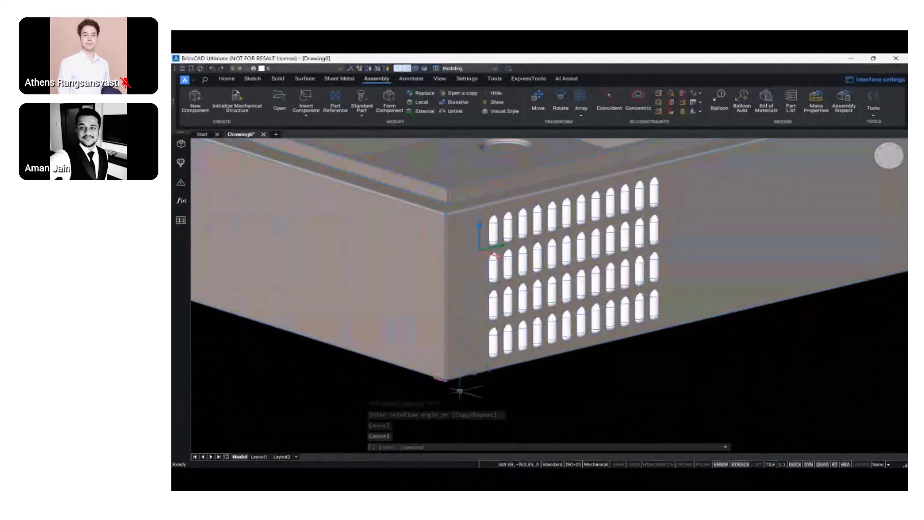
Move the hinge at the vented corner vertically down until it is clear of the body's lower edge
scroll(435, 385, "up", 3)
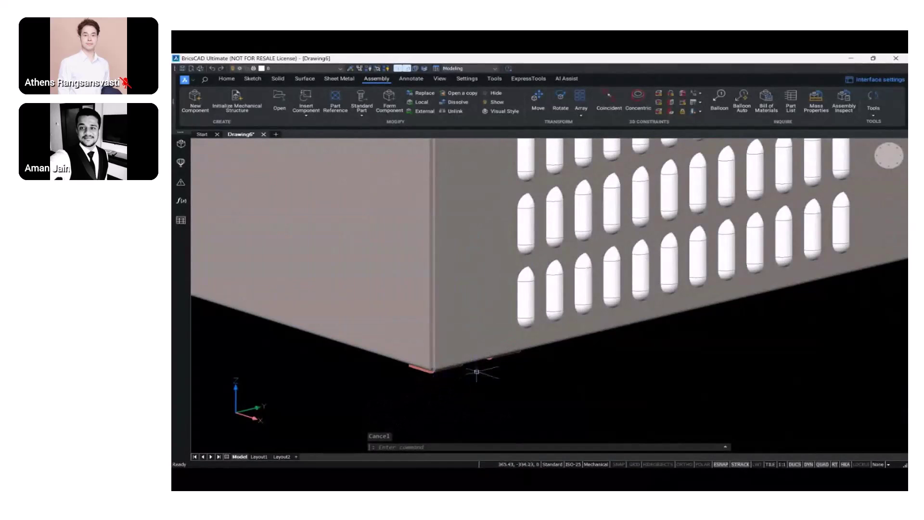
scroll(491, 380, "down", 5)
scroll(475, 397, "up", 4)
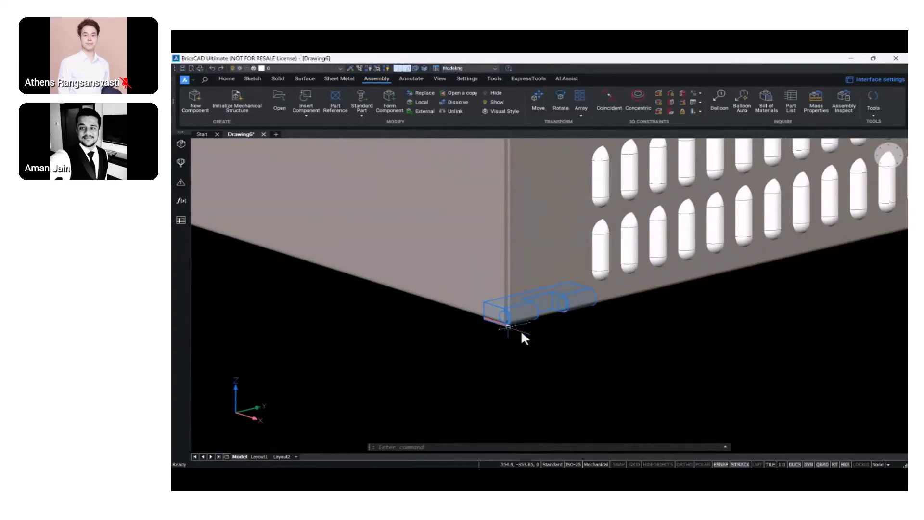
left_click(520, 330)
left_click_drag(536, 308, 535, 367)
key("Escape")
Apply a Coincident constraint between the upper face of the lowered hinge and the rim strip along the body's vented wall
left_click(605, 104)
scroll(566, 332, "up", 3)
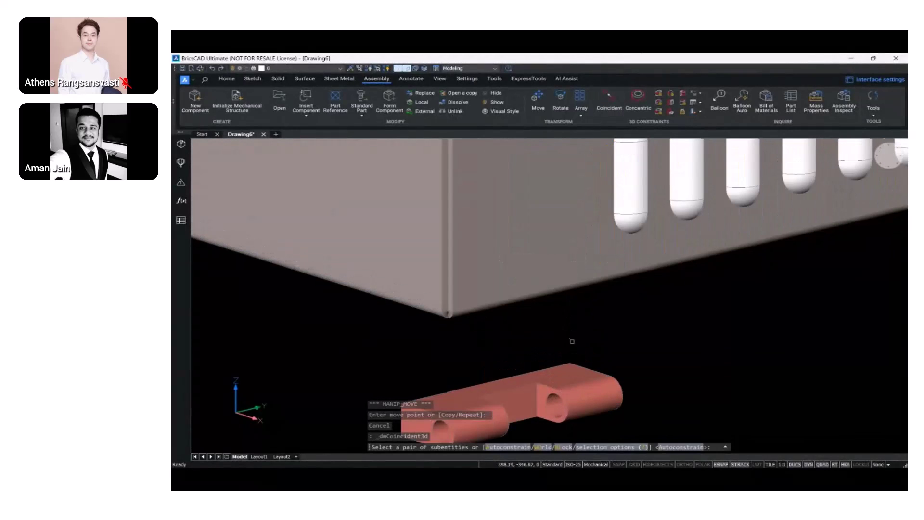
left_click(569, 373)
scroll(586, 341, "down", 5)
middle_click_drag(592, 338, 616, 234, "shift")
scroll(583, 177, "up", 1)
scroll(582, 177, "up", 2)
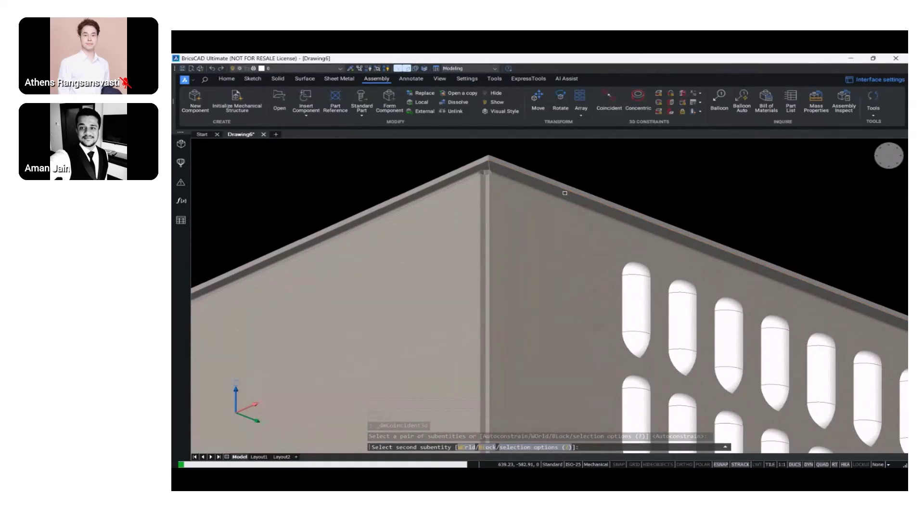
scroll(564, 193, "down", 2)
middle_click_drag(564, 192, 518, 272, "shift")
scroll(562, 350, "down", 3)
key("Escape")
Move the rear-corner hinge along the rim of the vented wall, inward from the body's rear edge
left_click(811, 221)
left_click(824, 212)
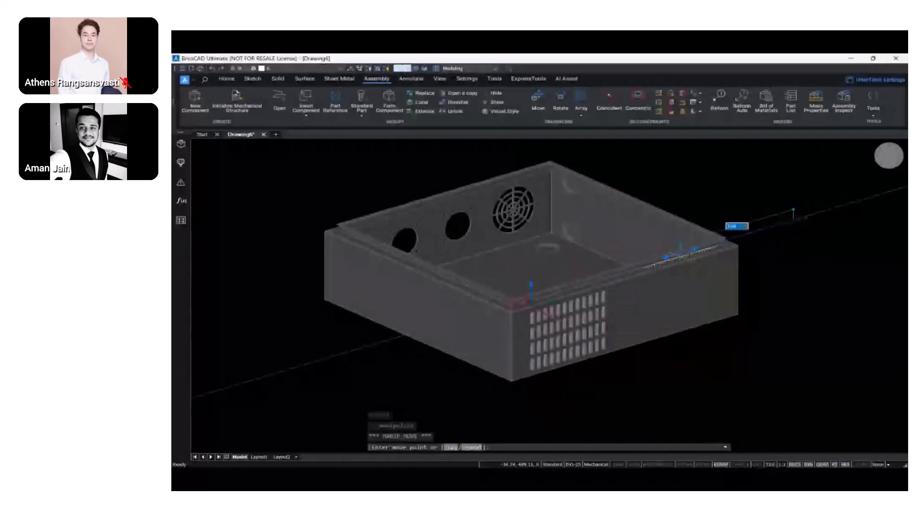
key("Escape")
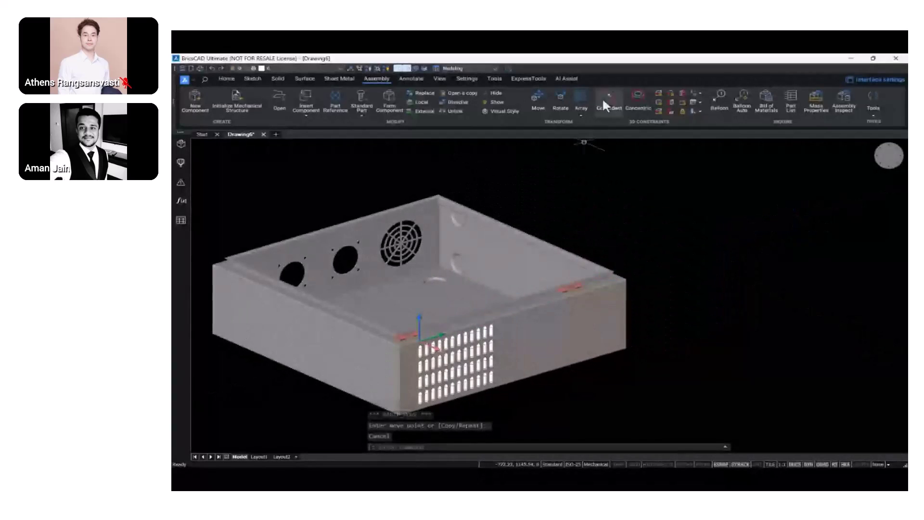
Apply a 200 mm Distance constraint between the body's rear side wall and the inner end face of the nearest hinge's knuckle
left_click(660, 93)
middle_click_drag(704, 306, 727, 304, "shift")
left_click(510, 357)
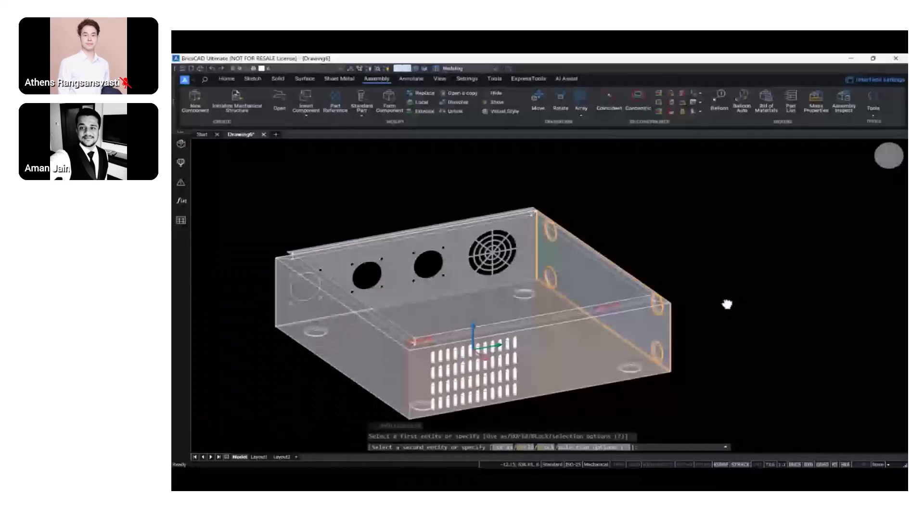
scroll(604, 310, "up", 10)
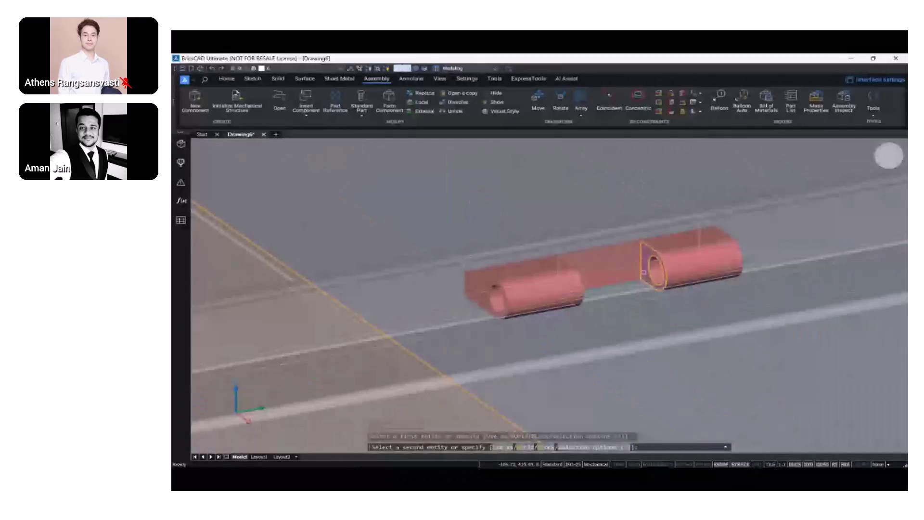
left_click(643, 272)
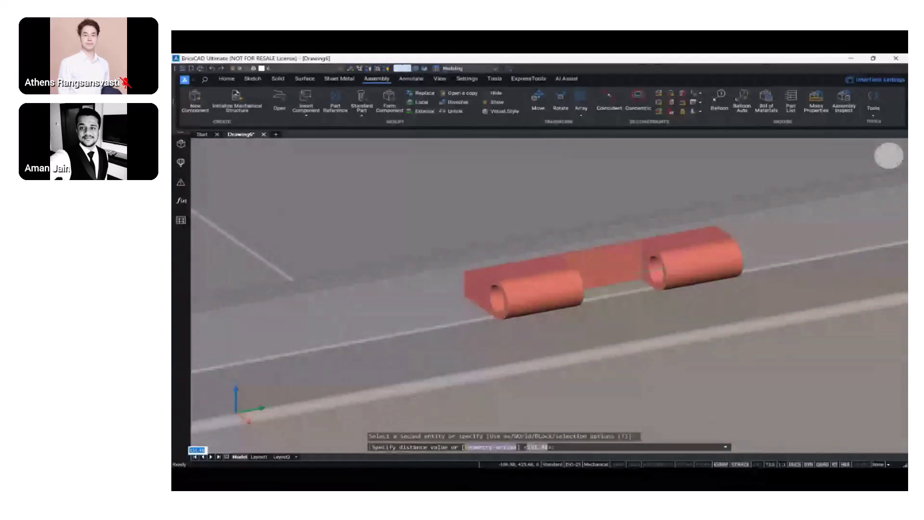
type("208")
key("Return")
scroll(518, 258, "down", 5)
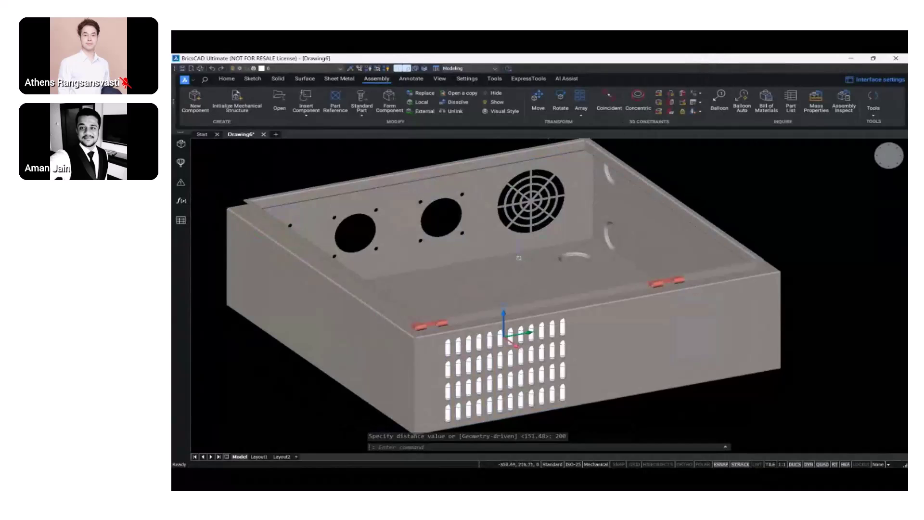
Move the hinge at the vented corner along the rim until it sits above the ventilation slots
scroll(433, 323, "up", 5)
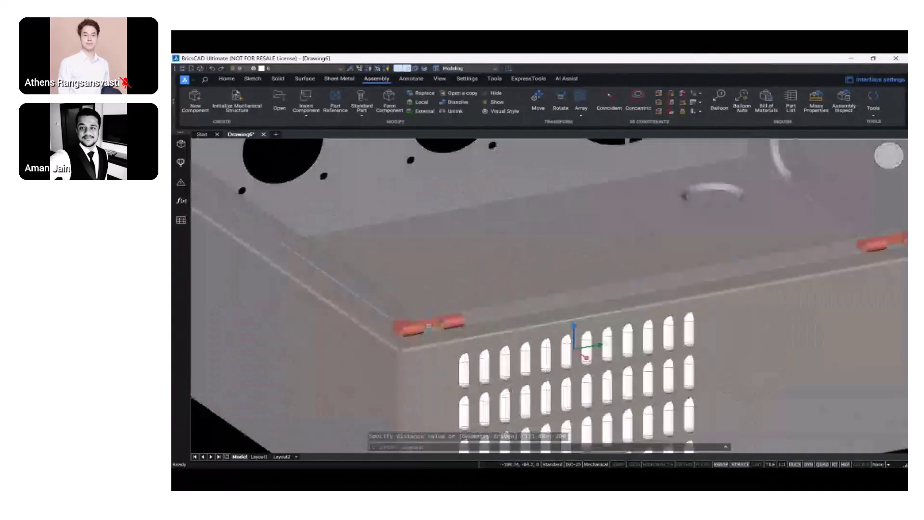
left_click(444, 333)
key("Escape")
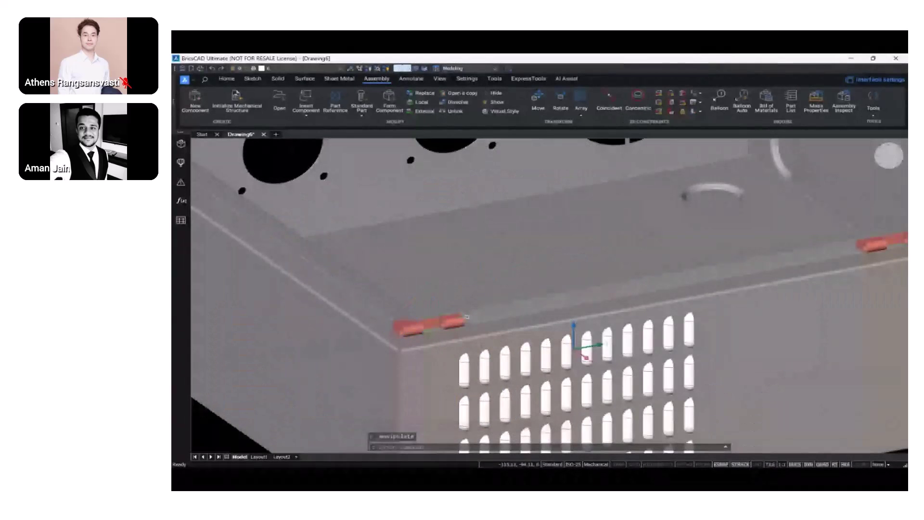
left_click(420, 333)
left_click(427, 311)
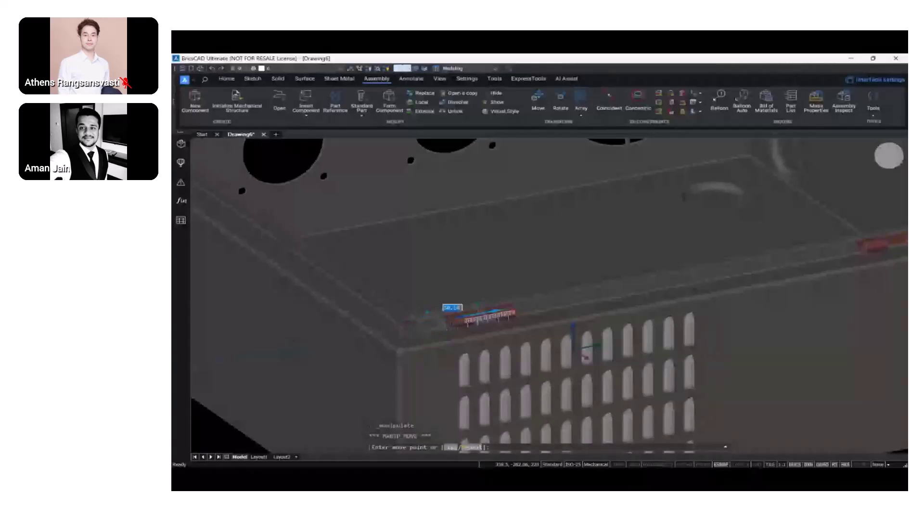
left_click(542, 302)
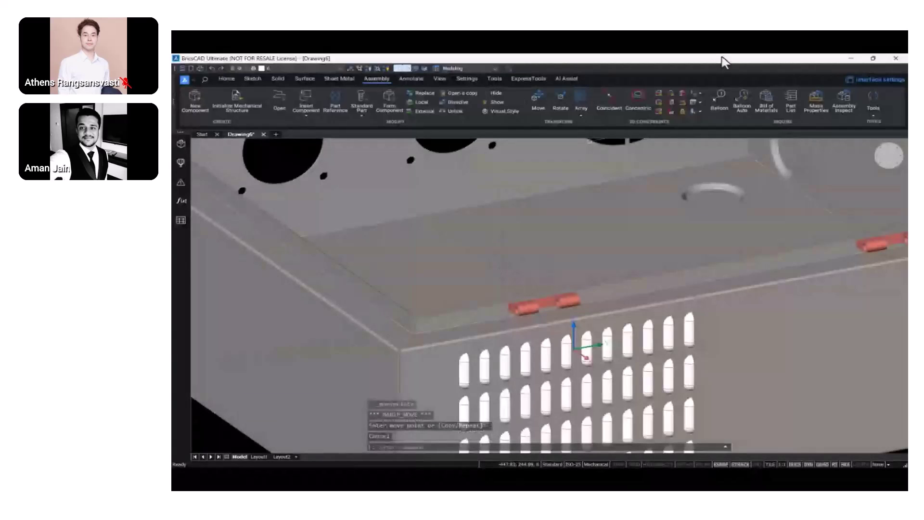
Apply a 200 mm Distance constraint between the side wall at the vented corner and the inner knuckle face of the hinge above the slots
left_click(657, 94)
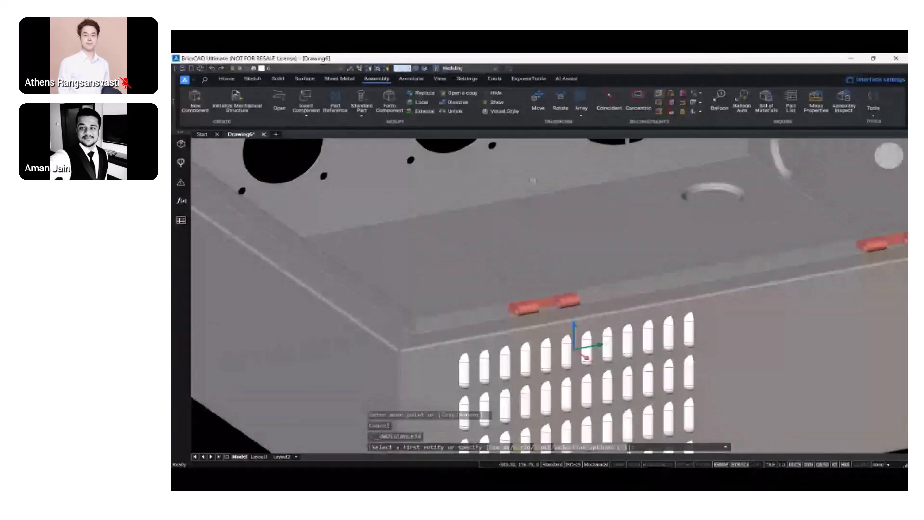
left_click(334, 376)
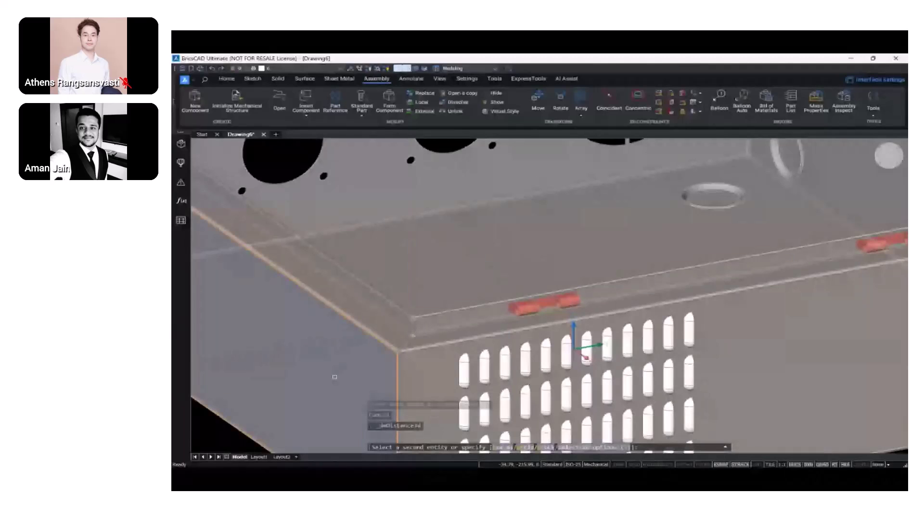
middle_click_drag(335, 377, 289, 367, "shift")
scroll(543, 332, "up", 6)
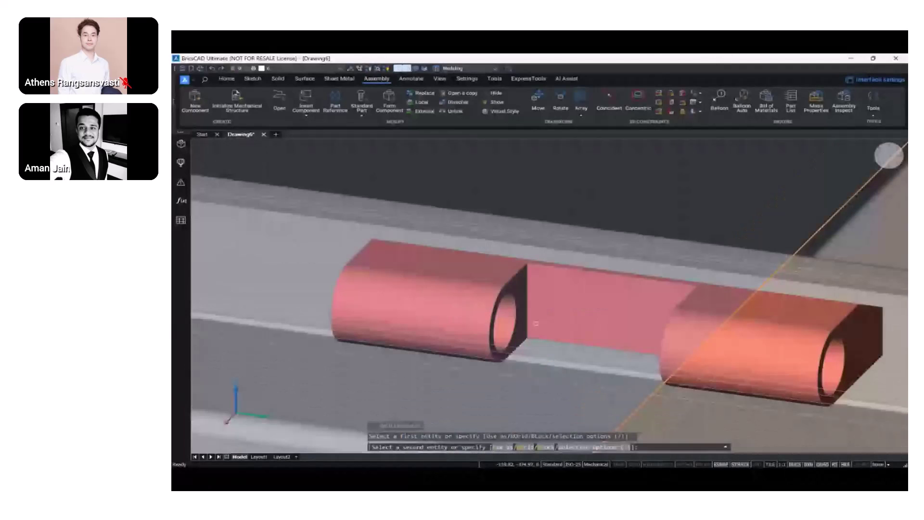
left_click(523, 320)
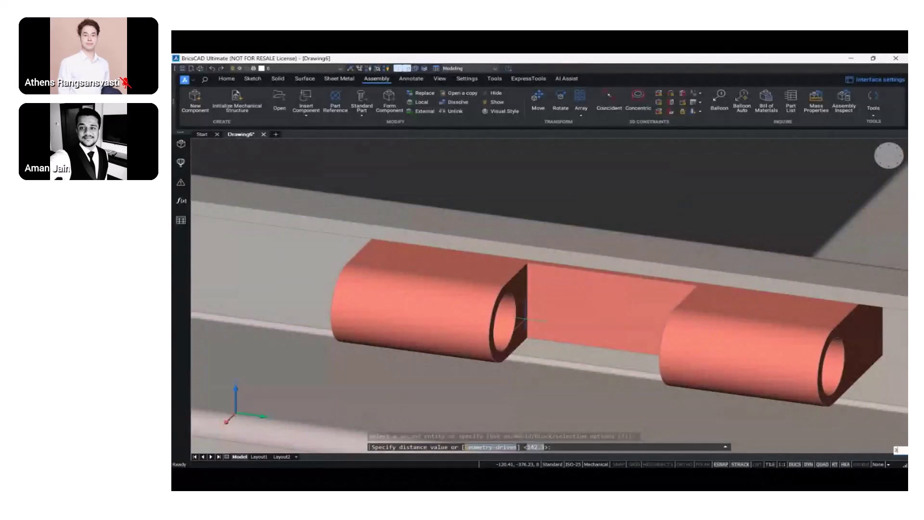
type("00")
key("Return")
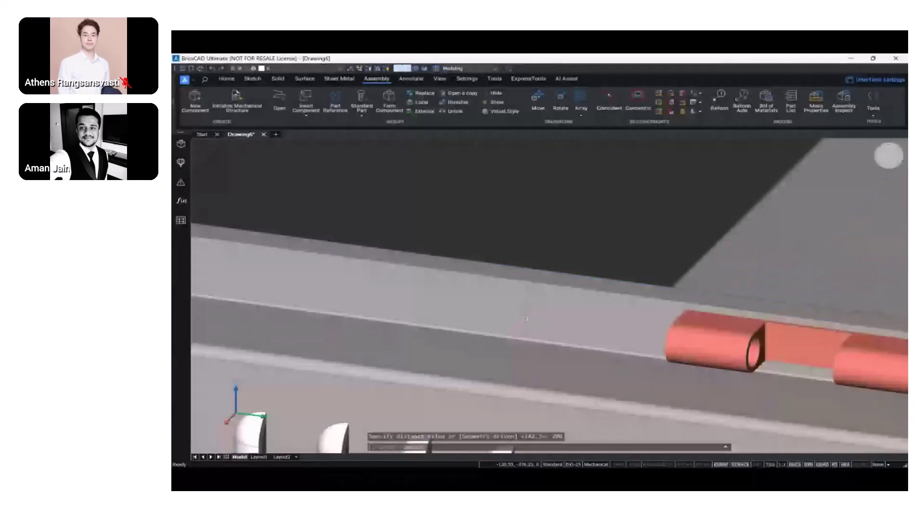
Set the Top Front Left view and save the drawing as MainAssembly
scroll(525, 318, "down", 5)
middle_click_drag(596, 337, 716, 351, "shift")
scroll(716, 351, "down", 5)
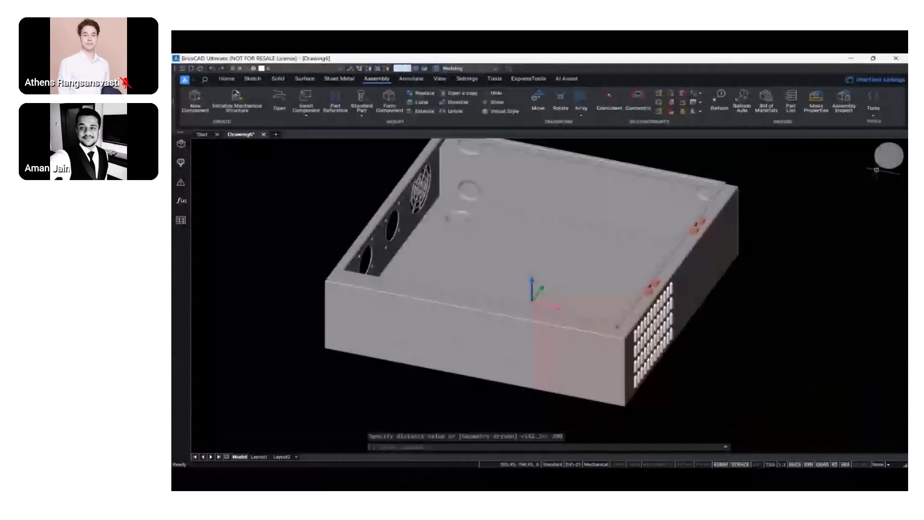
left_click(878, 163)
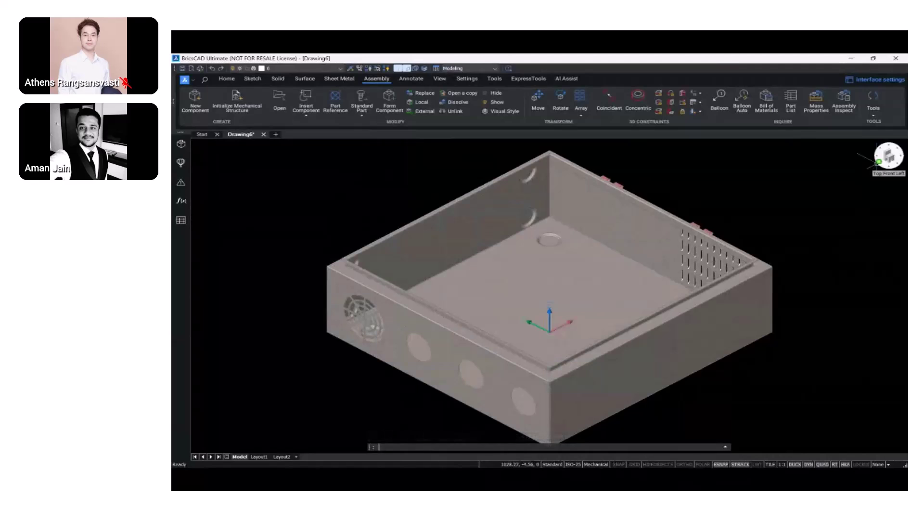
left_click(195, 80)
left_click(215, 233)
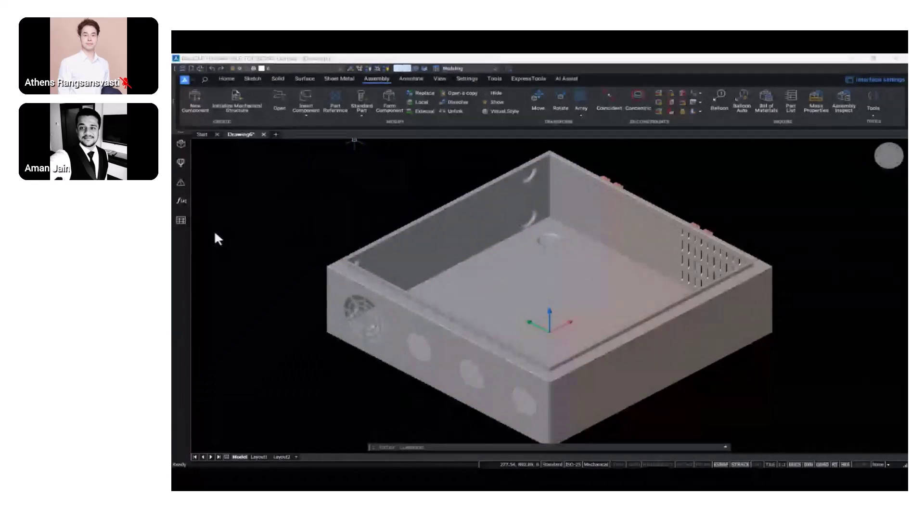
type("MainAssembly")
key("Return")
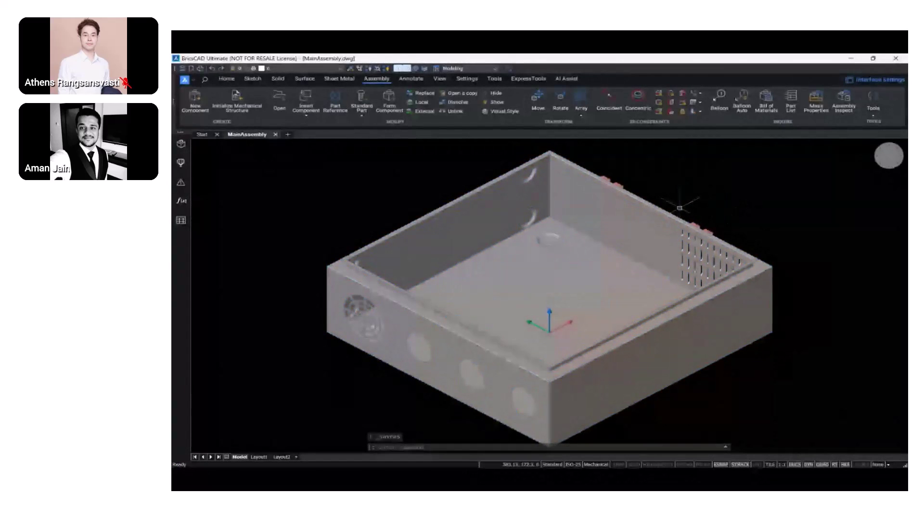
Start inserting Door_SubAssembly.dwg from the Subassembly folder as a component
left_click(302, 97)
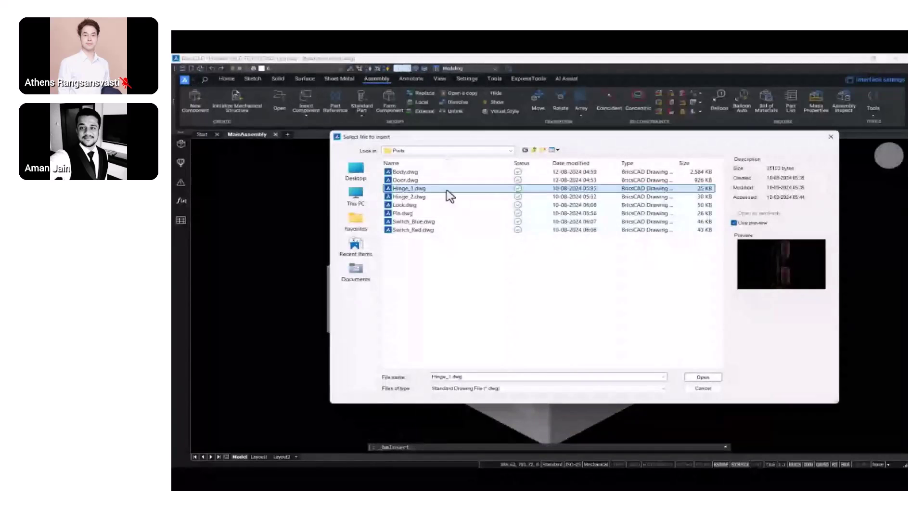
left_click(533, 150)
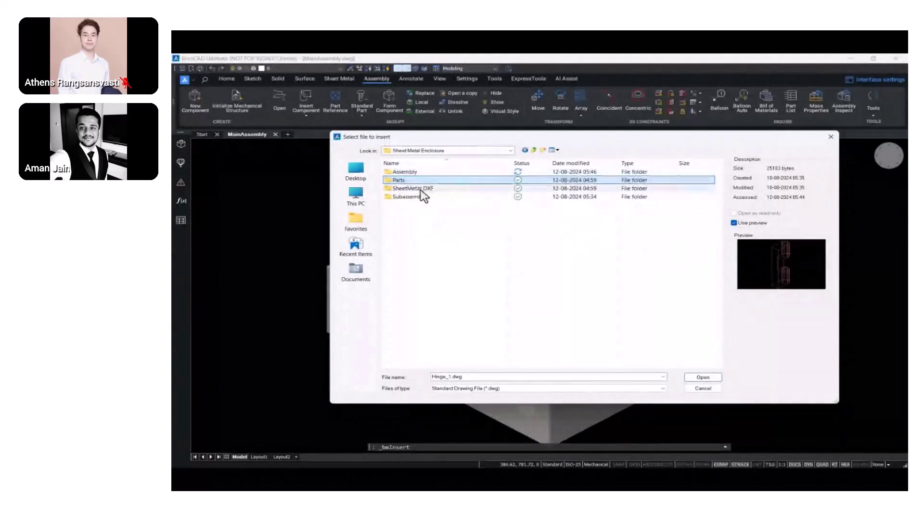
left_click(412, 197)
double_click(413, 197)
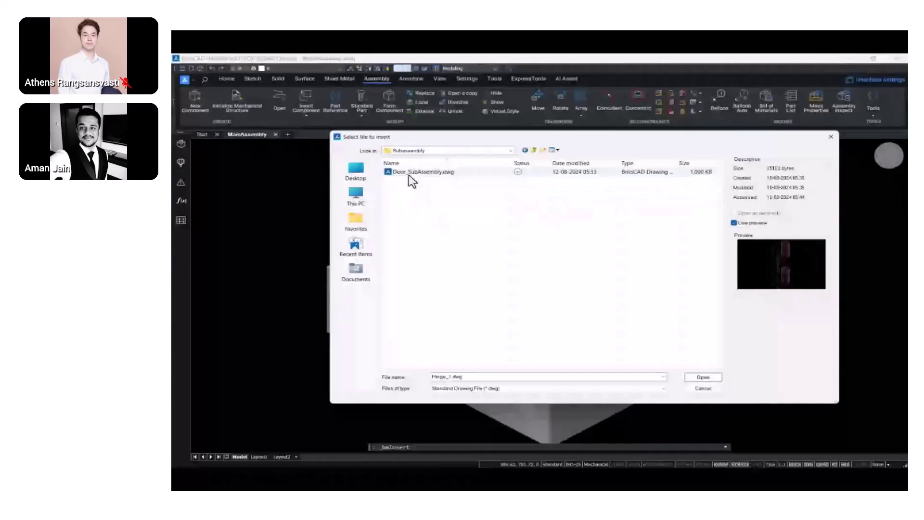
left_click(413, 173)
left_click(701, 378)
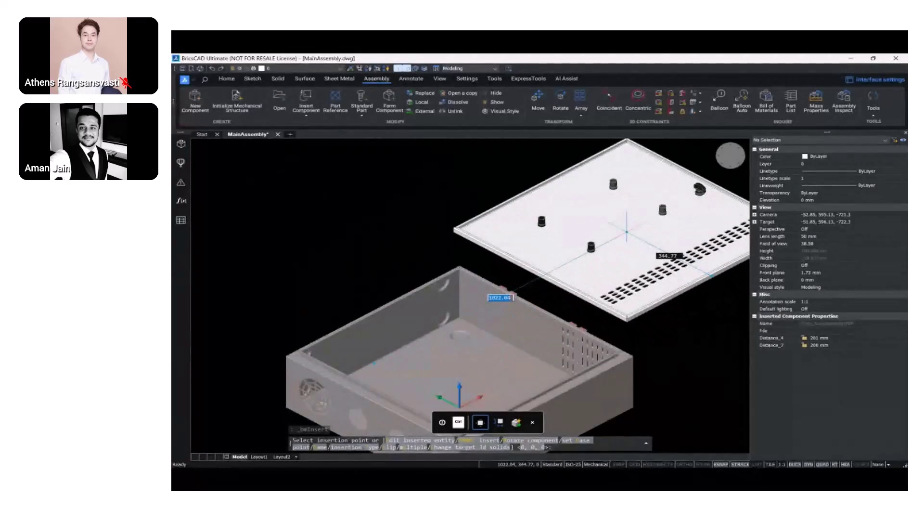
Flip the door subassembly, rotate it 180 degrees and place it beside the open body
type("F")
key("Return")
type("R")
key("Return")
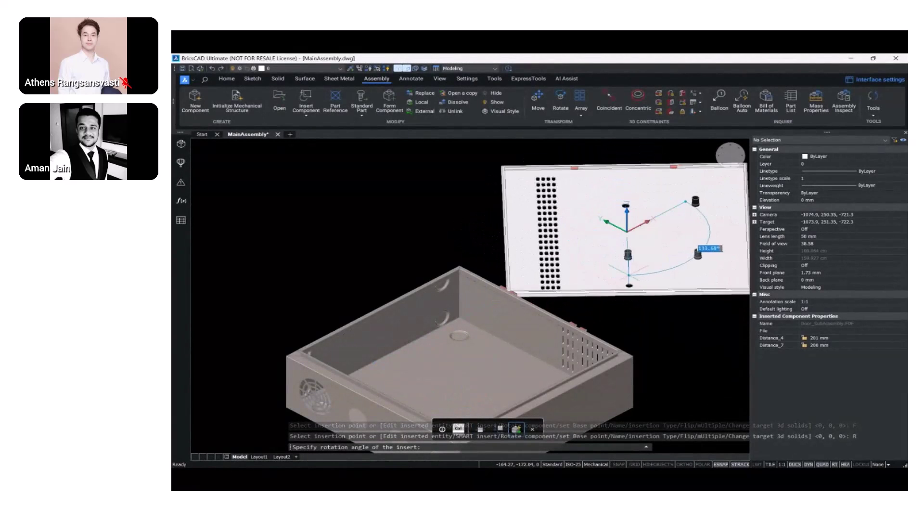
type("180")
key("Return")
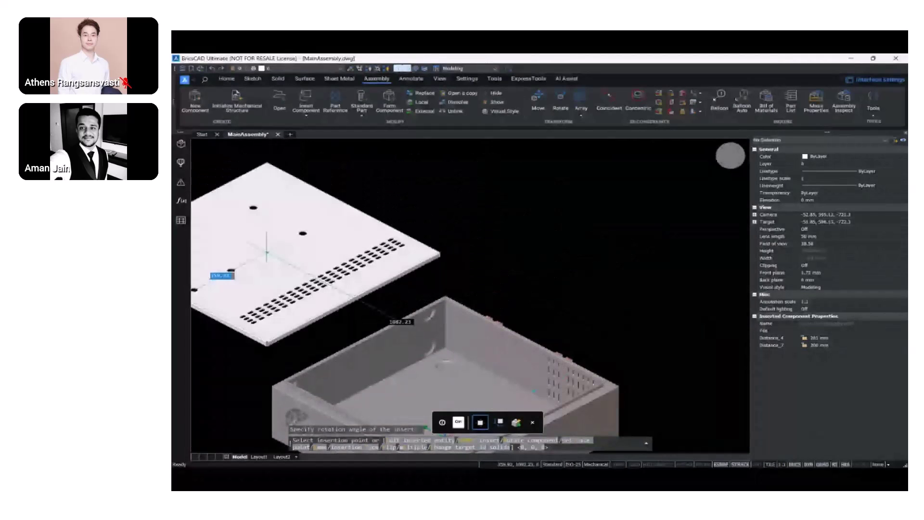
key("ctrl+1")
middle_click_drag(468, 308, 582, 311)
key("Escape")
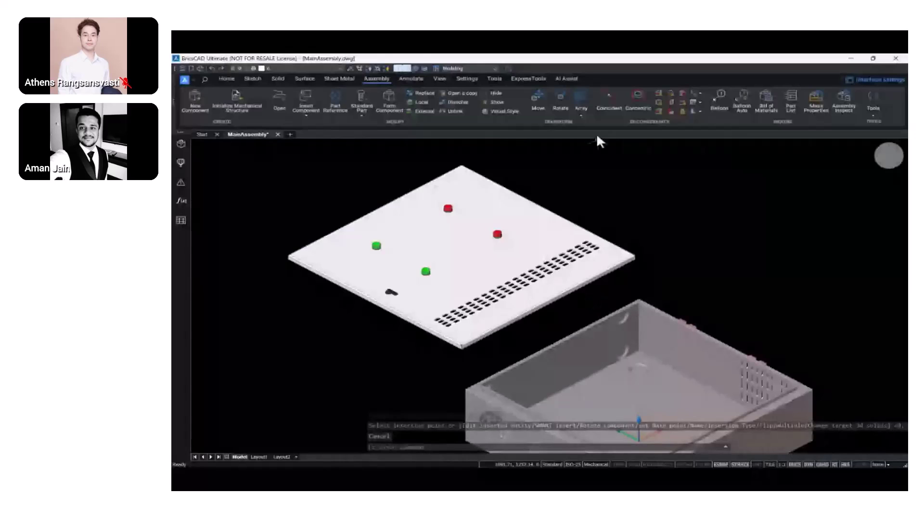
Apply a Concentric constraint between the bore of a door hinge and the bore of the matching body hinge
left_click(638, 99)
scroll(471, 299, "down", 3)
mouse_move(448, 298)
middle_mouse_down("shift")
mouse_move(471, 300)
mouse_move(449, 301)
middle_mouse_up("shift")
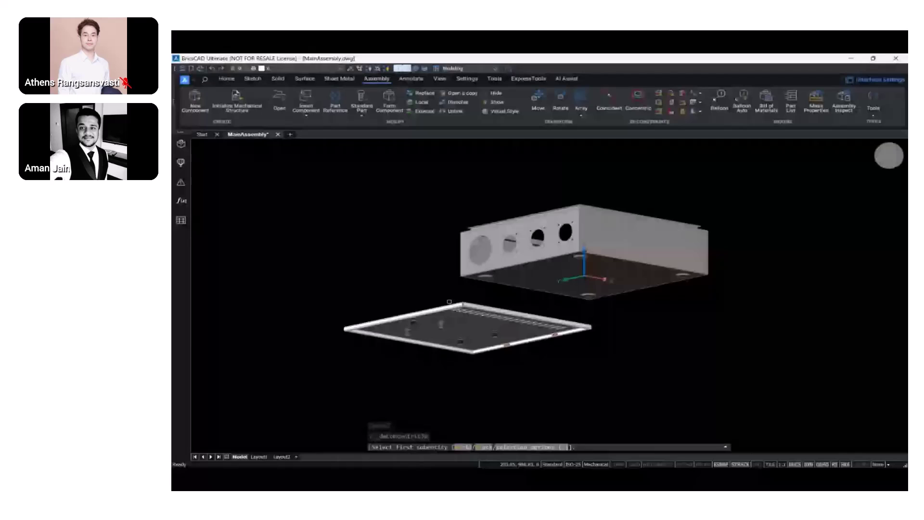
scroll(449, 301, "up", 10)
left_click(477, 316)
scroll(552, 340, "down", 10)
middle_click_drag(553, 340, 667, 318, "shift")
scroll(656, 373, "up", 10)
left_click(569, 368)
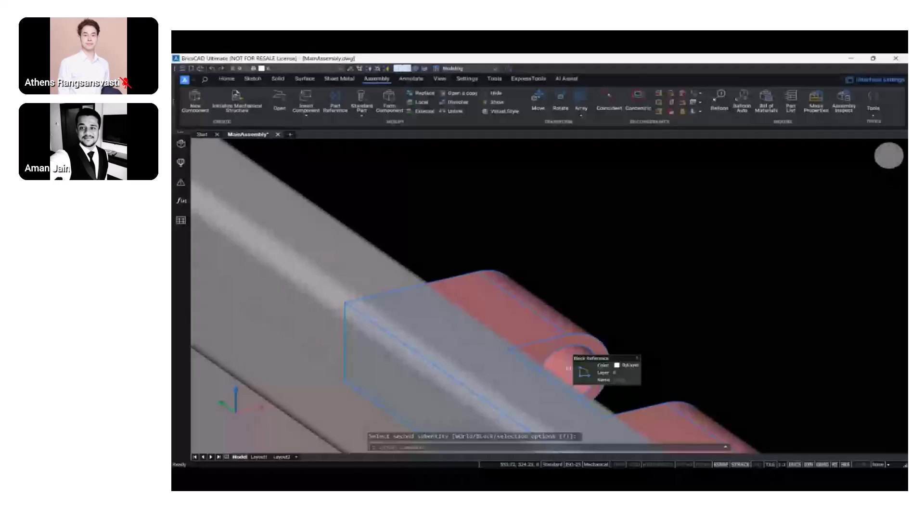
Apply a Coincident constraint between the door's edge face beside its slots and the body's adjacent plain side wall
scroll(569, 368, "down", 10)
middle_click_drag(568, 369, 580, 332, "shift")
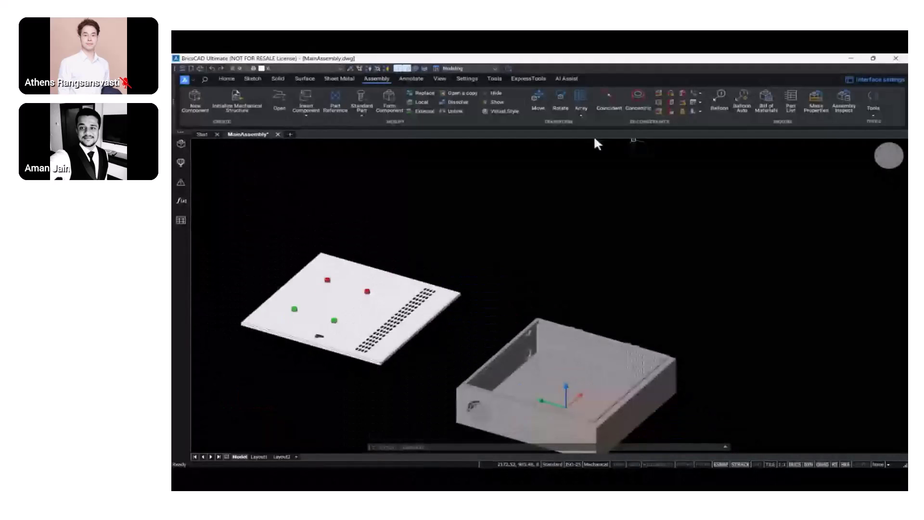
left_click(608, 102)
middle_click_drag(366, 336, 334, 353, "shift")
scroll(334, 353, "up", 5)
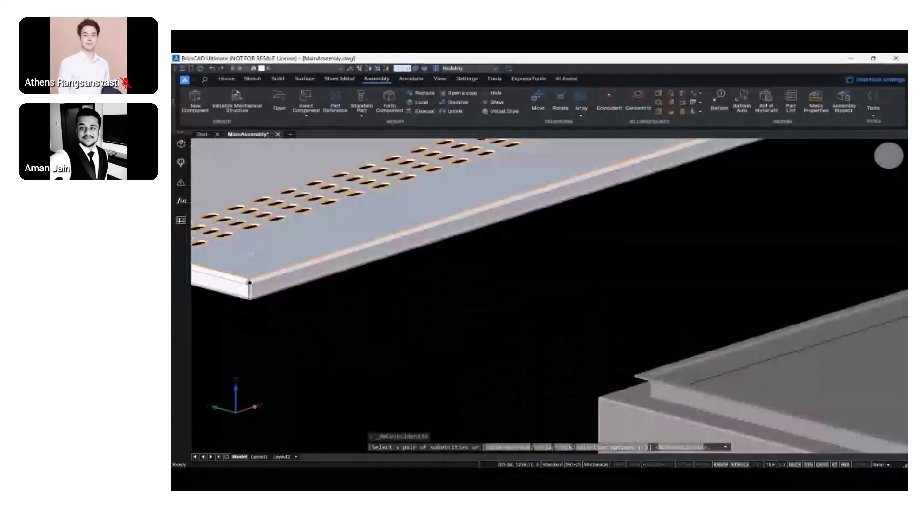
scroll(274, 293, "up", 3)
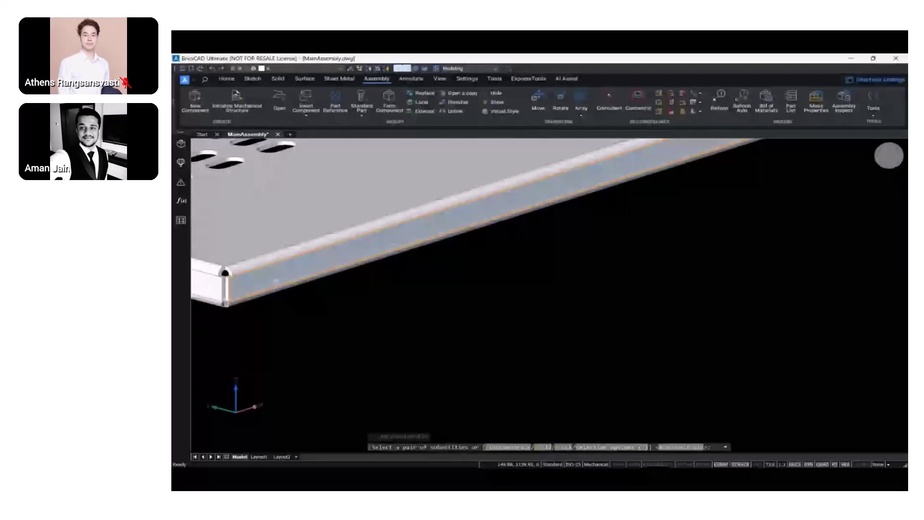
left_click(276, 281)
scroll(275, 281, "down", 5)
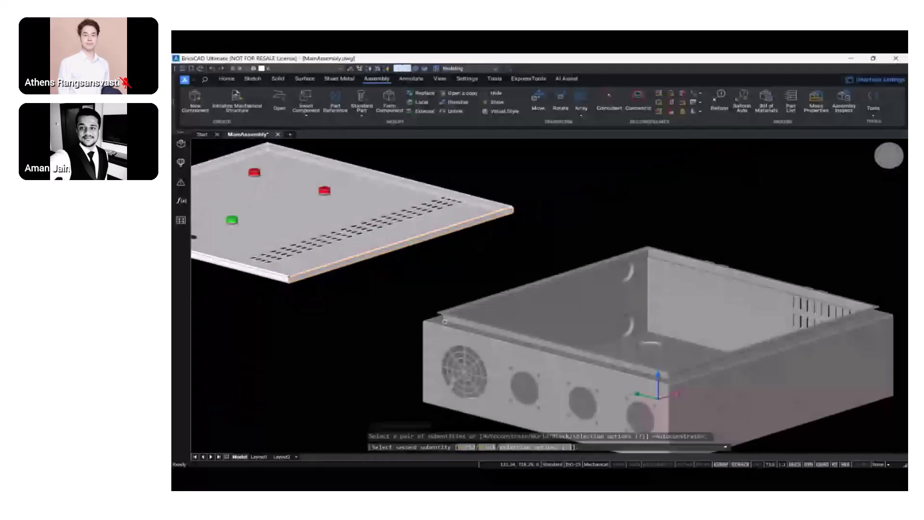
left_click(745, 393)
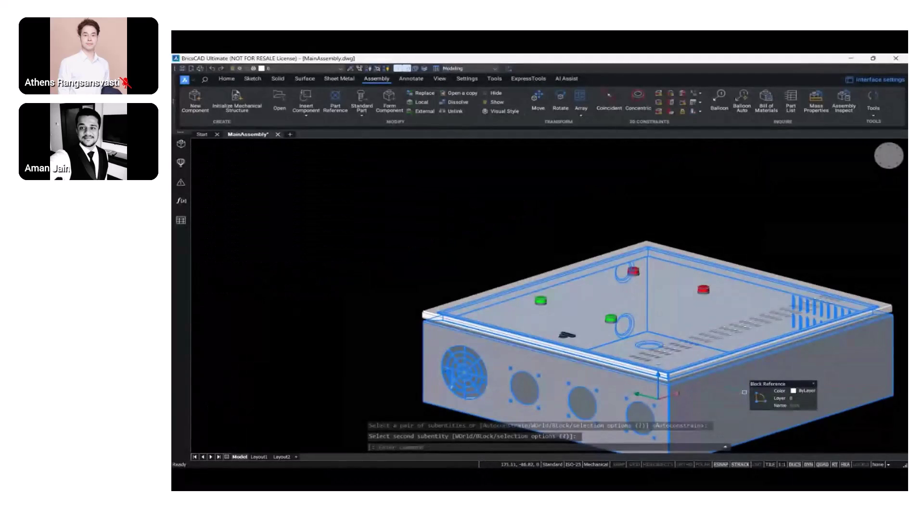
Try to swing the door subassembly open about its hinges with the manipulator's rotation
key("Escape")
middle_click_drag(626, 332, 575, 373, "shift")
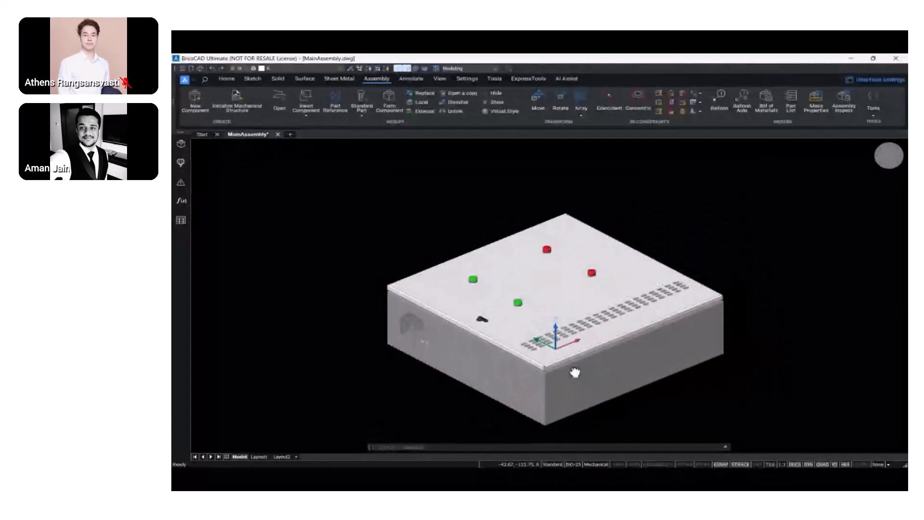
mouse_move(554, 337)
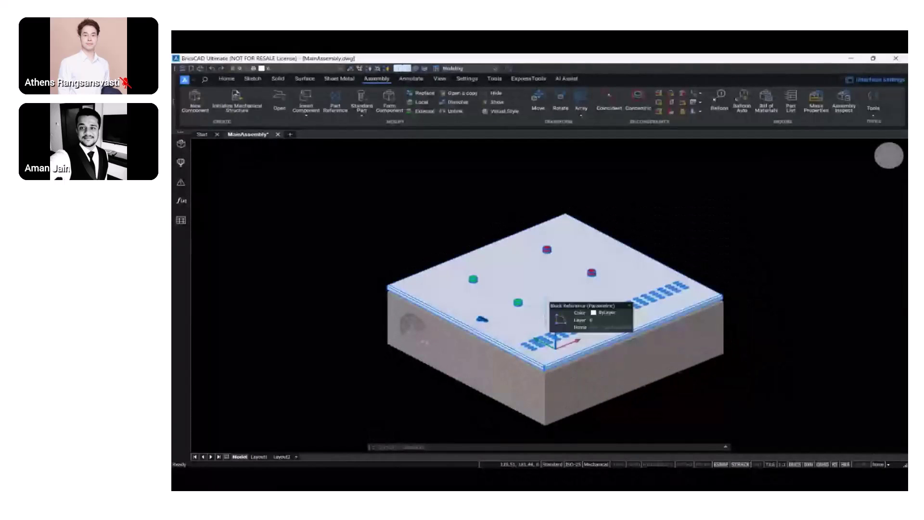
left_click(570, 326)
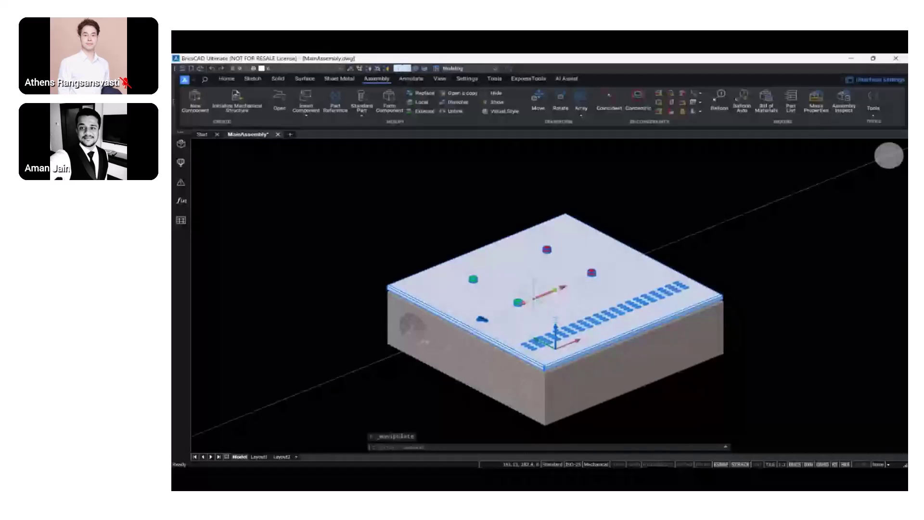
left_click(536, 298)
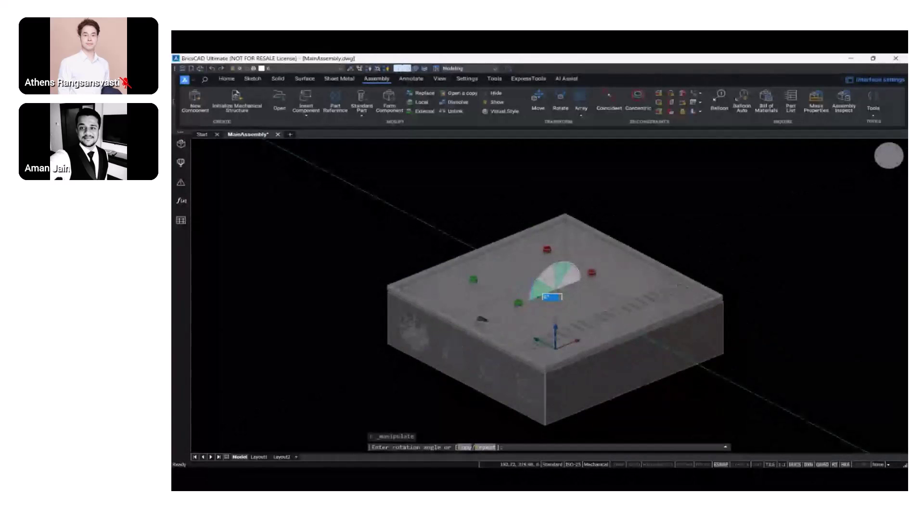
scroll(575, 278, "up", 2)
scroll(575, 279, "up", 2)
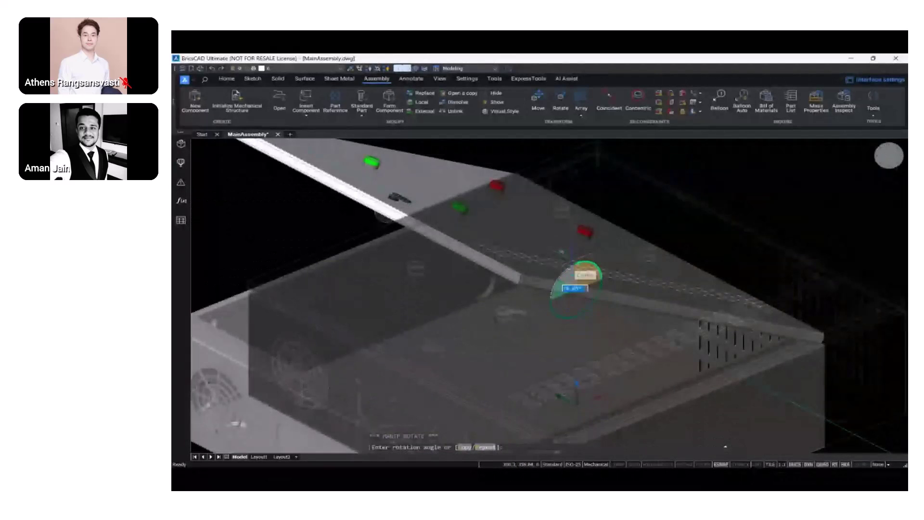
scroll(574, 288, "down", 6)
key("Escape")
key("Escape")
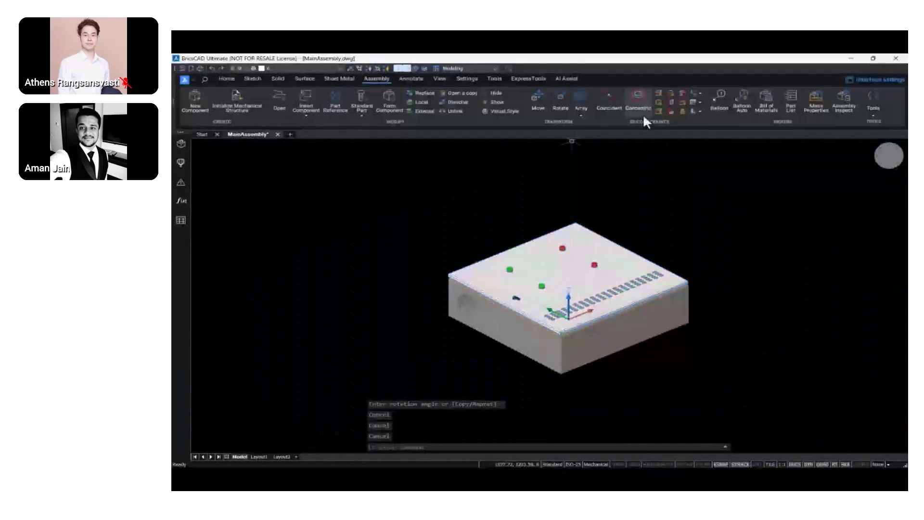
Apply a Fix constraint to the body's side face with the fan cutouts and its adjacent plain side face
left_click(677, 112)
scroll(534, 333, "up", 4)
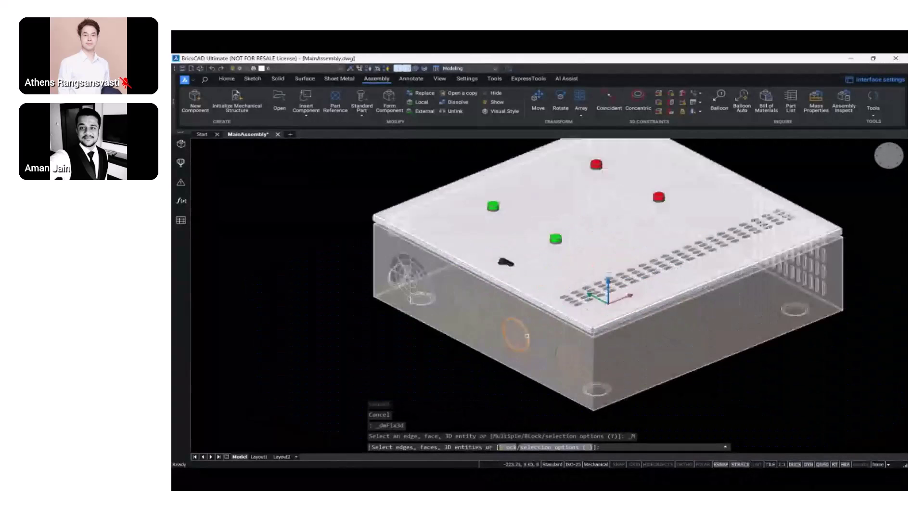
left_click(557, 340)
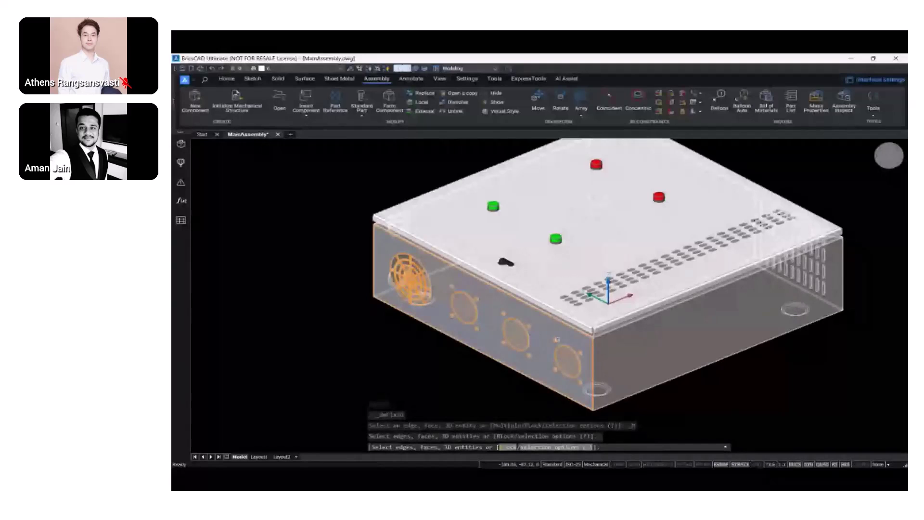
scroll(557, 339, "down", 4)
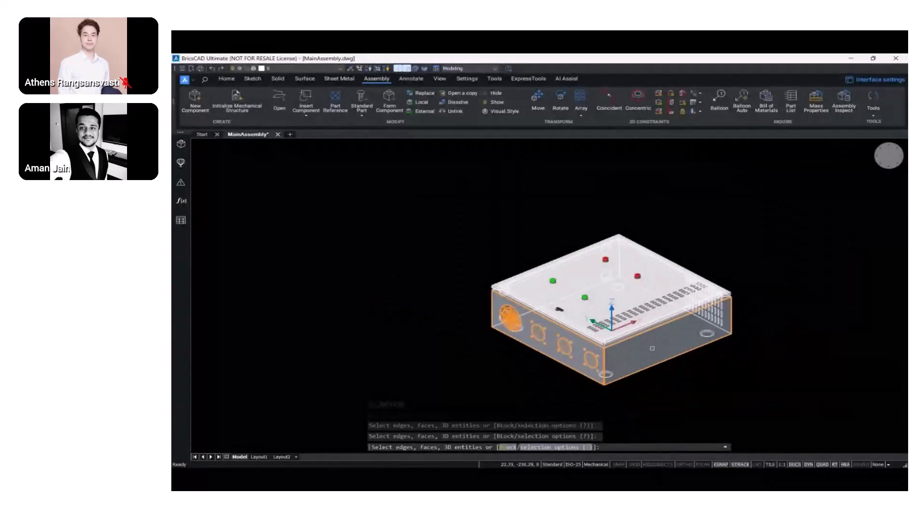
key("Return")
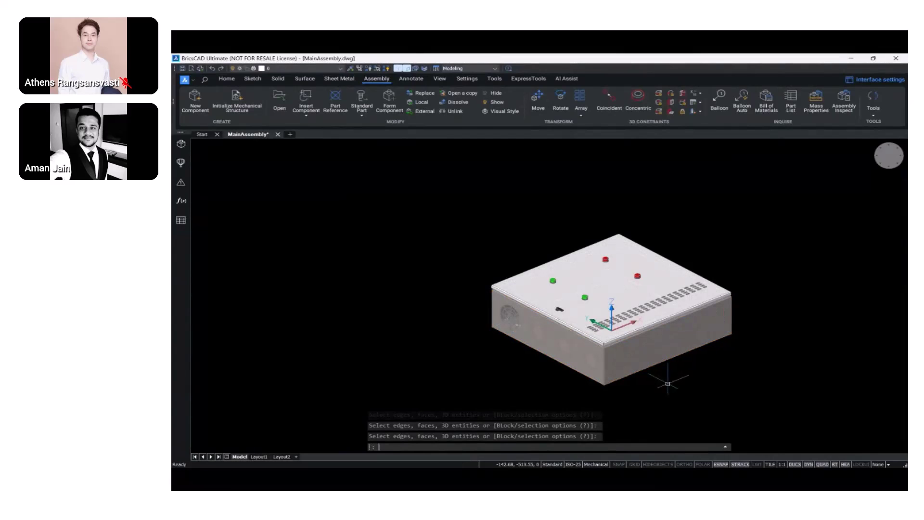
Try rotating the door subassembly with the manipulator against the fixed body
left_click(630, 301)
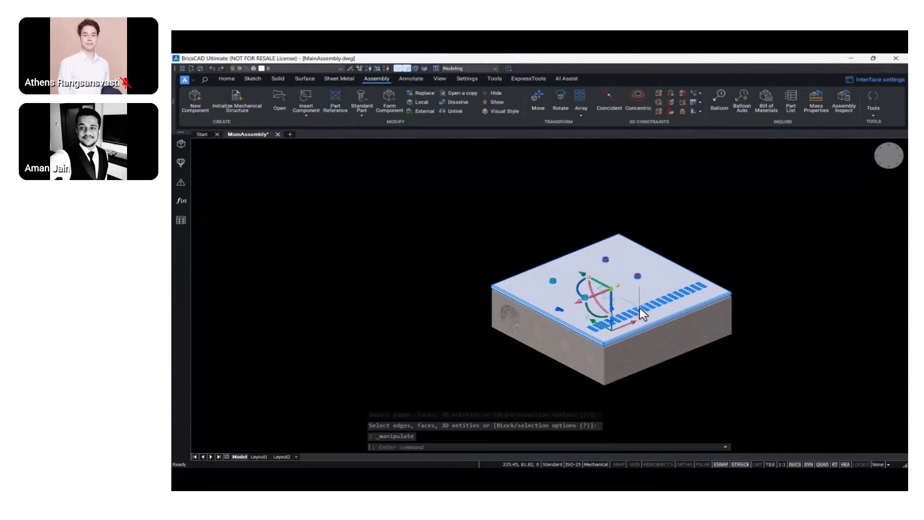
scroll(596, 294, "up", 3)
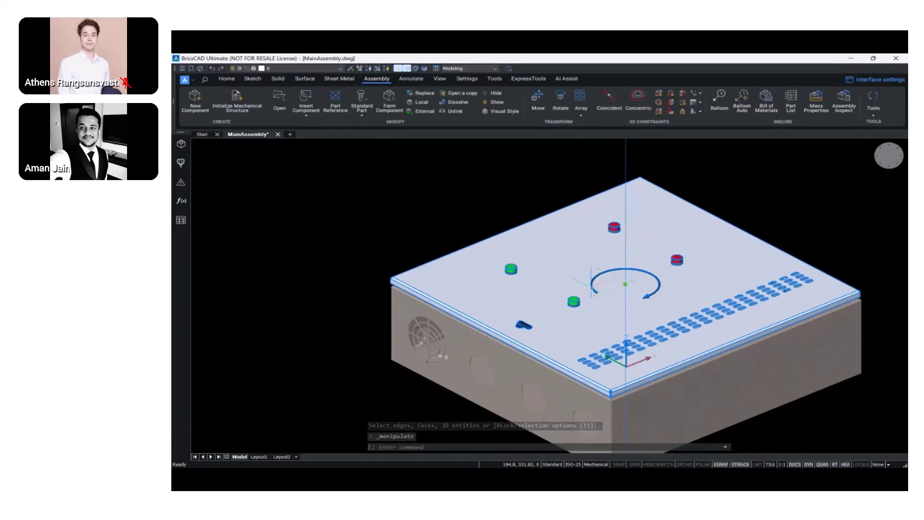
left_click(604, 304)
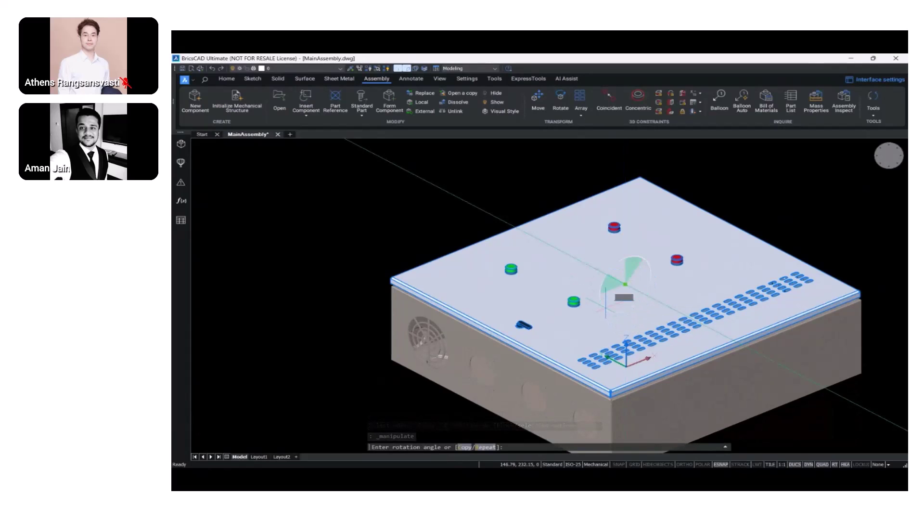
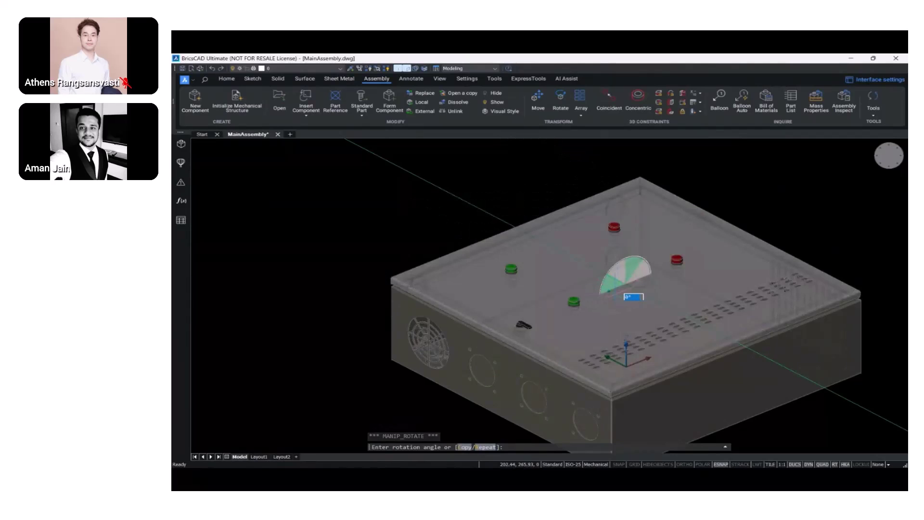
key("Escape")
scroll(620, 286, "down", 3)
key("Escape")
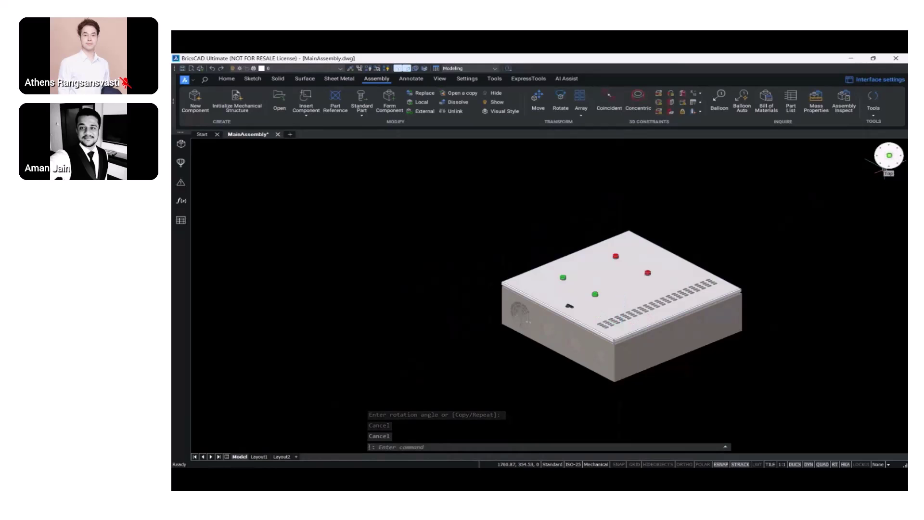
Examine the fit of the two hinges between door and body from above in the 2dWireframe visual style
left_click(889, 158)
left_click(476, 69)
left_click(475, 76)
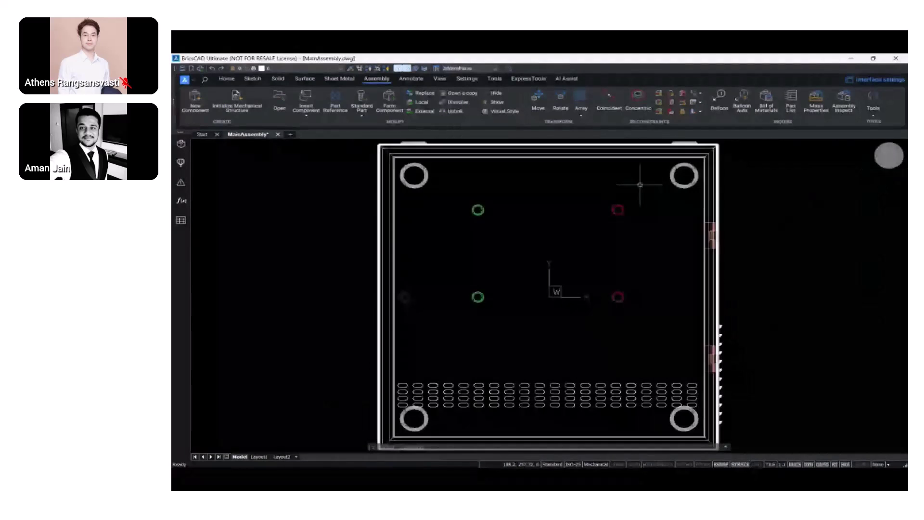
scroll(721, 241, "up", 3)
scroll(735, 252, "down", 3)
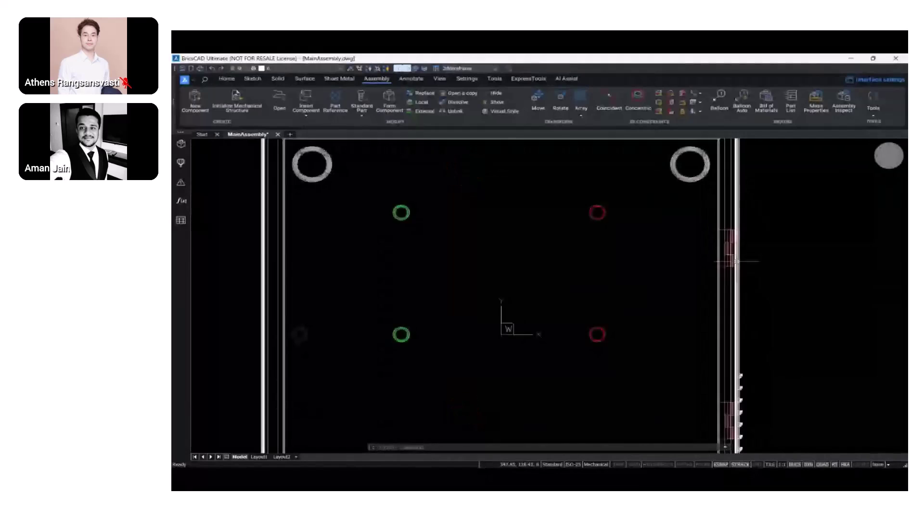
scroll(678, 380, "up", 5)
mouse_move(681, 399)
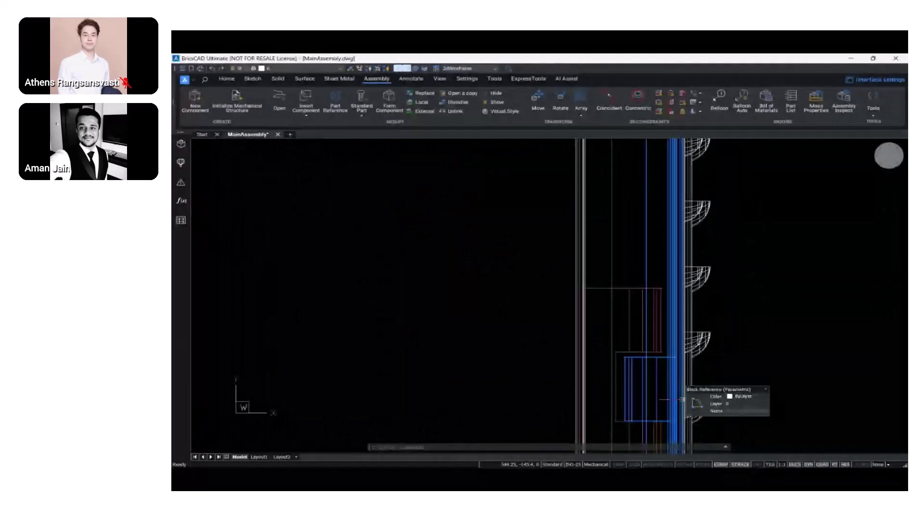
scroll(681, 400, "down", 5)
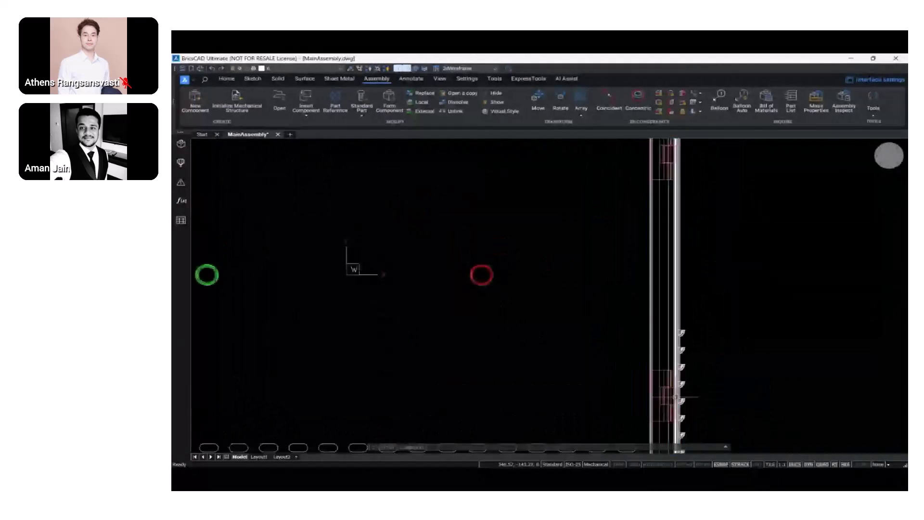
scroll(676, 397, "down", 4)
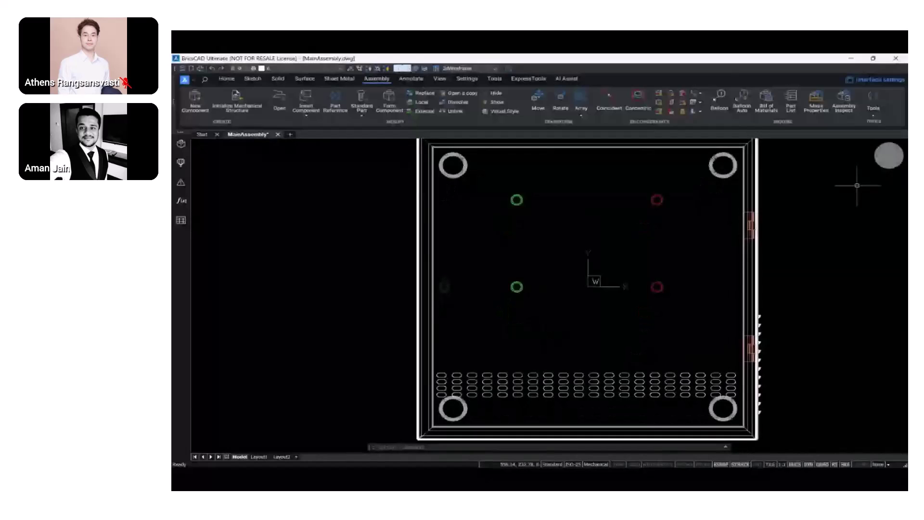
Restore the Top Front Left isometric view with the Modeling visual style and save the main assembly
left_click(881, 163)
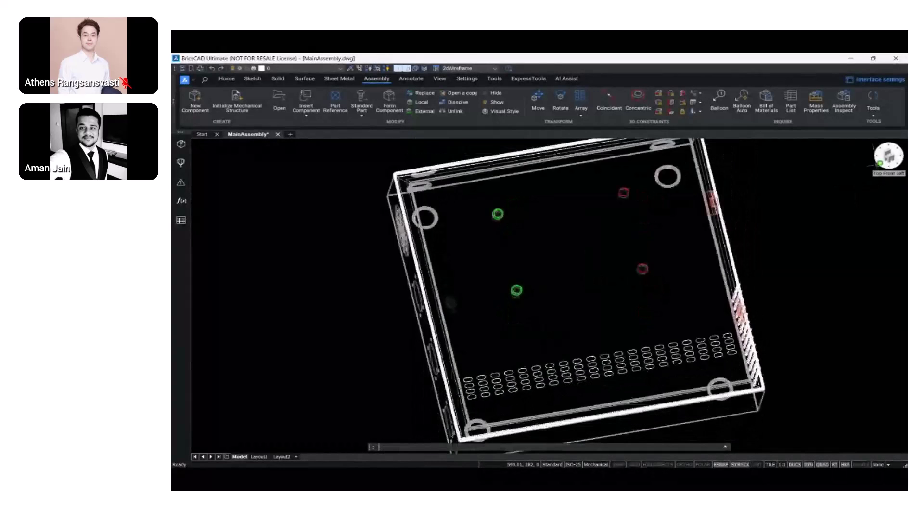
left_click(494, 69)
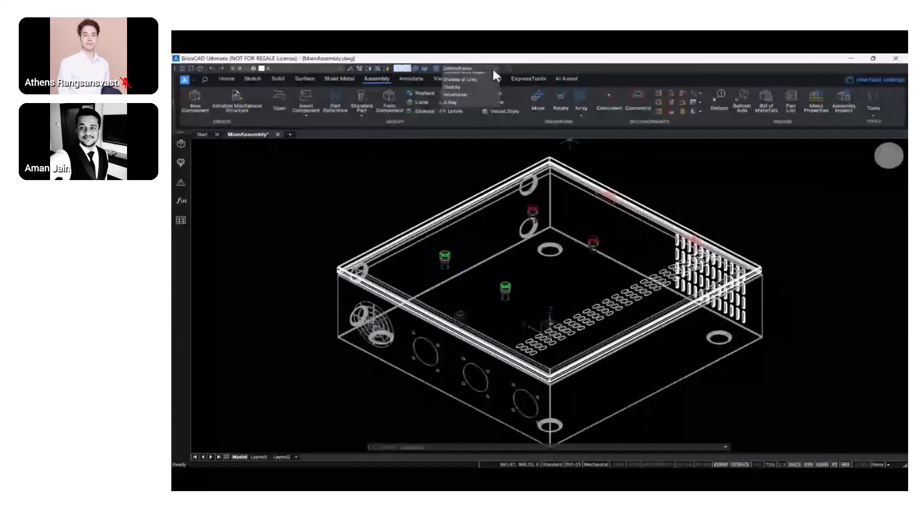
left_click(460, 97)
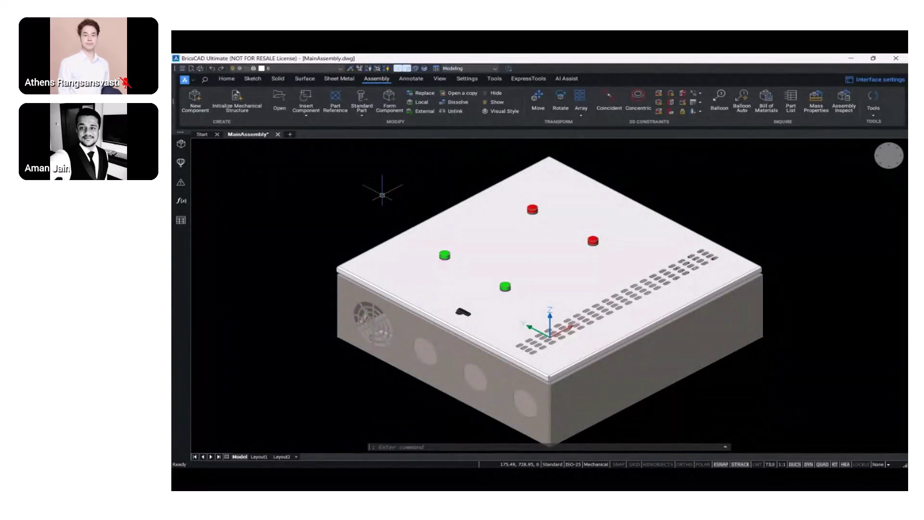
left_click(183, 69)
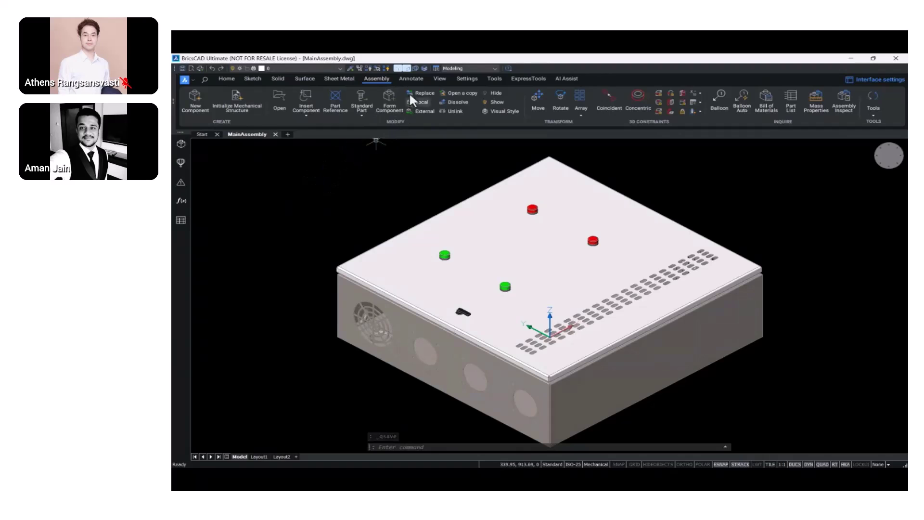
Open Layout1 and delete its existing viewport
left_click(413, 79)
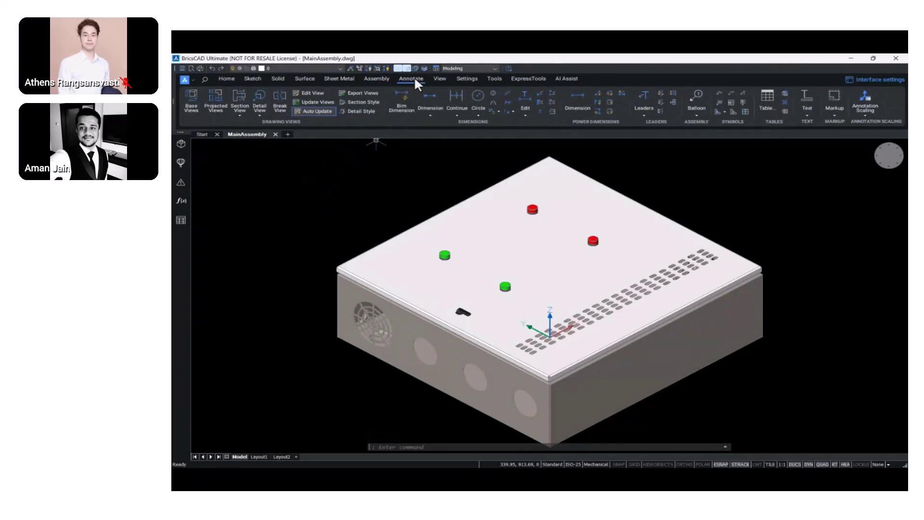
left_click(258, 456)
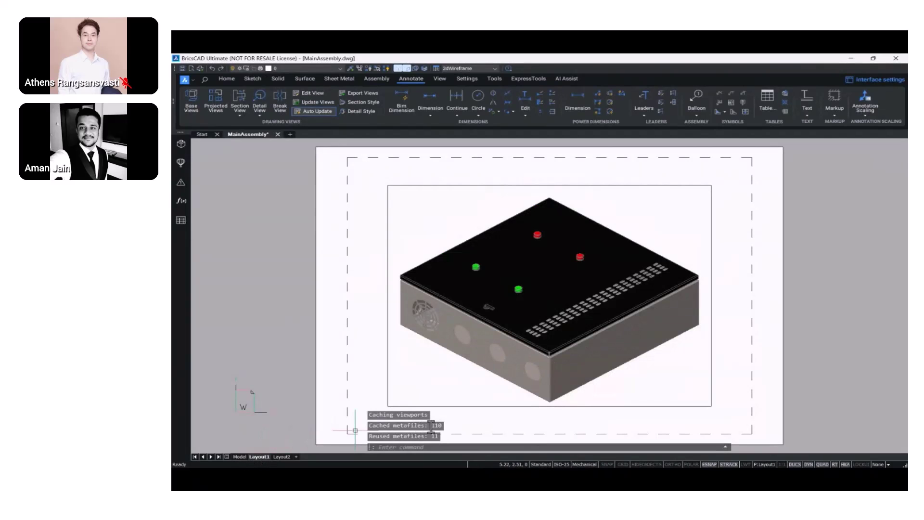
left_click(455, 405)
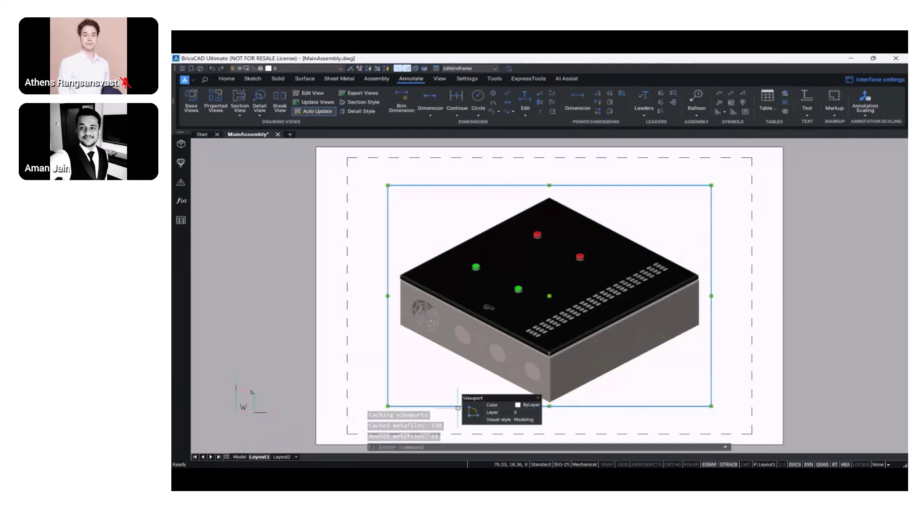
key("Delete")
Set the paper size in Layout1's page setup to ISO A3 (297.00 x 420.00 MM)
right_click(264, 456)
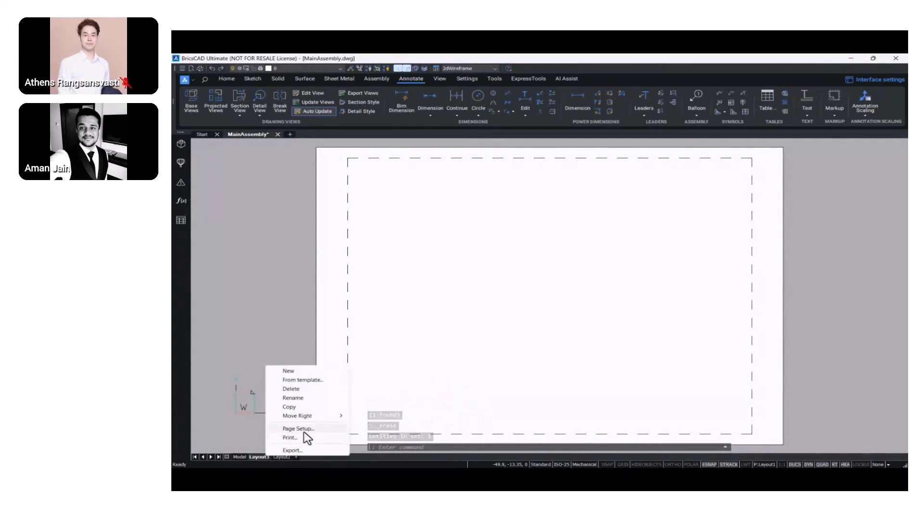
left_click(304, 430)
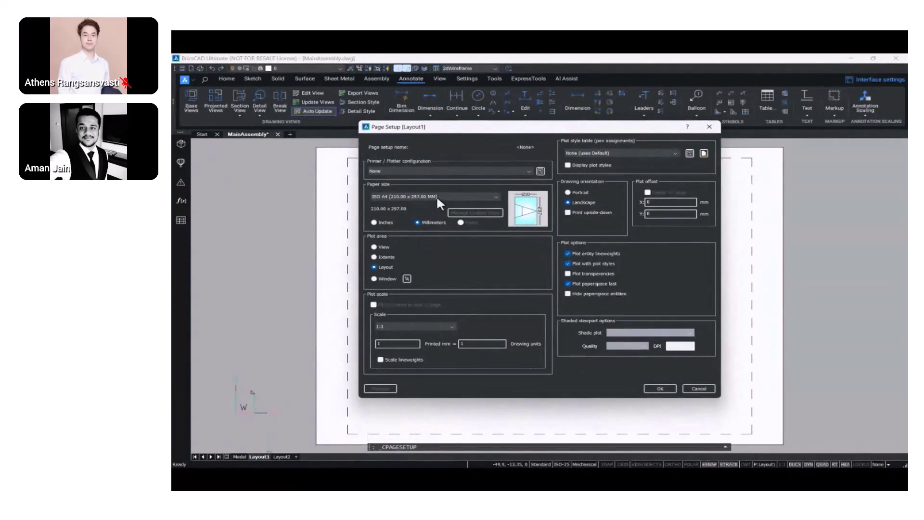
left_click(436, 196)
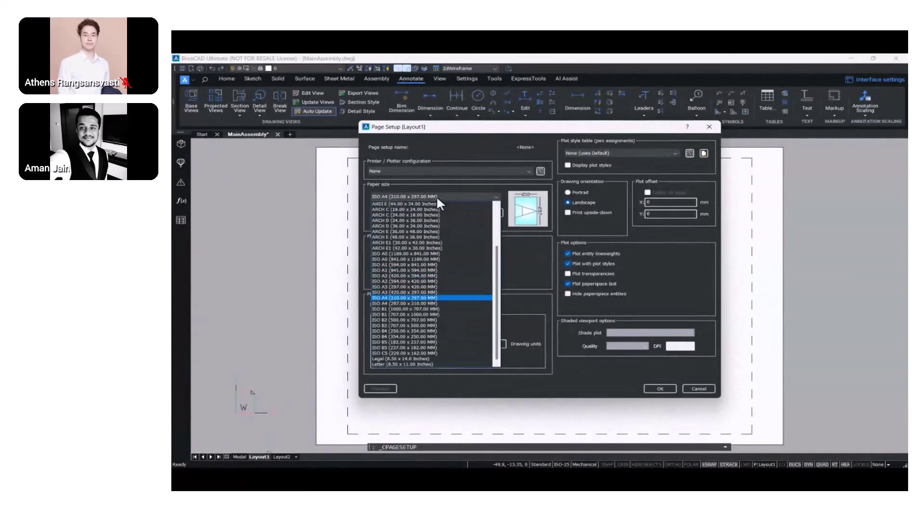
left_click(394, 287)
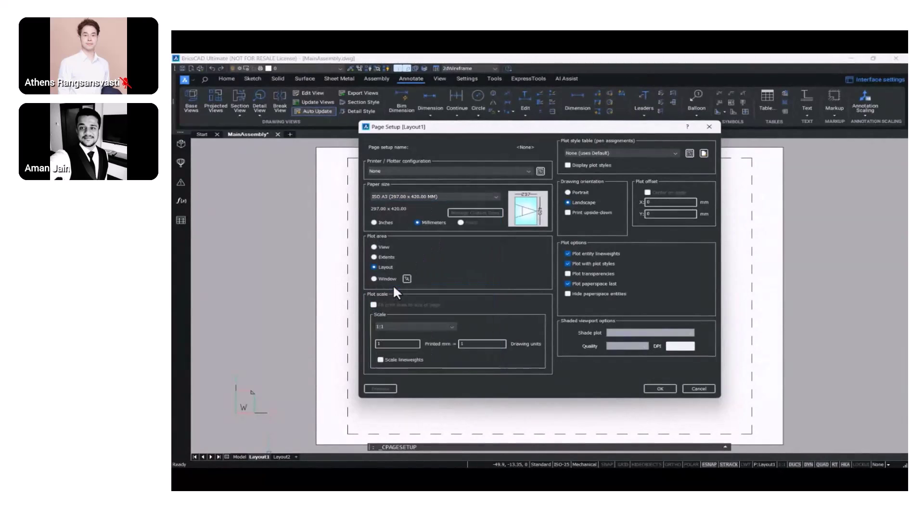
left_click(662, 390)
scroll(563, 356, "down", 1)
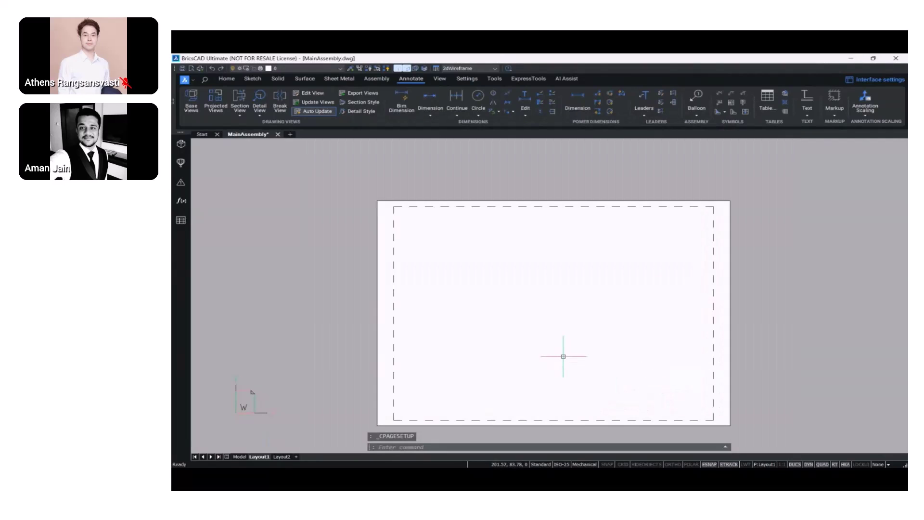
middle_click_drag(560, 356, 548, 337)
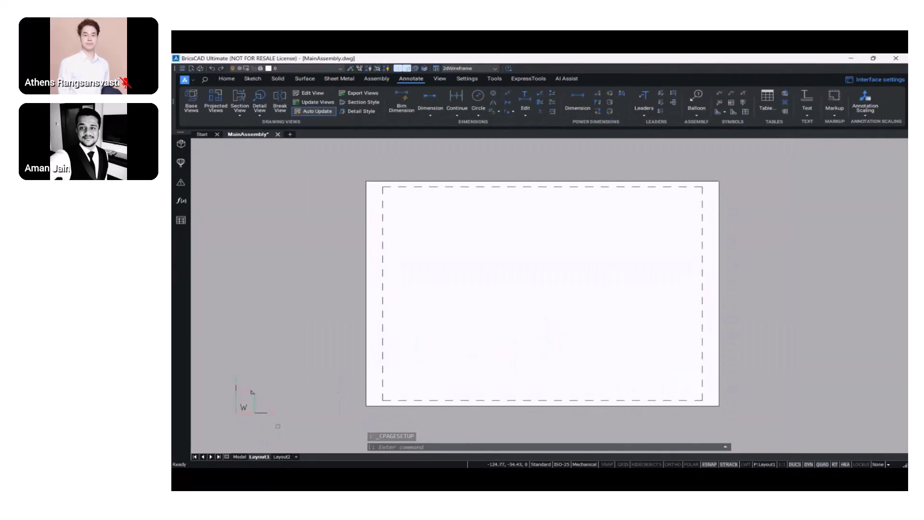
Generate a base view of the entire model on Layout1, placing the front view in the sheet's upper-left area
left_click(240, 455)
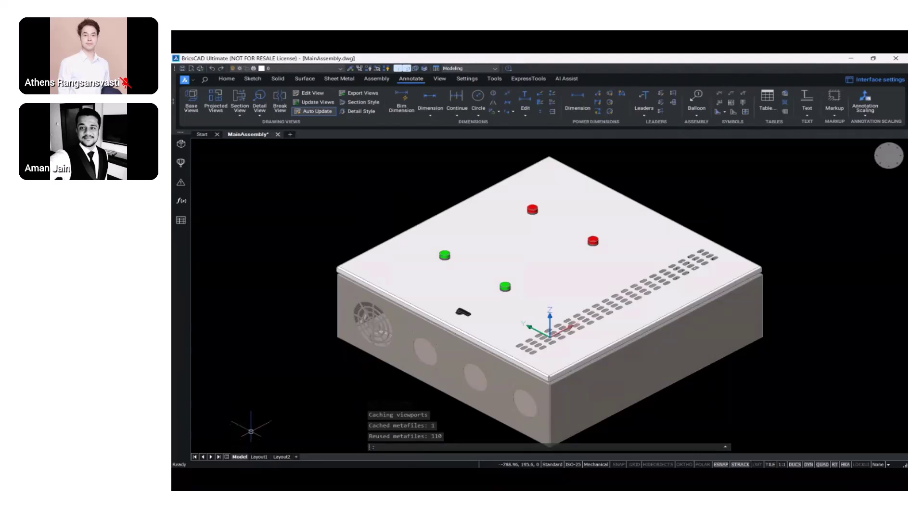
left_click(195, 102)
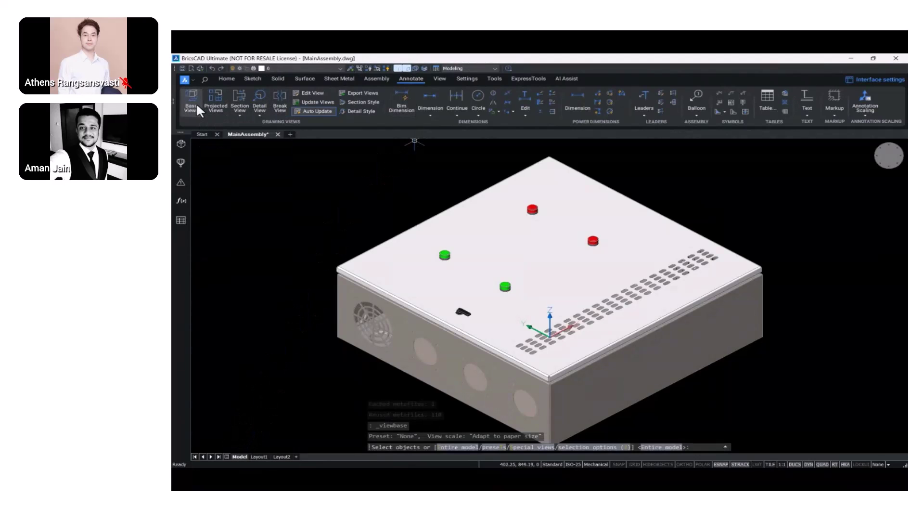
left_click(455, 448)
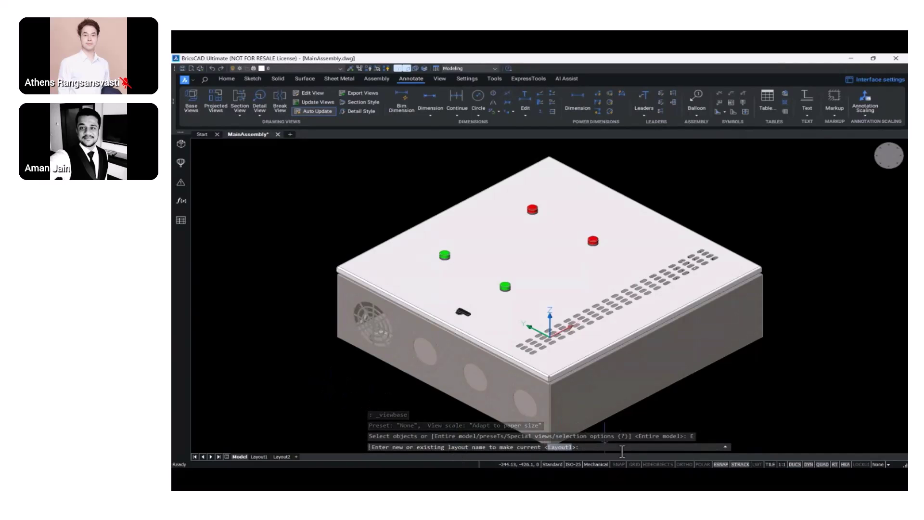
left_click(559, 448)
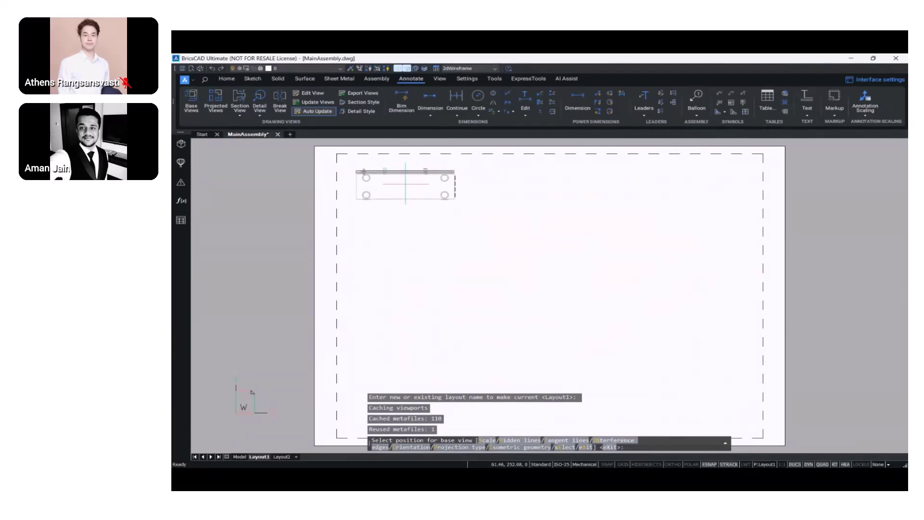
left_click(404, 181)
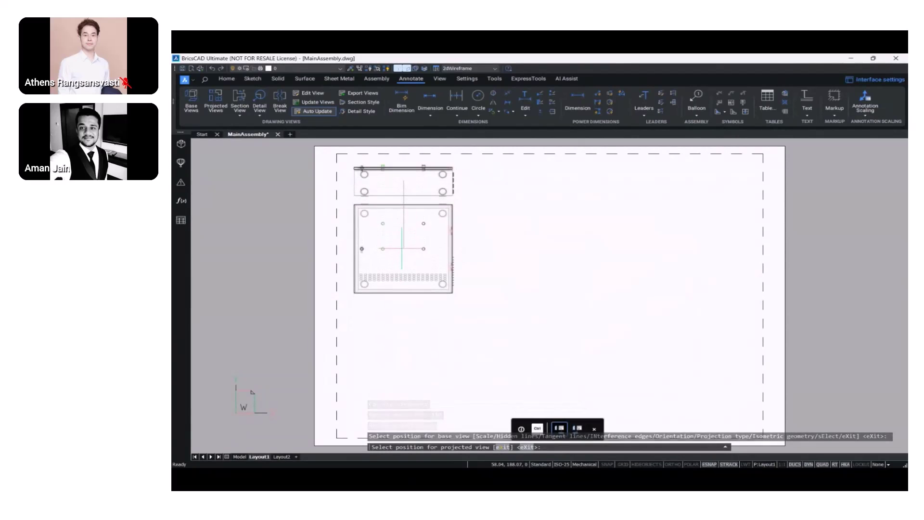
Place projected views below and to the right of the base view, plus an isometric view in the sheet's lower-right corner
left_click(401, 249)
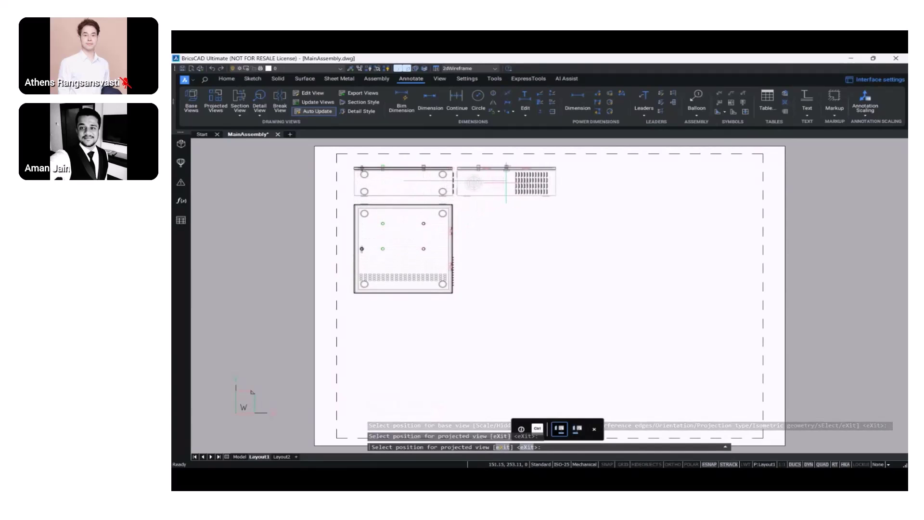
left_click(510, 180)
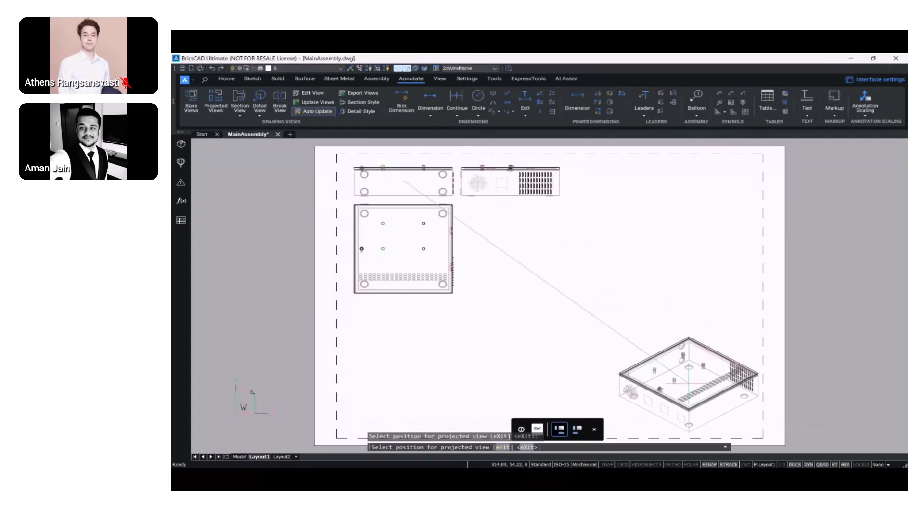
left_click(688, 382)
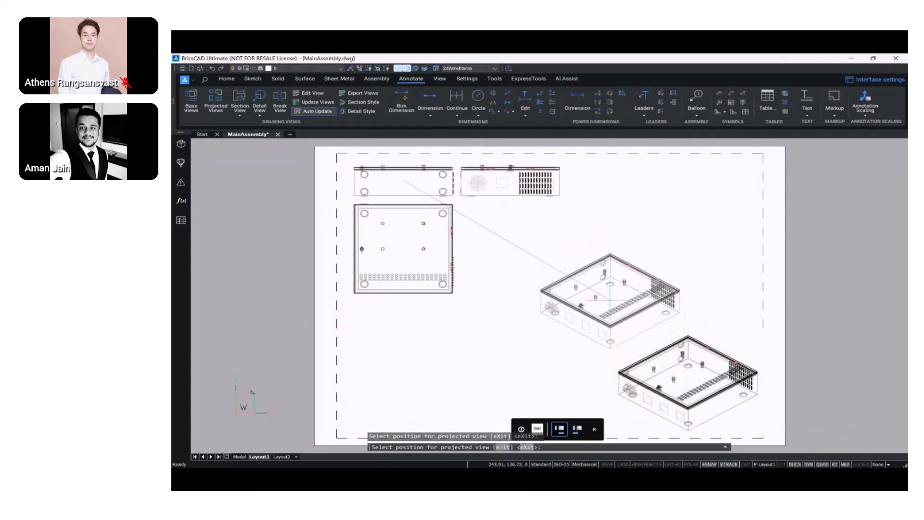
key("Return")
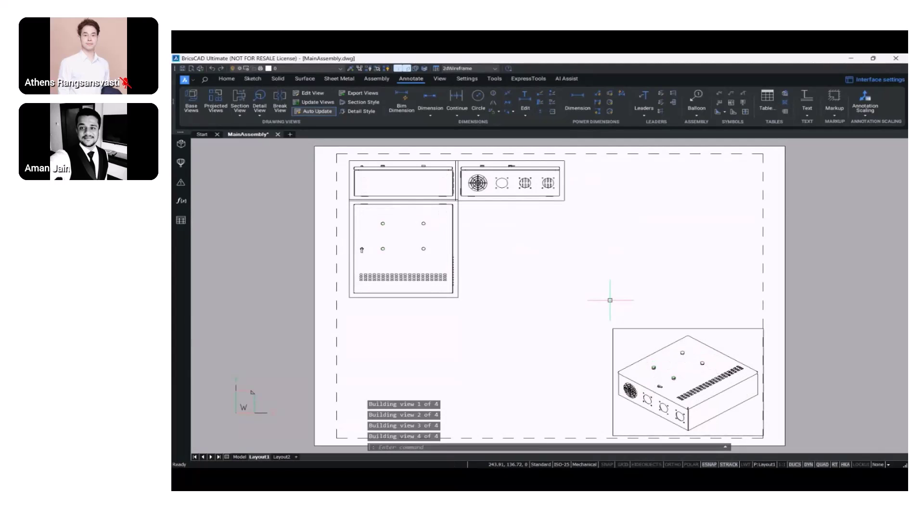
Set the drawing view geometry of the isometric view to 3D
left_click(662, 329)
double_click(662, 329)
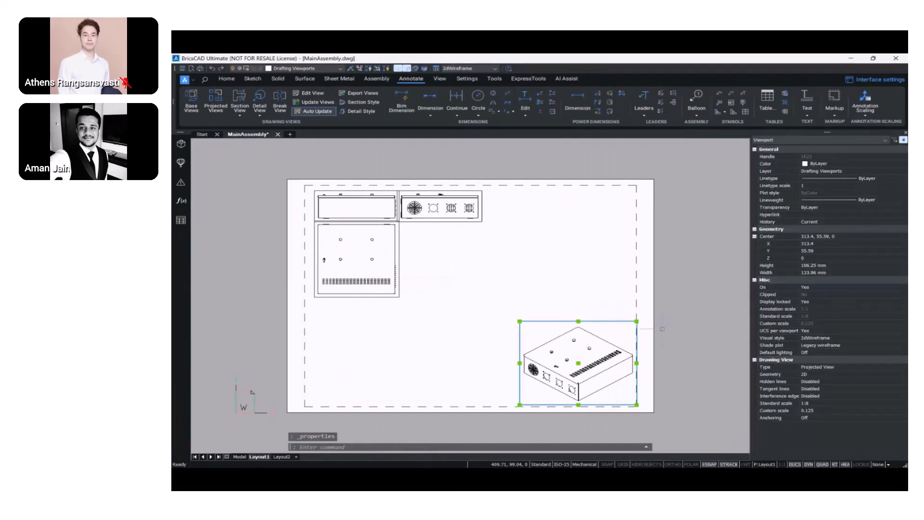
left_click(815, 374)
left_click(815, 374)
left_click(805, 385)
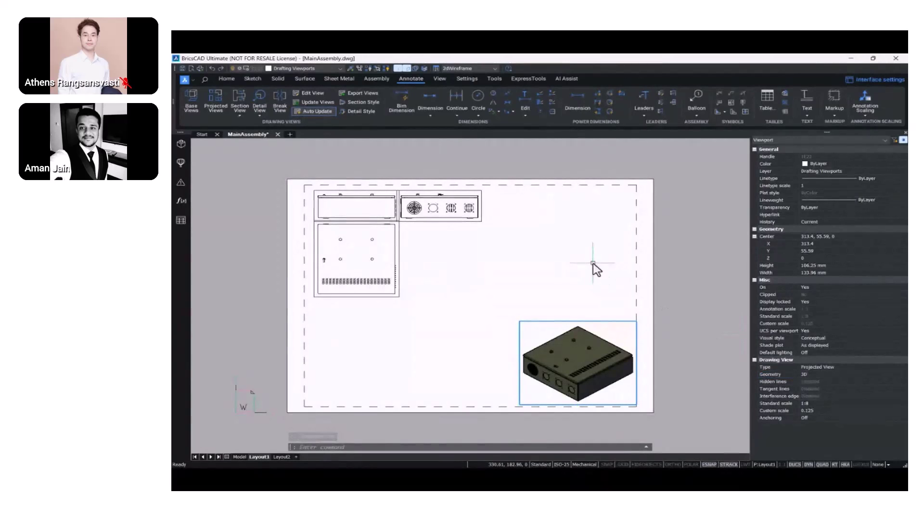
key("Escape")
Move the projected side view with the fan grille about 41 mm to the right, away from the front view
scroll(399, 236, "up", 1)
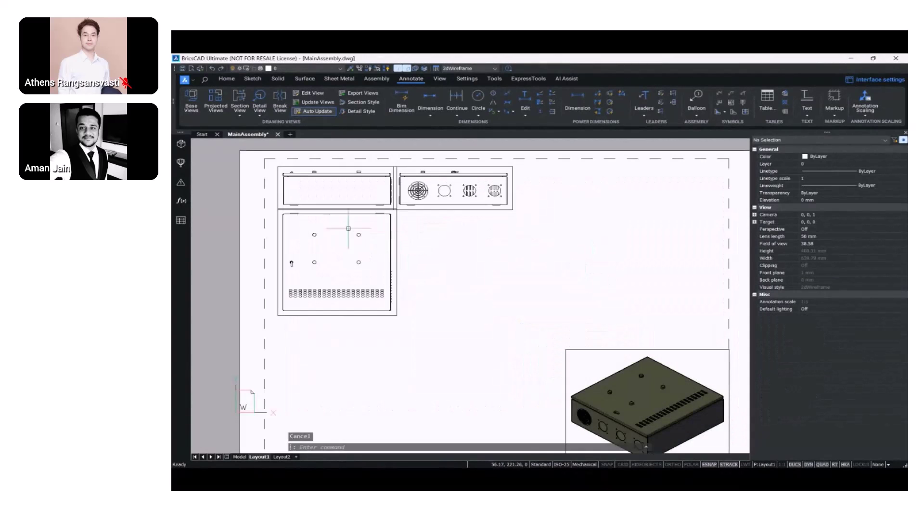
scroll(323, 222, "up", 2)
scroll(399, 217, "down", 1)
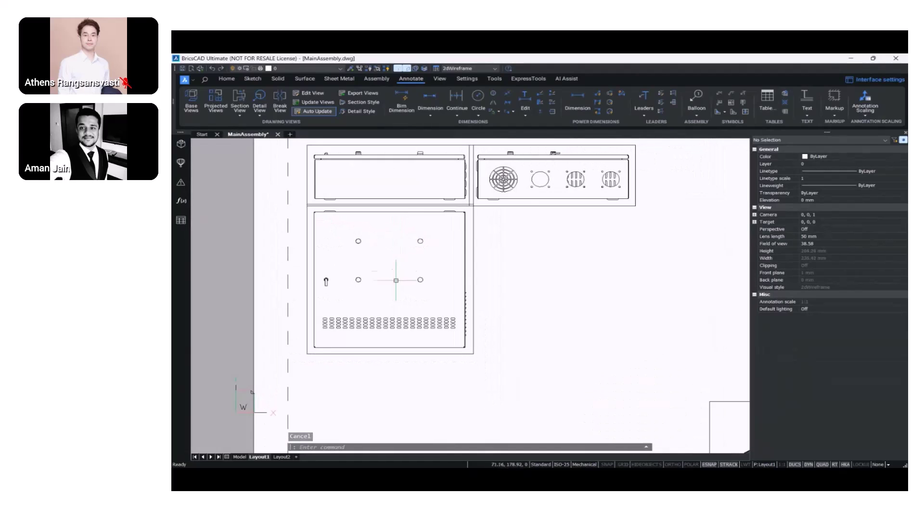
left_click(626, 206)
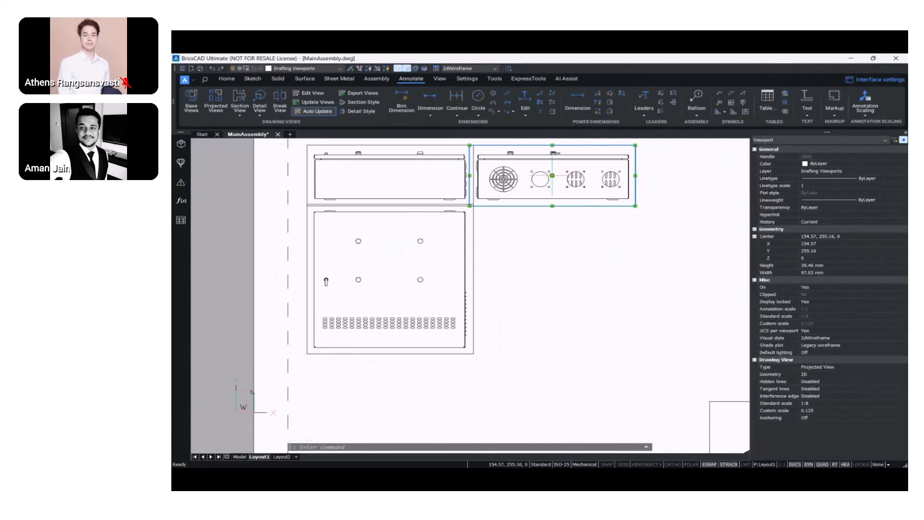
left_click(552, 176)
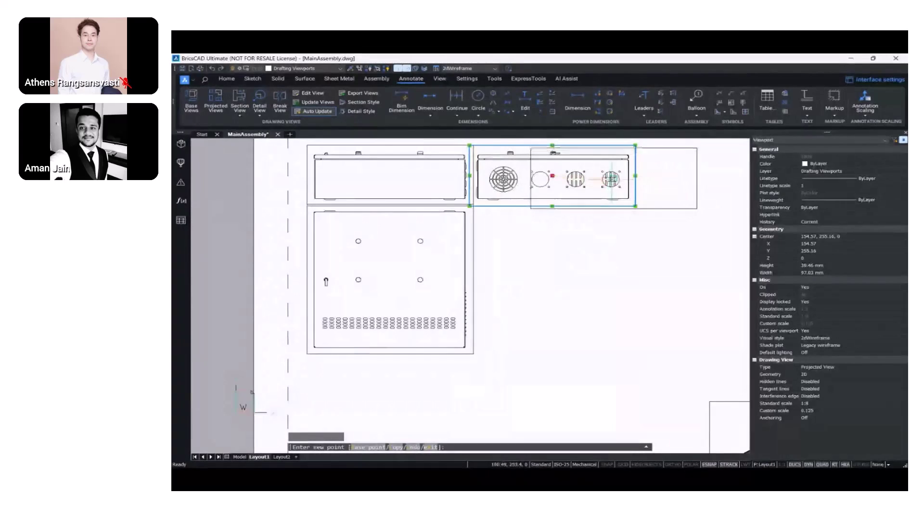
left_click(621, 177)
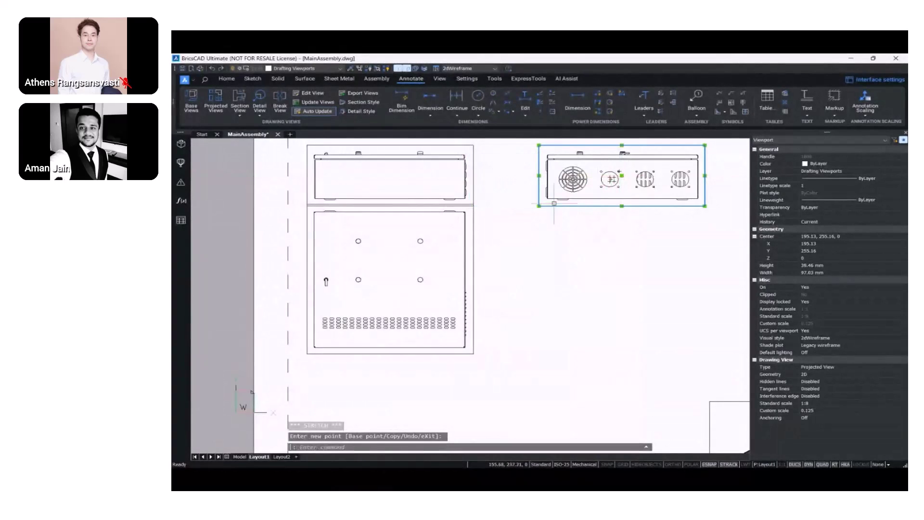
Move the projected top view about 49 mm down, away from the front view
left_click(473, 227)
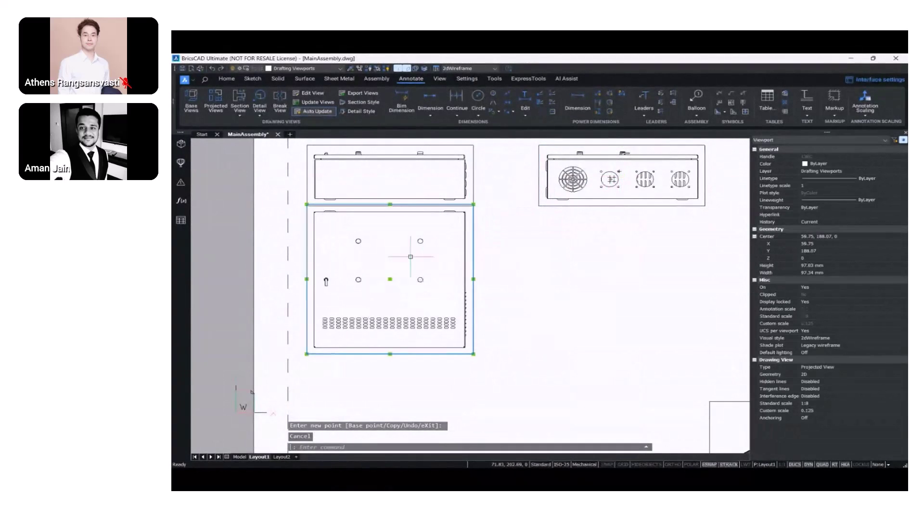
left_click(390, 279)
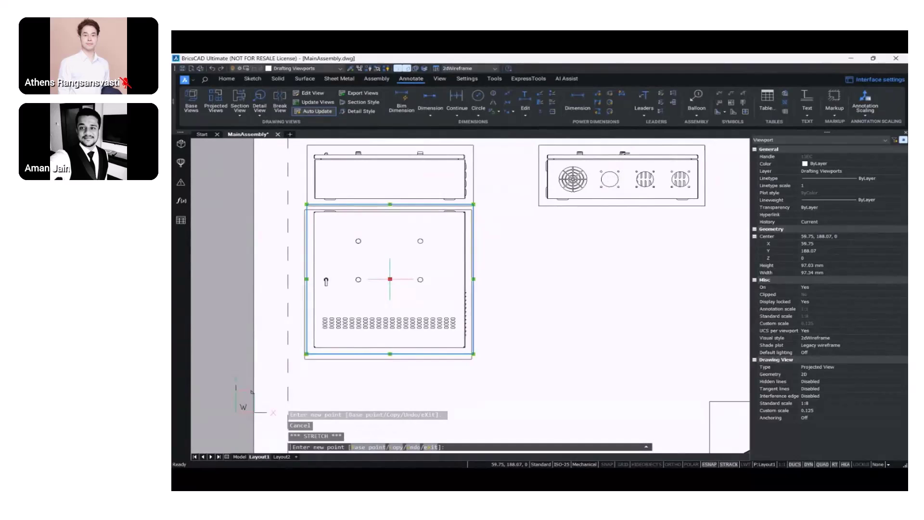
left_click(387, 356)
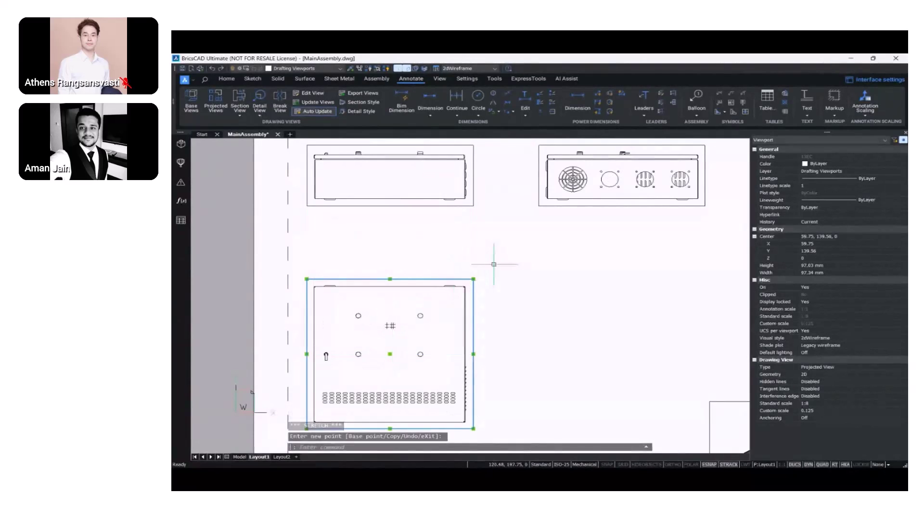
middle_click_drag(493, 264, 464, 263)
key("Escape")
scroll(482, 254, "down", 3)
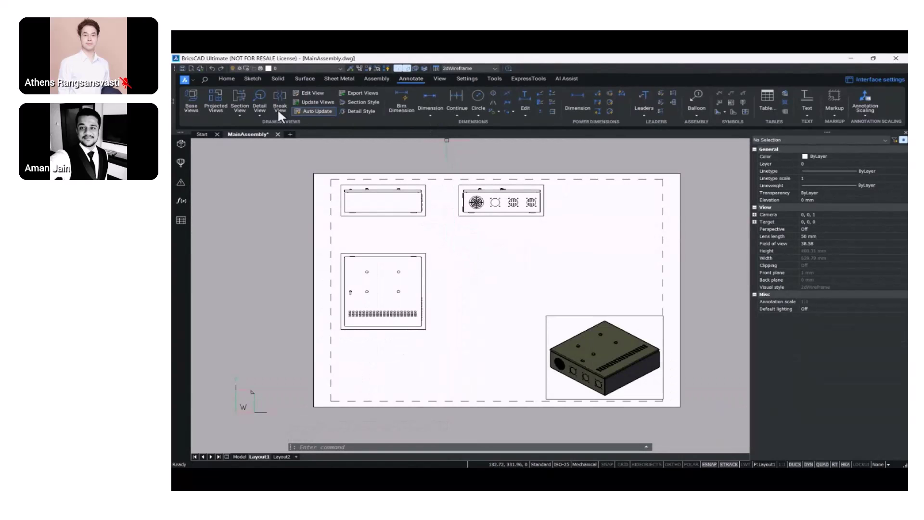
Create full section view A-A from a horizontal section line across the side view's openings and place it below that view
left_click(245, 114)
left_click(261, 129)
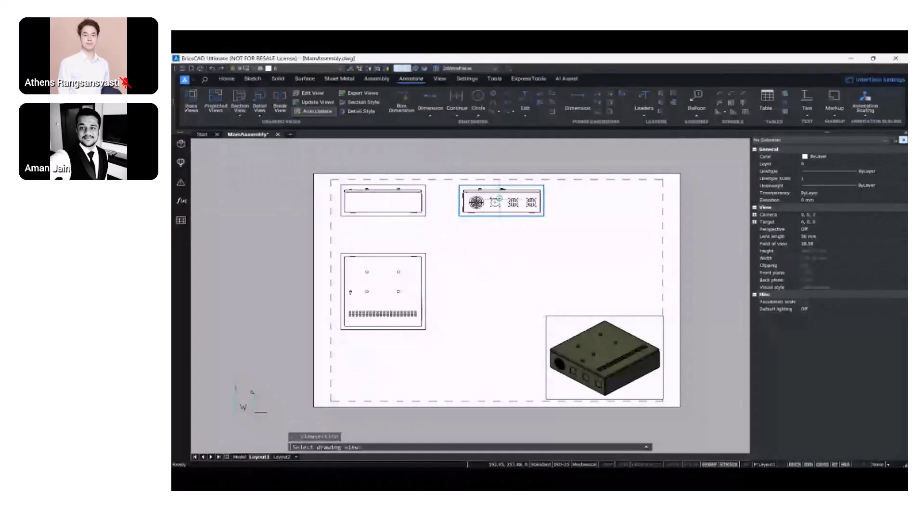
scroll(499, 199, "up", 5)
left_click(462, 150)
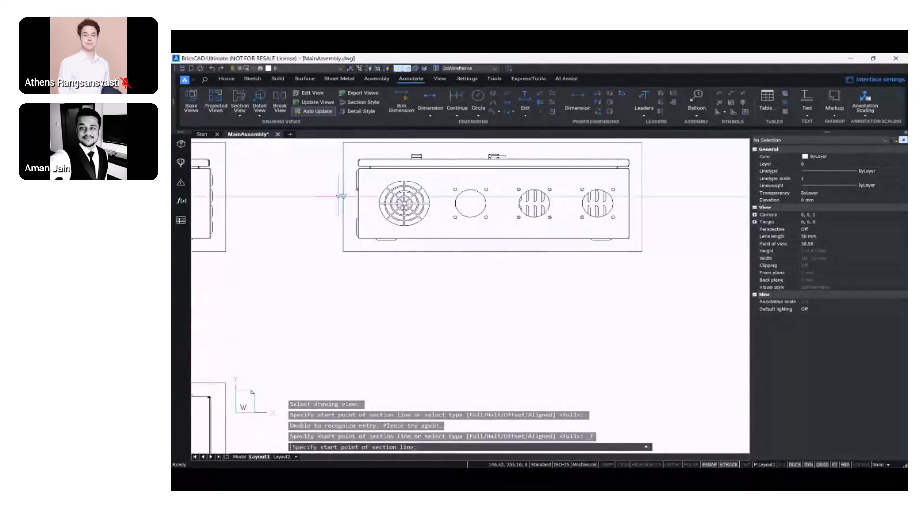
left_click(341, 196)
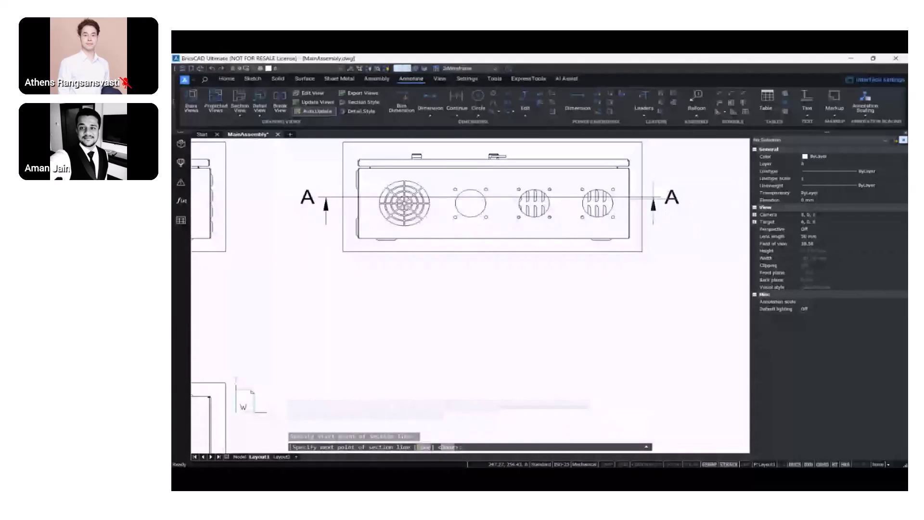
key("Return")
middle_click_drag(588, 258, 594, 209)
scroll(594, 214, "down", 5)
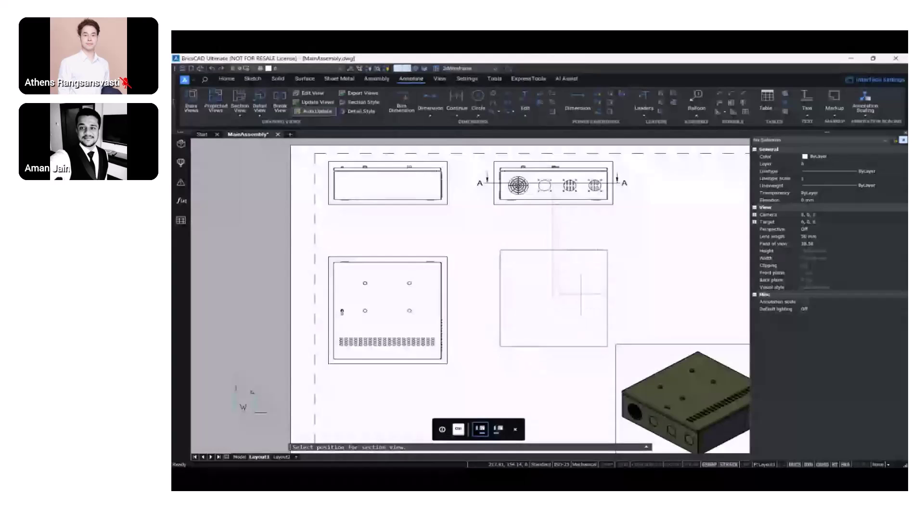
left_click(577, 292)
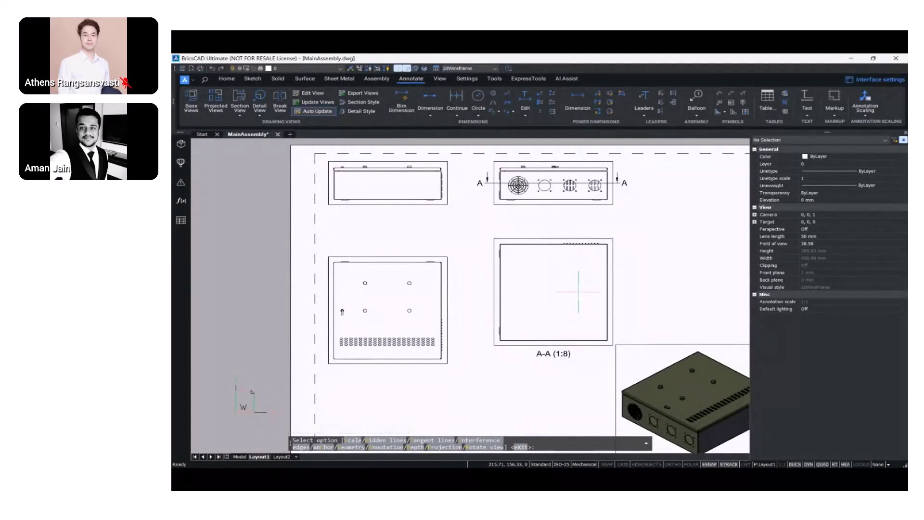
key("Return")
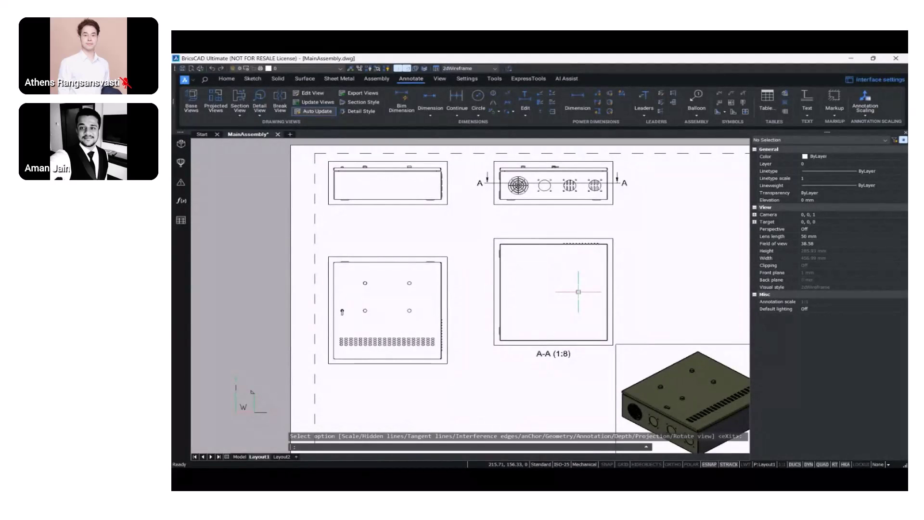
Examine the louver profiles cut along the upper edge of section view A-A
scroll(578, 251, "up", 5)
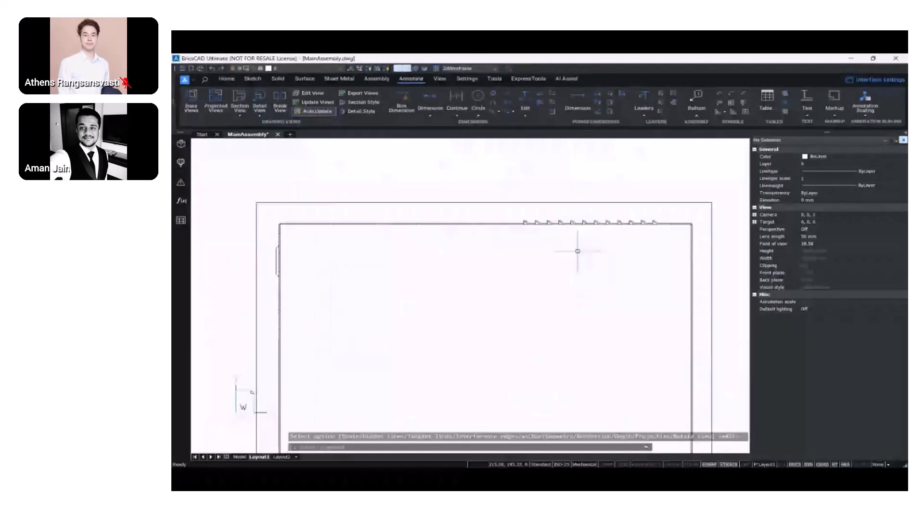
scroll(551, 220, "up", 6)
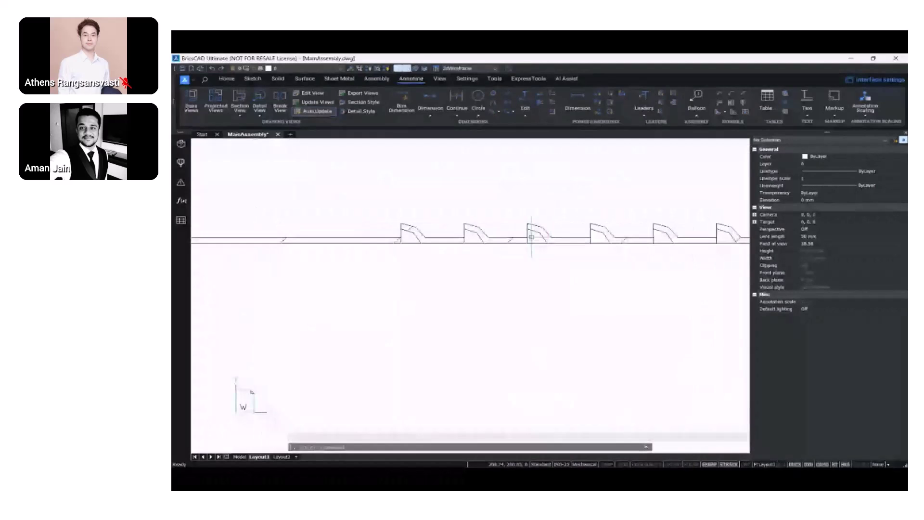
scroll(532, 237, "down", 5)
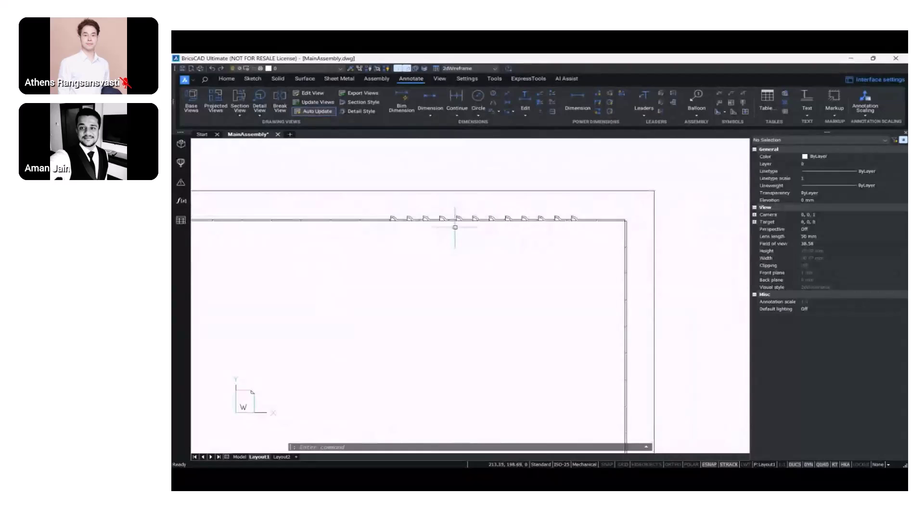
scroll(457, 231, "down", 3)
scroll(480, 213, "down", 2)
middle_click_drag(413, 263, 453, 264)
scroll(454, 263, "down", 2)
middle_click_drag(378, 280, 499, 275)
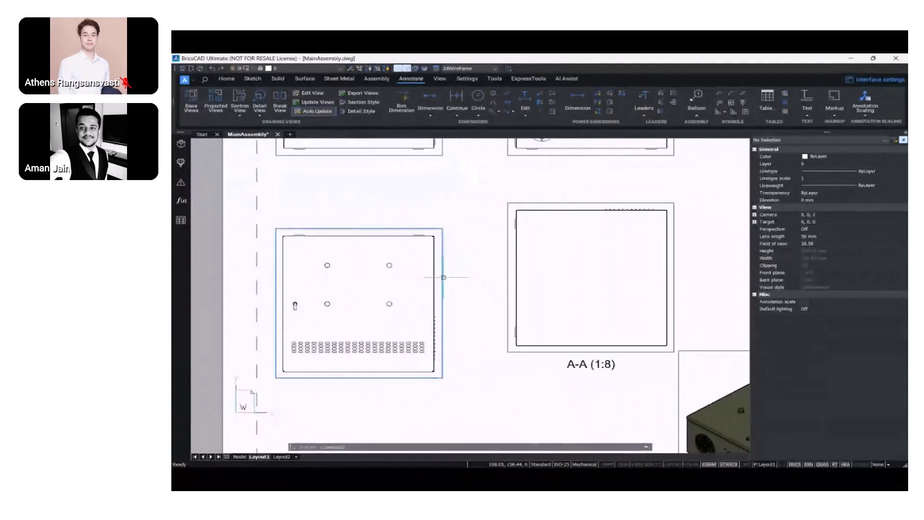
left_click(443, 277)
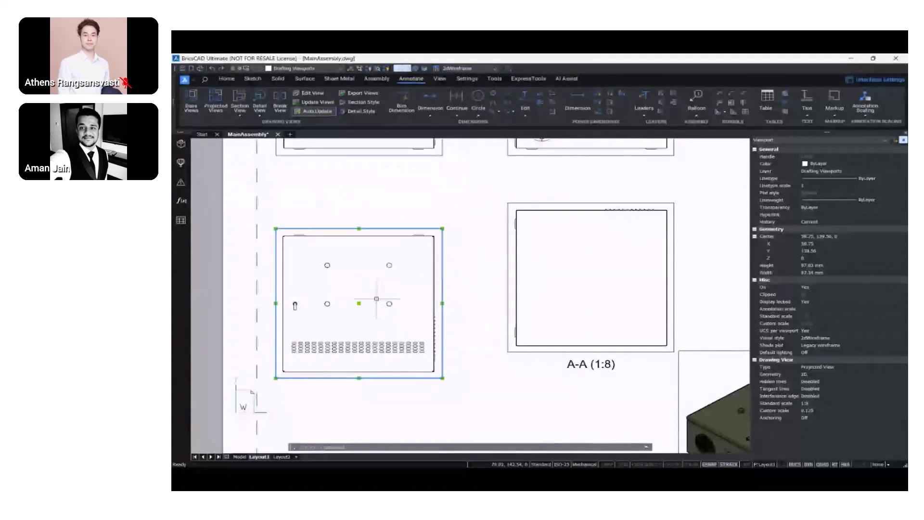
left_click(359, 303)
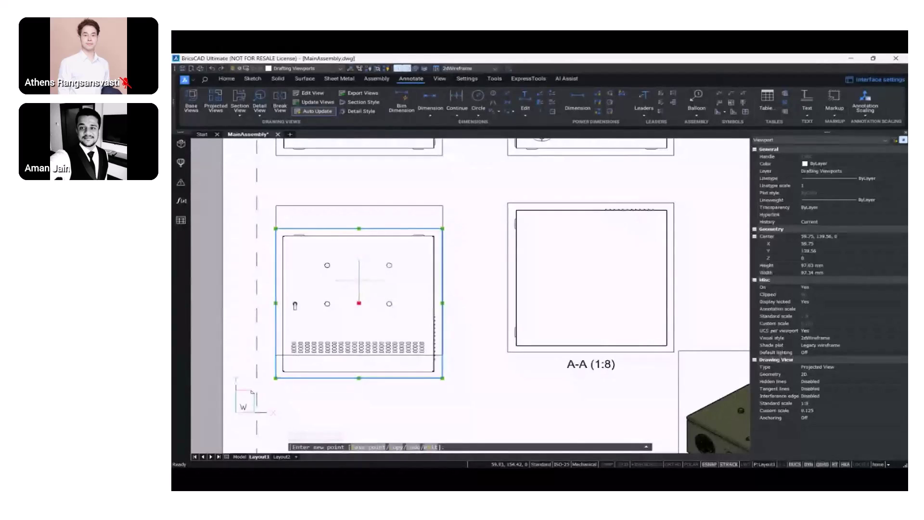
key("Escape")
Move the projected view showing the louver rows about 14 mm up, roughly level with section view A-A
scroll(470, 274, "down", 4)
scroll(469, 167, "up", 4)
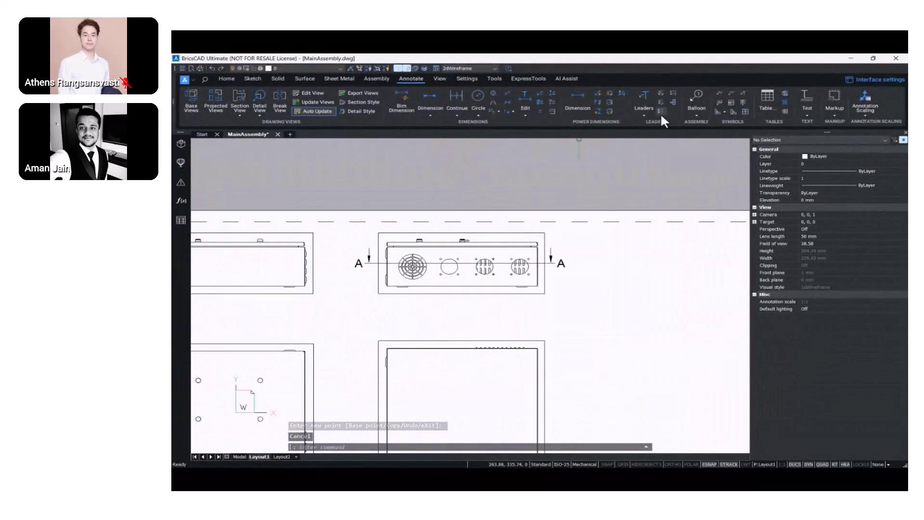
Draw a vertical full section line B-B through the side view, just beside the plain round opening and extending past both view borders
left_click(239, 117)
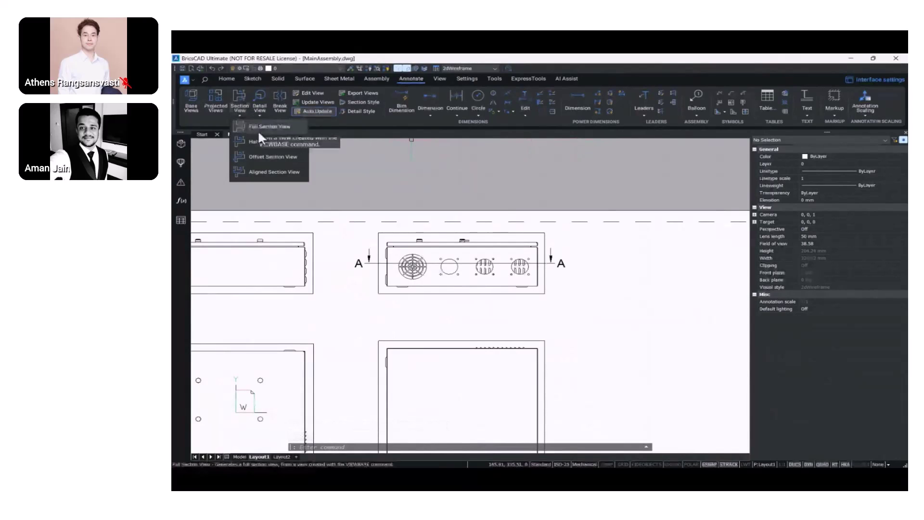
left_click(262, 127)
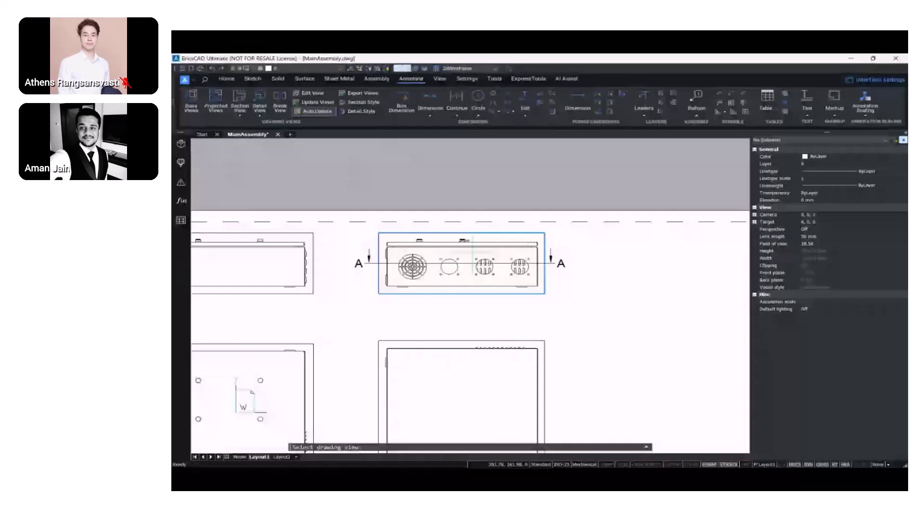
scroll(472, 251, "up", 5)
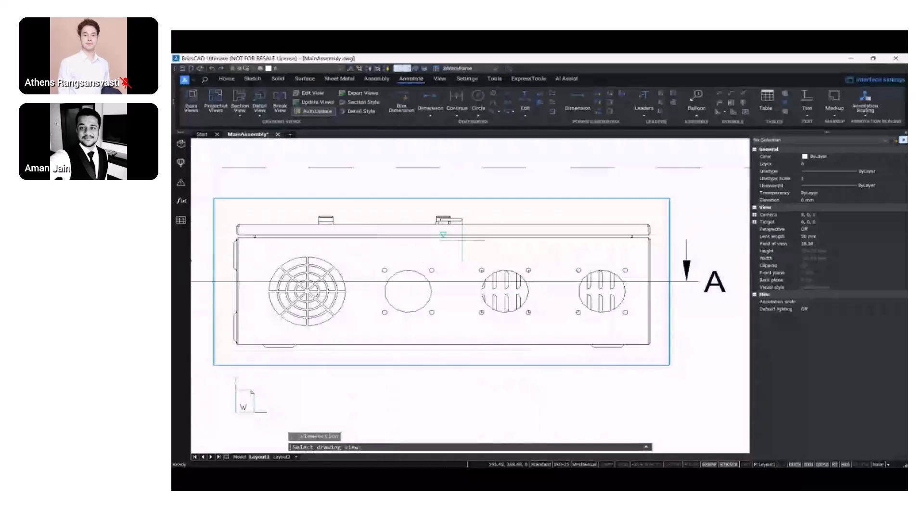
left_click(474, 206)
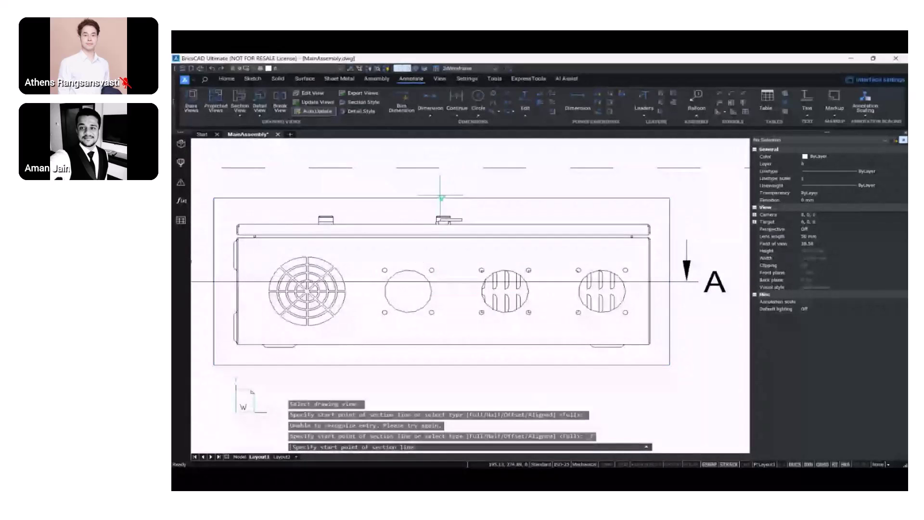
left_click(441, 179)
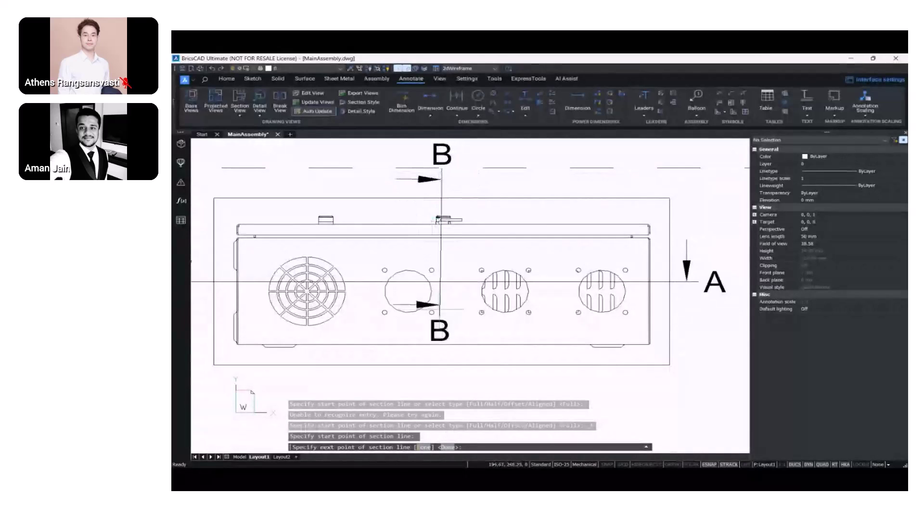
middle_click_drag(441, 308, 445, 257)
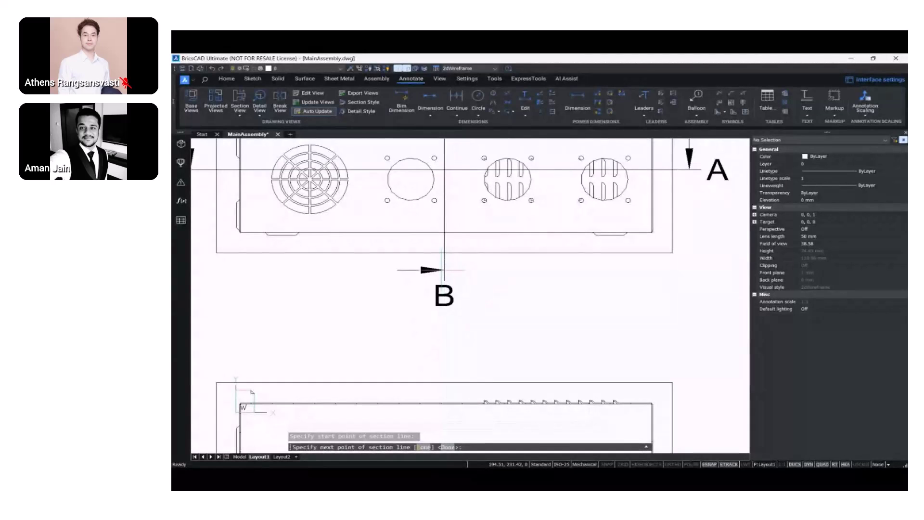
key("Return")
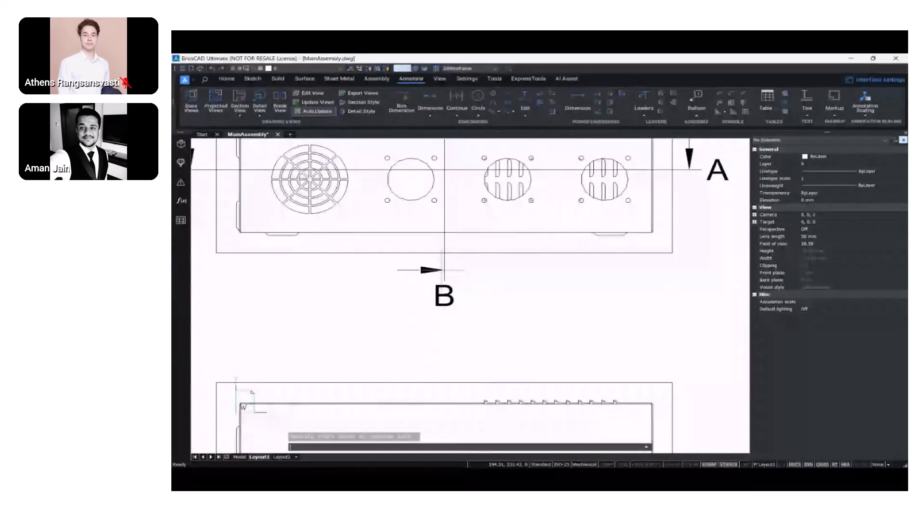
Place section view B-B to the right of the side view, inside the sheet margin
scroll(546, 262, "down", 2)
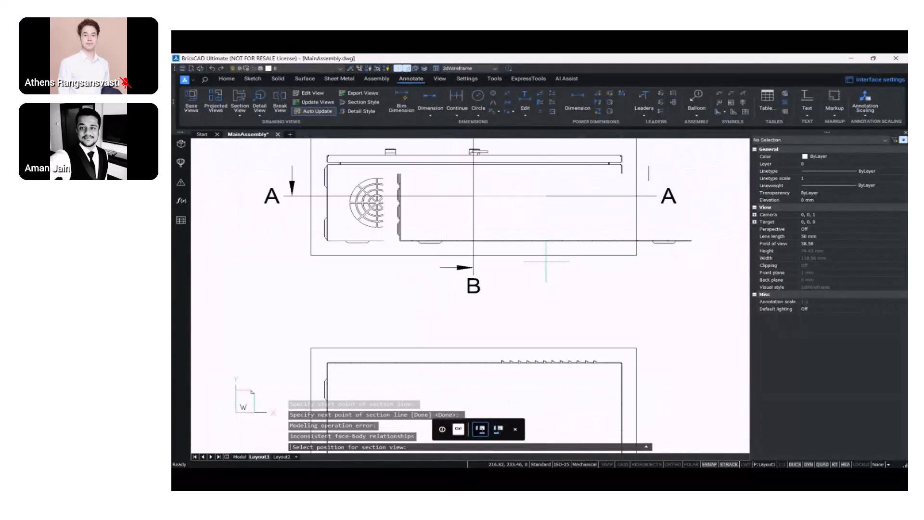
scroll(546, 261, "down", 3)
scroll(545, 261, "up", 1)
middle_click_drag(546, 261, 431, 276)
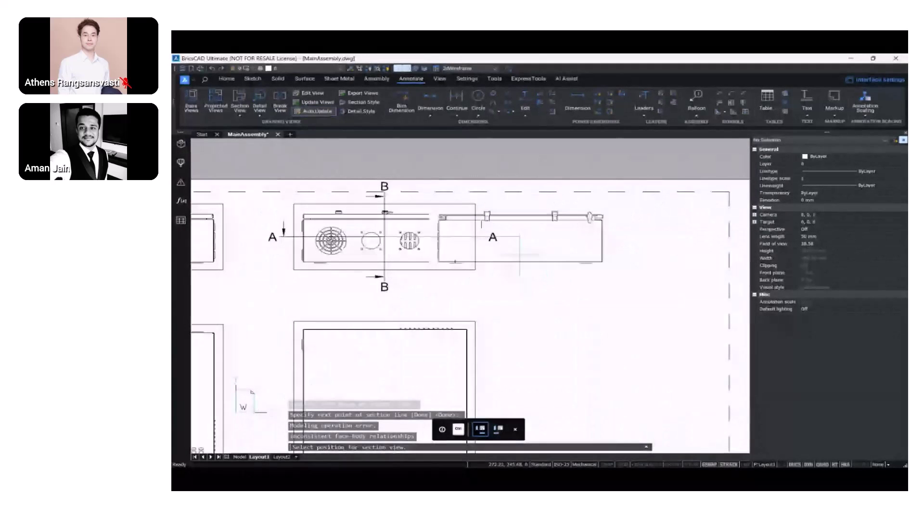
left_click(585, 248)
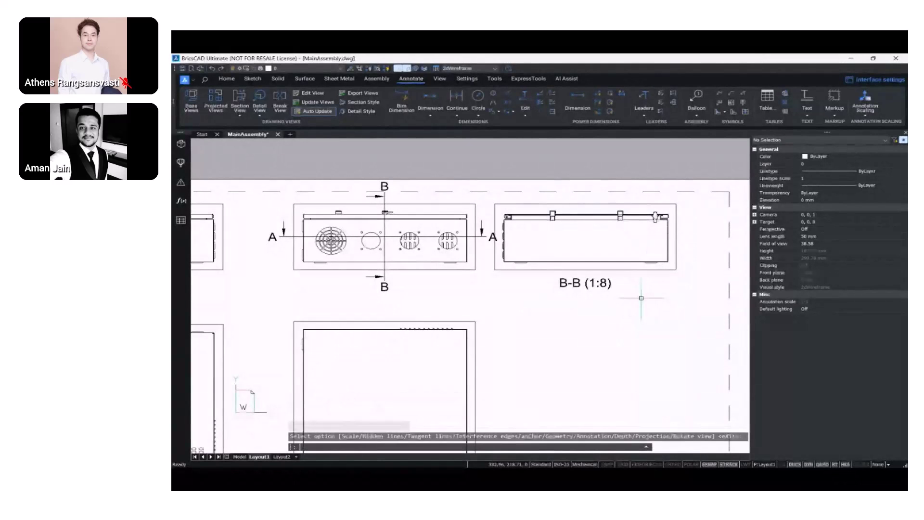
Move section view B-B about 8 mm to the right, away from the side view
left_click(605, 269)
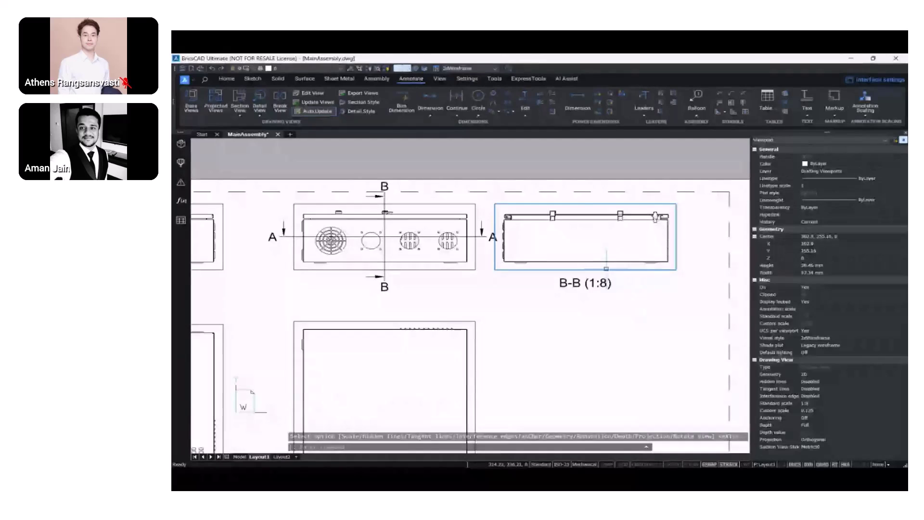
left_click(585, 236)
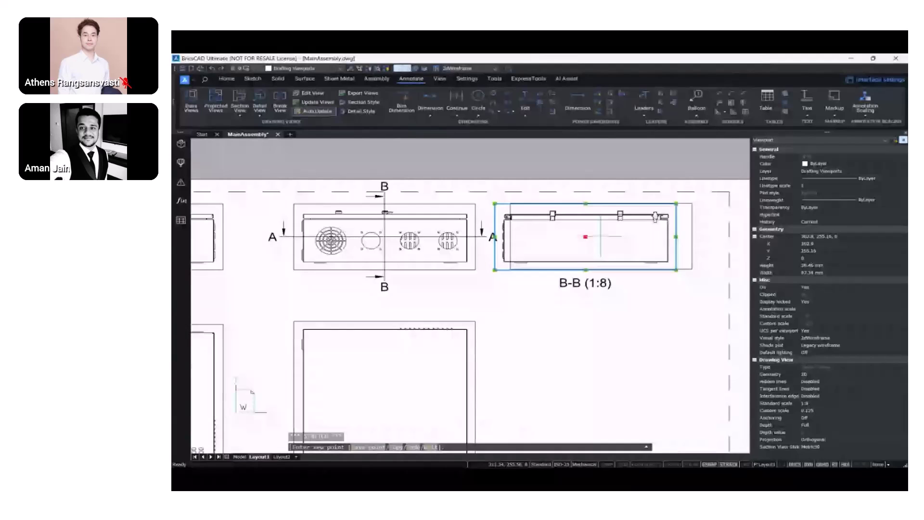
left_click(601, 237)
key("Escape")
Examine the hinges, lock and louver profiles in section view B-B, and the arrangement of all views on the sheet
scroll(614, 243, "up", 4)
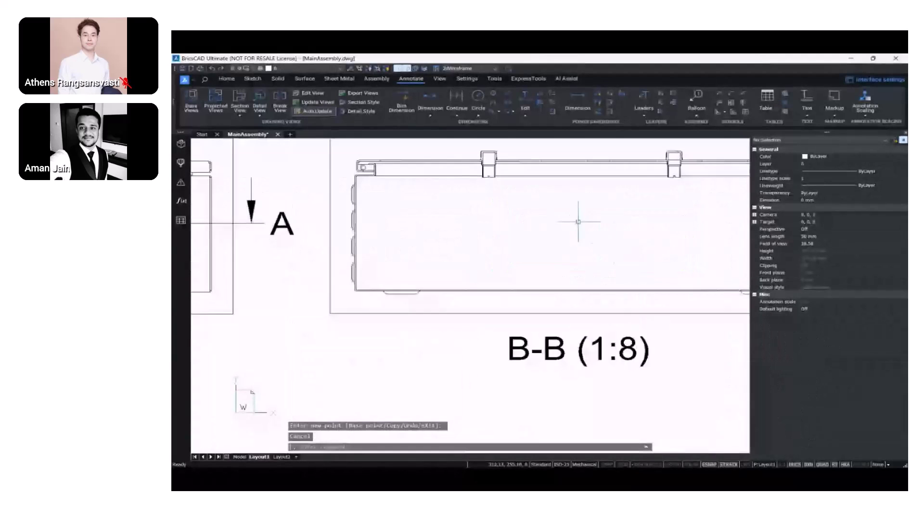
scroll(511, 181, "up", 3)
scroll(501, 185, "down", 4)
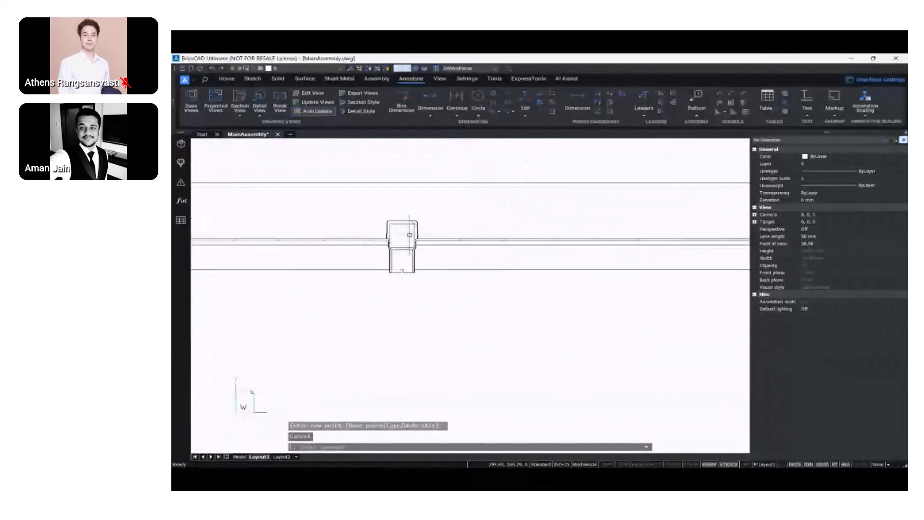
scroll(419, 221, "up", 4)
scroll(418, 221, "down", 4)
scroll(506, 263, "up", 2)
scroll(505, 262, "down", 3)
scroll(602, 240, "up", 4)
scroll(514, 256, "down", 4)
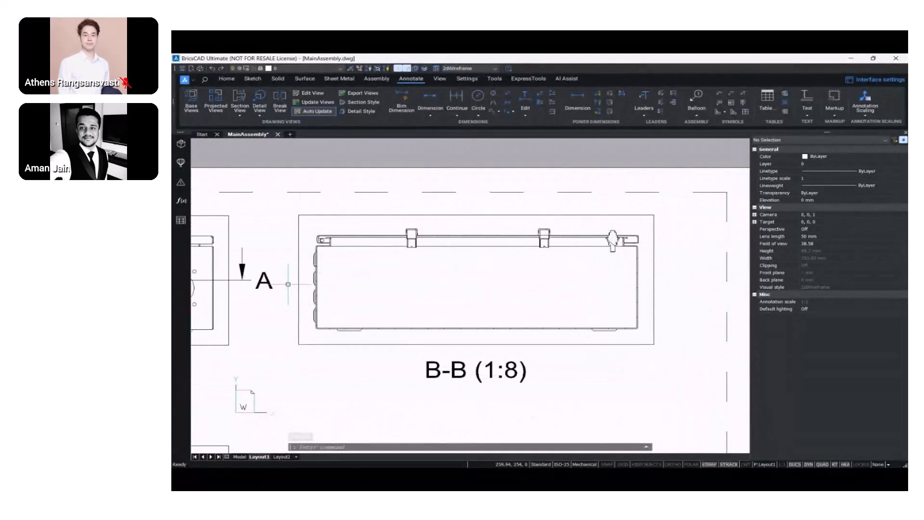
scroll(291, 286, "up", 4)
scroll(341, 279, "down", 5)
scroll(390, 306, "down", 6)
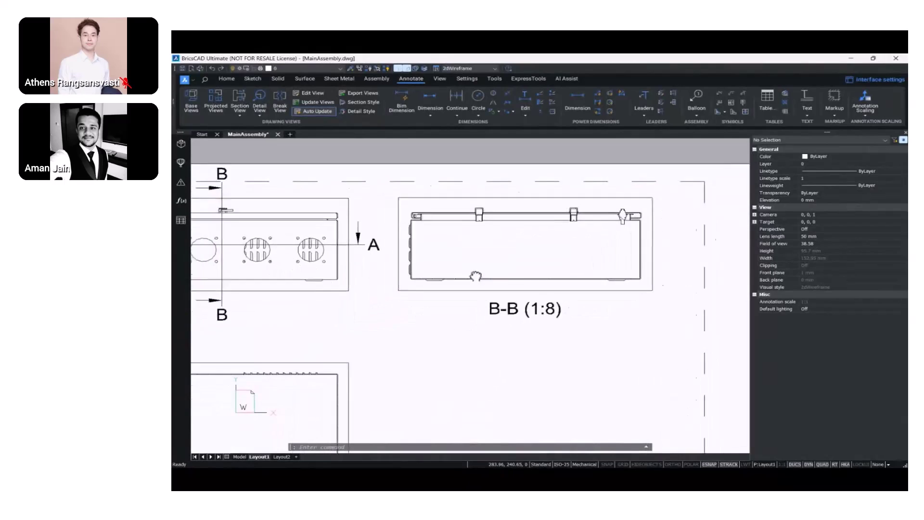
middle_click_drag(480, 310, 570, 260)
scroll(505, 297, "up", 2)
scroll(506, 298, "down", 2)
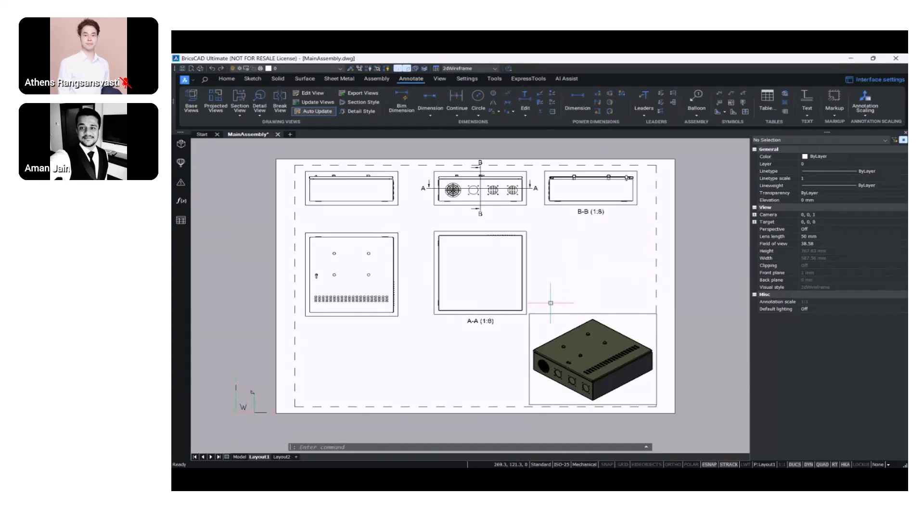
middle_click_drag(562, 303, 568, 312)
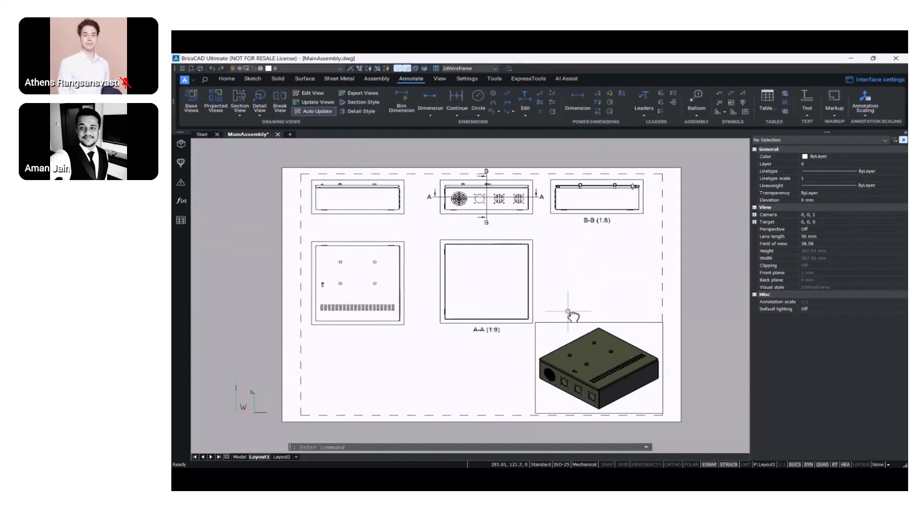
Create a bottom-level bill of materials table and place it on the sheet below the louvered view and section view A-A
left_click(178, 225)
left_click(319, 294)
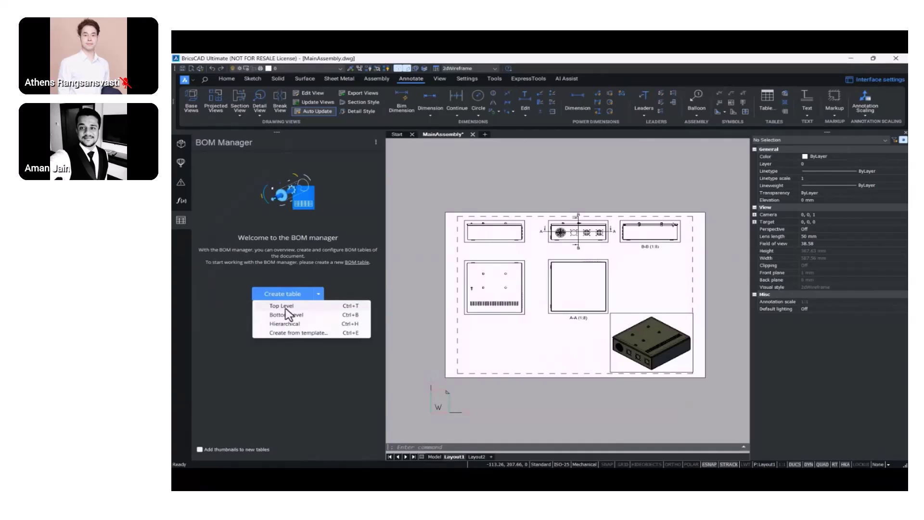
left_click(286, 315)
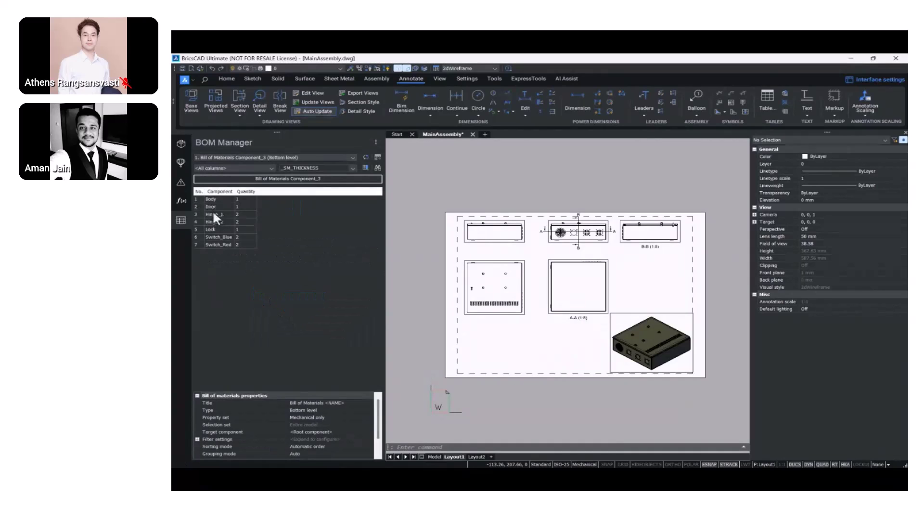
left_click(377, 158)
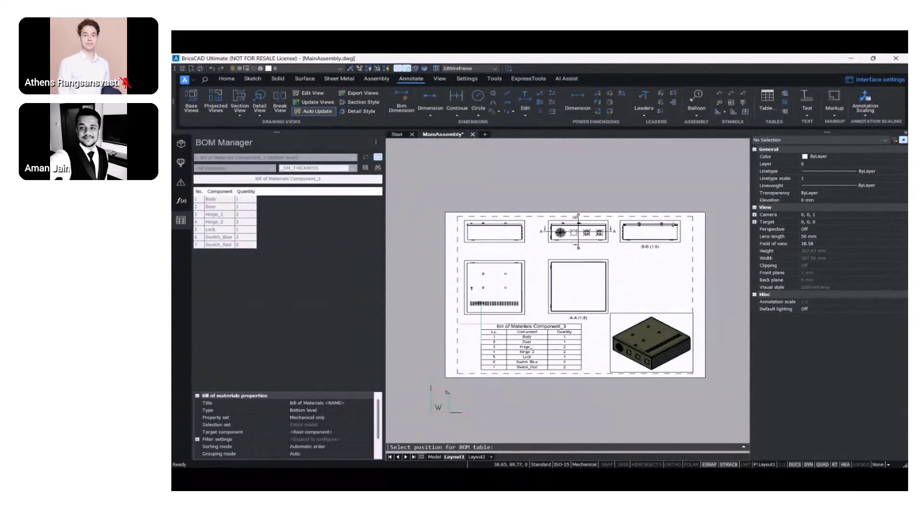
left_click(482, 323)
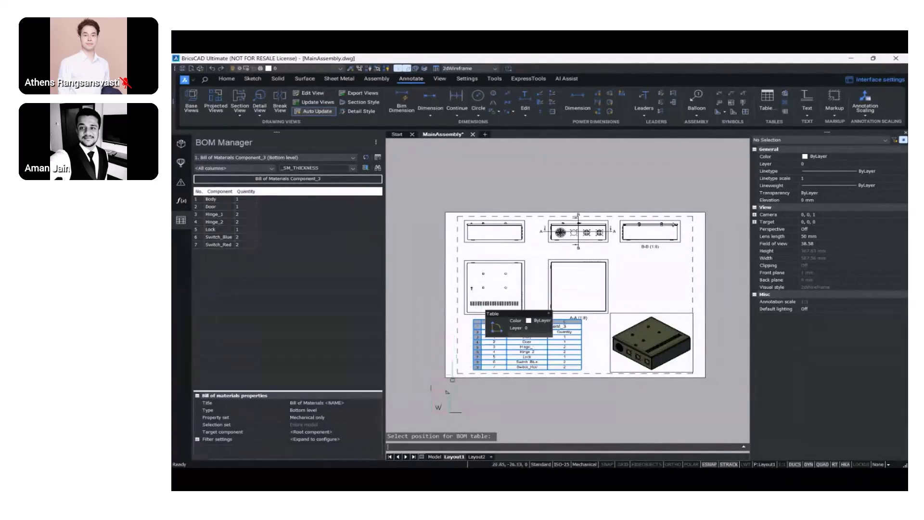
Set the bill of materials title to SheetMetal Enclosure
left_click(355, 403)
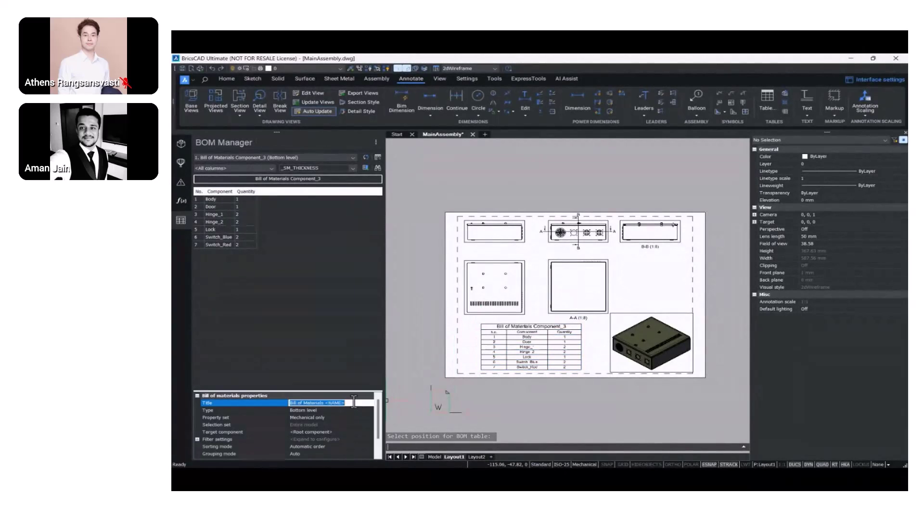
type("SheetMetal")
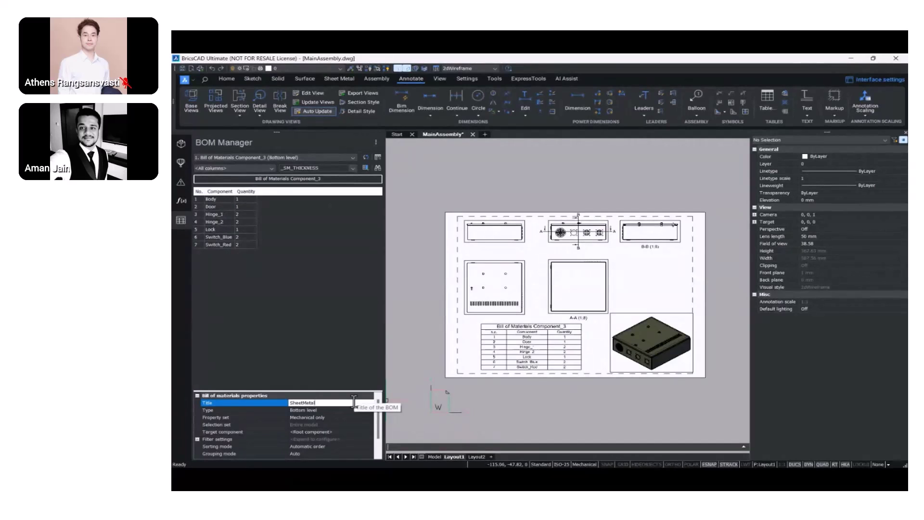
type(" Enclosure")
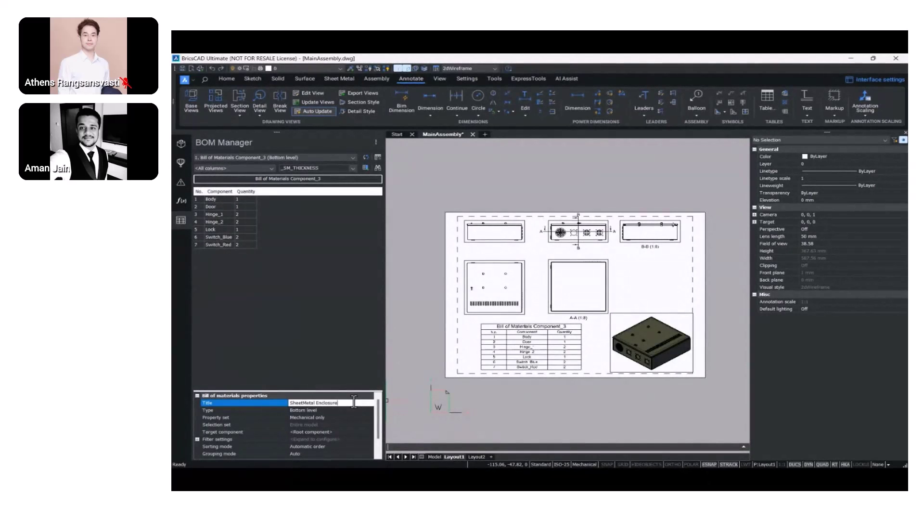
key("Return")
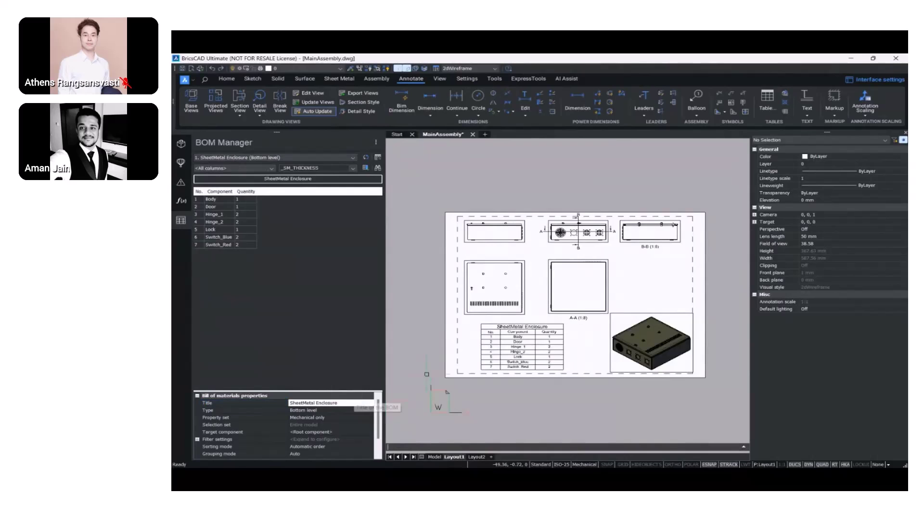
scroll(543, 352, "up", 3)
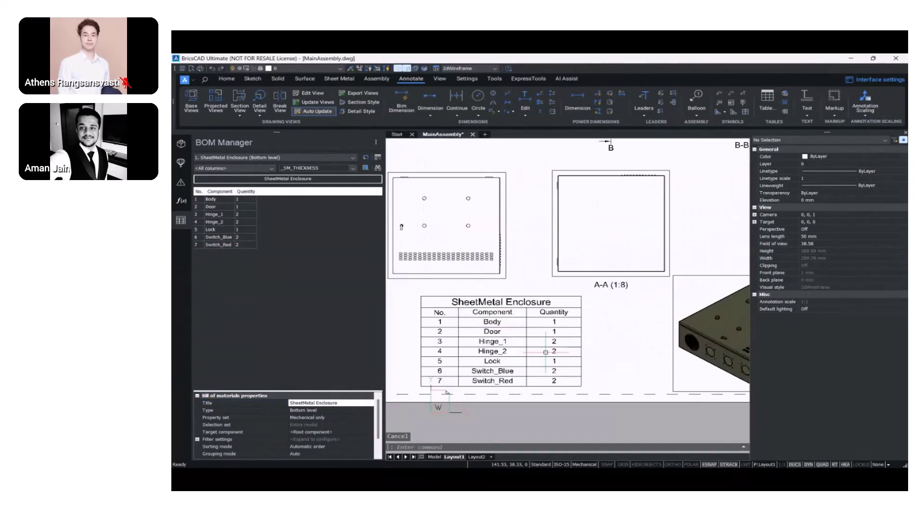
Close the BOM Manager and the properties display, and fit the whole sheet in the drawing area
left_click(181, 219)
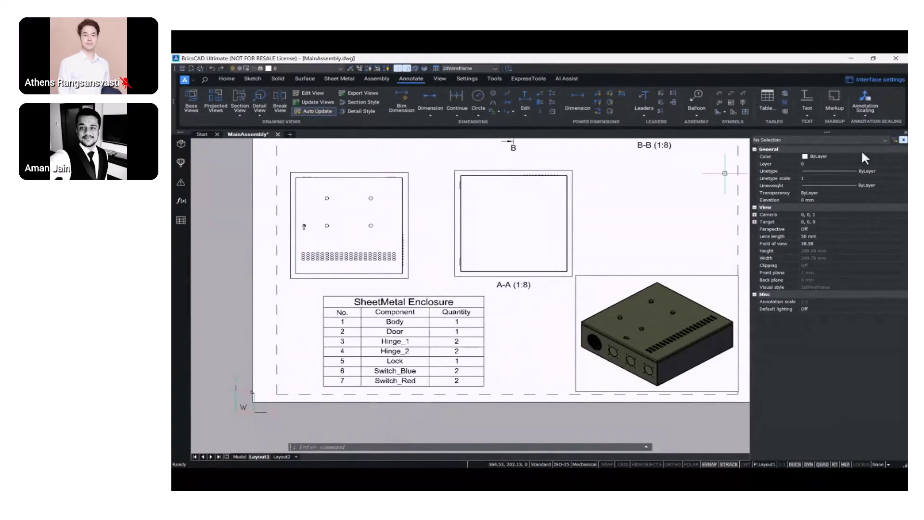
left_click(904, 140)
mouse_move(773, 222)
middle_mouse_down()
mouse_move(752, 272)
mouse_move(693, 296)
mouse_move(707, 274)
middle_mouse_up()
scroll(738, 282, "down", 2)
scroll(685, 288, "up", 2)
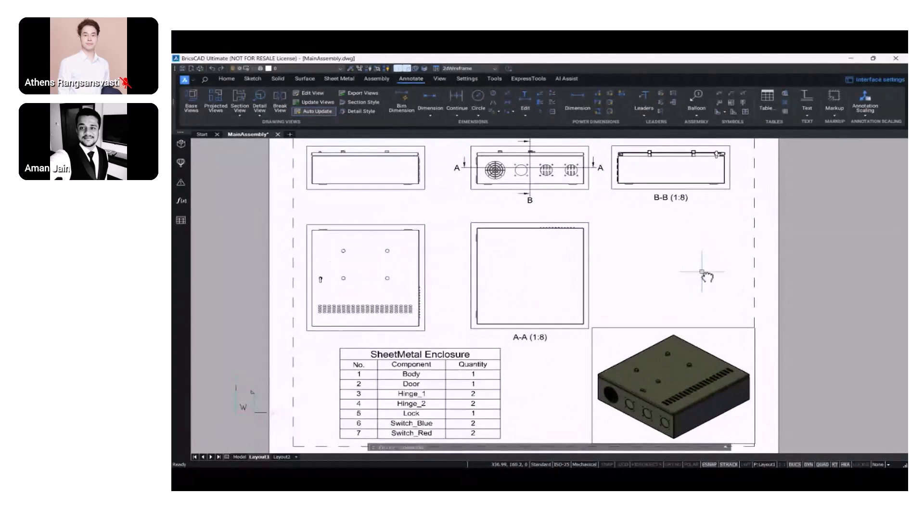
scroll(703, 267, "down", 2)
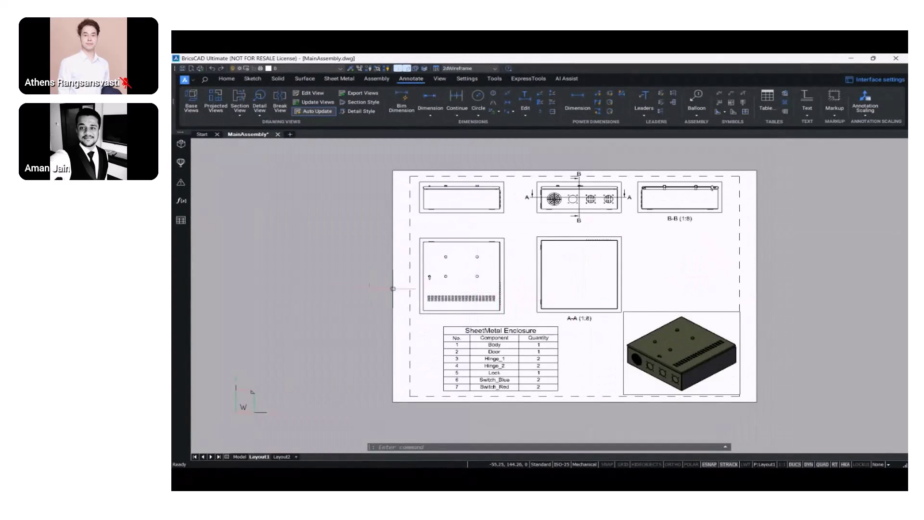
middle_click(351, 283)
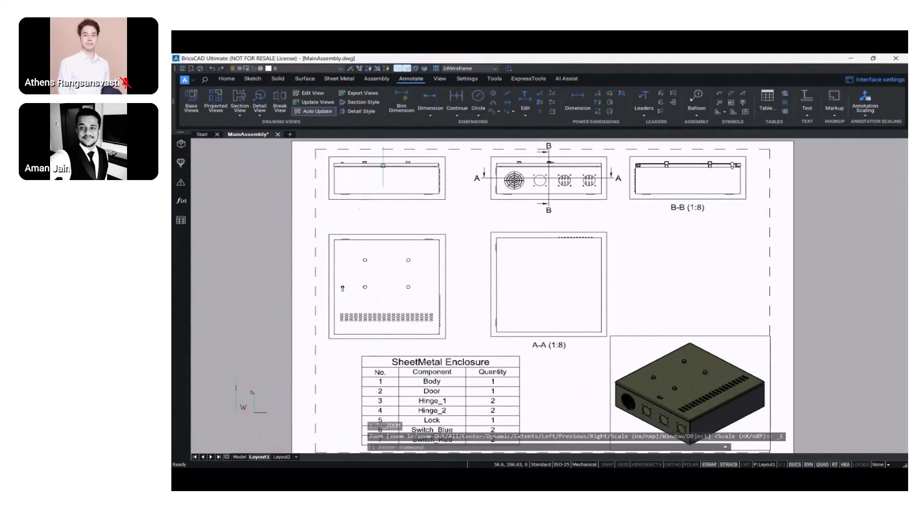
left_click(426, 96)
left_click(335, 194)
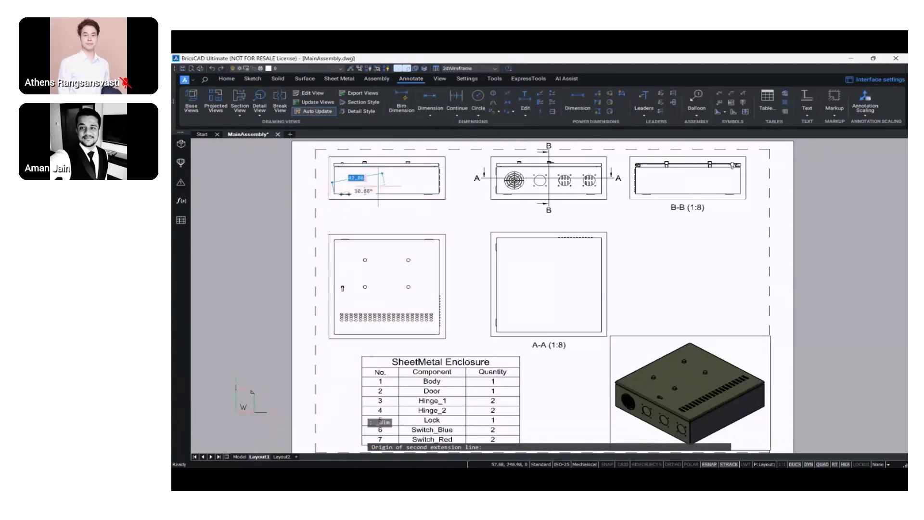
scroll(416, 196, "up", 2)
scroll(433, 194, "up", 2)
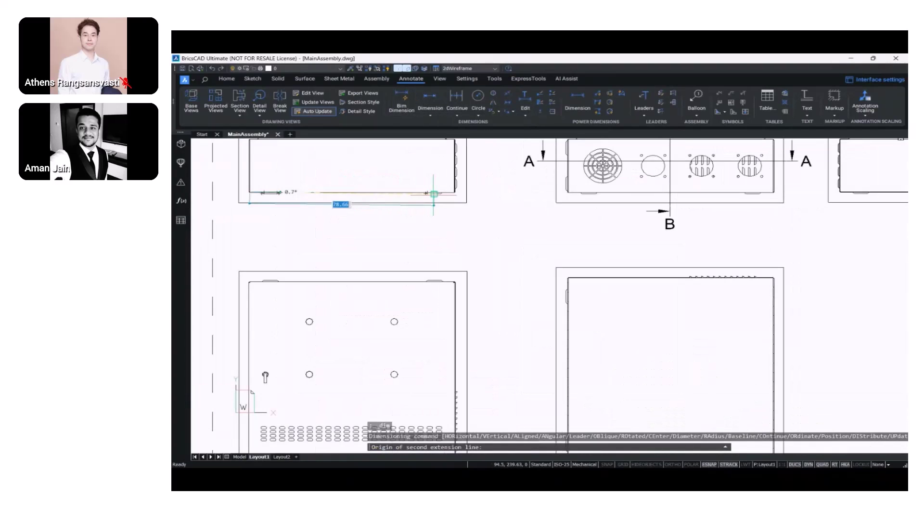
key("Escape")
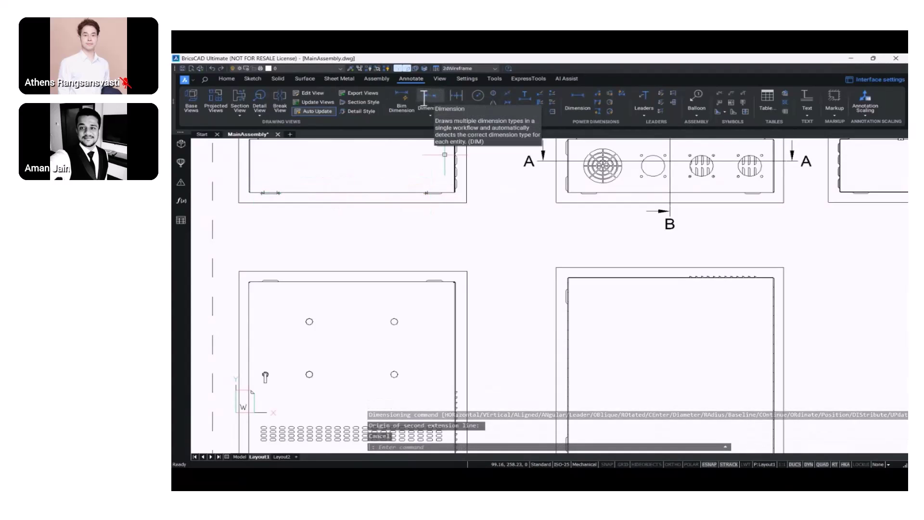
Dimension the overall width of the enclosure body in the plain side view, placing the dimension line below the view
left_click(430, 98)
scroll(250, 186, "up", 3)
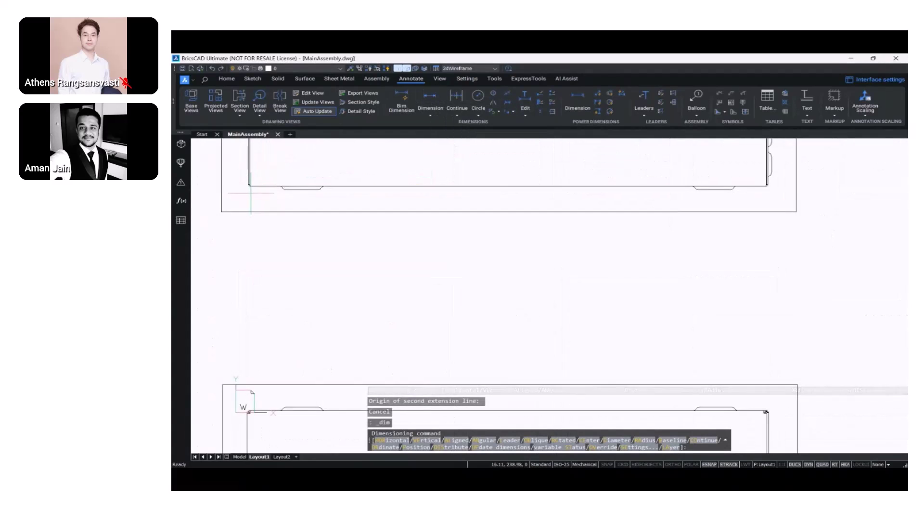
scroll(249, 186, "up", 5)
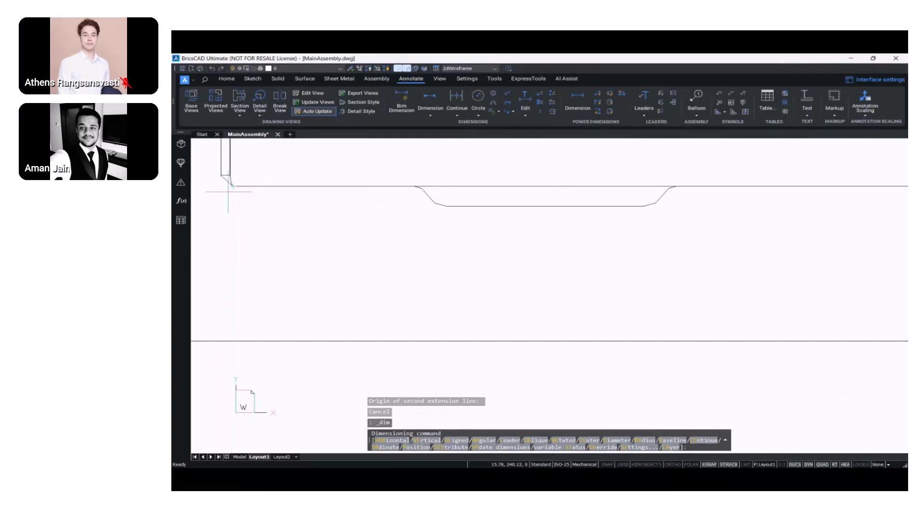
left_click(221, 175)
scroll(301, 185, "down", 5)
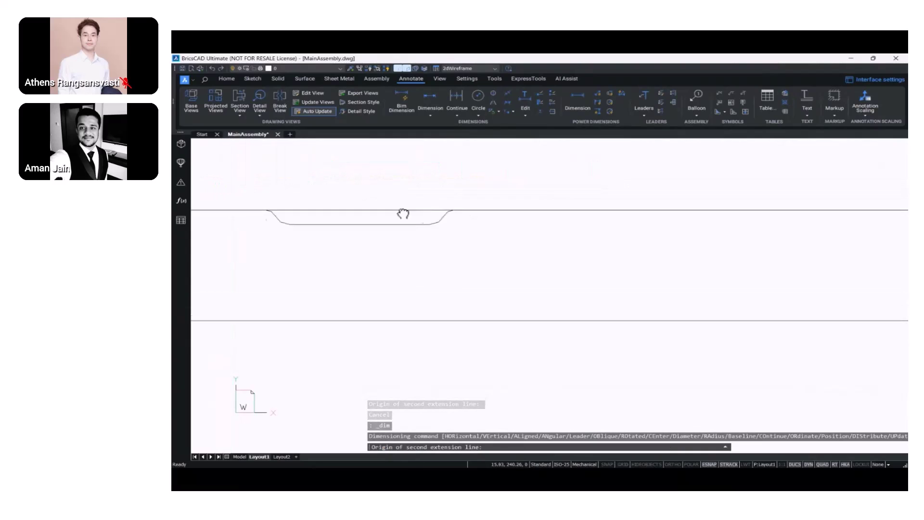
middle_click_drag(694, 207, 315, 242)
scroll(315, 242, "down", 2)
scroll(569, 243, "up", 1)
scroll(569, 244, "up", 3)
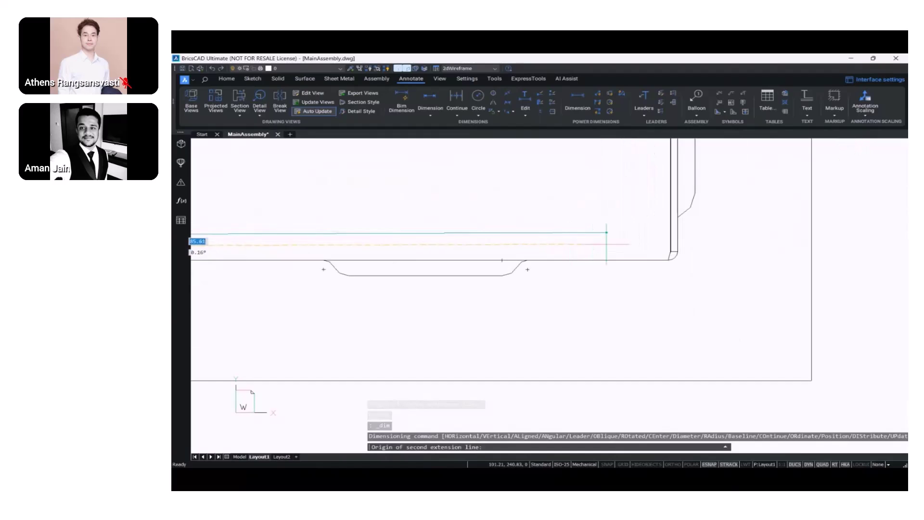
left_click(677, 251)
scroll(674, 269, "down", 4)
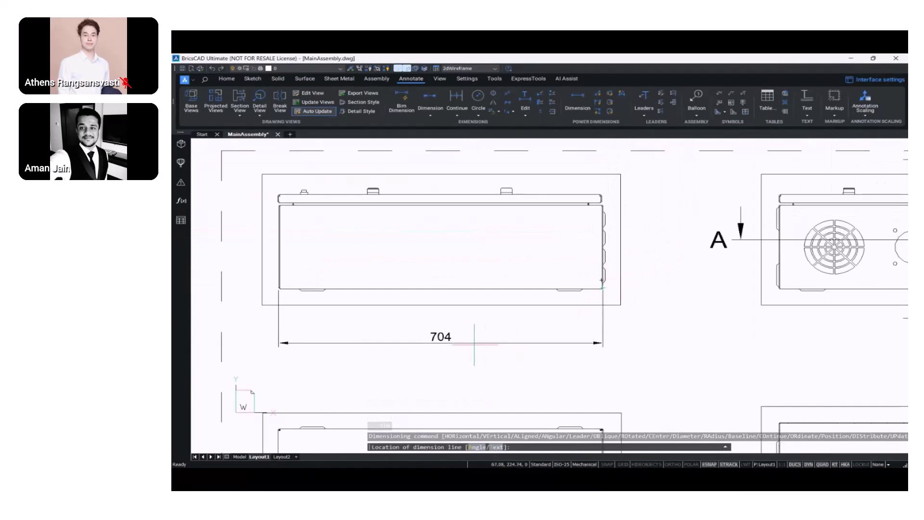
left_click(446, 324)
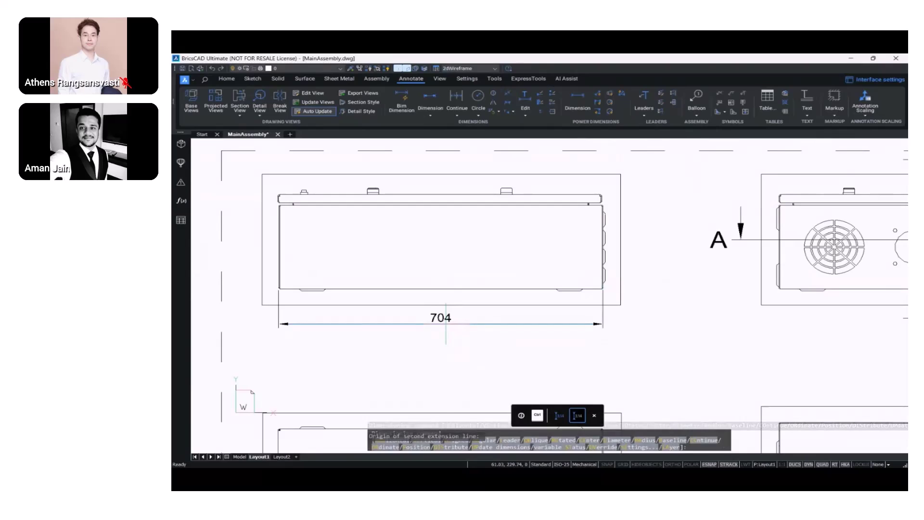
key("Escape")
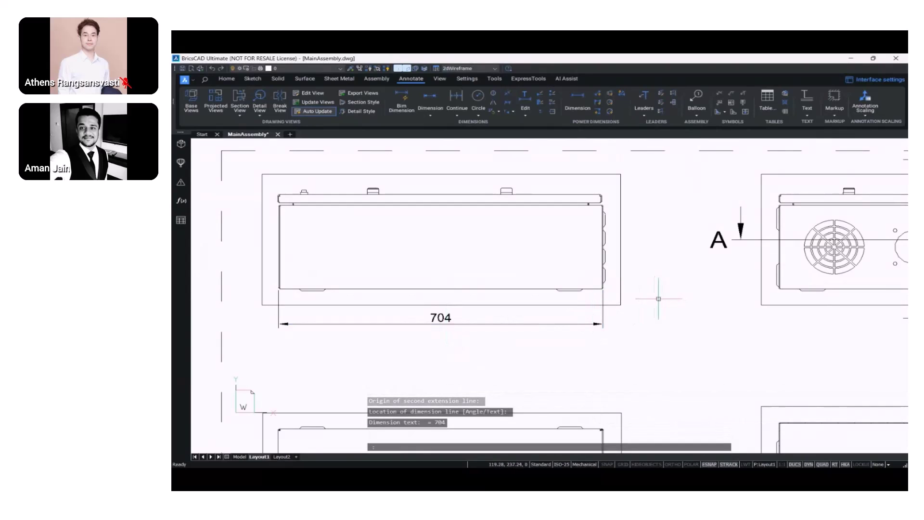
Dimension the height of the enclosure body in the same view, from its lower to its upper edge, beside the louvers
scroll(631, 298, "up", 6)
key("Return")
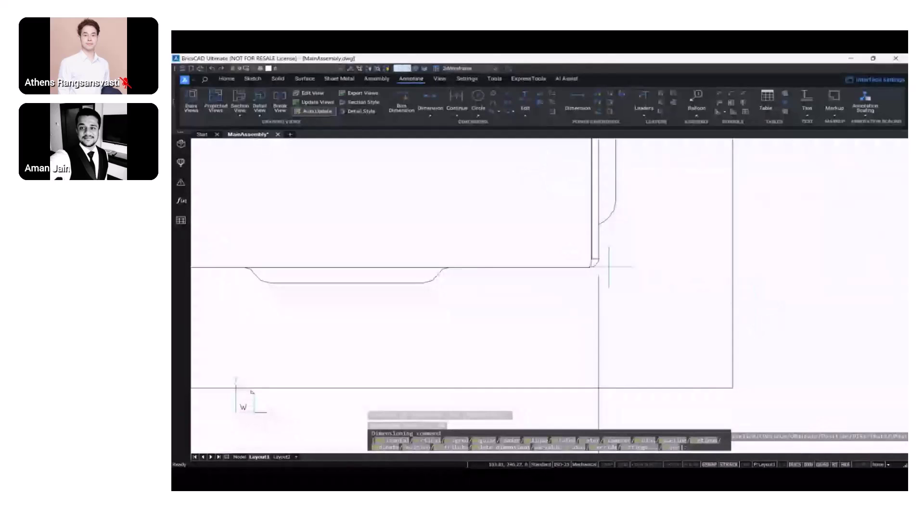
left_click(588, 268)
middle_click_drag(581, 249, 581, 366)
scroll(581, 365, "down", 5)
scroll(583, 236, "up", 7)
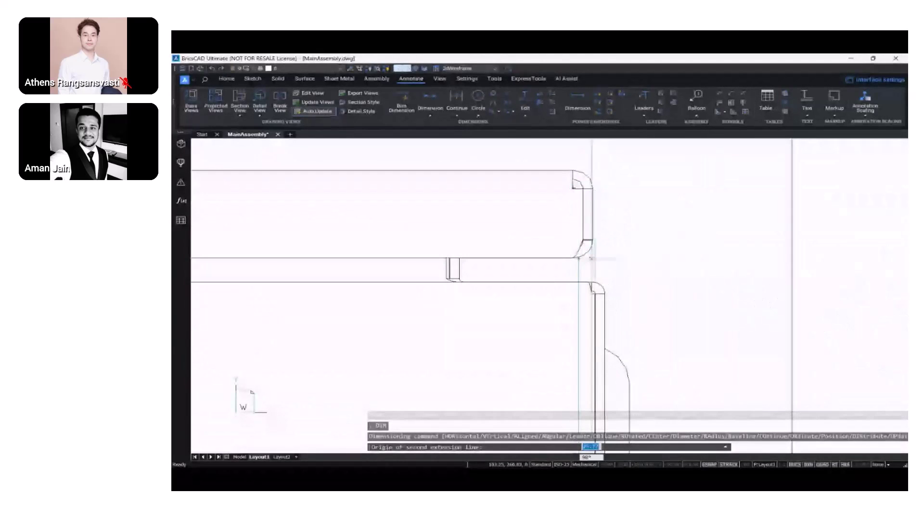
scroll(591, 283, "up", 2)
scroll(591, 282, "up", 2)
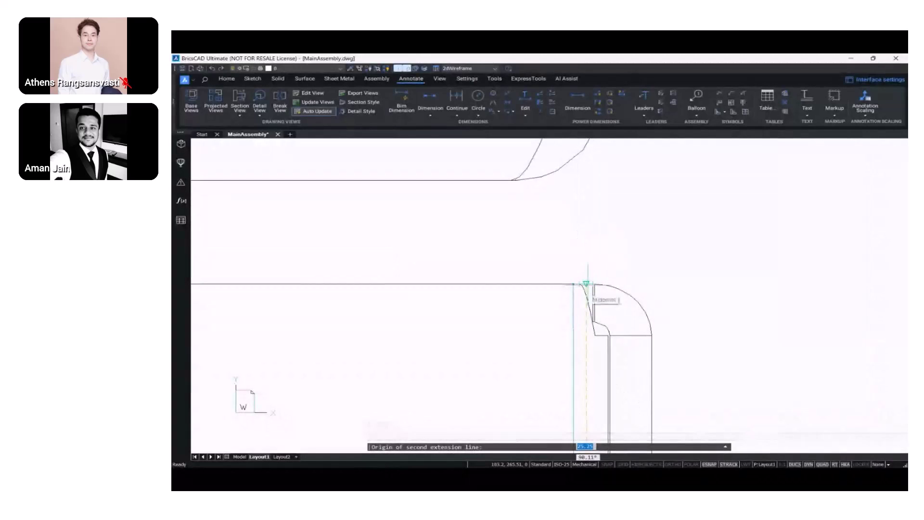
left_click(580, 284)
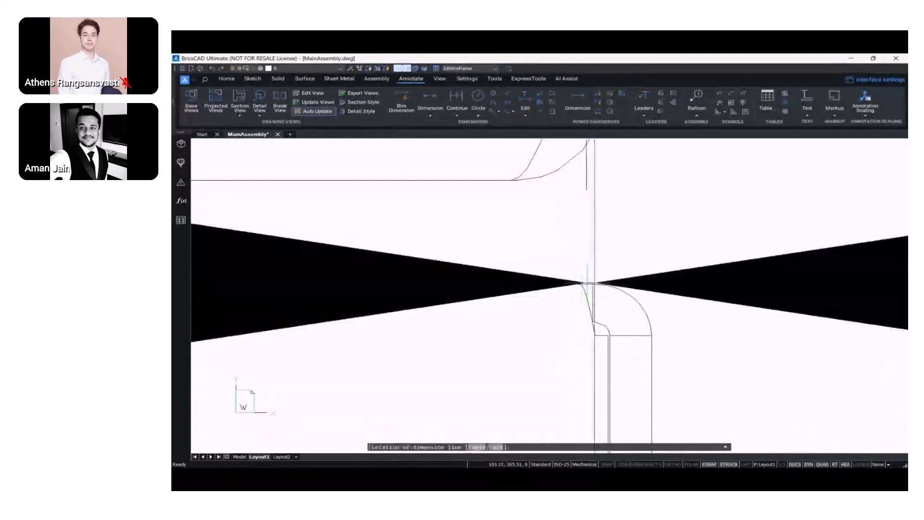
scroll(759, 336, "down", 3)
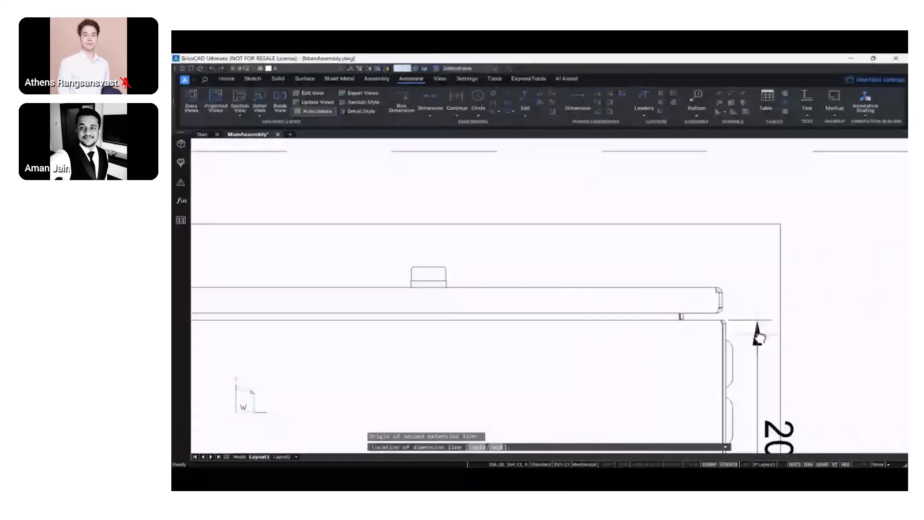
middle_click_drag(759, 337, 665, 281)
scroll(666, 283, "down", 2)
left_click(732, 338)
scroll(744, 338, "down", 2)
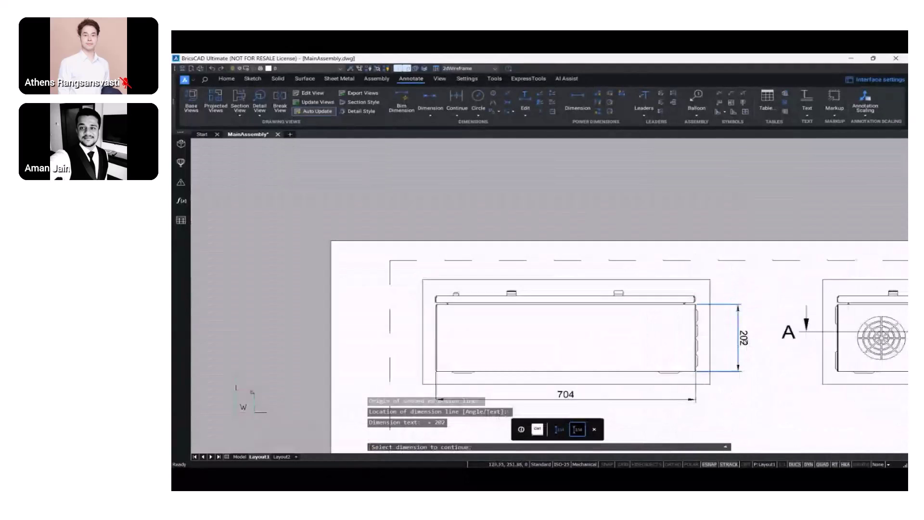
scroll(429, 151, "down", 1)
middle_click_drag(649, 337, 630, 291)
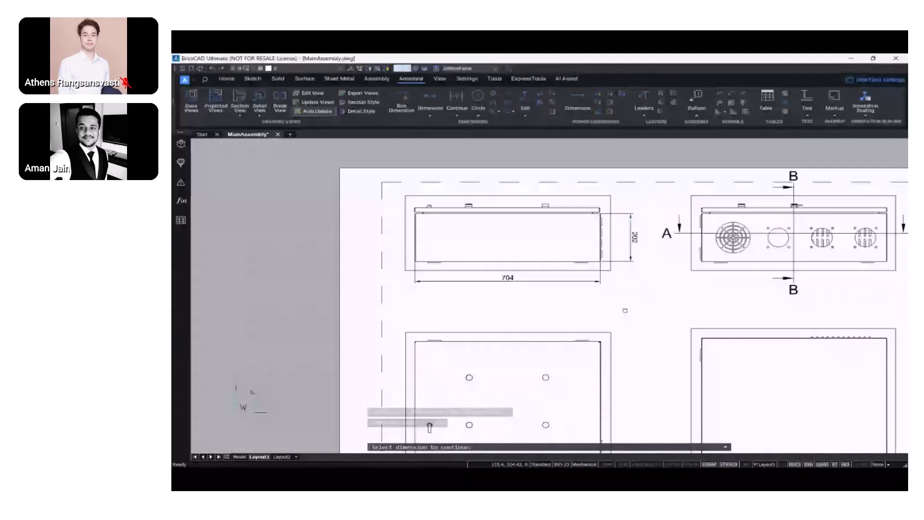
key("Escape")
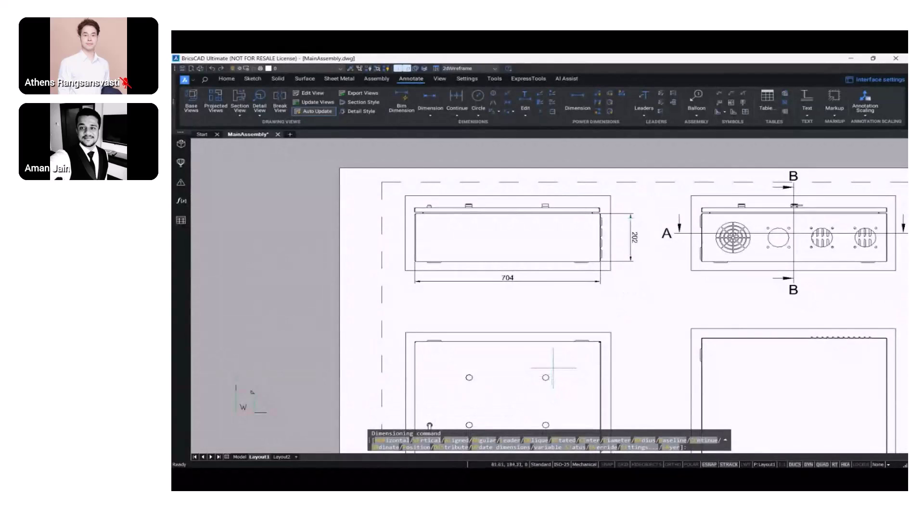
Add a diameter dimension to the upper-right switch hole in the door view, with its text outside the view
scroll(553, 368, "up", 3)
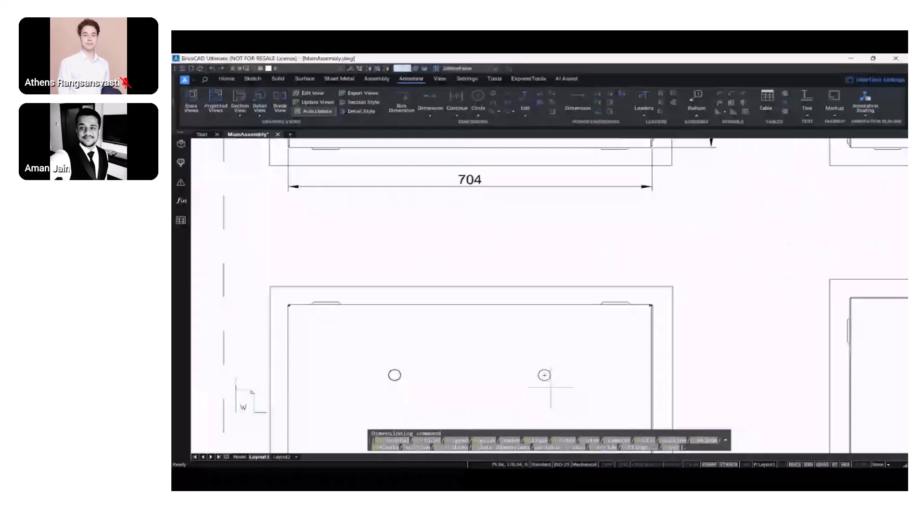
left_click(546, 379)
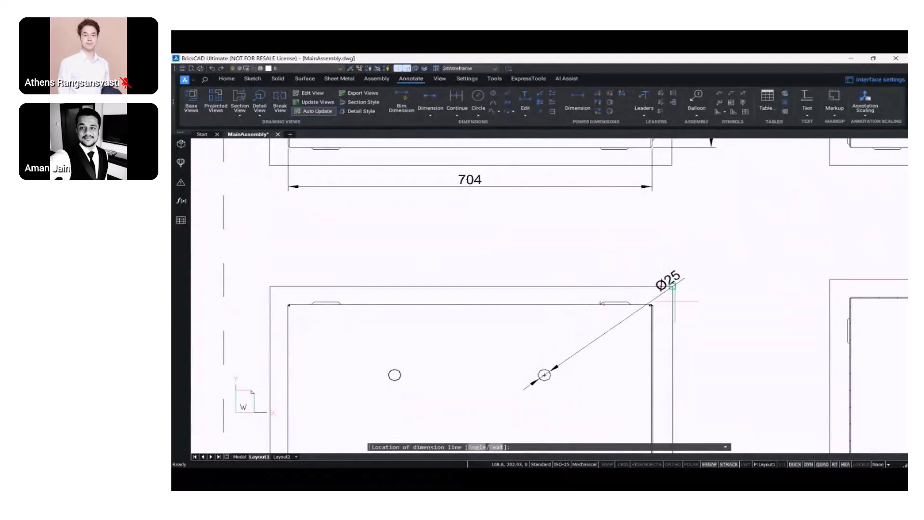
left_click(694, 337)
mouse_move(719, 370)
middle_mouse_down()
mouse_move(666, 283)
mouse_move(649, 307)
mouse_move(633, 251)
middle_mouse_up()
scroll(664, 284, "down", 3)
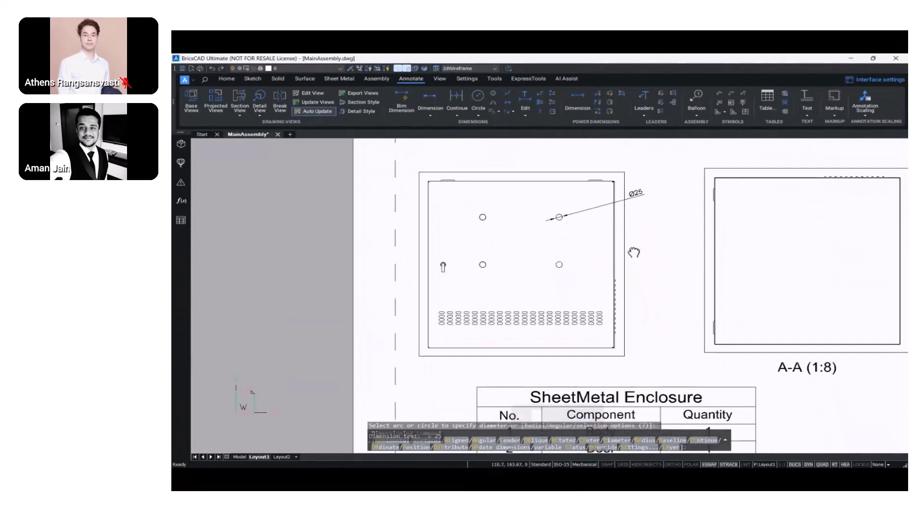
key("Escape")
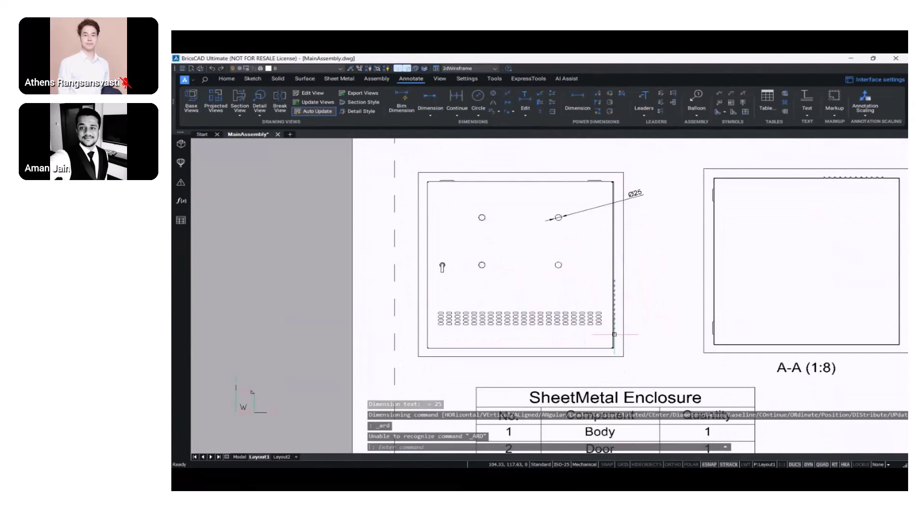
scroll(598, 327, "up", 5)
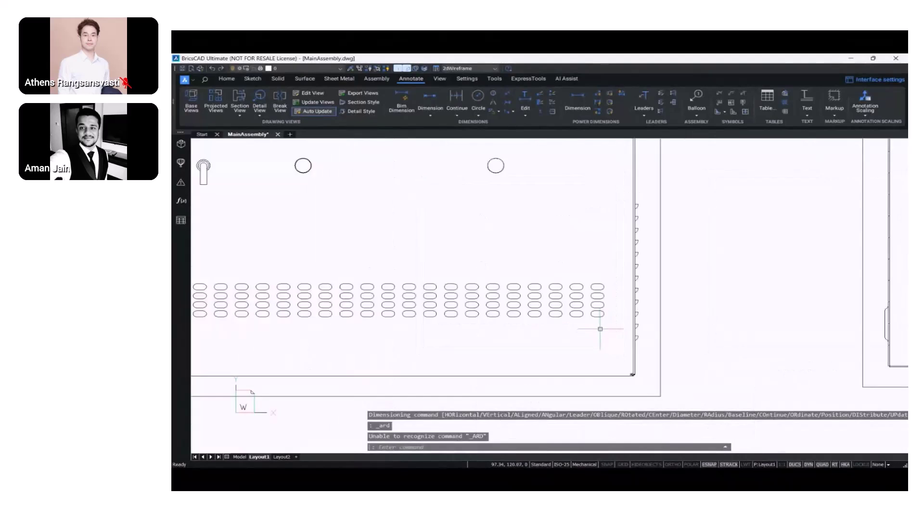
scroll(597, 323, "up", 1)
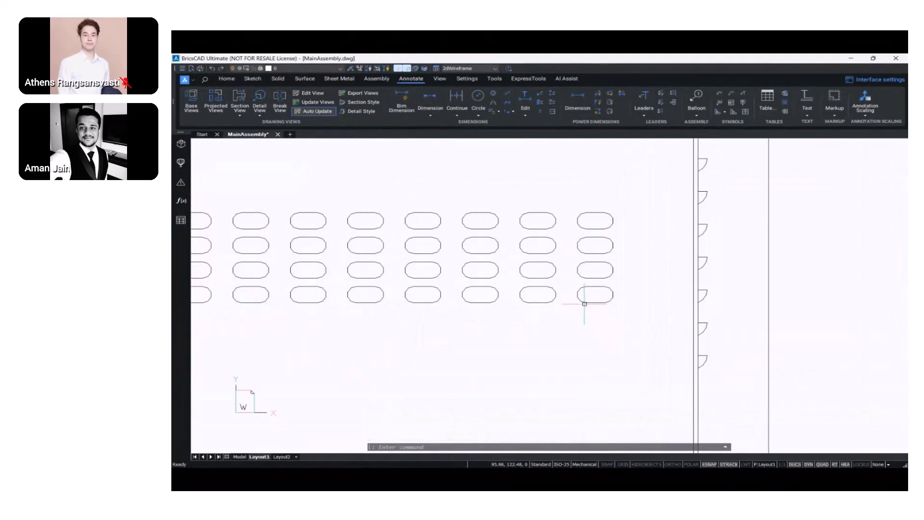
key("Escape")
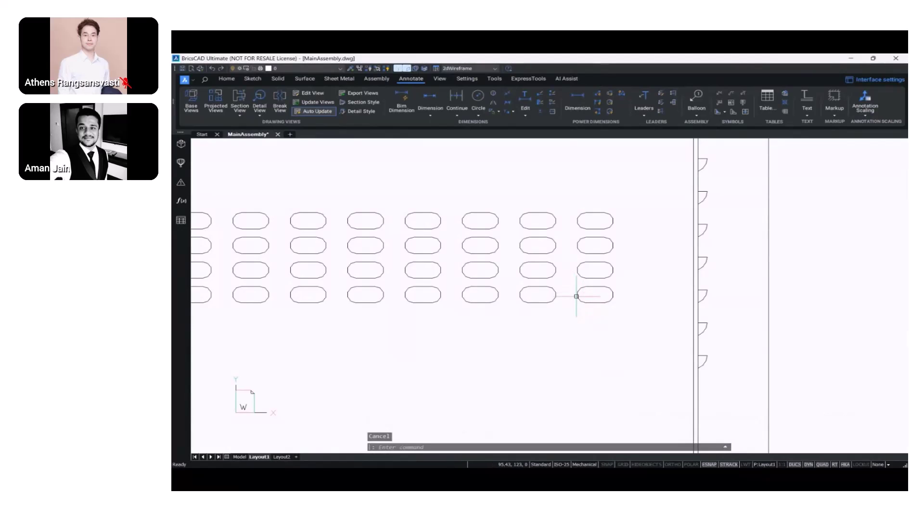
Start exporting Layout1 to a drawing and browse to the Sheet Metal Enclosure folder on the desktop
scroll(576, 296, "down", 6)
mouse_move(592, 318)
middle_mouse_down()
mouse_move(518, 345)
mouse_move(466, 334)
middle_mouse_up()
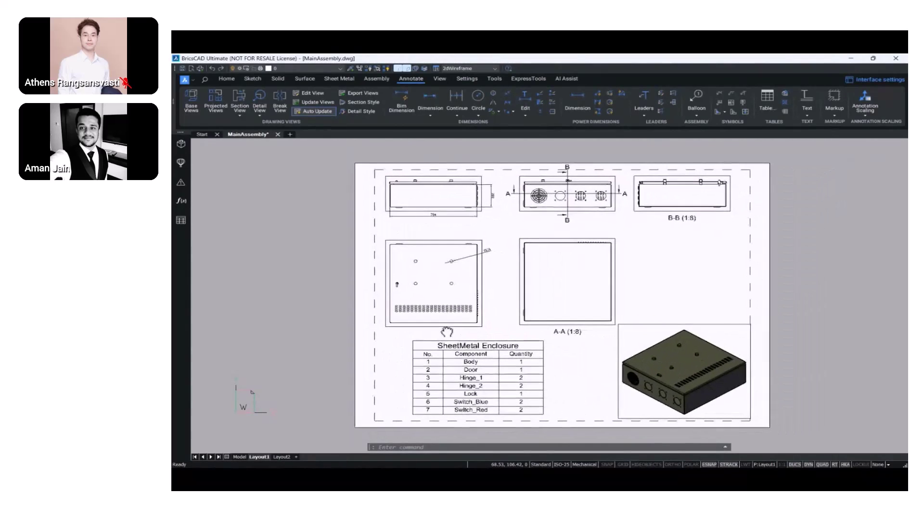
right_click(259, 456)
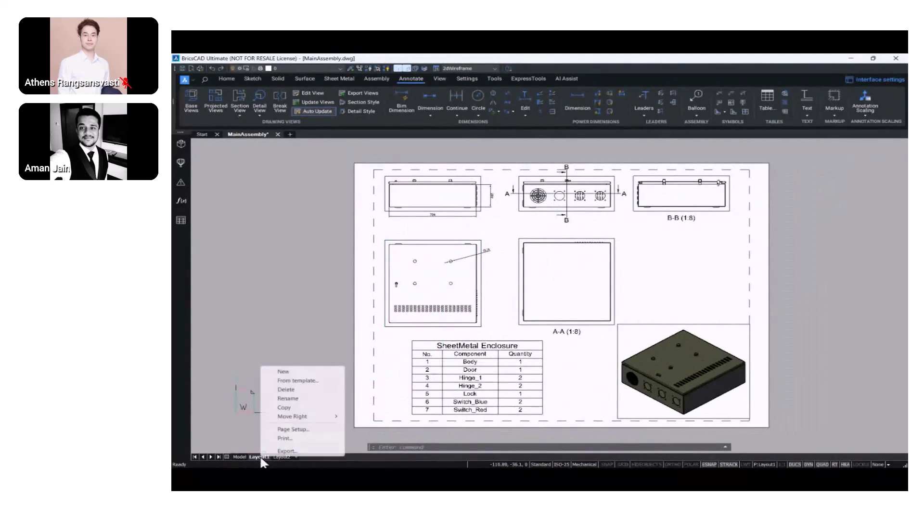
left_click(286, 450)
left_click(355, 171)
double_click(533, 263)
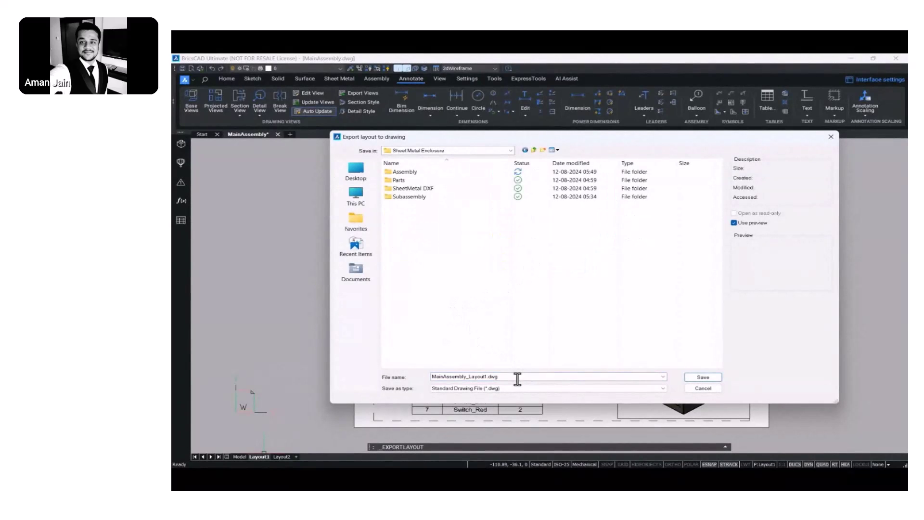
Create a folder named 2D Extraction inside the Sheet Metal Enclosure folder
left_click(542, 150)
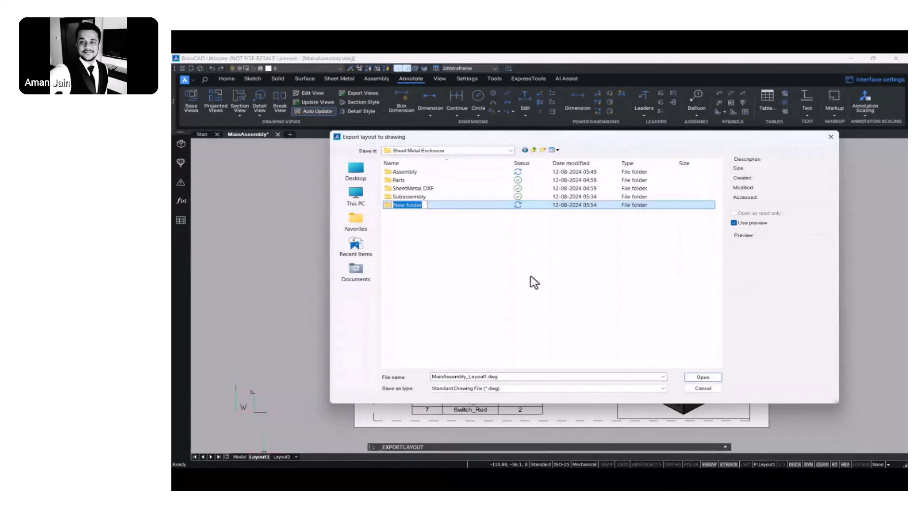
type("2D Extr")
key("BackSpace")
key("BackSpace")
key("BackSpace")
key("BackSpace")
key("BackSpace")
type("Extraction")
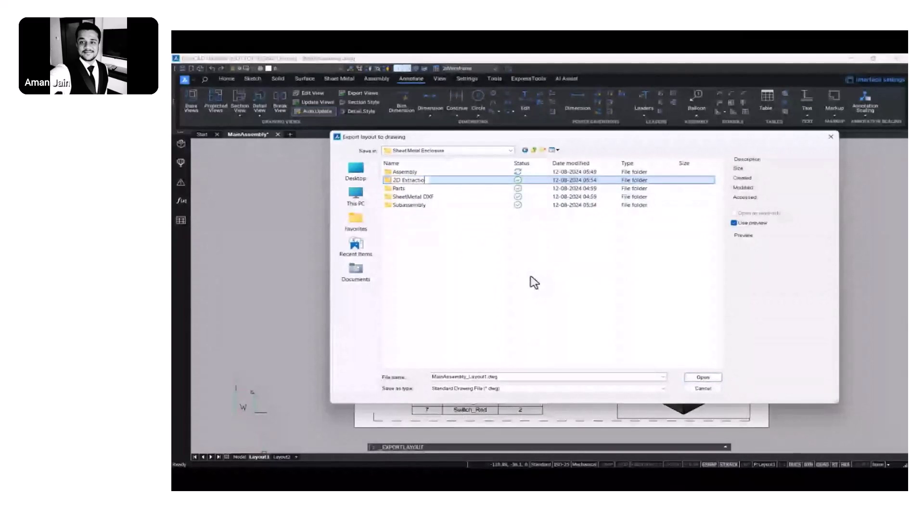
key("Return")
Save the exported layout as MainAssembly_Layout1.dwg in the 2D Extraction folder and open the created drawing
key("Return")
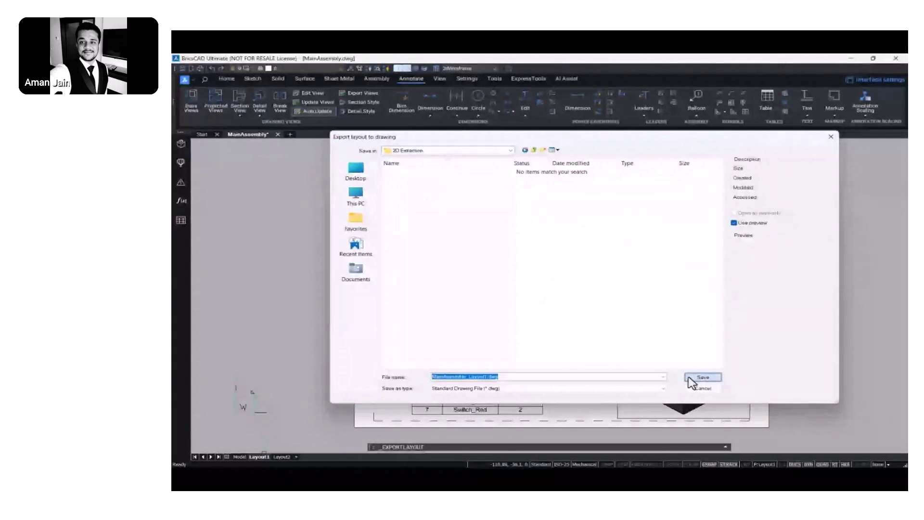
left_click(690, 378)
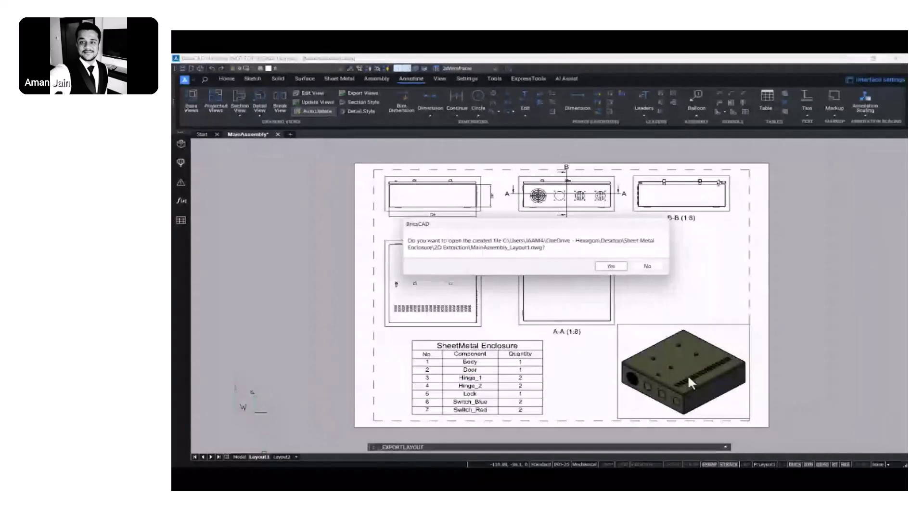
left_click(610, 267)
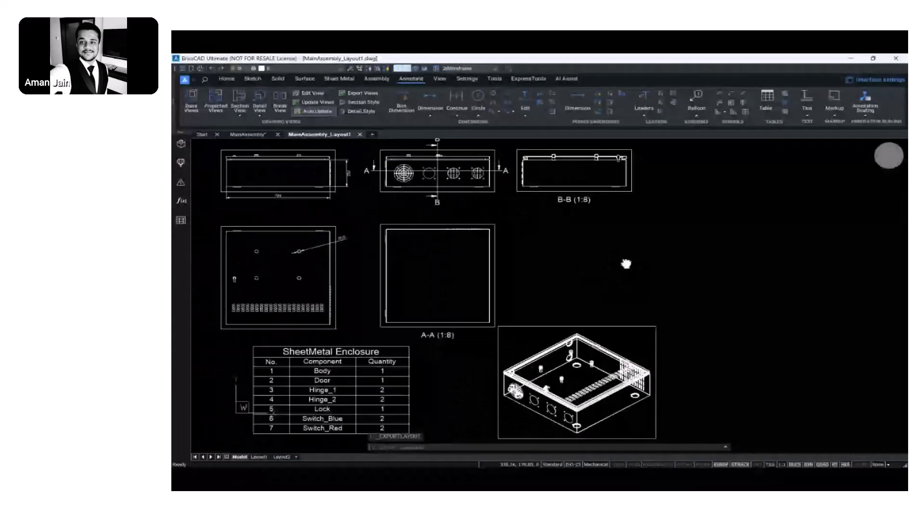
Examine the exported views, bill of materials table and dimensions in the model space of the MainAssembly_Layout1 drawing
middle_click_drag(625, 263, 716, 252)
left_click(422, 346)
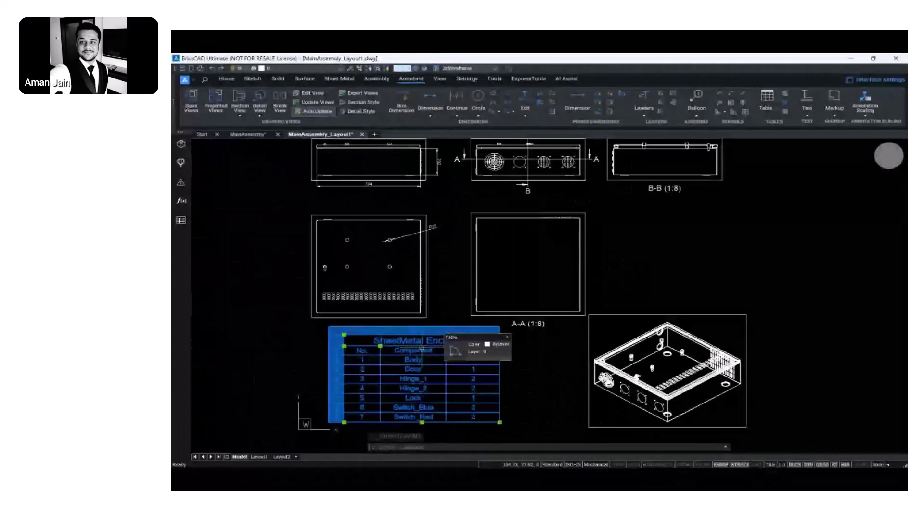
left_click(519, 314)
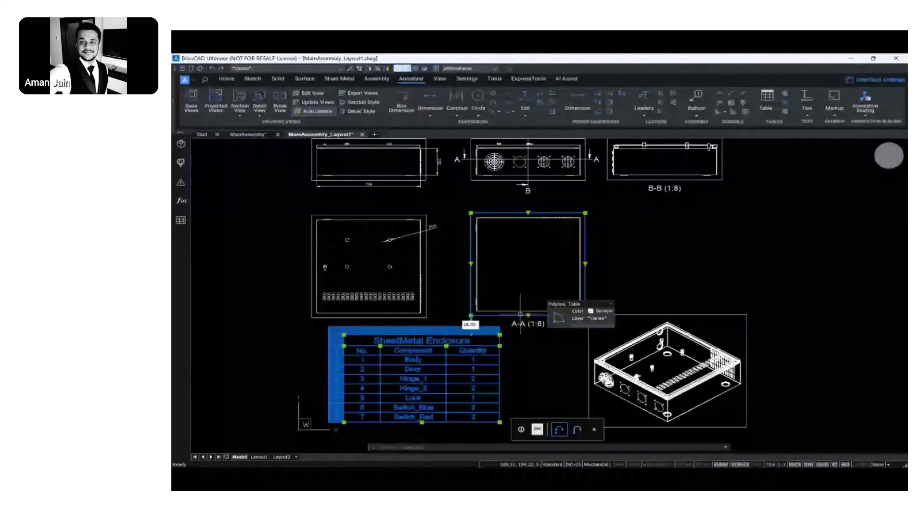
mouse_move(591, 258)
middle_mouse_down()
mouse_move(584, 269)
mouse_move(534, 256)
middle_mouse_up()
key("Escape")
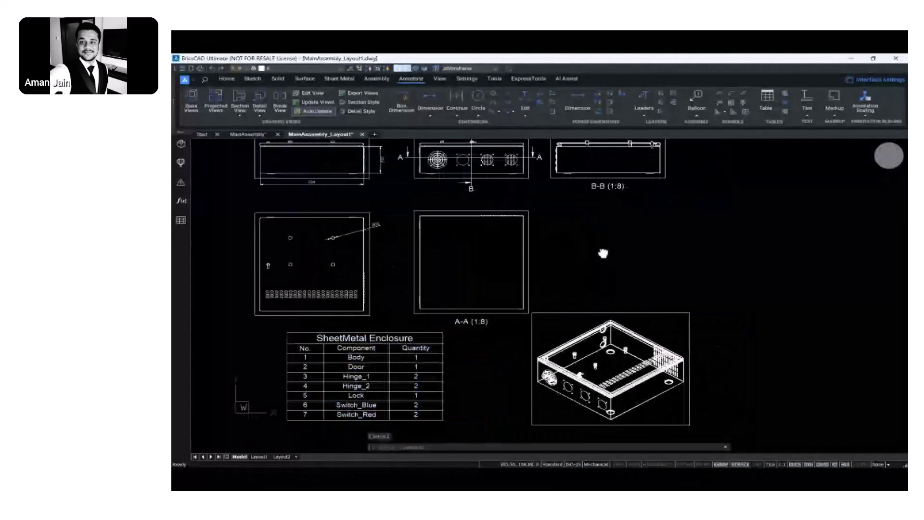
scroll(603, 253, "down", 2)
middle_click_drag(608, 270, 629, 291)
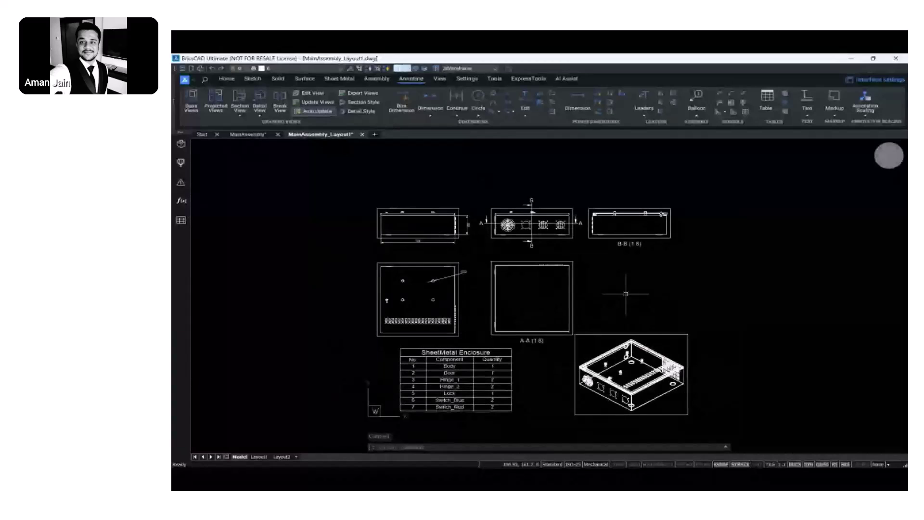
scroll(474, 252, "up", 3)
scroll(357, 233, "up", 3)
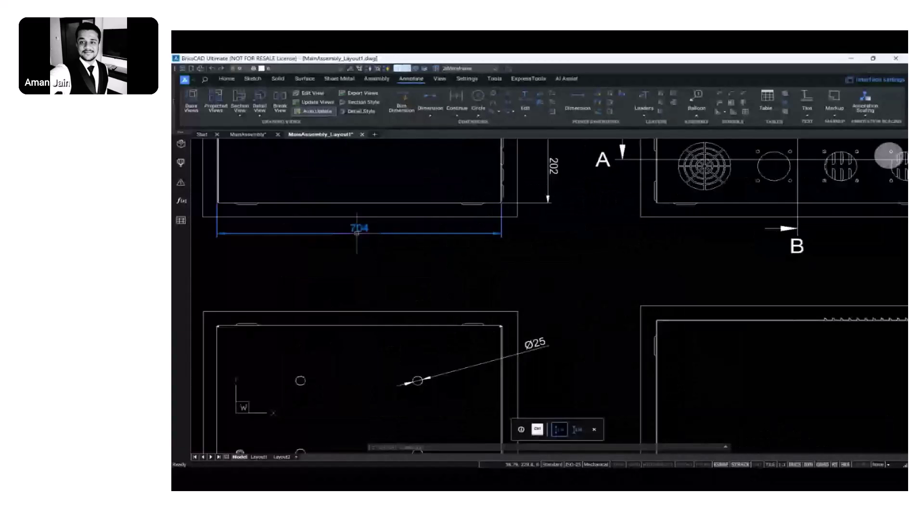
Set the colour of the BM_Hatching layer to red (index colour 1)
scroll(356, 232, "down", 3)
scroll(416, 266, "down", 3)
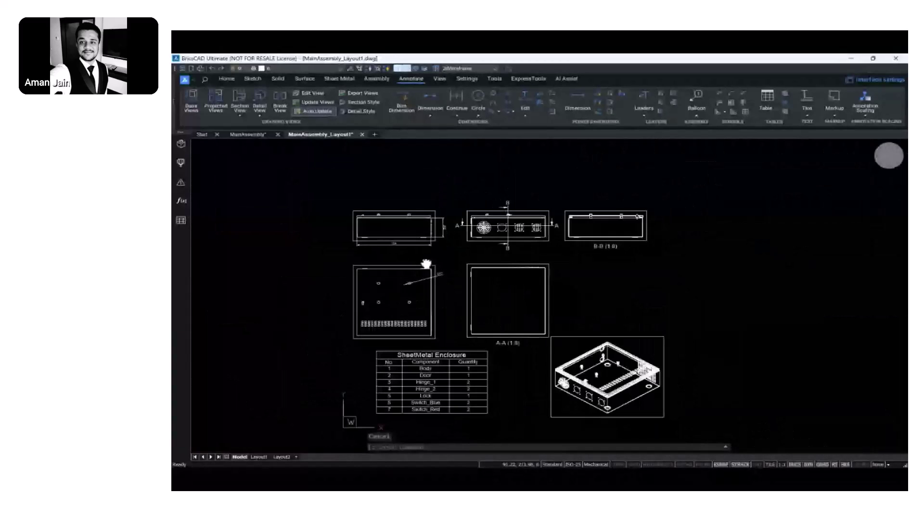
middle_click_drag(426, 263, 431, 265)
left_click(322, 68)
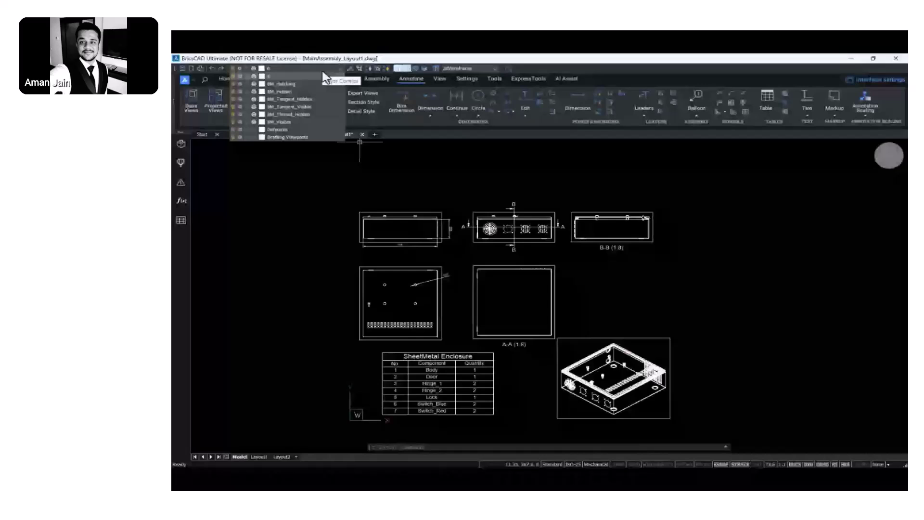
left_click(262, 84)
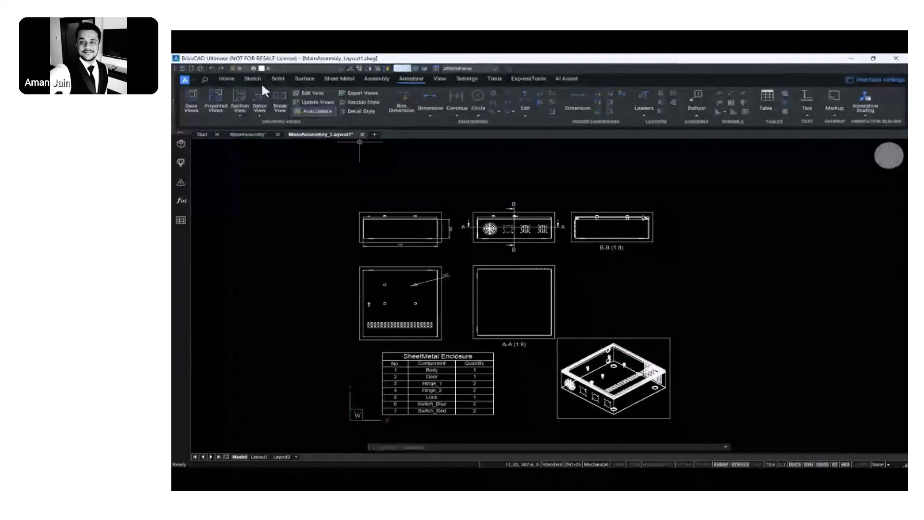
left_click(405, 305)
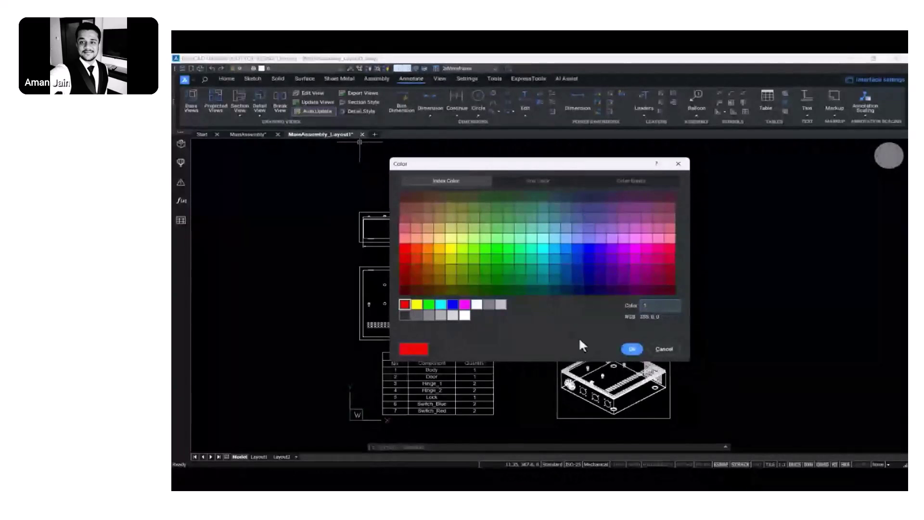
left_click(632, 349)
Examine sections A-A and B-B up close, including the louvres and the hinge corner, for the layer colour change
scroll(528, 244, "up", 5)
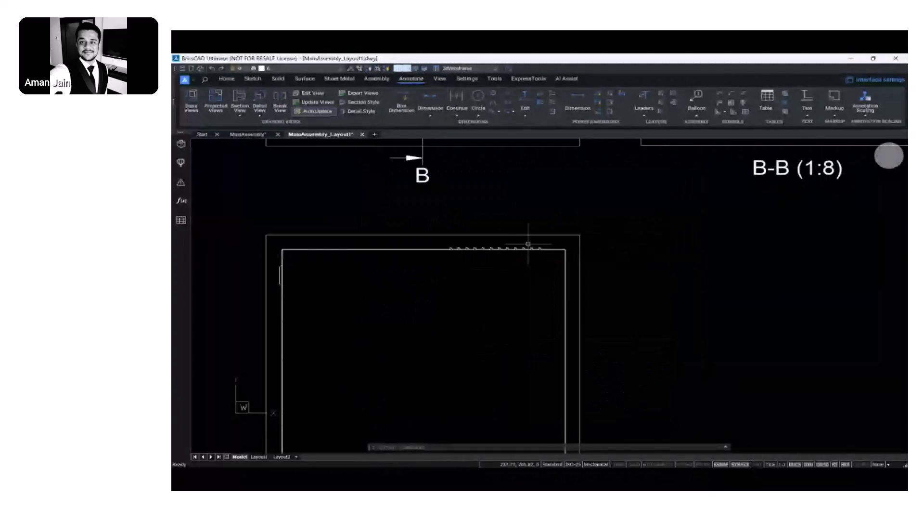
scroll(528, 244, "up", 5)
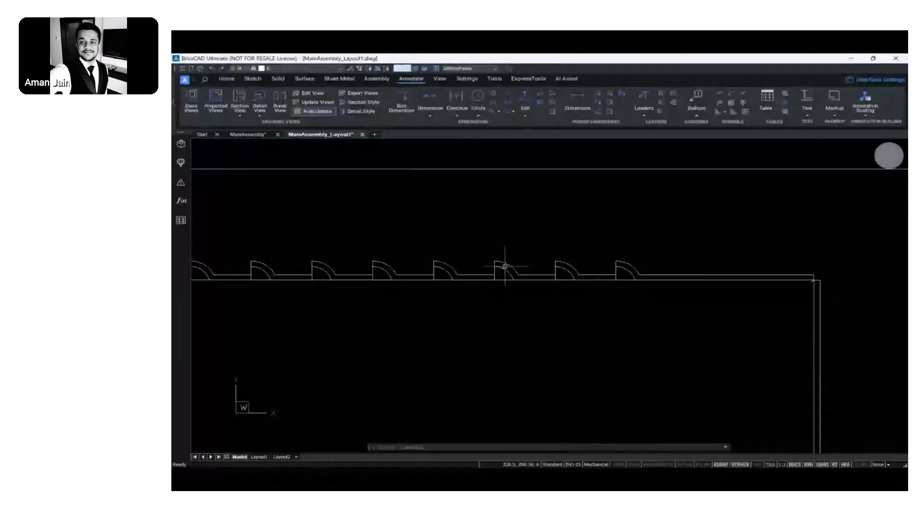
scroll(504, 265, "down", 8)
scroll(605, 219, "up", 6)
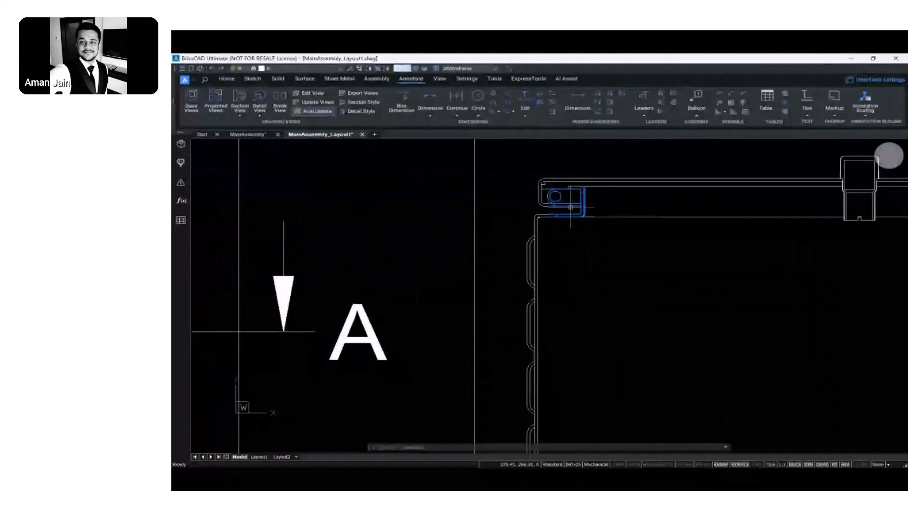
scroll(570, 207, "up", 5)
scroll(555, 232, "down", 5)
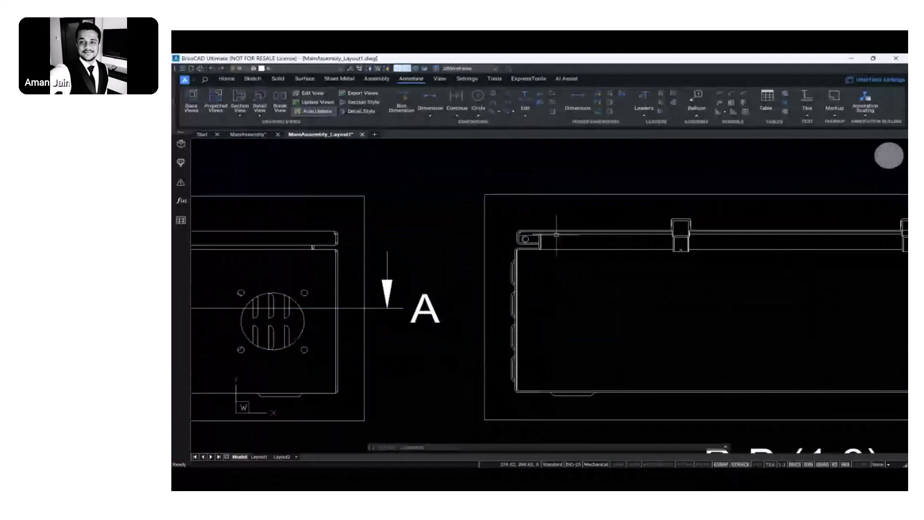
scroll(556, 234, "up", 5)
mouse_move(470, 221)
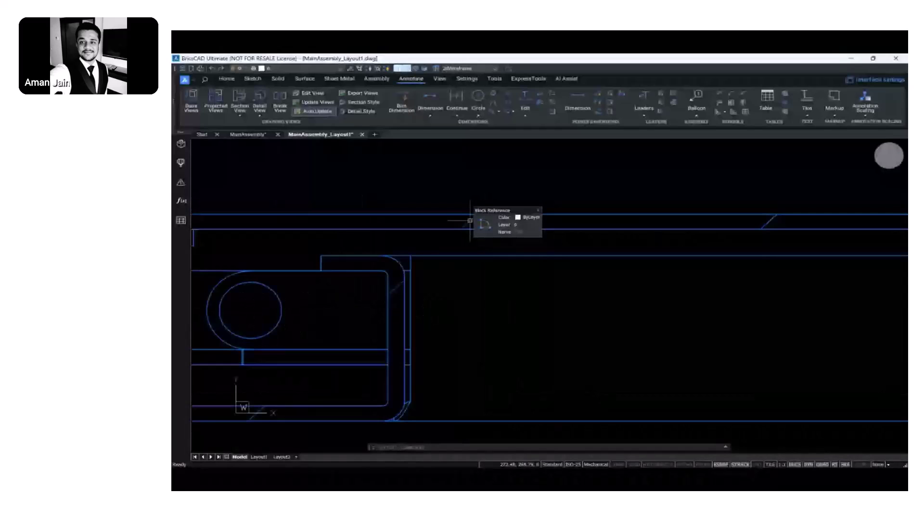
scroll(470, 221, "down", 5)
middle_click_drag(474, 231, 600, 235)
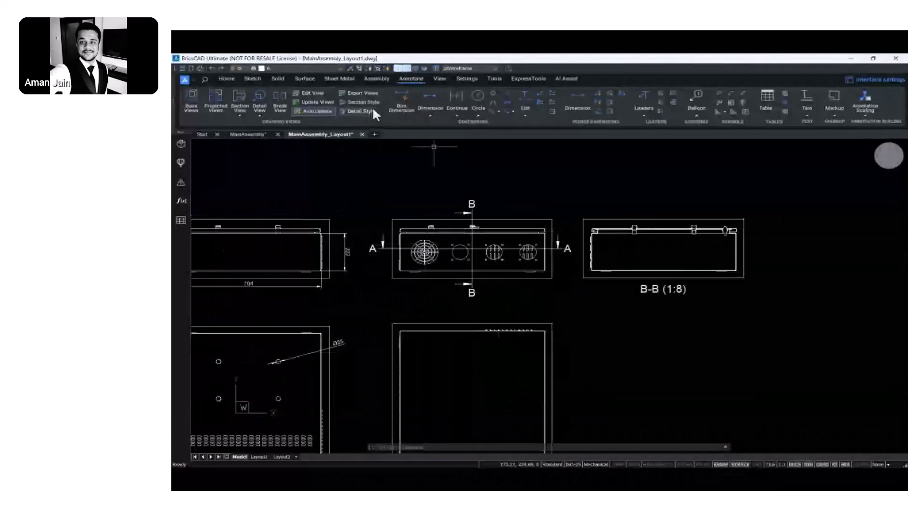
Set the colour of the BM_Visible layer to cyan
left_click(326, 68)
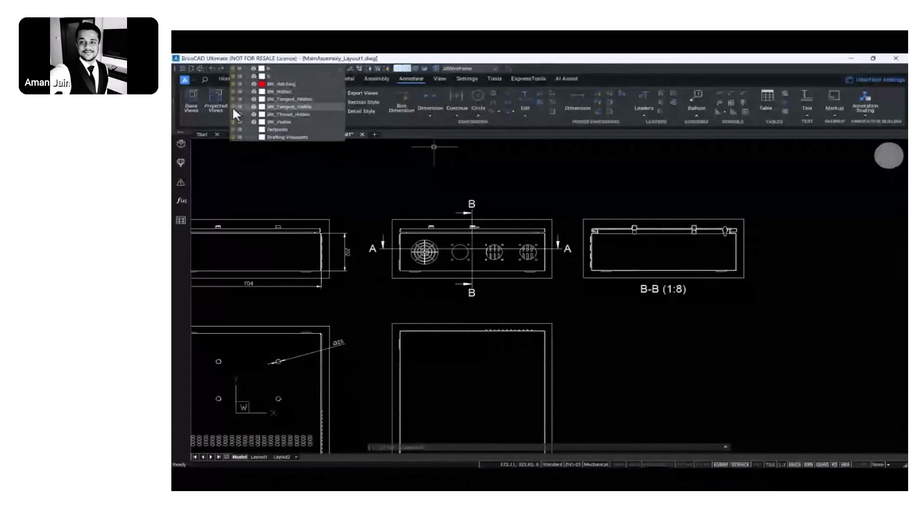
left_click(262, 122)
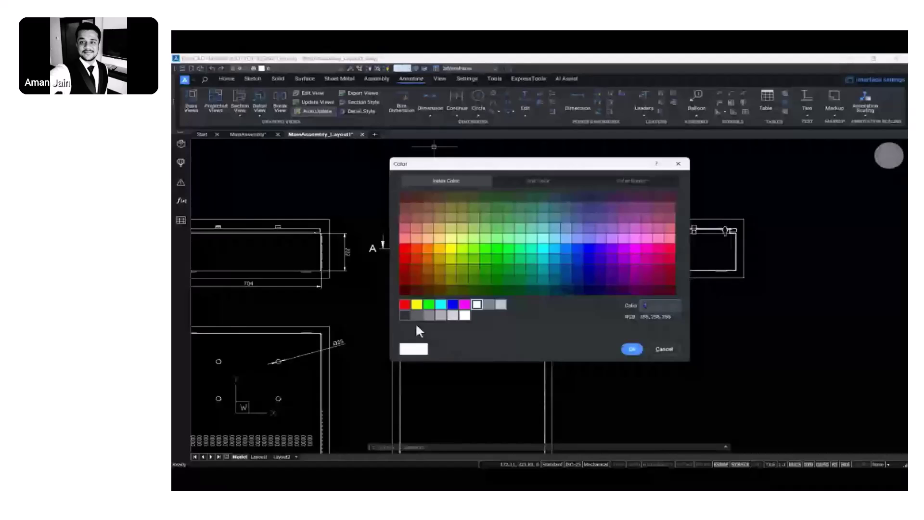
left_click(440, 305)
left_click(630, 345)
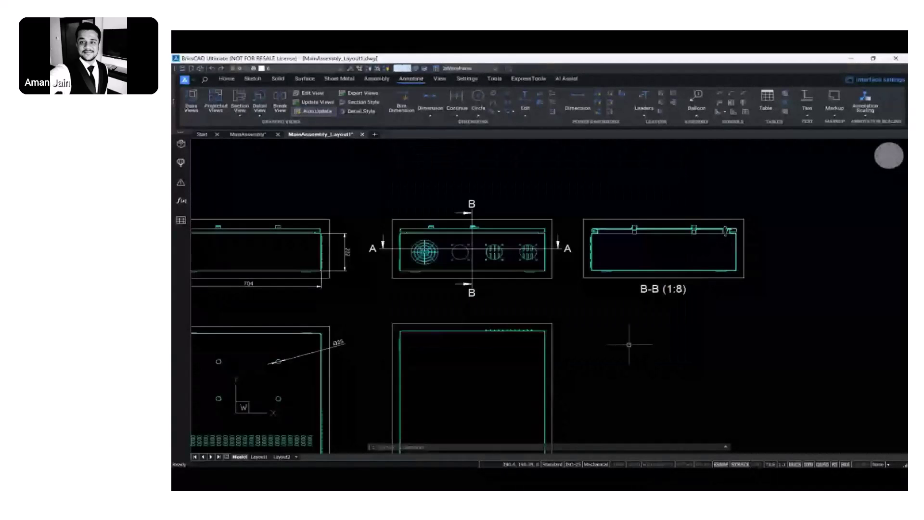
scroll(629, 345, "down", 3)
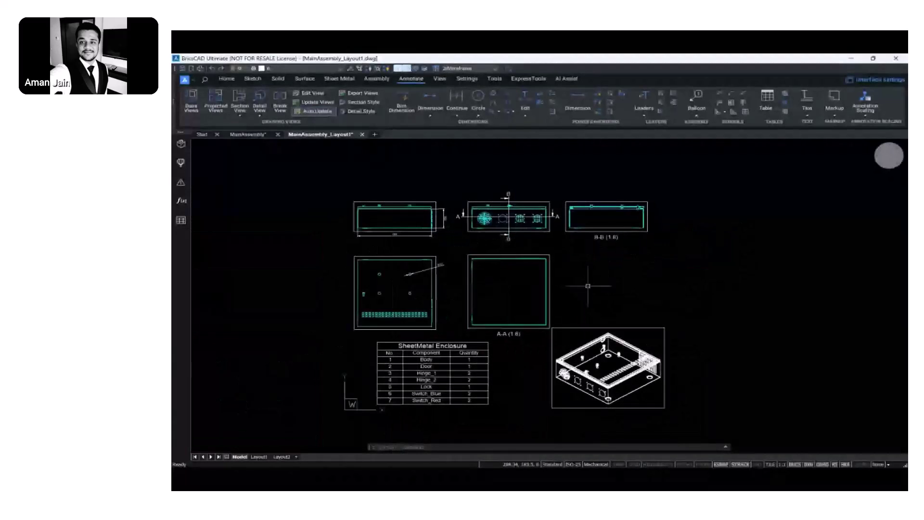
scroll(605, 317, "up", 2)
middle_click(603, 288)
middle_click(603, 288)
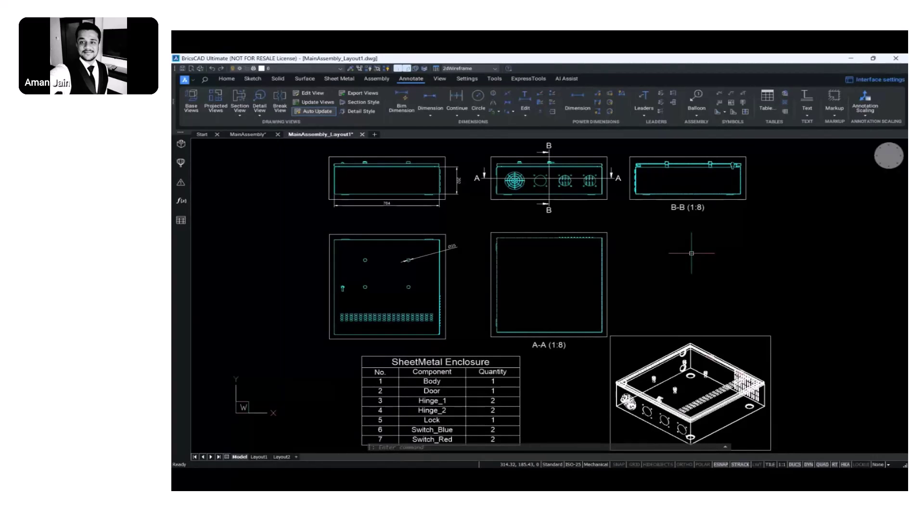
key("Right")
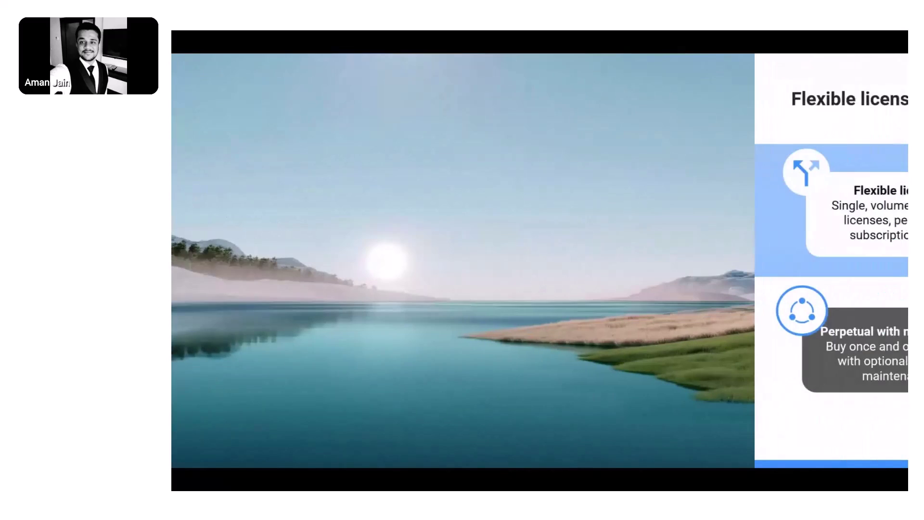